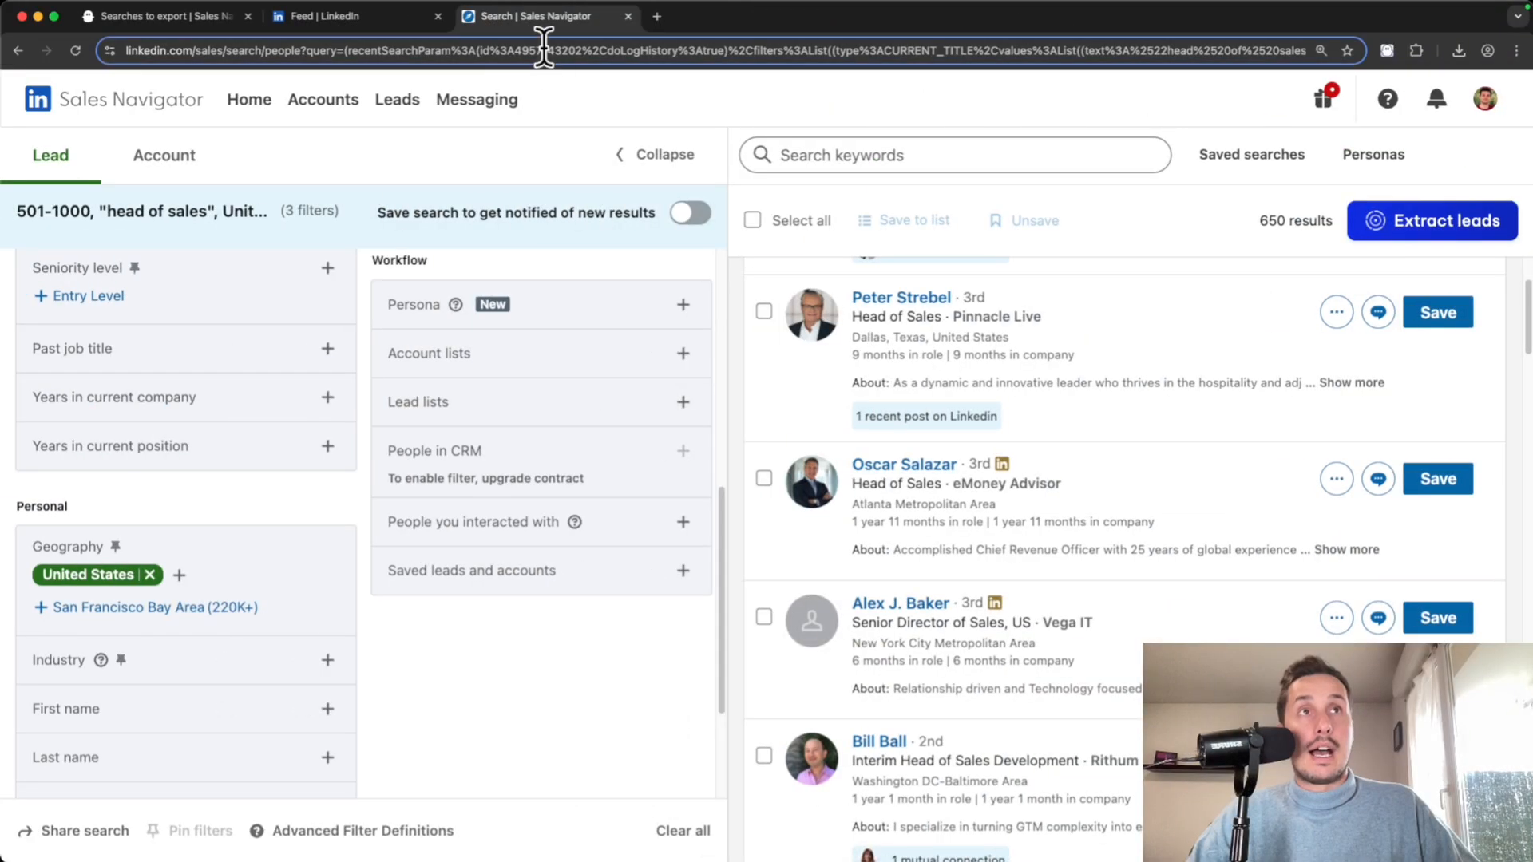
- Paste the head-of-sales Sales Navigator search URL into the phantom's search URL field
left_click(128, 21)
left_click(497, 526)
key("super+v")
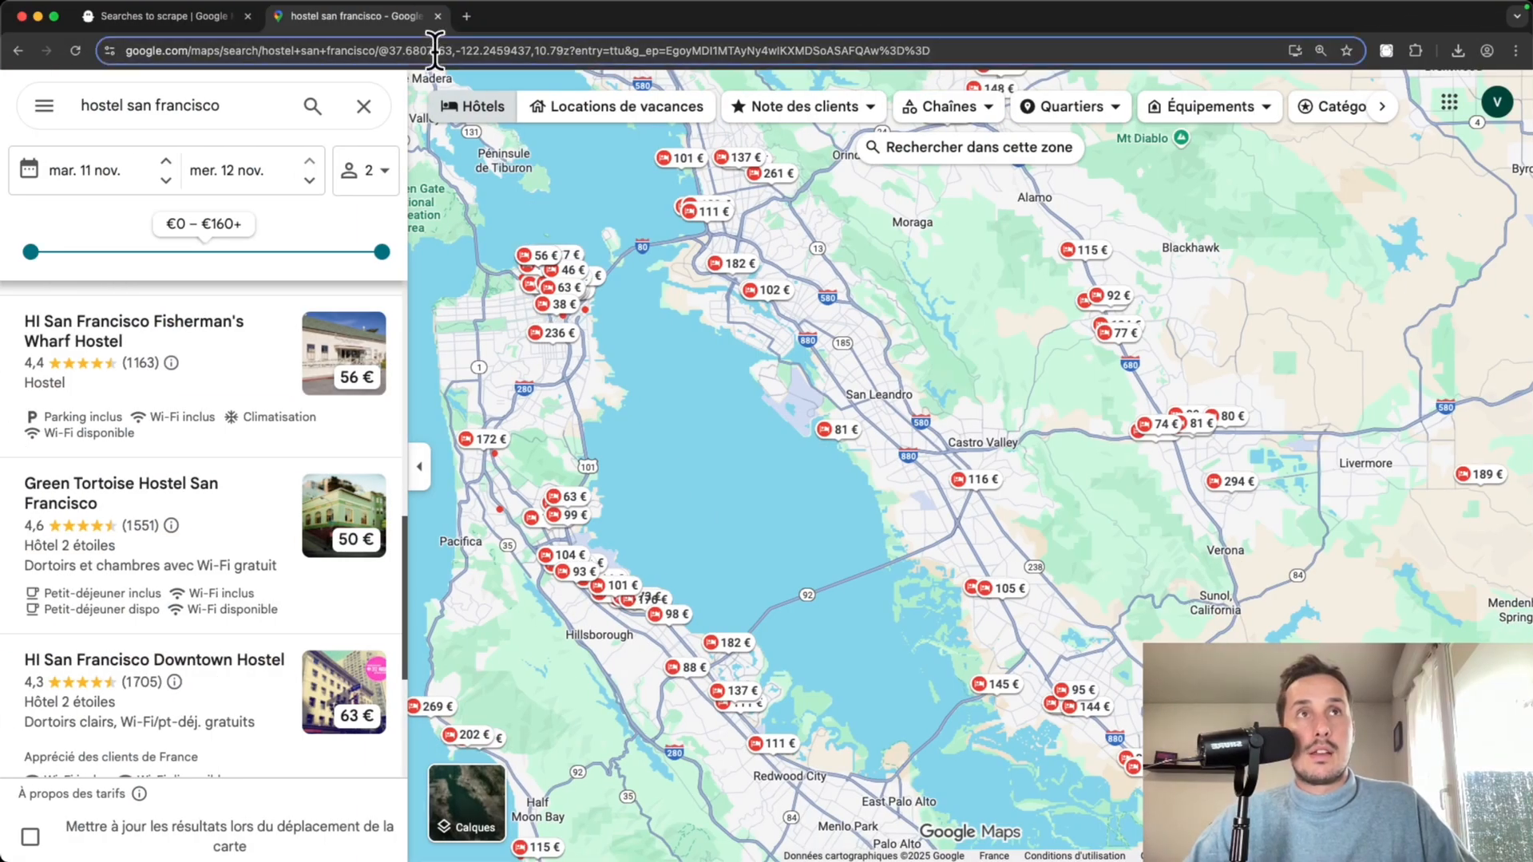
- Select the Google Maps address bar to go to phantombuster.com
left_click(434, 51)
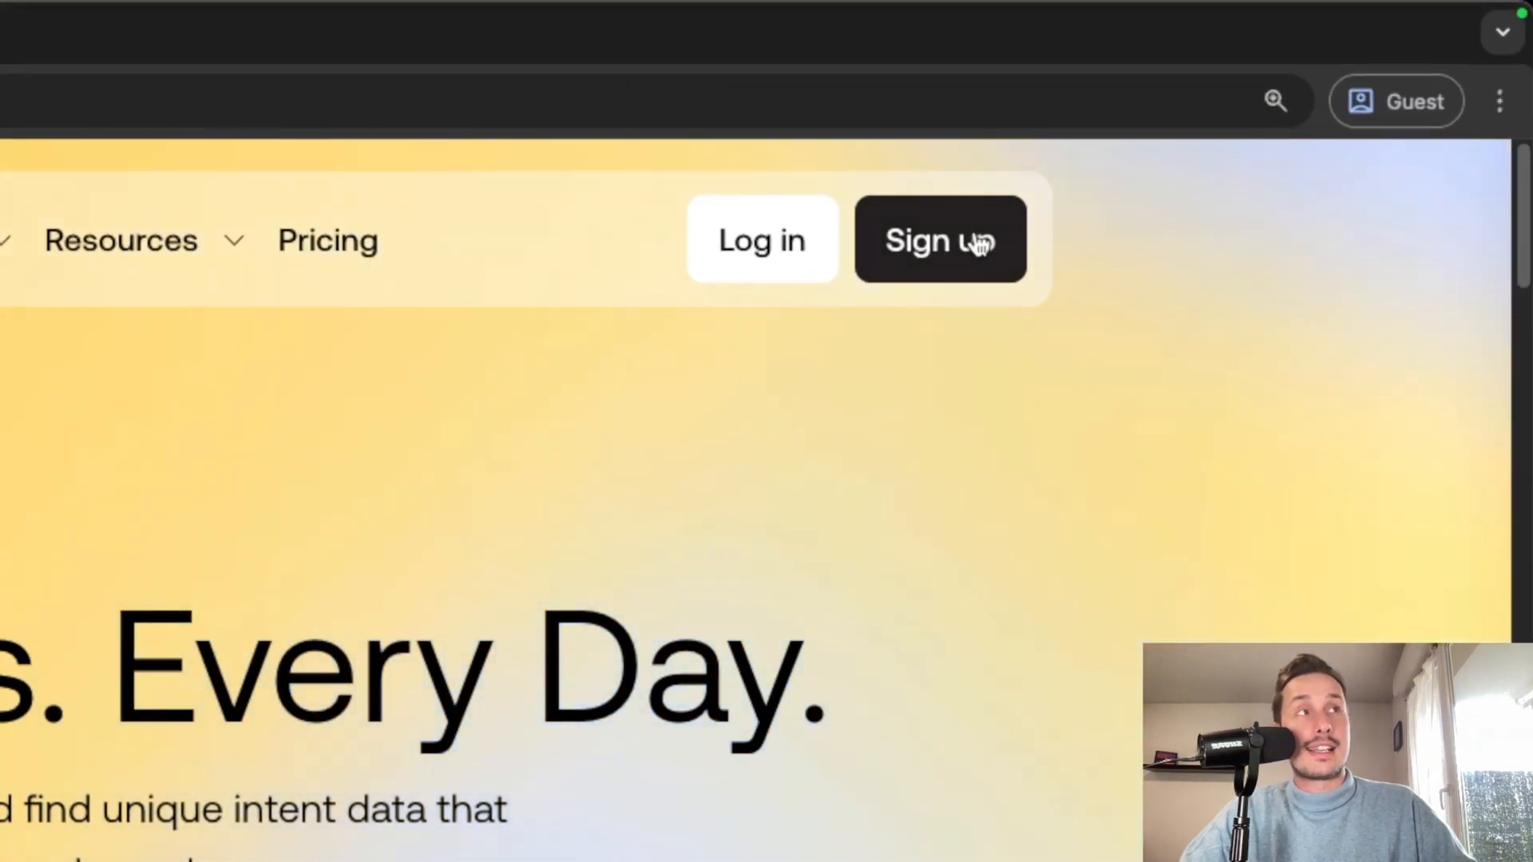
- Open PhantomBuster's 14-day free-trial signup form and note the no-credit-card message
left_click(980, 241)
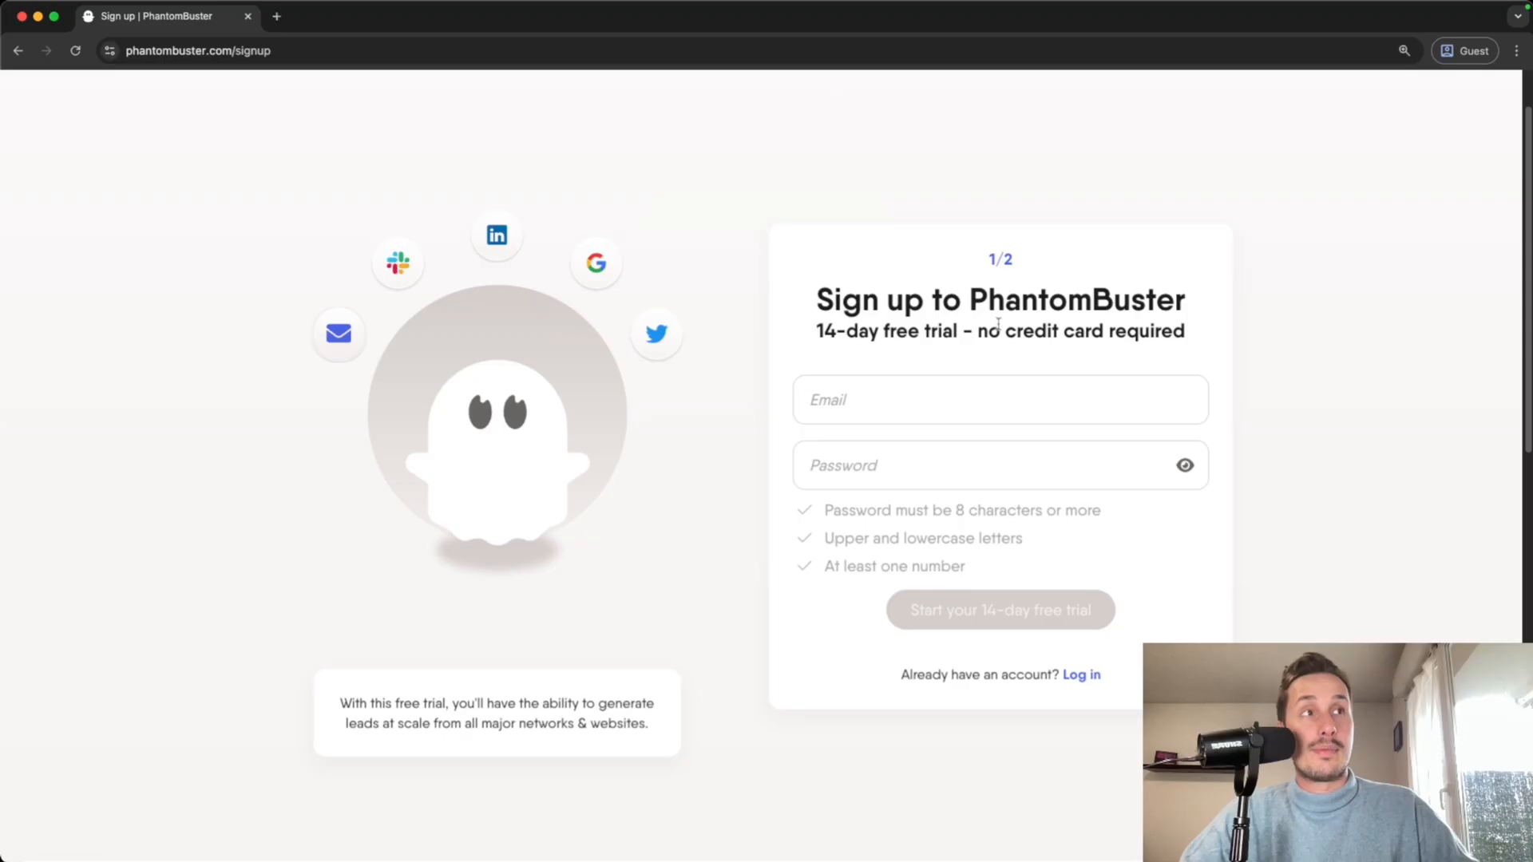
left_click_drag(974, 334, 1166, 336)
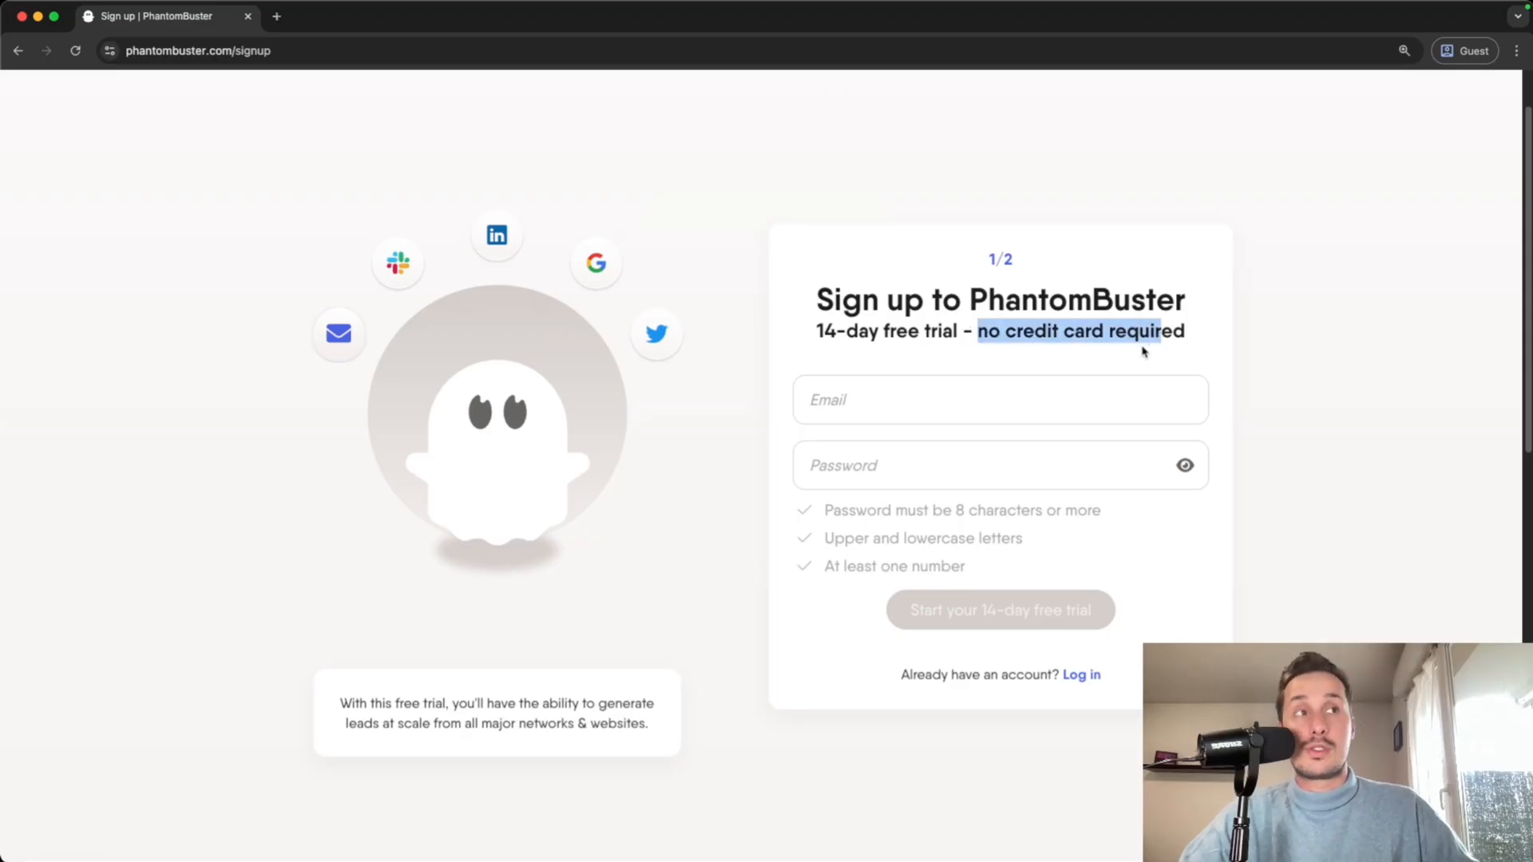
left_click(845, 242)
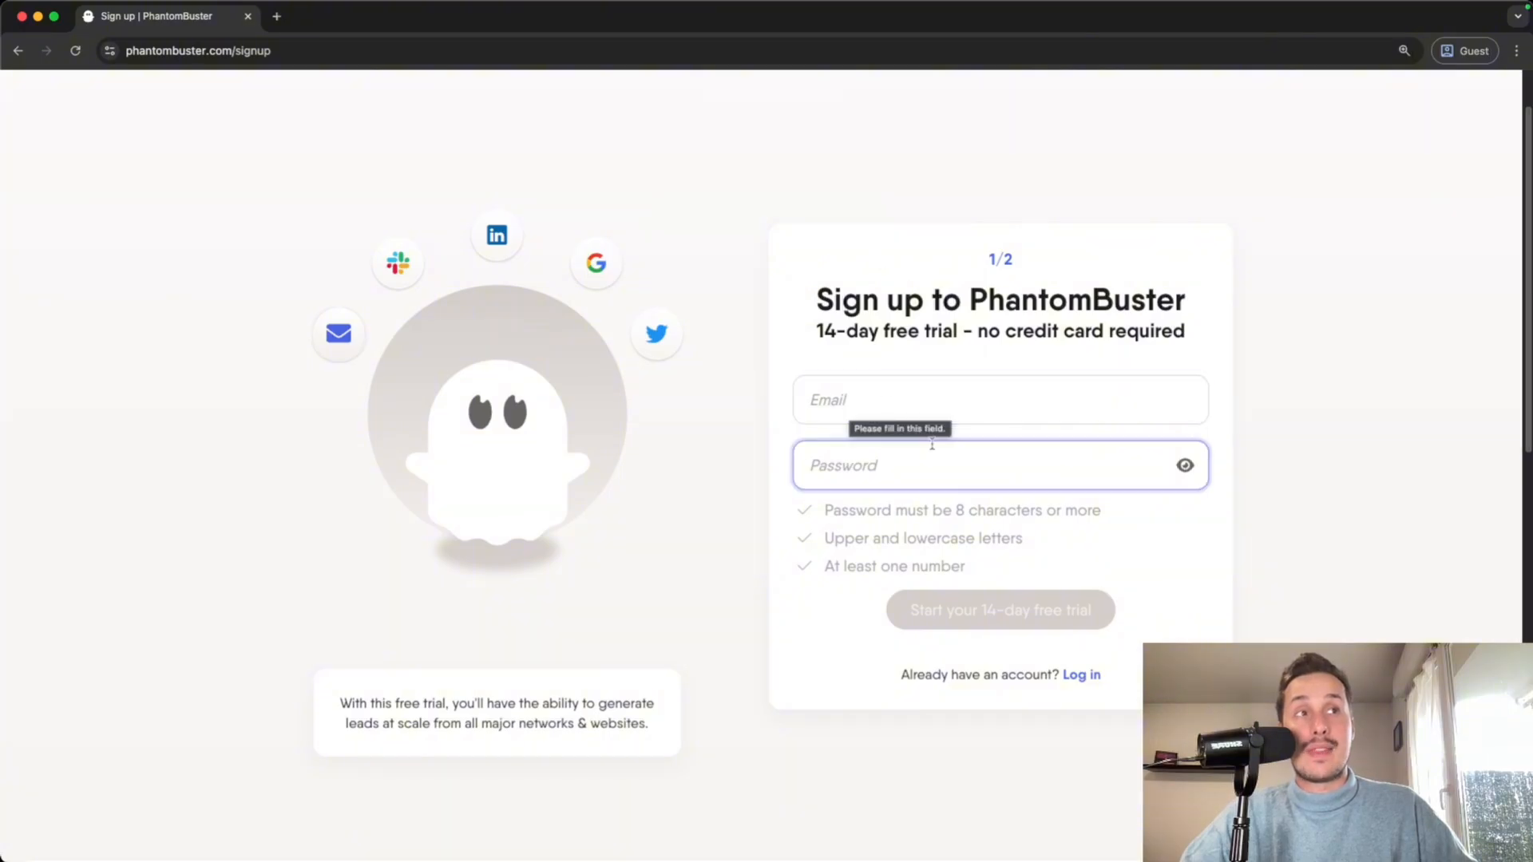
- Enter the account email and password and submit the first signup step
left_click(847, 401)
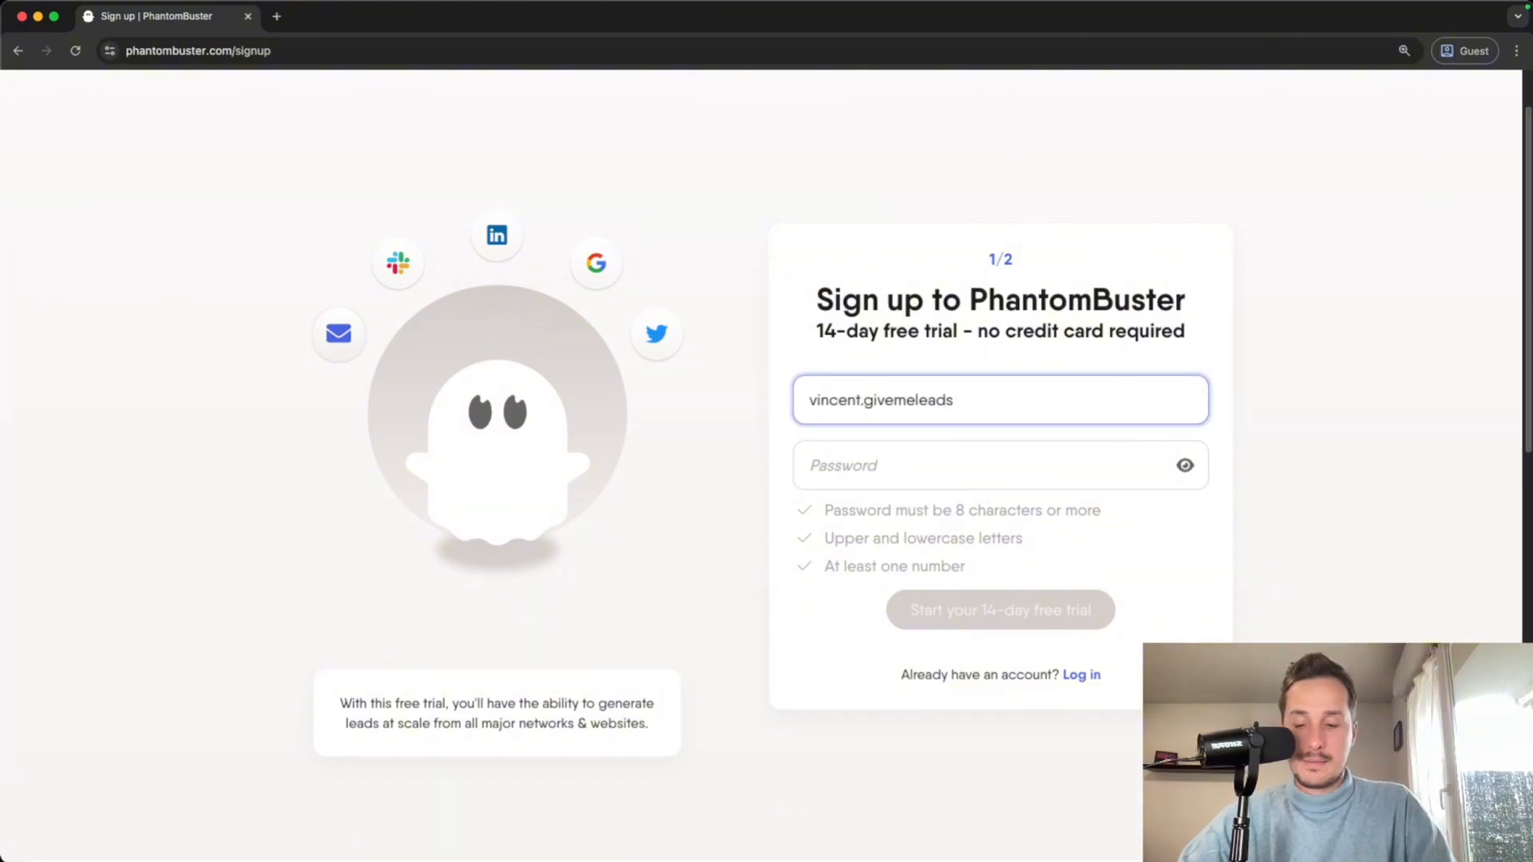
key("Tab")
type("•••••")
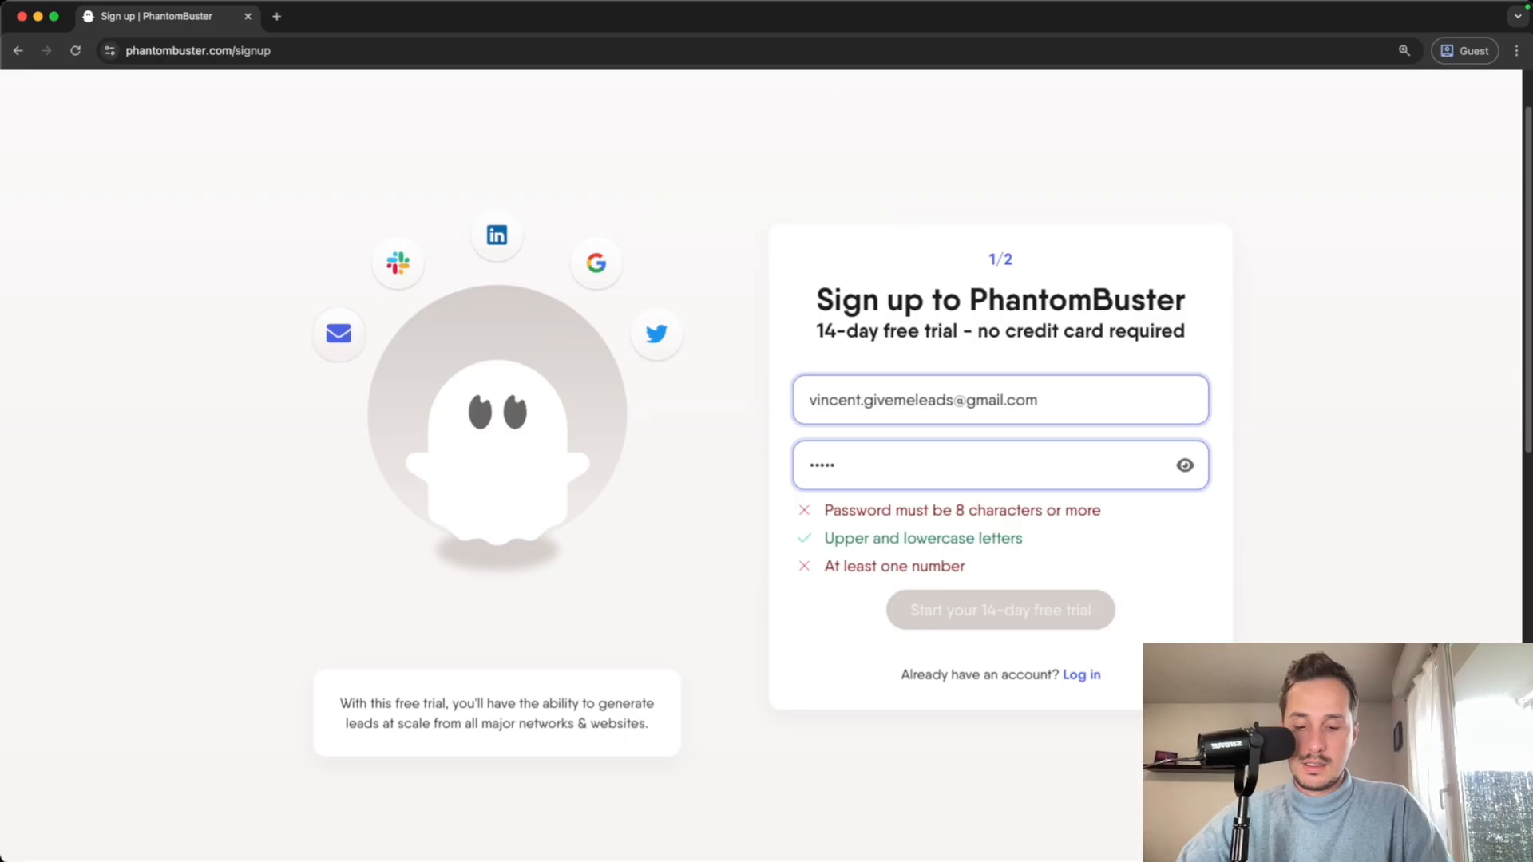
type("••••••••")
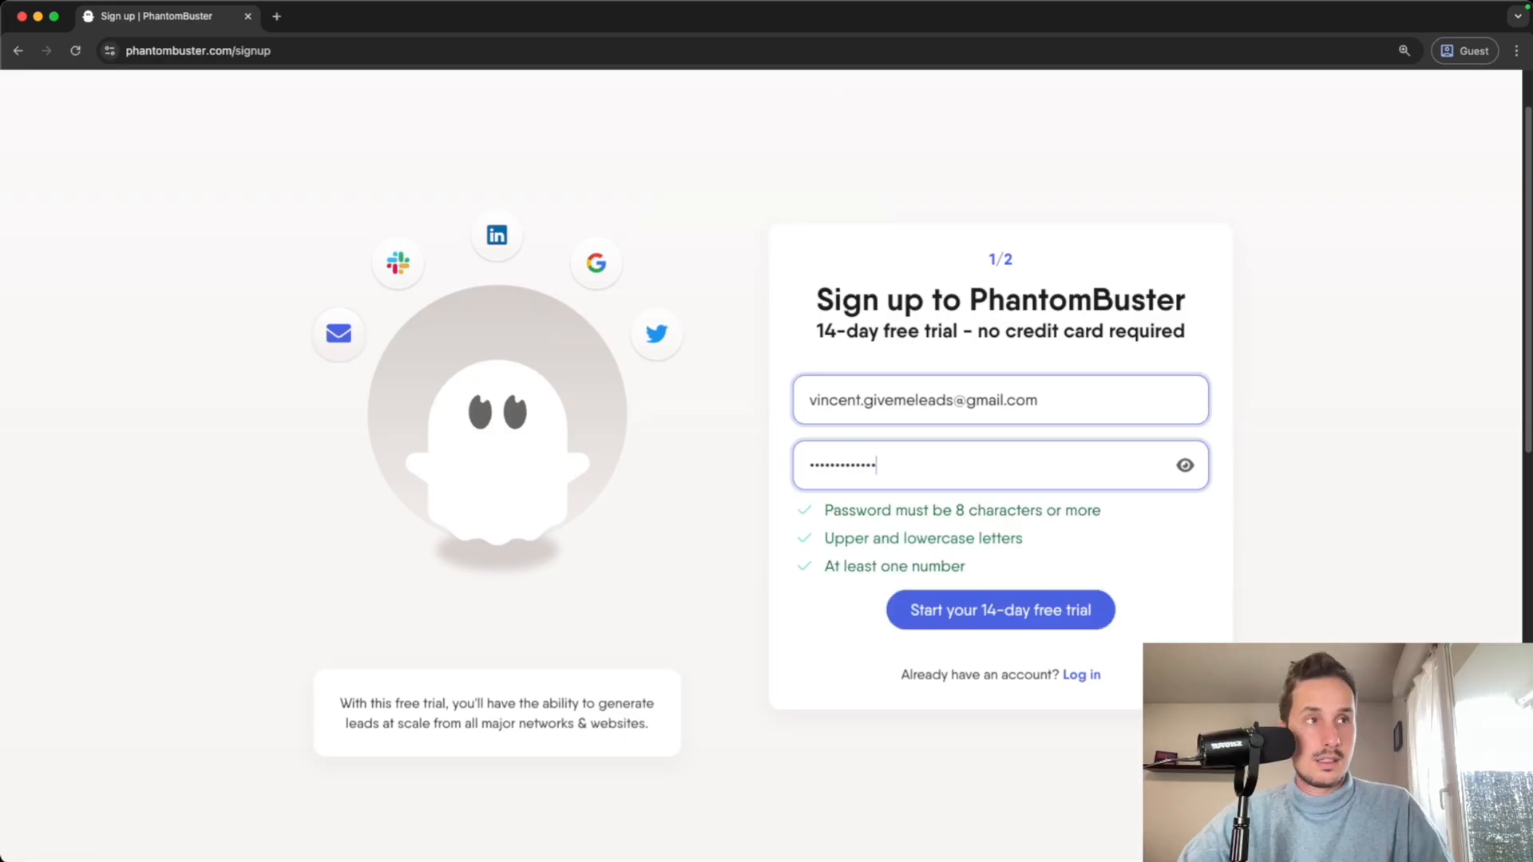
left_click(960, 623)
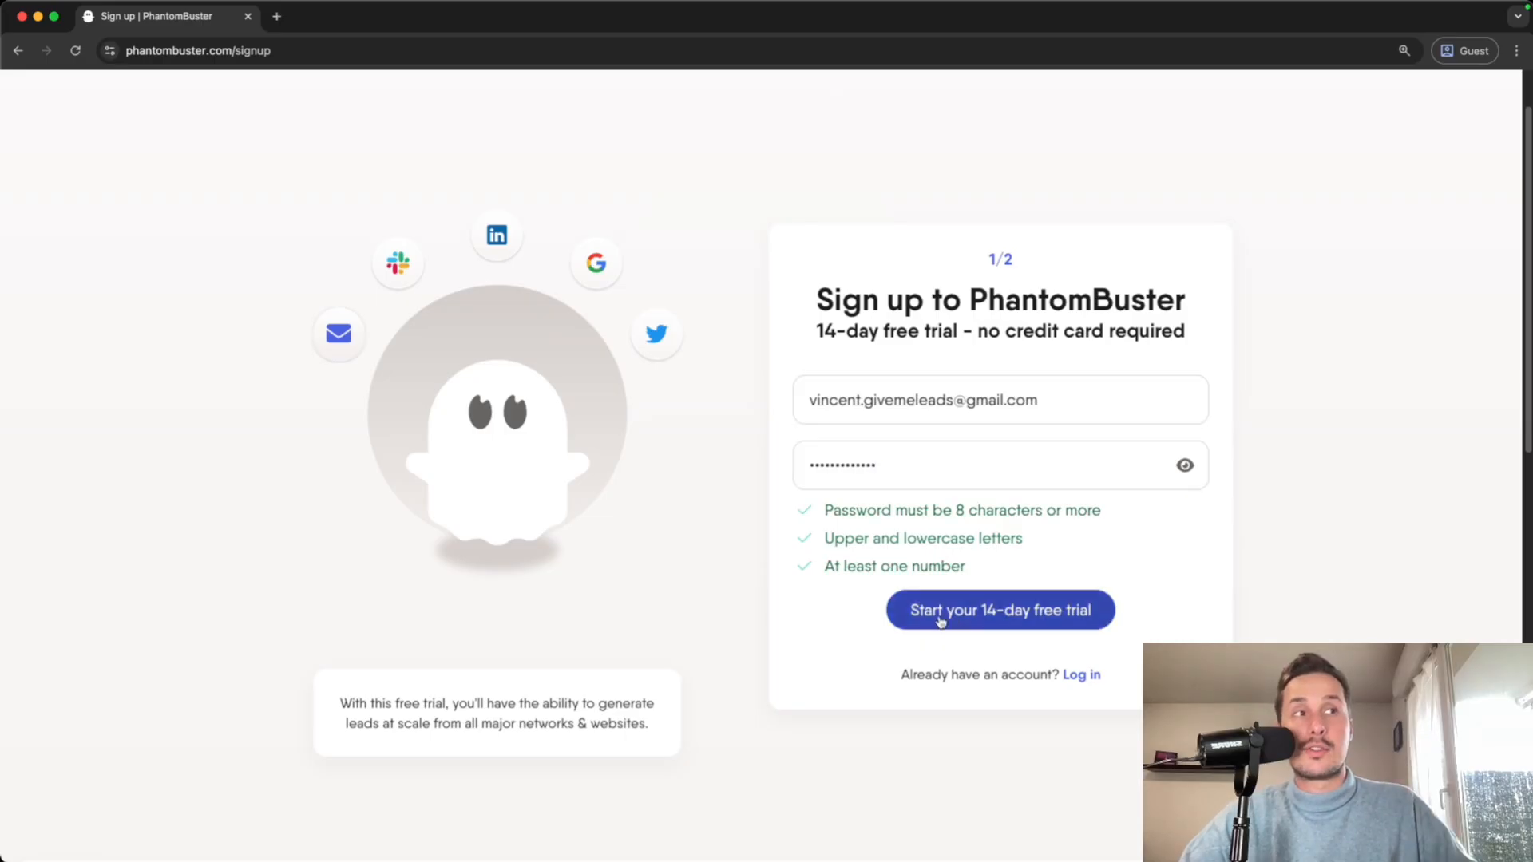
left_click(941, 614)
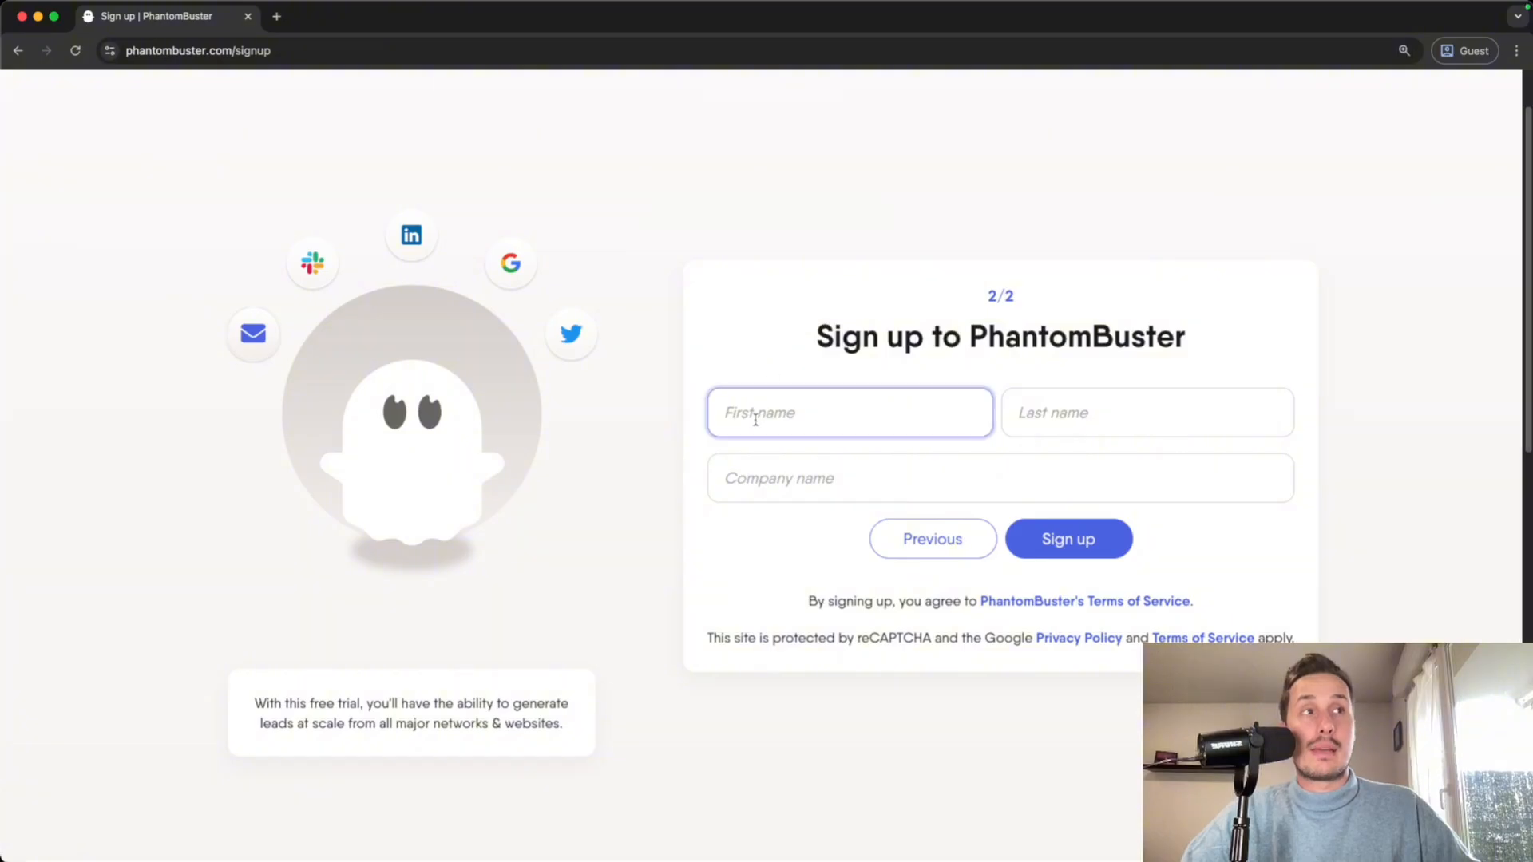
- Fill in the first and last name and company 'GiveMeLeads', then sign up
key("Tab")
key("Tab")
type("GiveMeLeads")
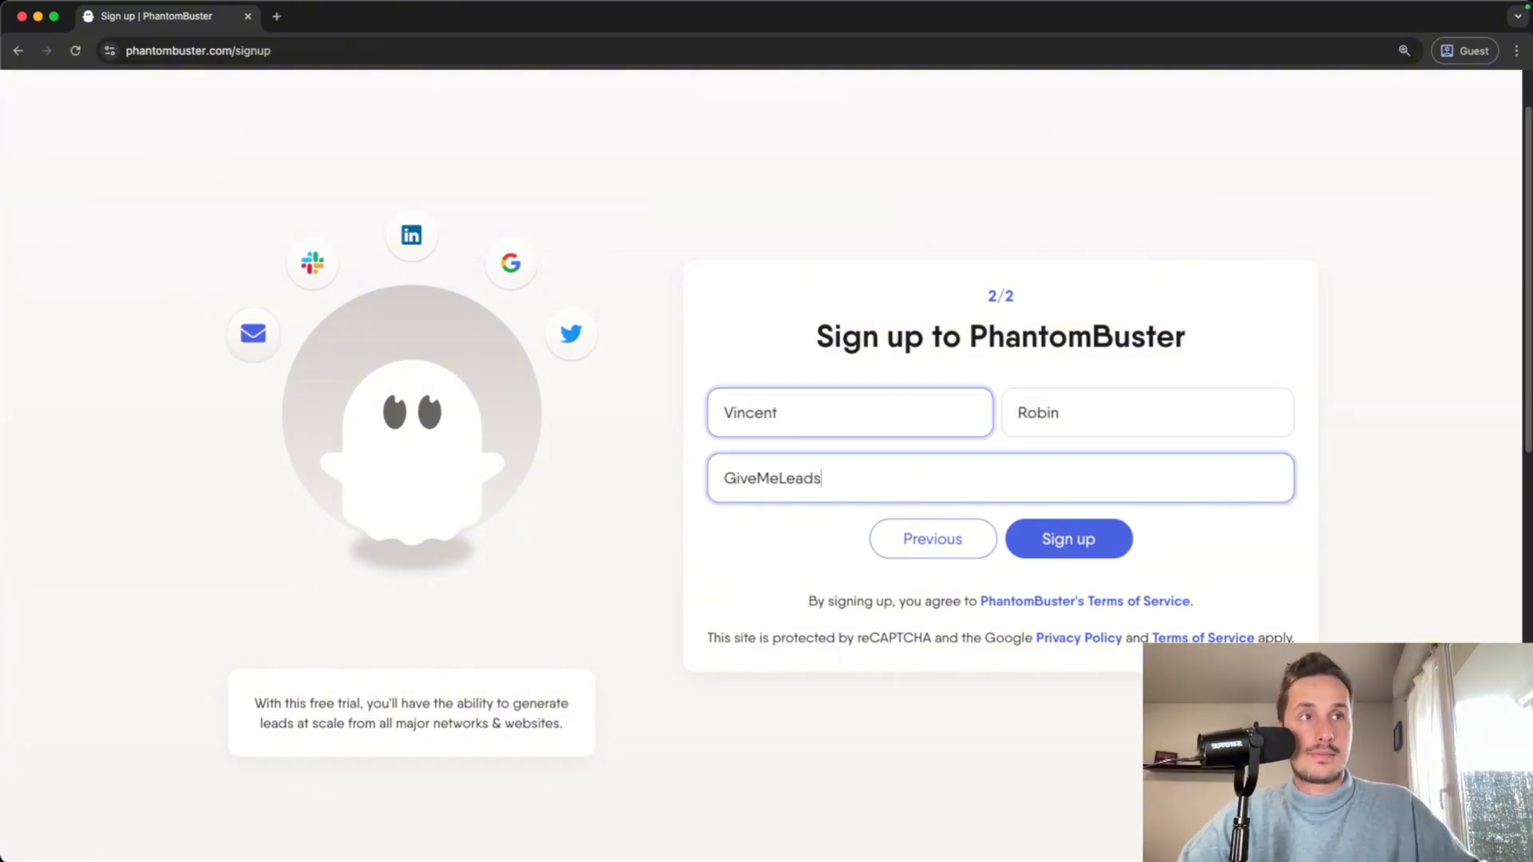
left_click(1103, 546)
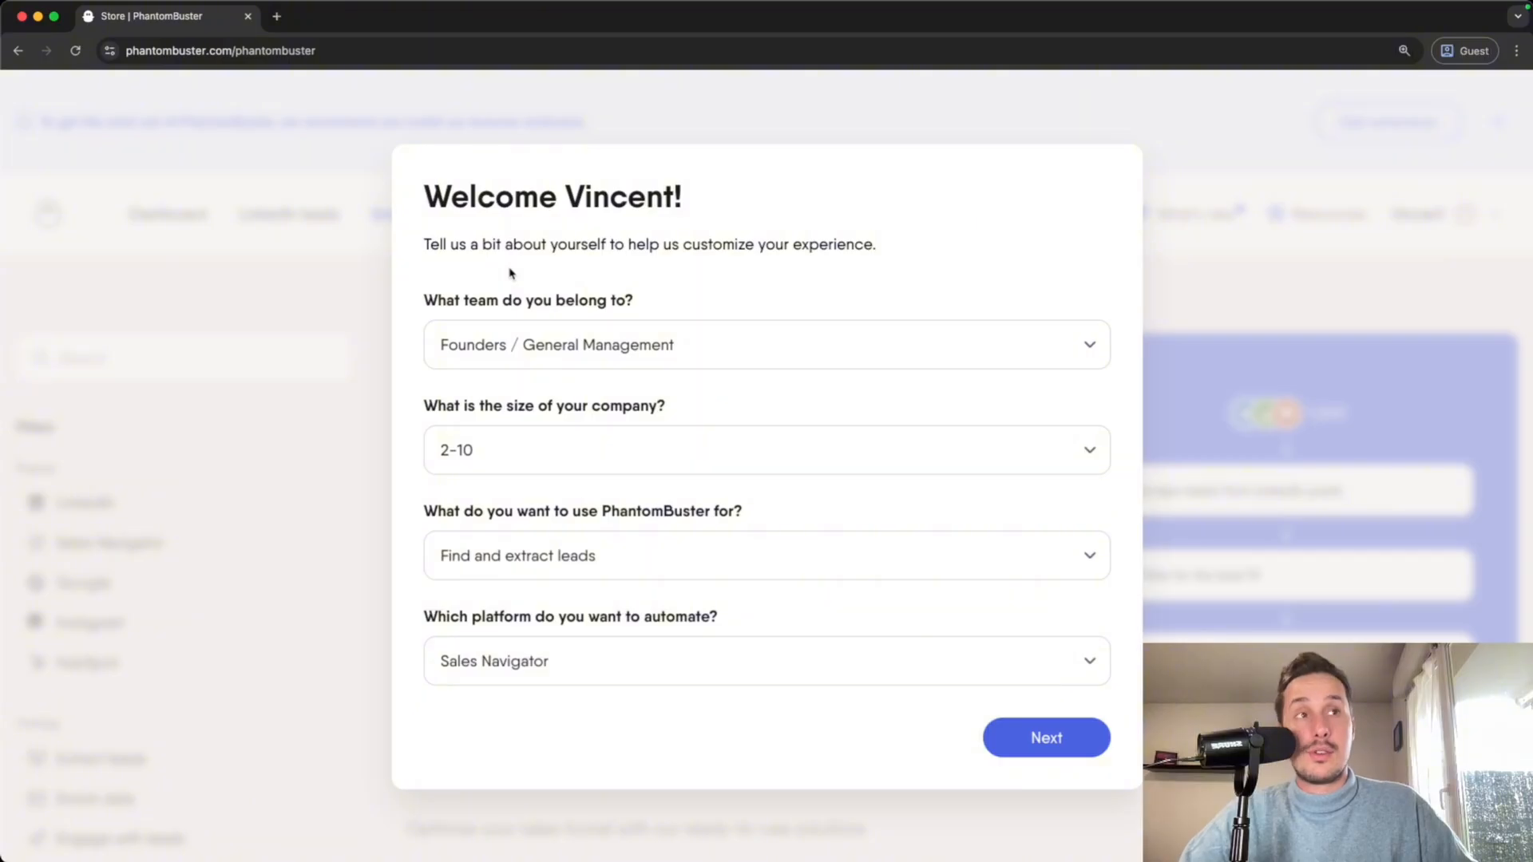
- Submit the welcome answers: Founders / General Management, 2-10, Find and extract leads, Sales Navigator
left_click(1038, 743)
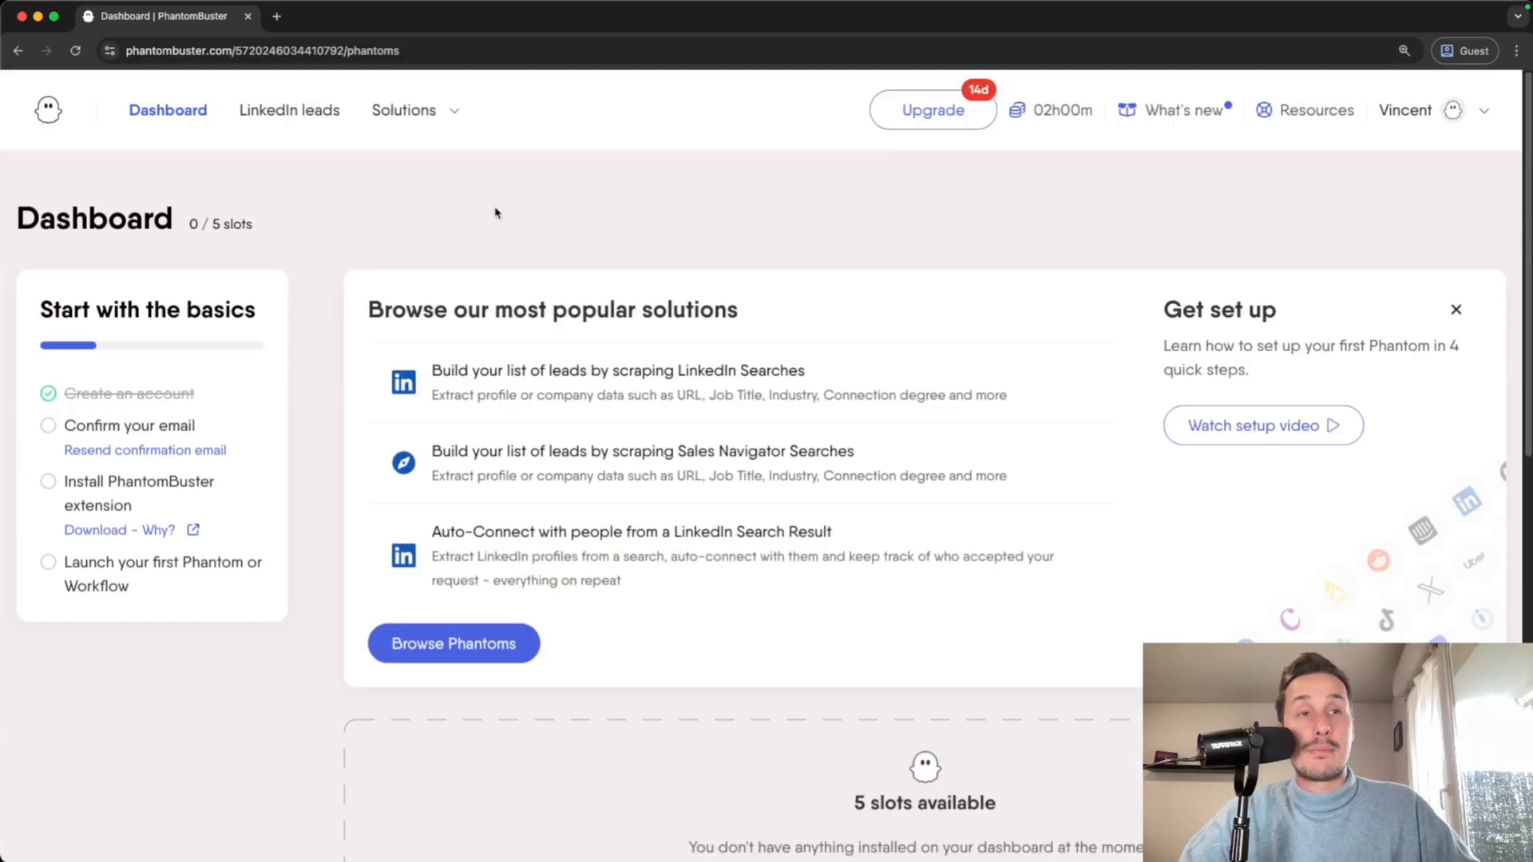
- Open the phantom Store and scroll through popular use cases like Sales Navigator search connections
left_click(446, 646)
scroll(434, 635, "down", 3)
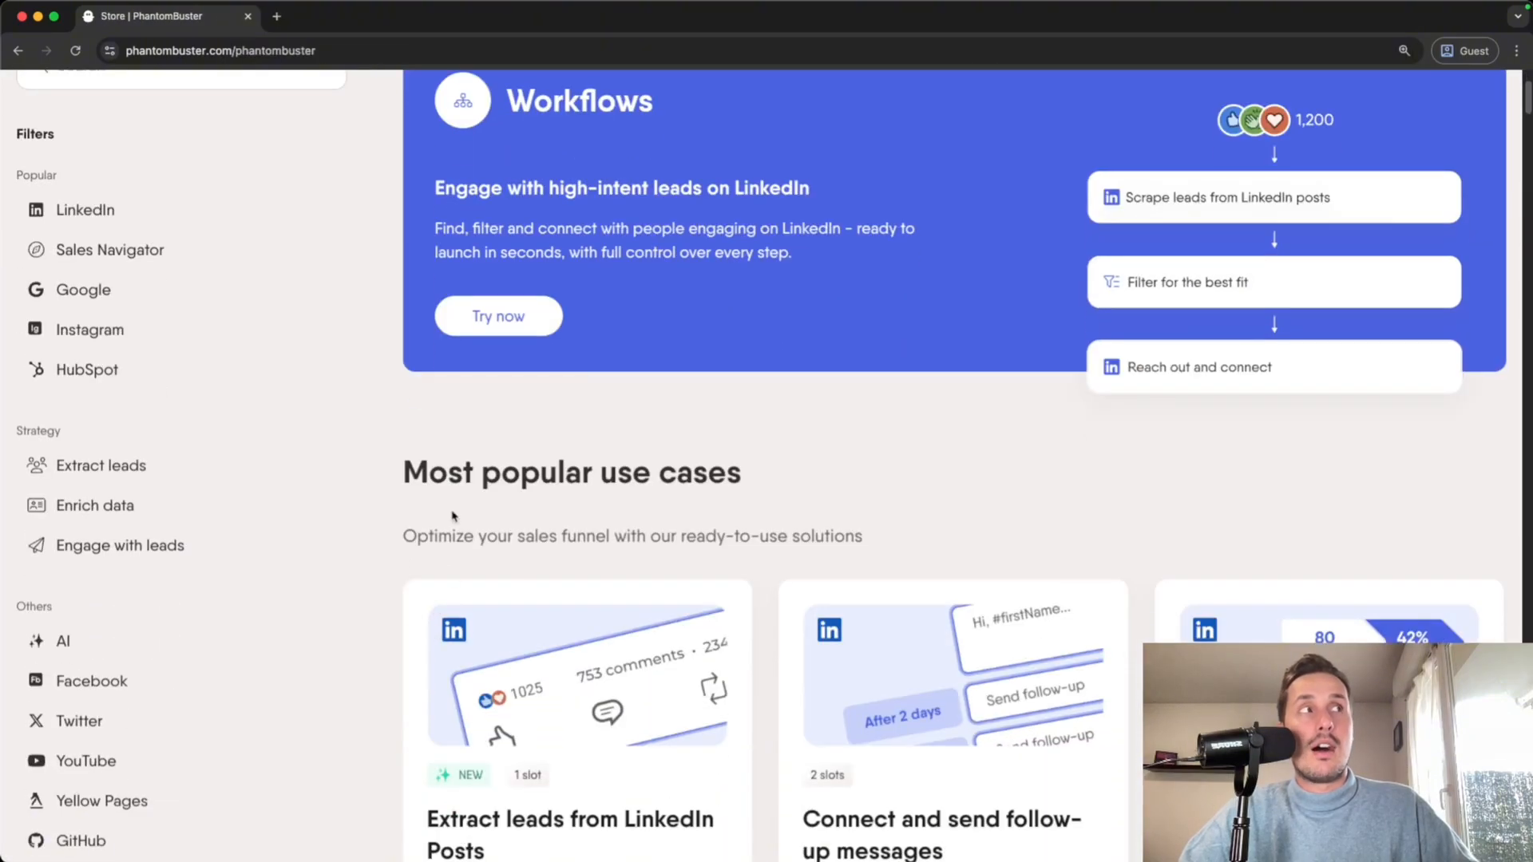
scroll(459, 524, "down", 2)
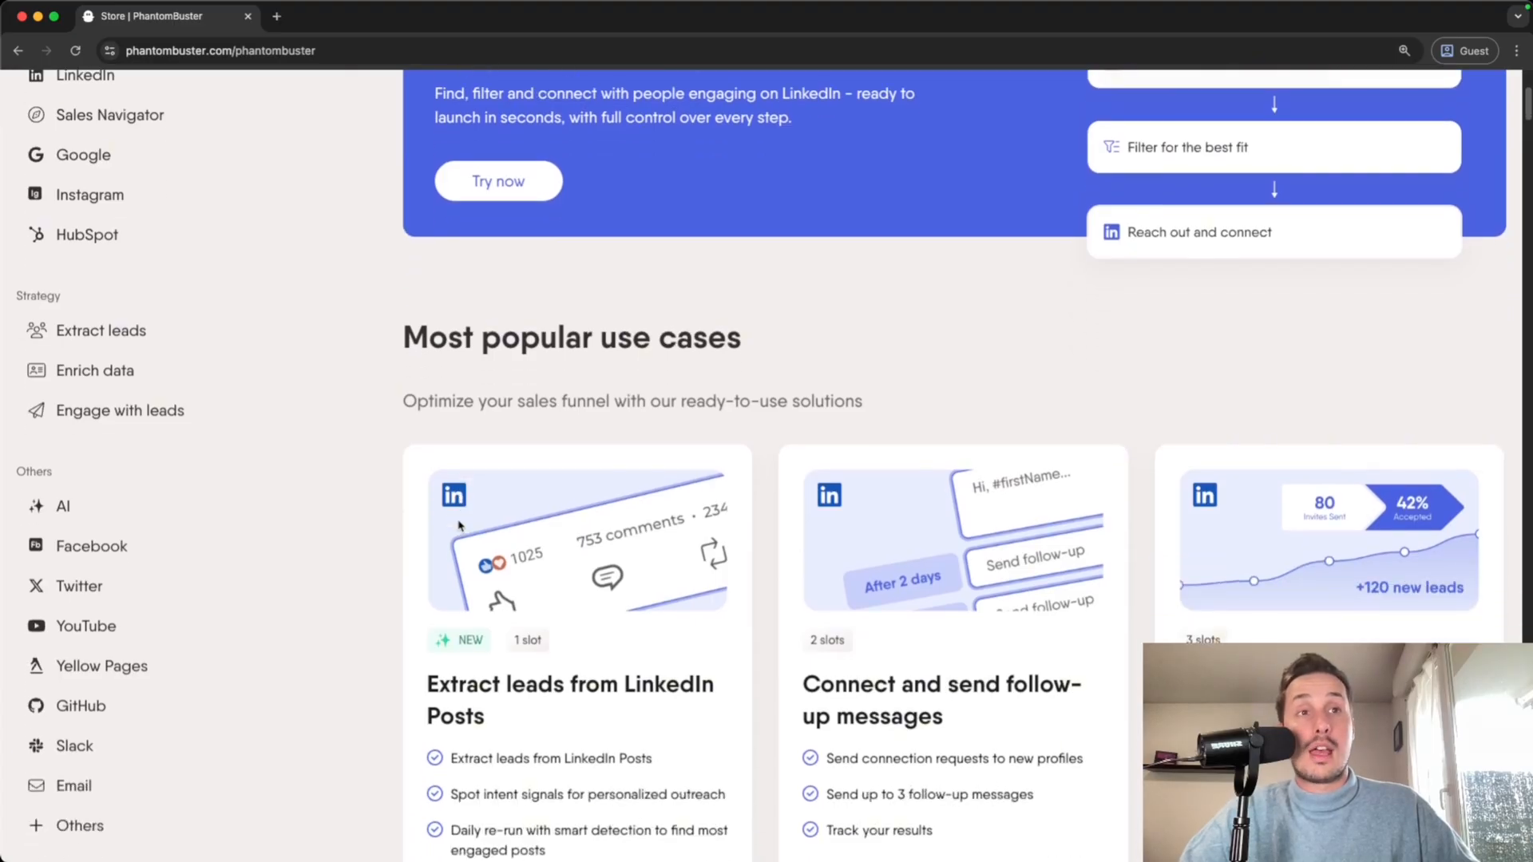
scroll(459, 524, "down", 2)
scroll(178, 424, "up", 5)
scroll(178, 424, "down", 3)
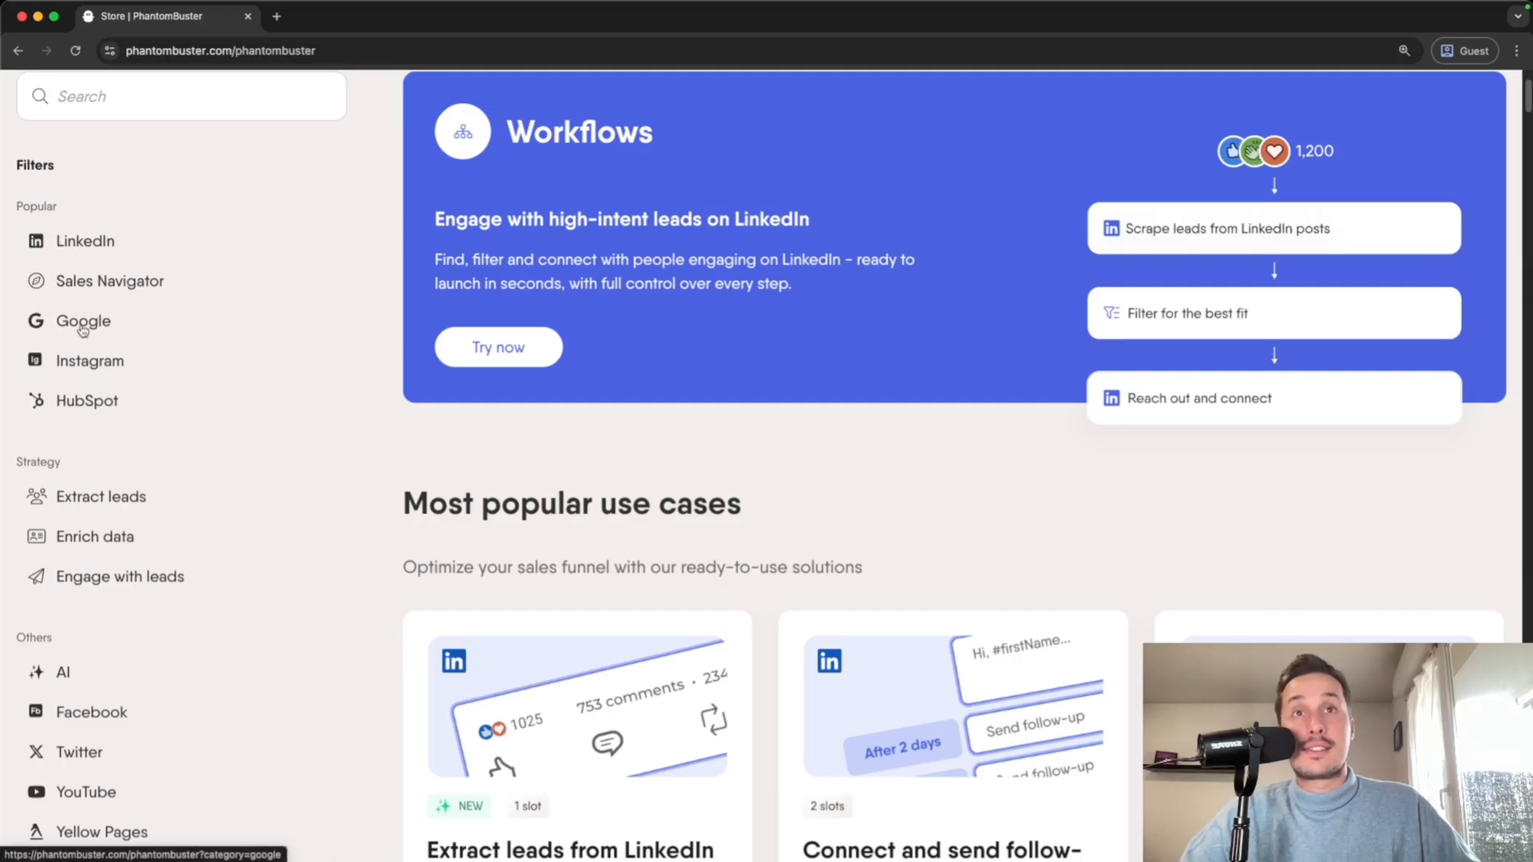
scroll(55, 364, "down", 1)
scroll(52, 365, "down", 5)
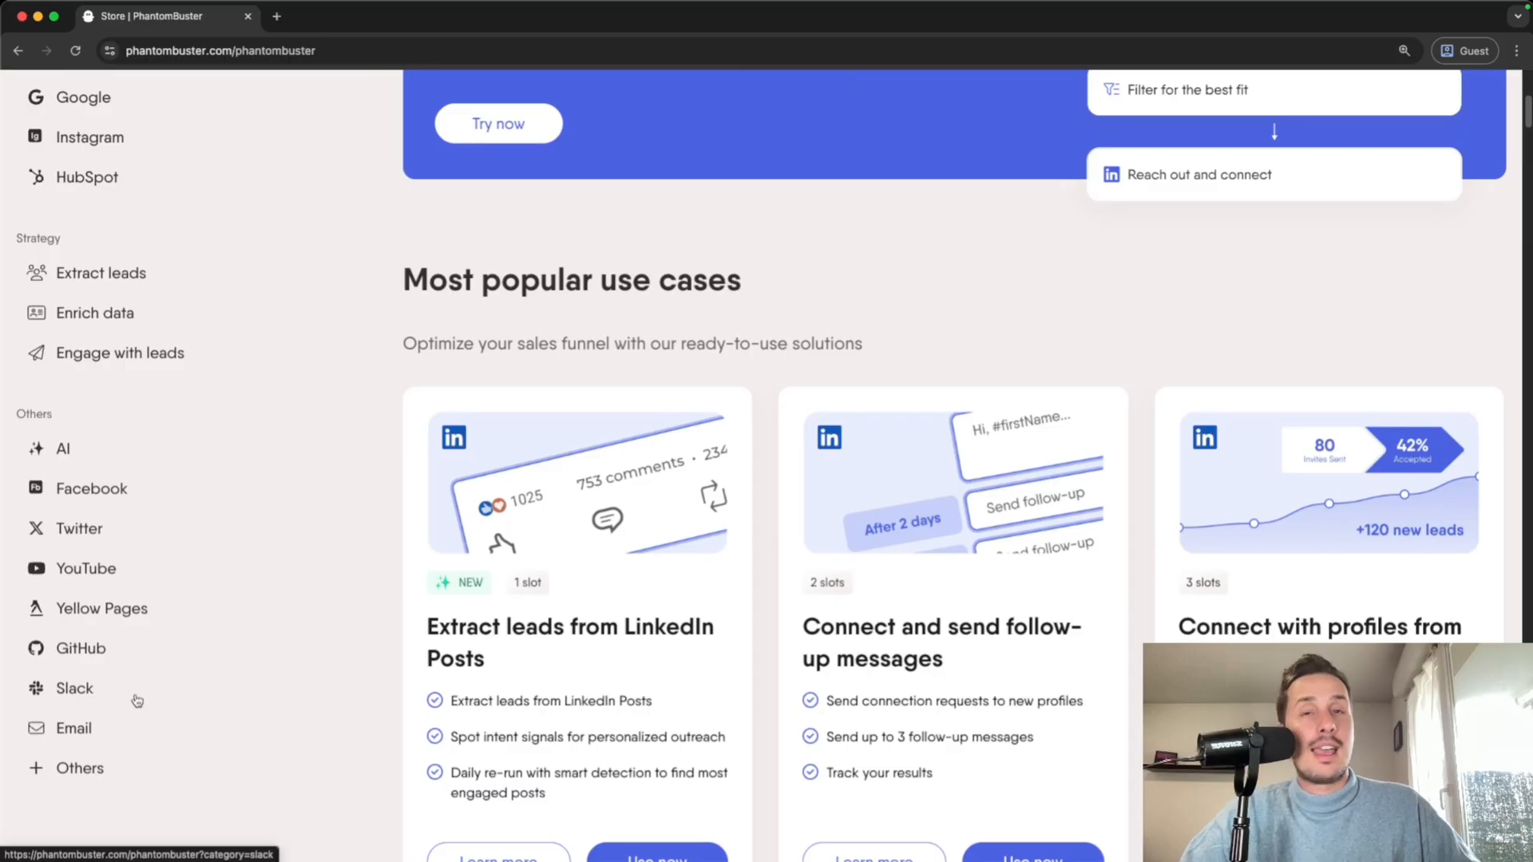
scroll(239, 710, "down", 2)
scroll(374, 686, "down", 1)
scroll(380, 558, "up", 3)
scroll(380, 544, "down", 4)
scroll(380, 546, "down", 15)
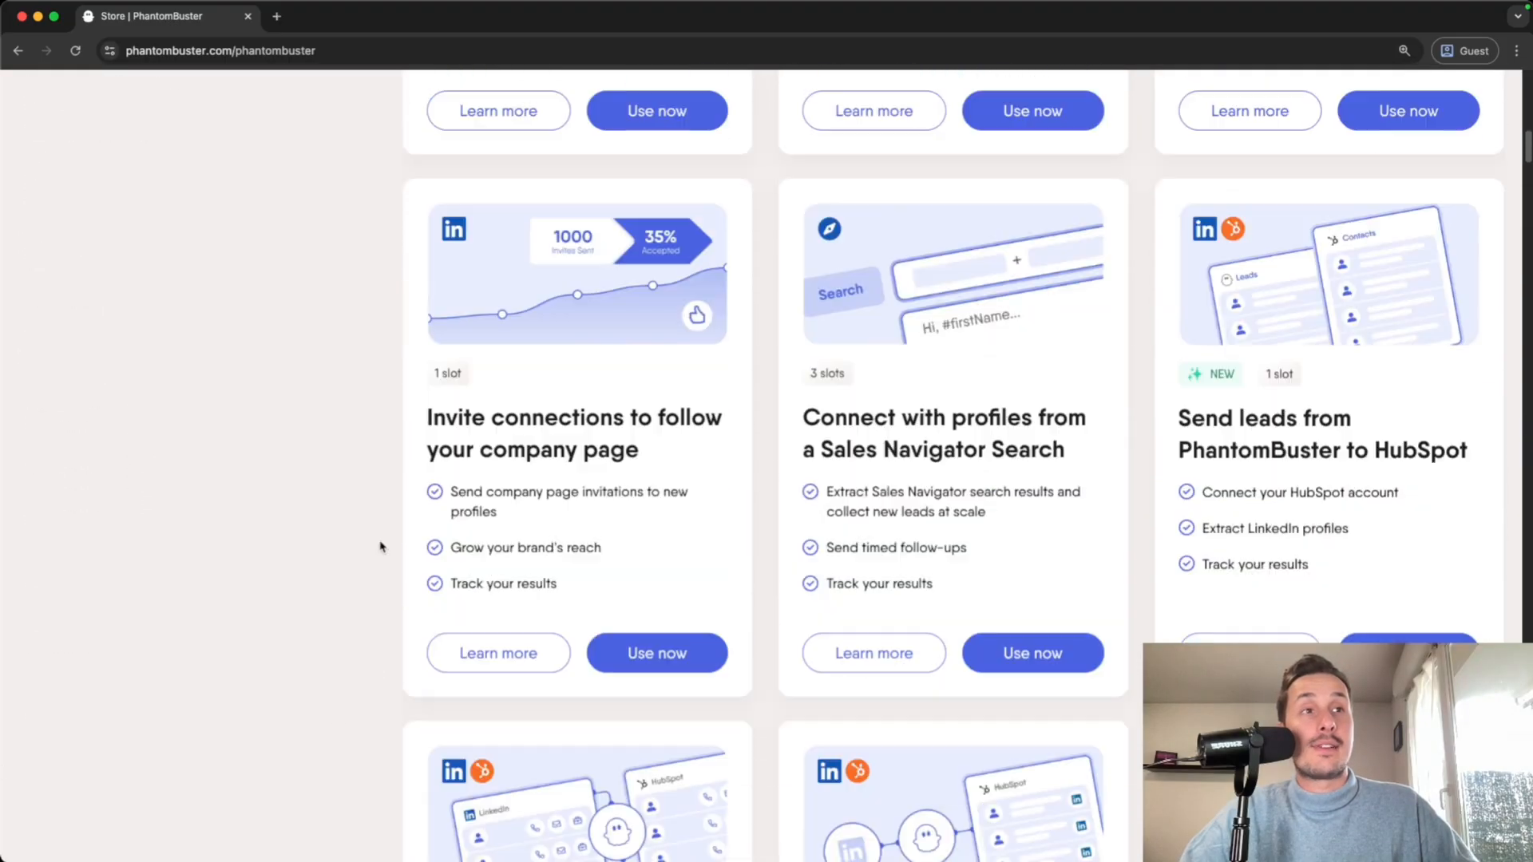
scroll(380, 547, "down", 11)
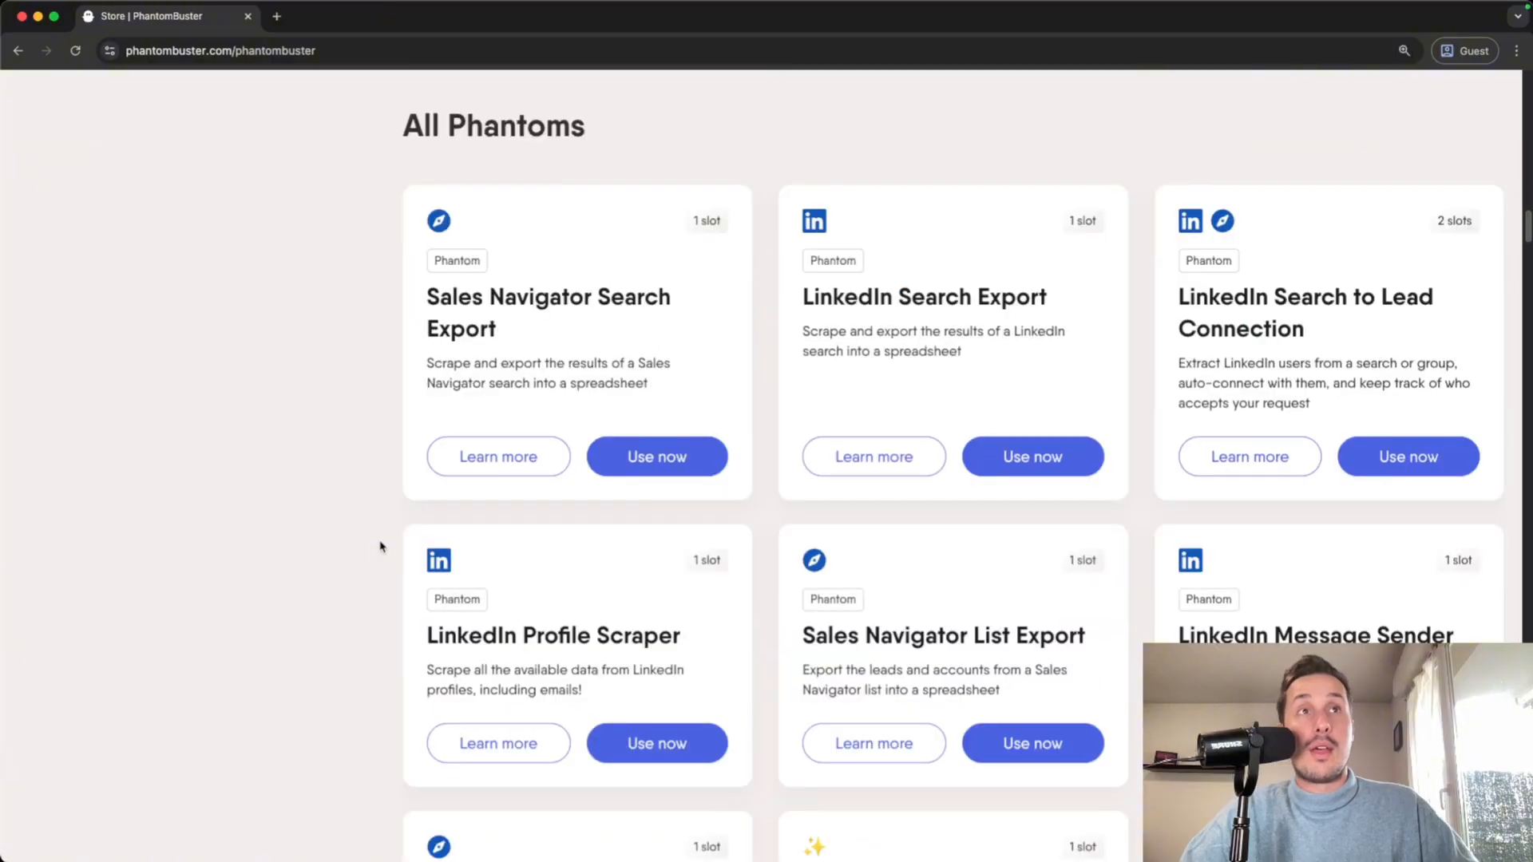
left_click_drag(618, 161, 365, 176)
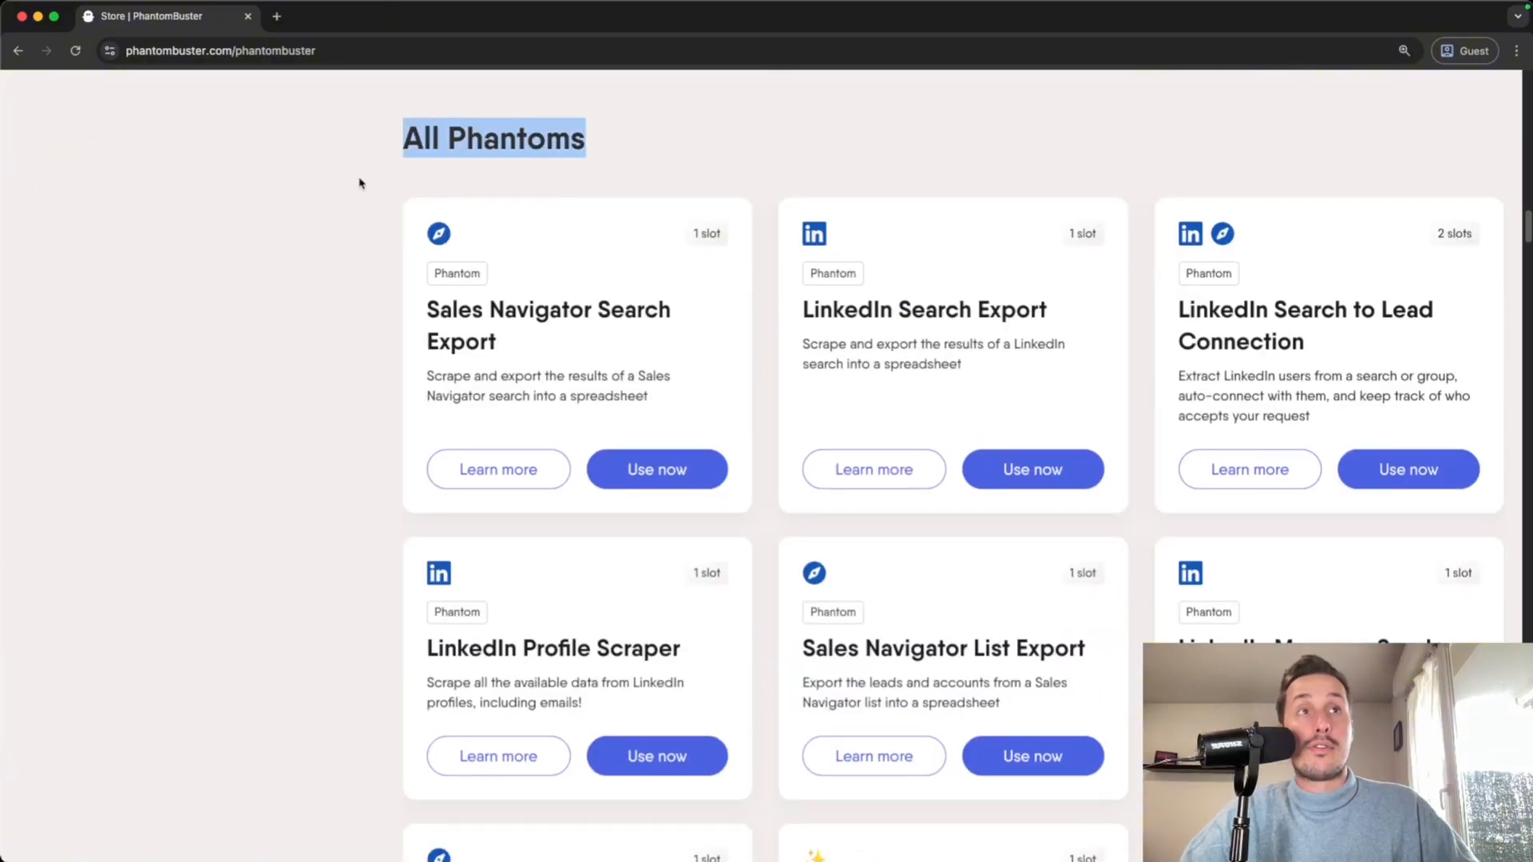
left_click(363, 182)
scroll(479, 335, "down", 20)
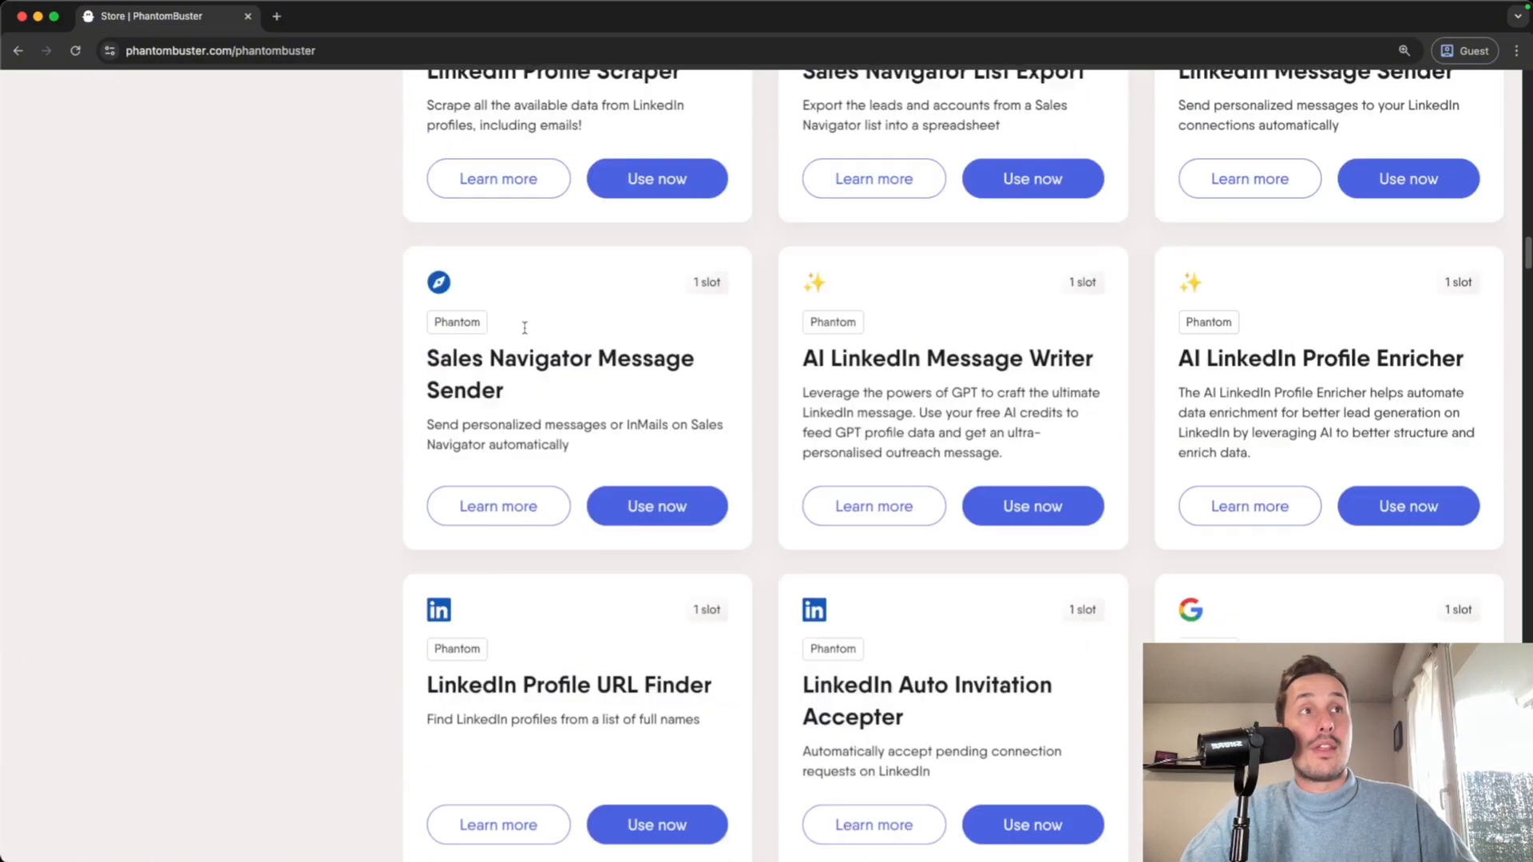
scroll(556, 357, "down", 10)
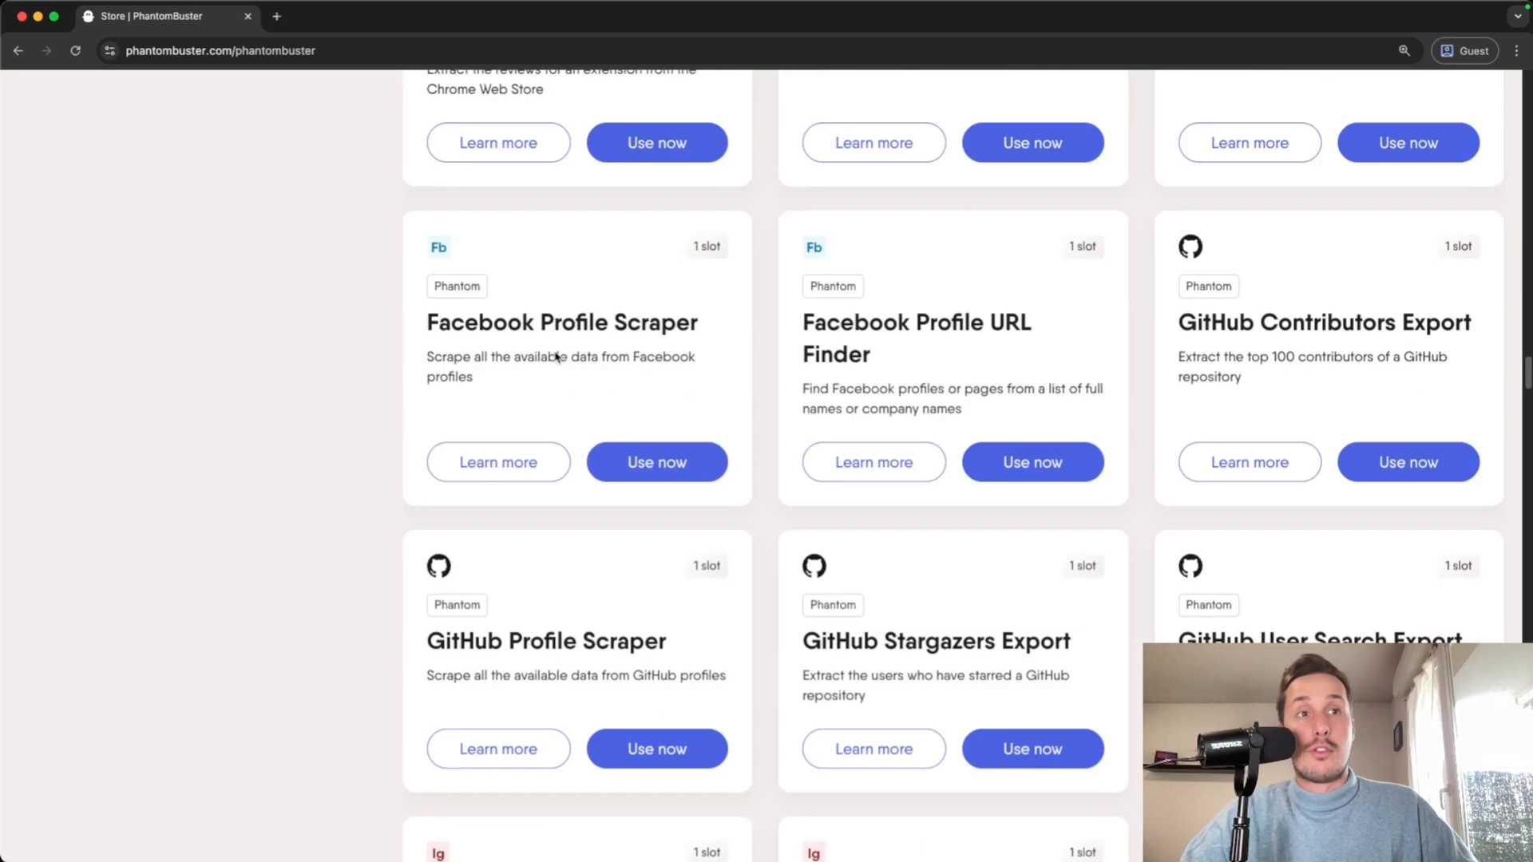
scroll(558, 353, "up", 20)
left_click_drag(391, 78, 610, 300)
left_click(503, 230)
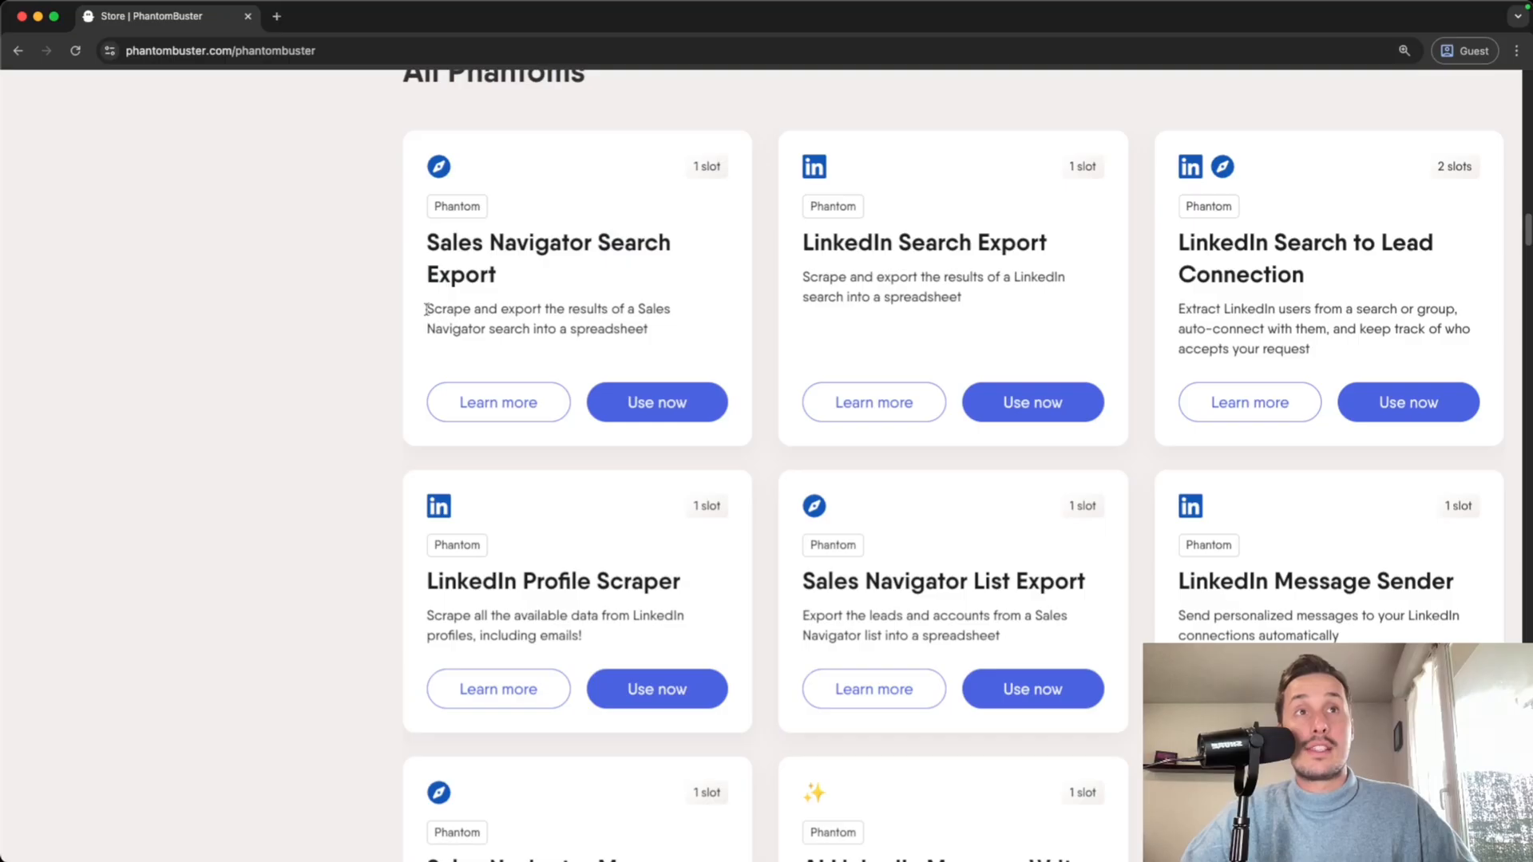
left_click_drag(426, 309, 479, 313)
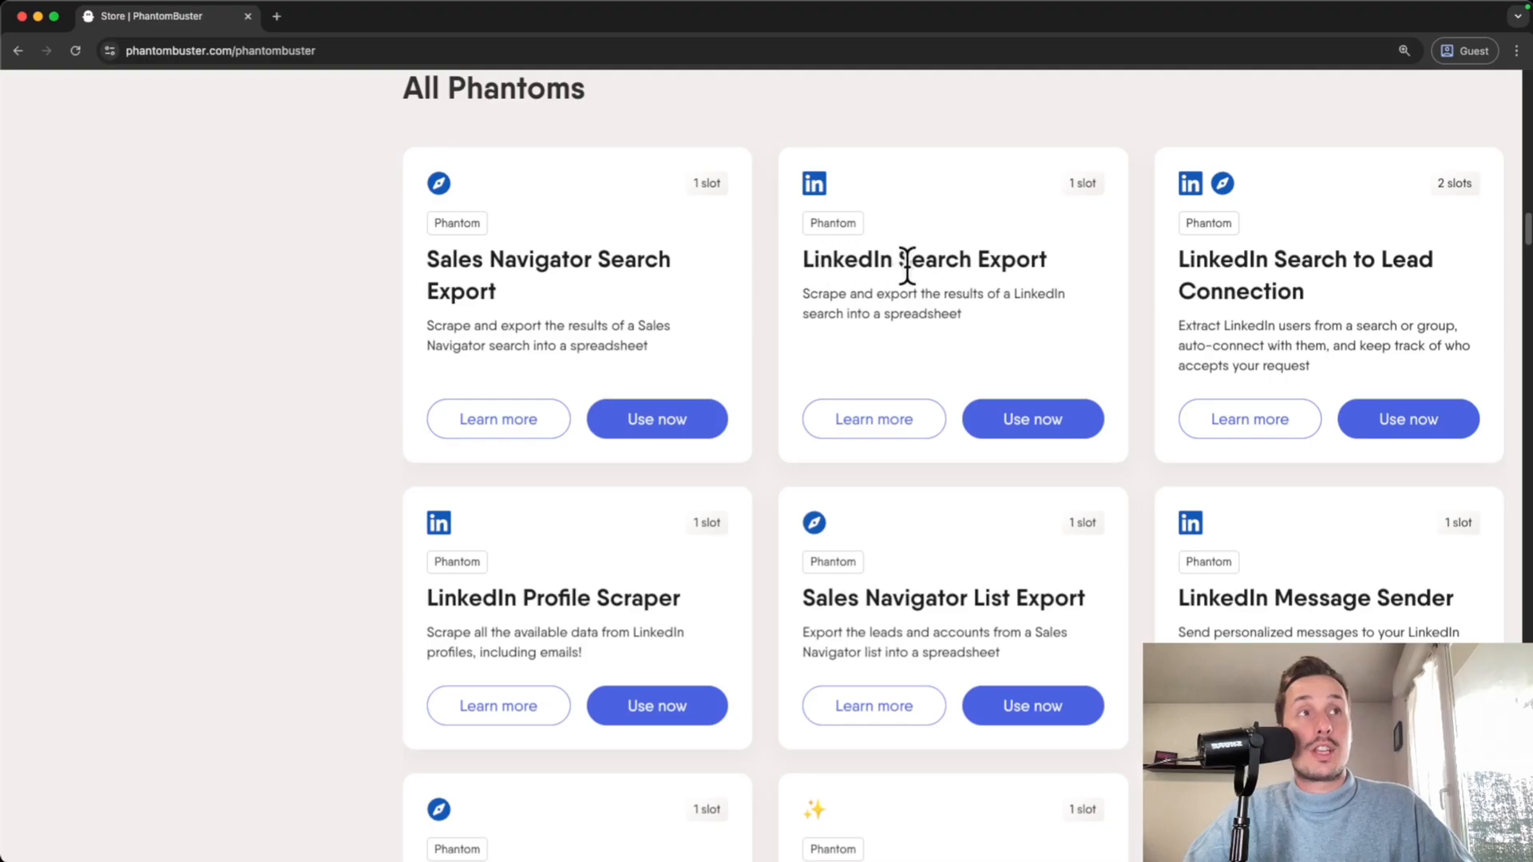
scroll(1013, 375, "down", 9)
scroll(1029, 367, "down", 4)
scroll(1117, 367, "up", 2)
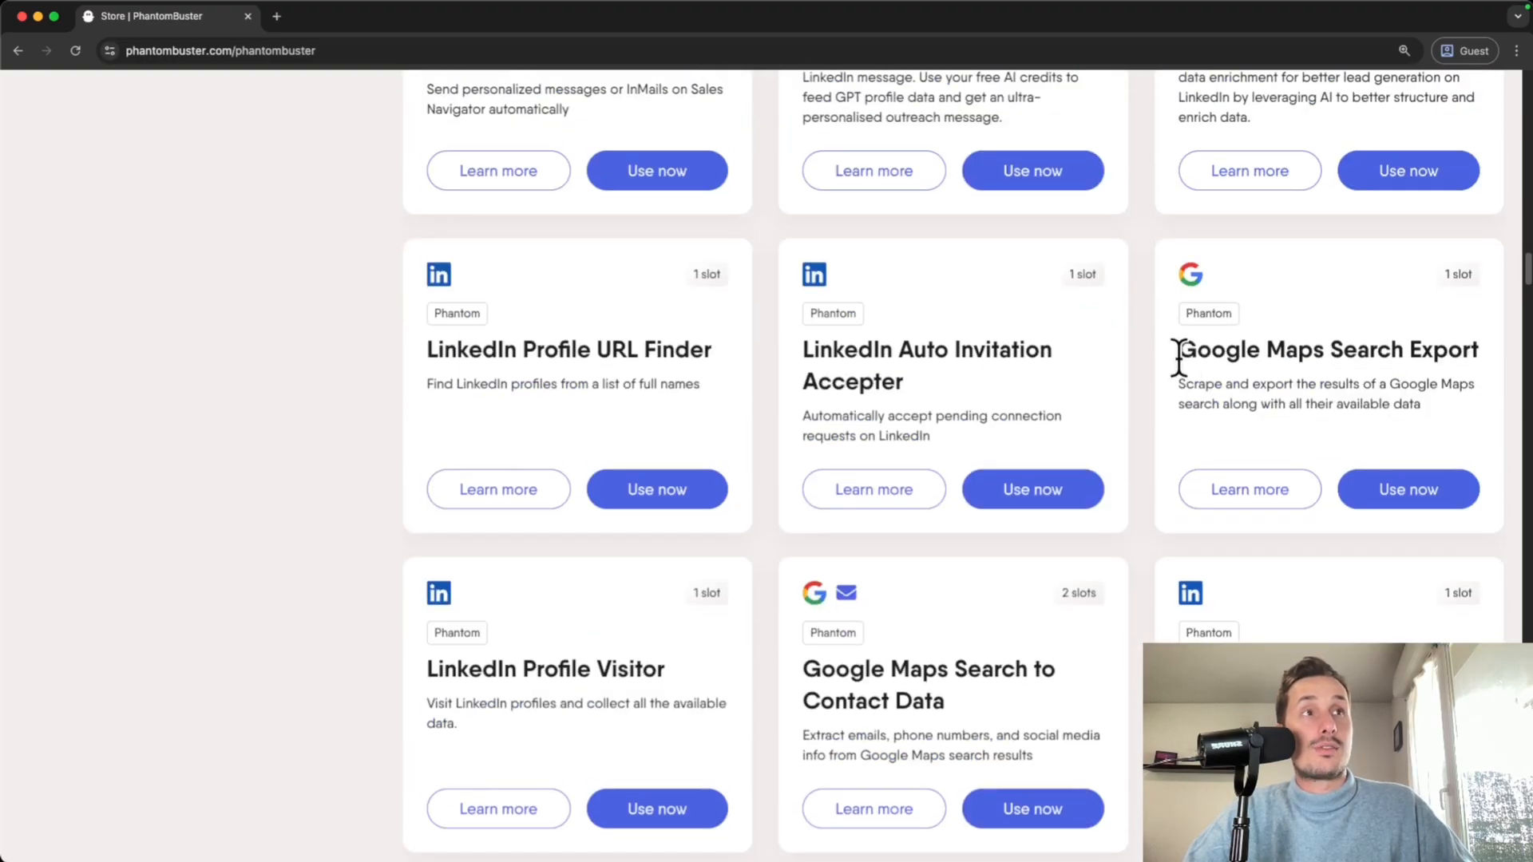
left_click_drag(1178, 357, 1335, 364)
scroll(1314, 386, "down", 10)
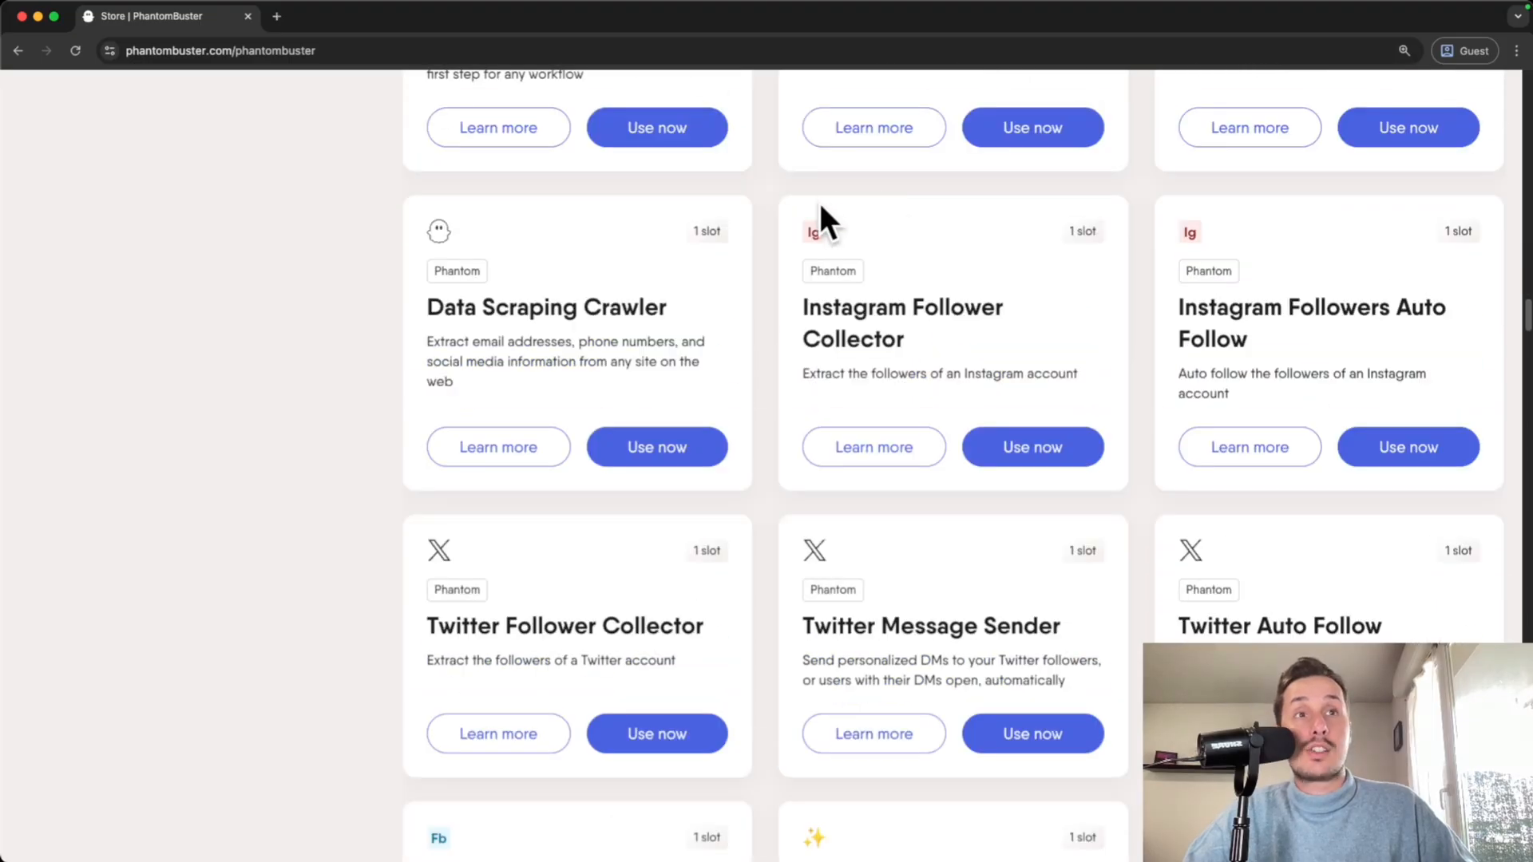
scroll(850, 275, "down", 2)
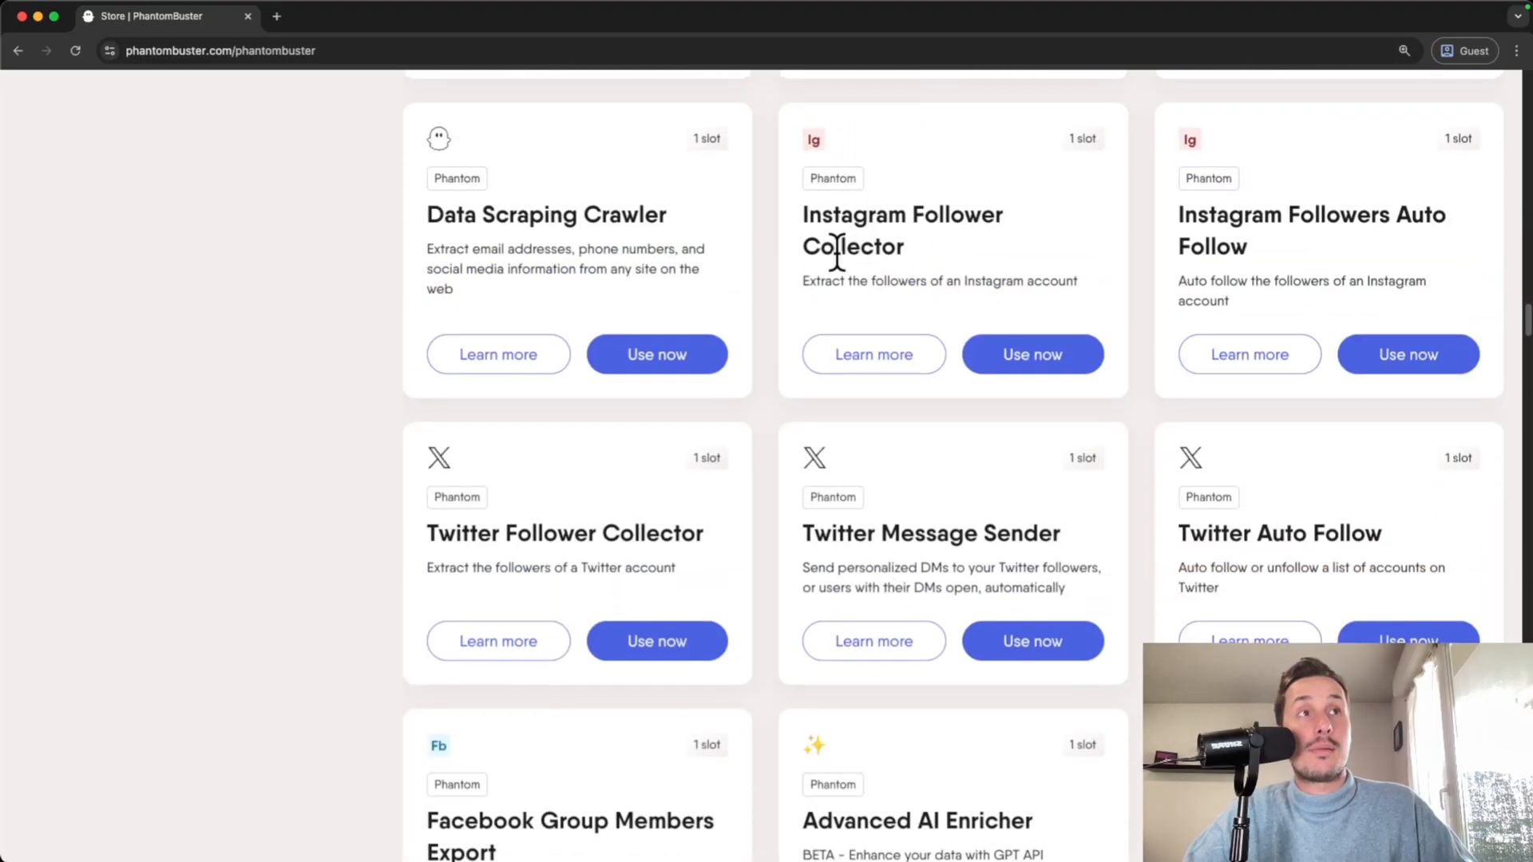
left_click_drag(808, 284, 948, 288)
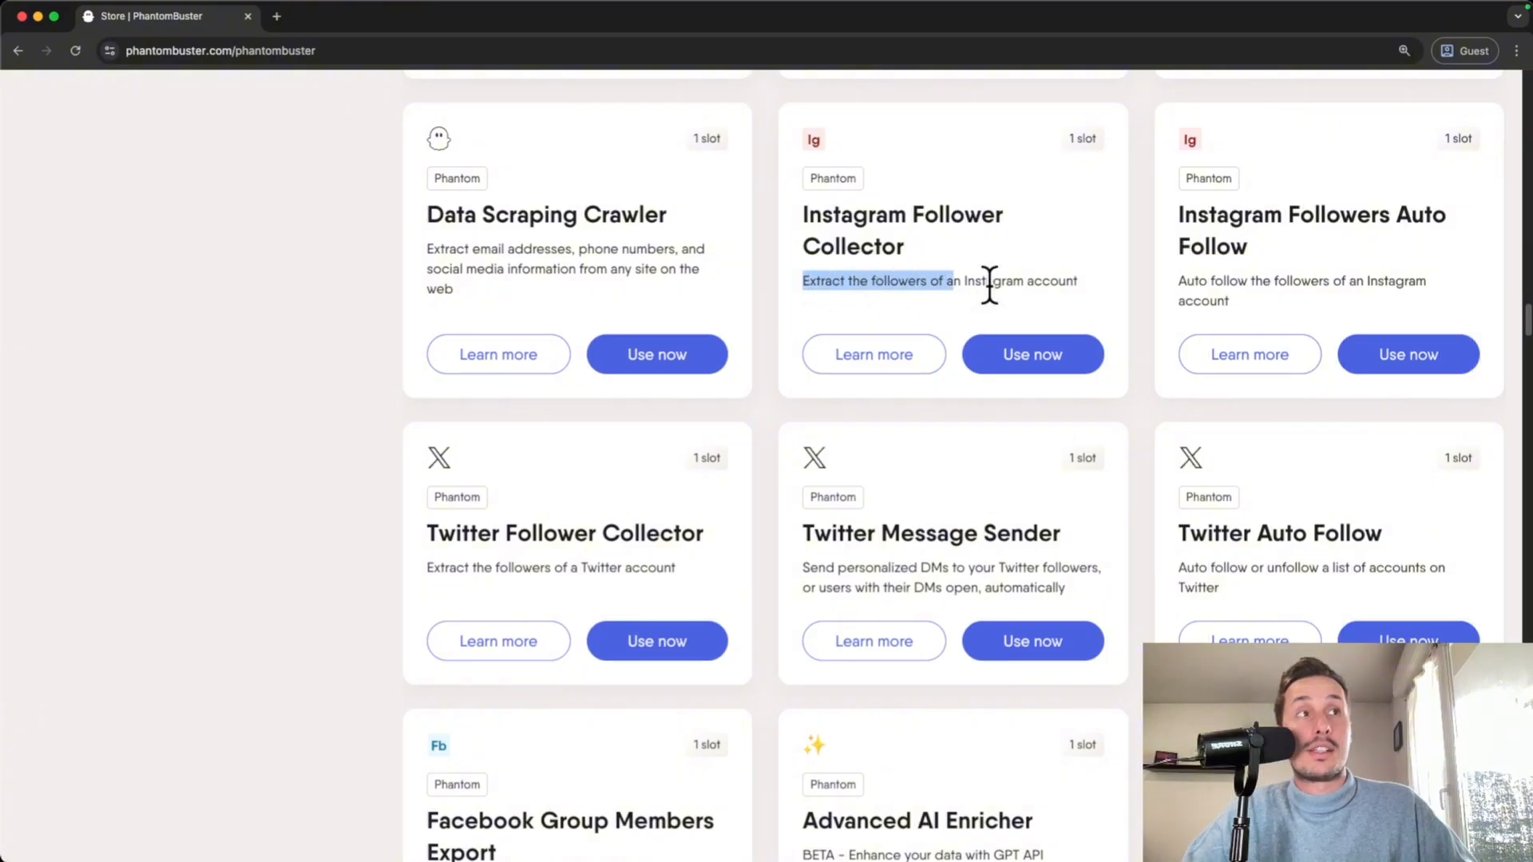
left_click_drag(808, 215, 1163, 240)
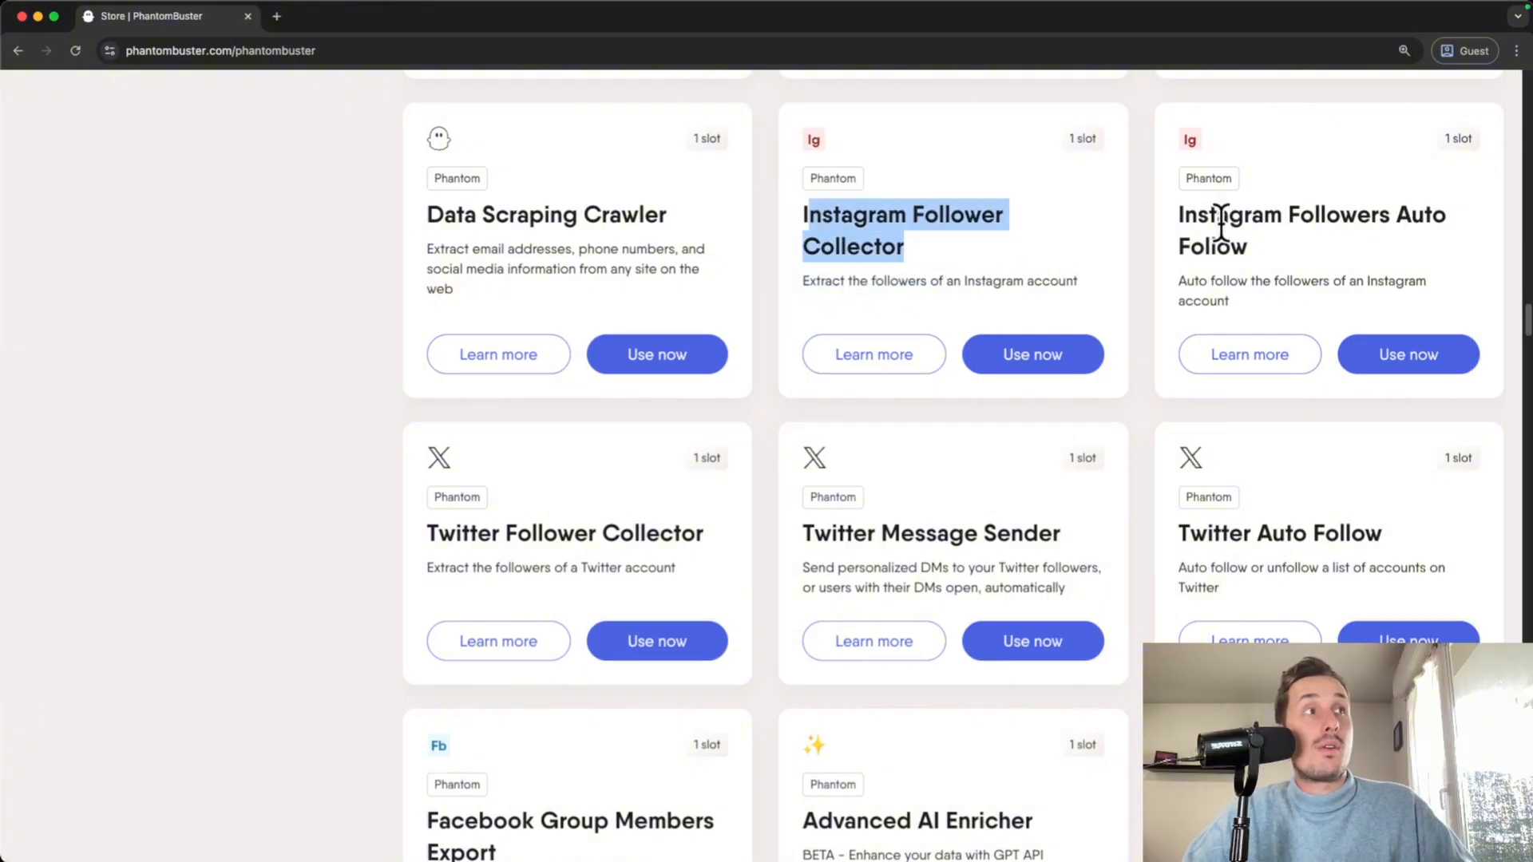
left_click_drag(1371, 215, 1432, 220)
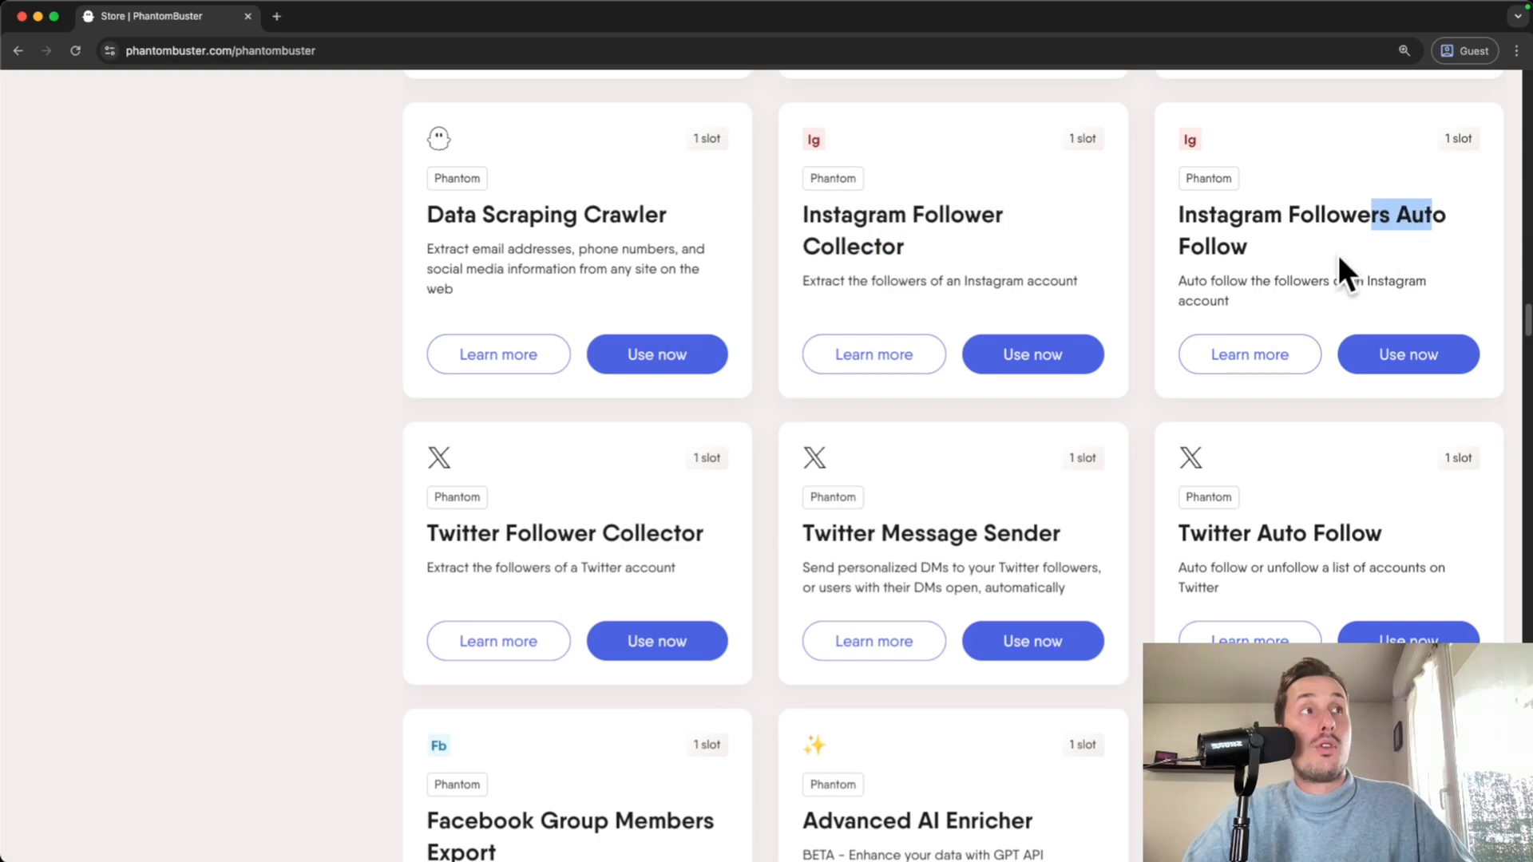
left_click(1348, 258)
scroll(1237, 289, "down", 7)
scroll(1237, 294, "up", 8)
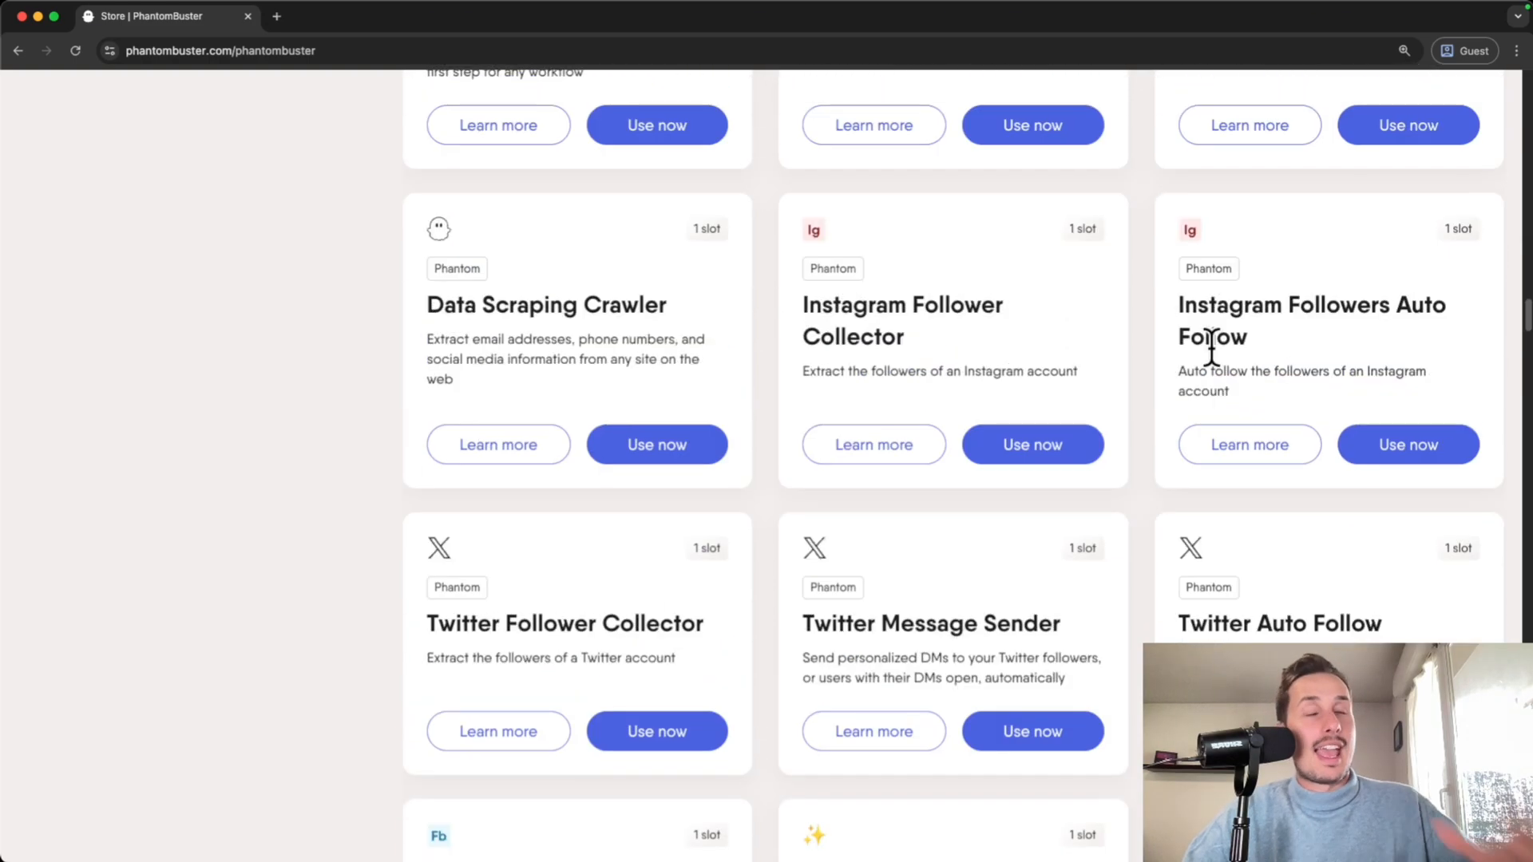
scroll(1245, 343, "down", 4)
scroll(1254, 354, "down", 7)
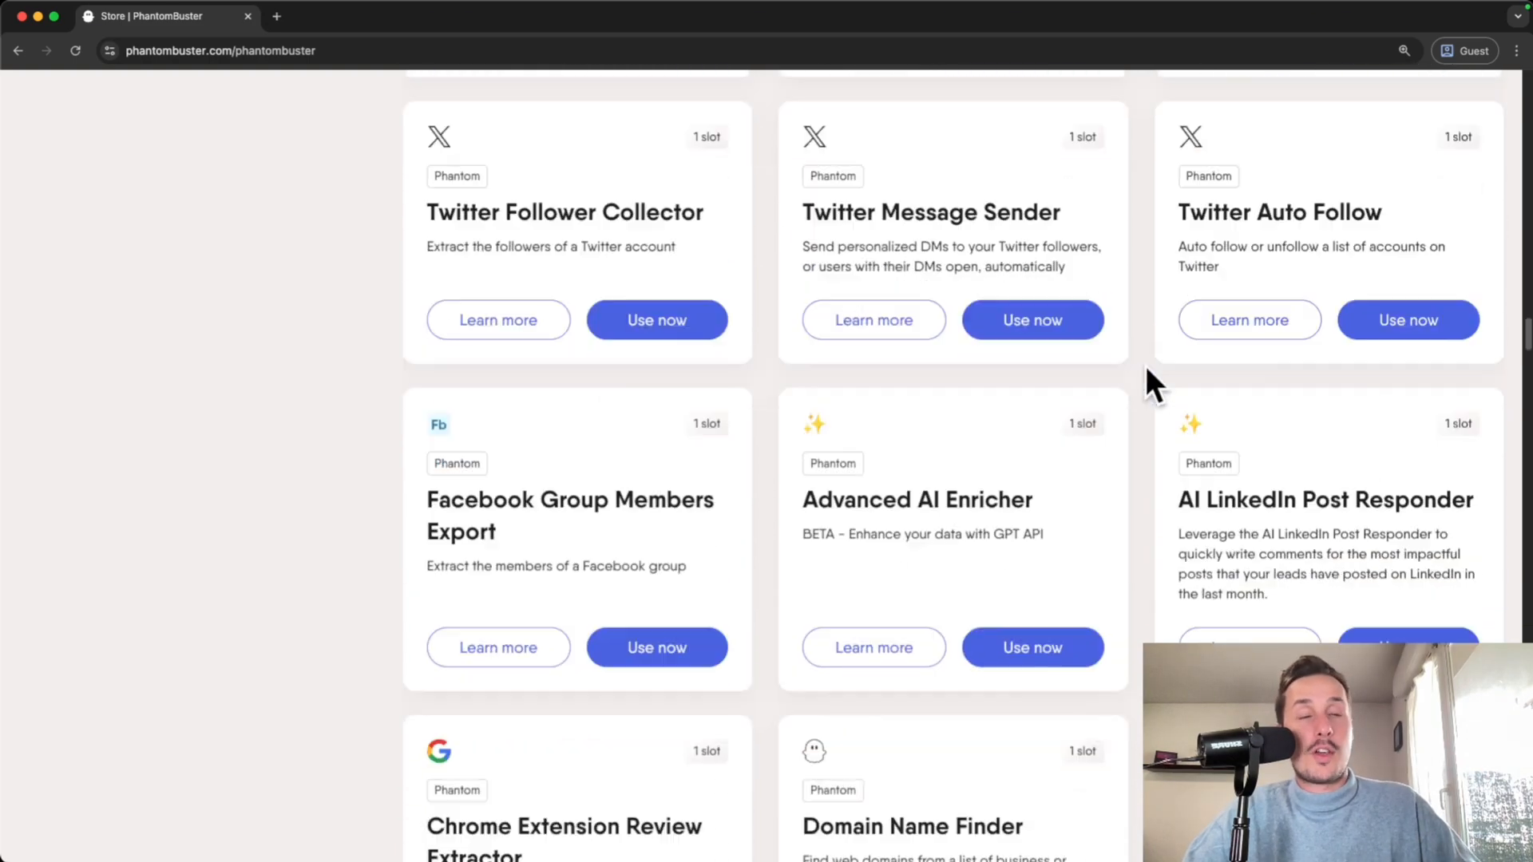
scroll(738, 447, "up", 20)
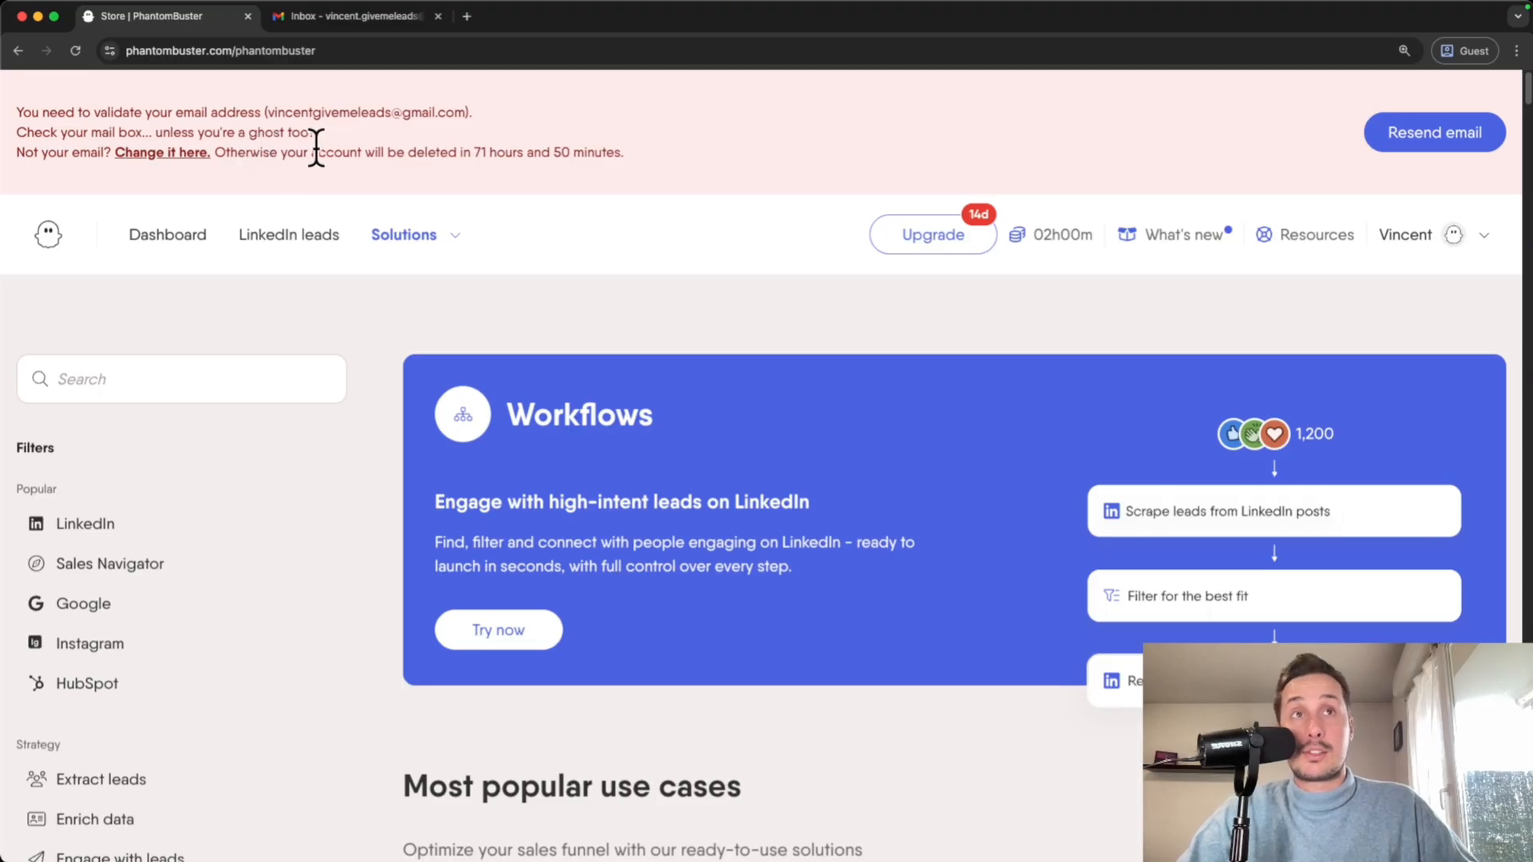
- Read the Store banner warning the account is deleted in 71 hours unless email is validated
left_click_drag(284, 152, 479, 156)
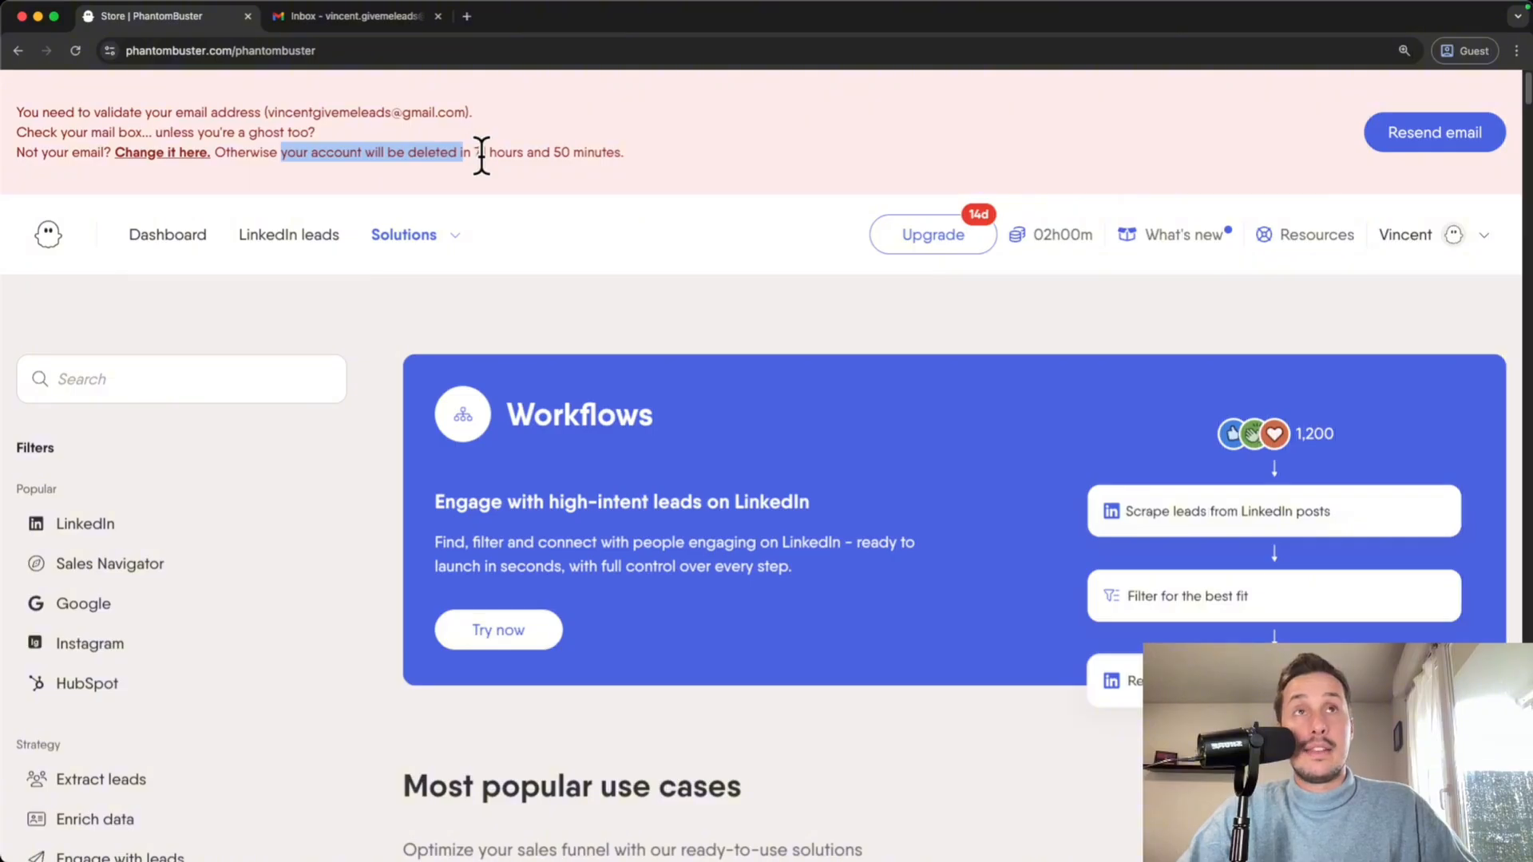
left_click(521, 160)
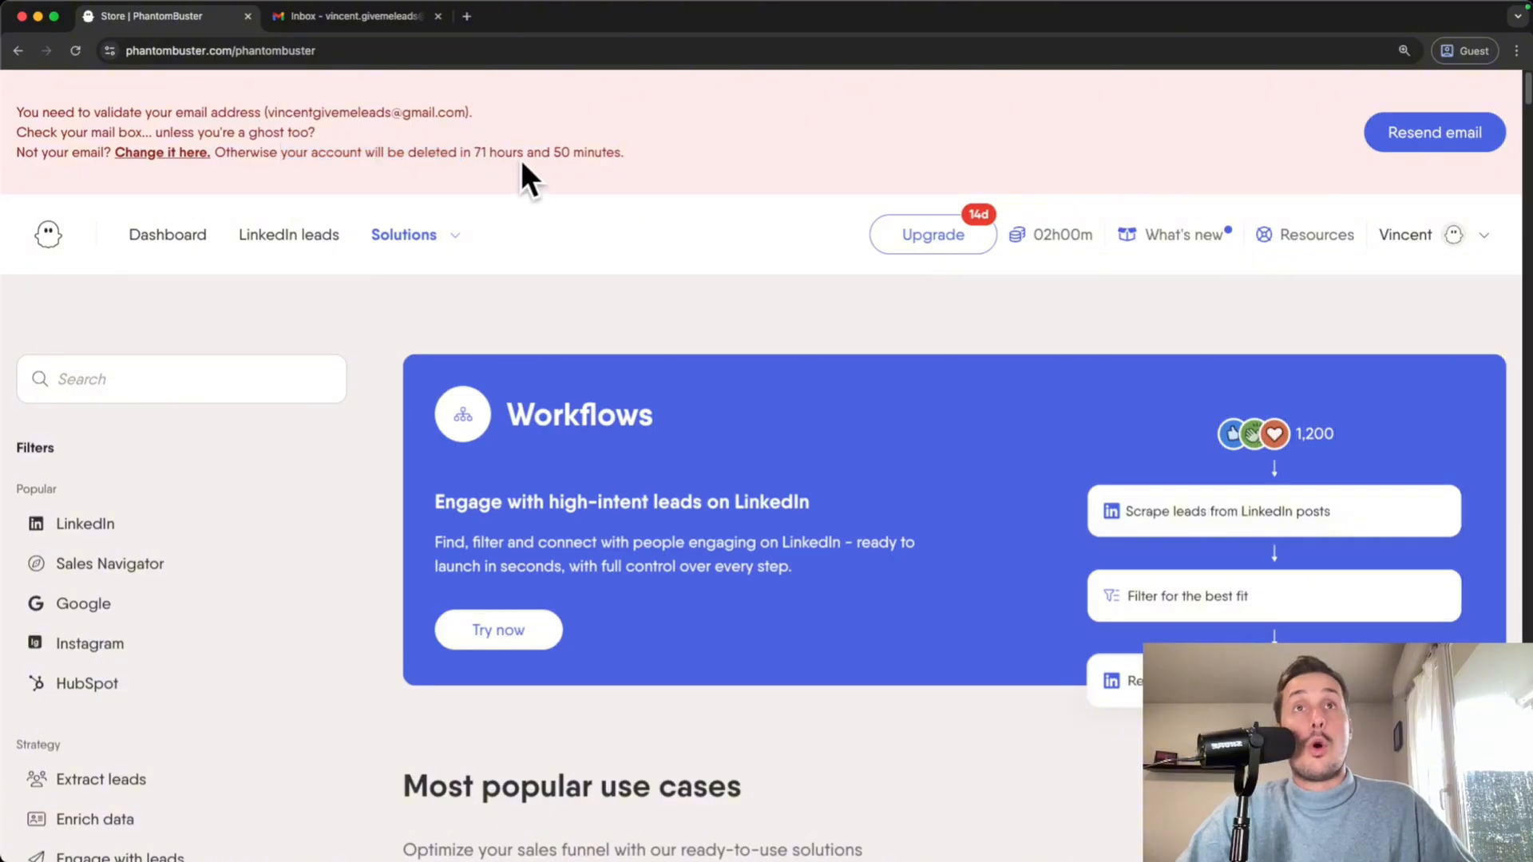
- Open PhantomBuster's 'Verify your email' message in Gmail and confirm the email address
left_click(352, 21)
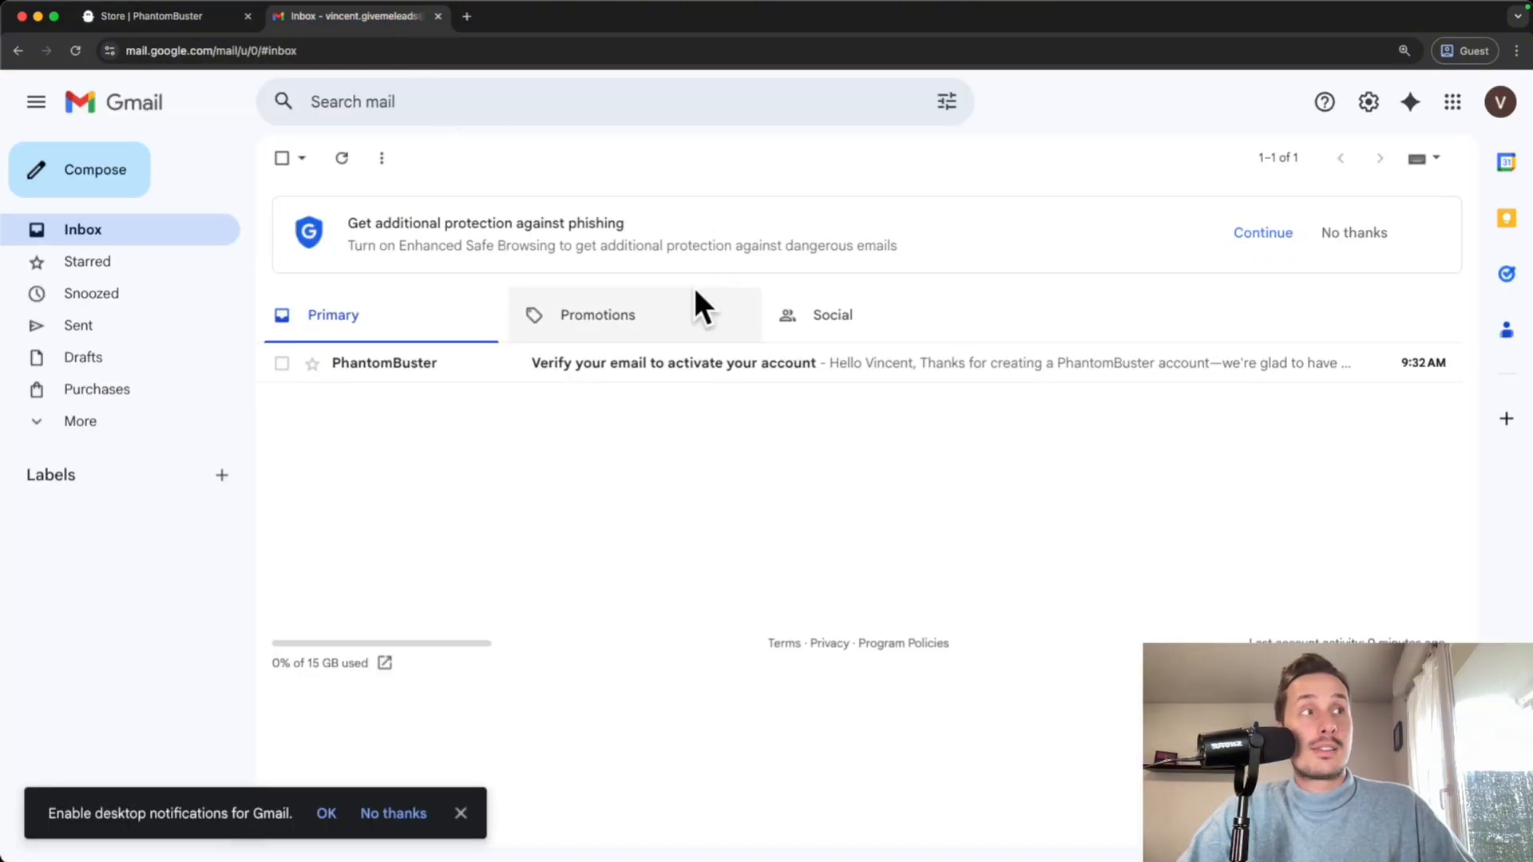
left_click(614, 362)
scroll(630, 435, "down", 3)
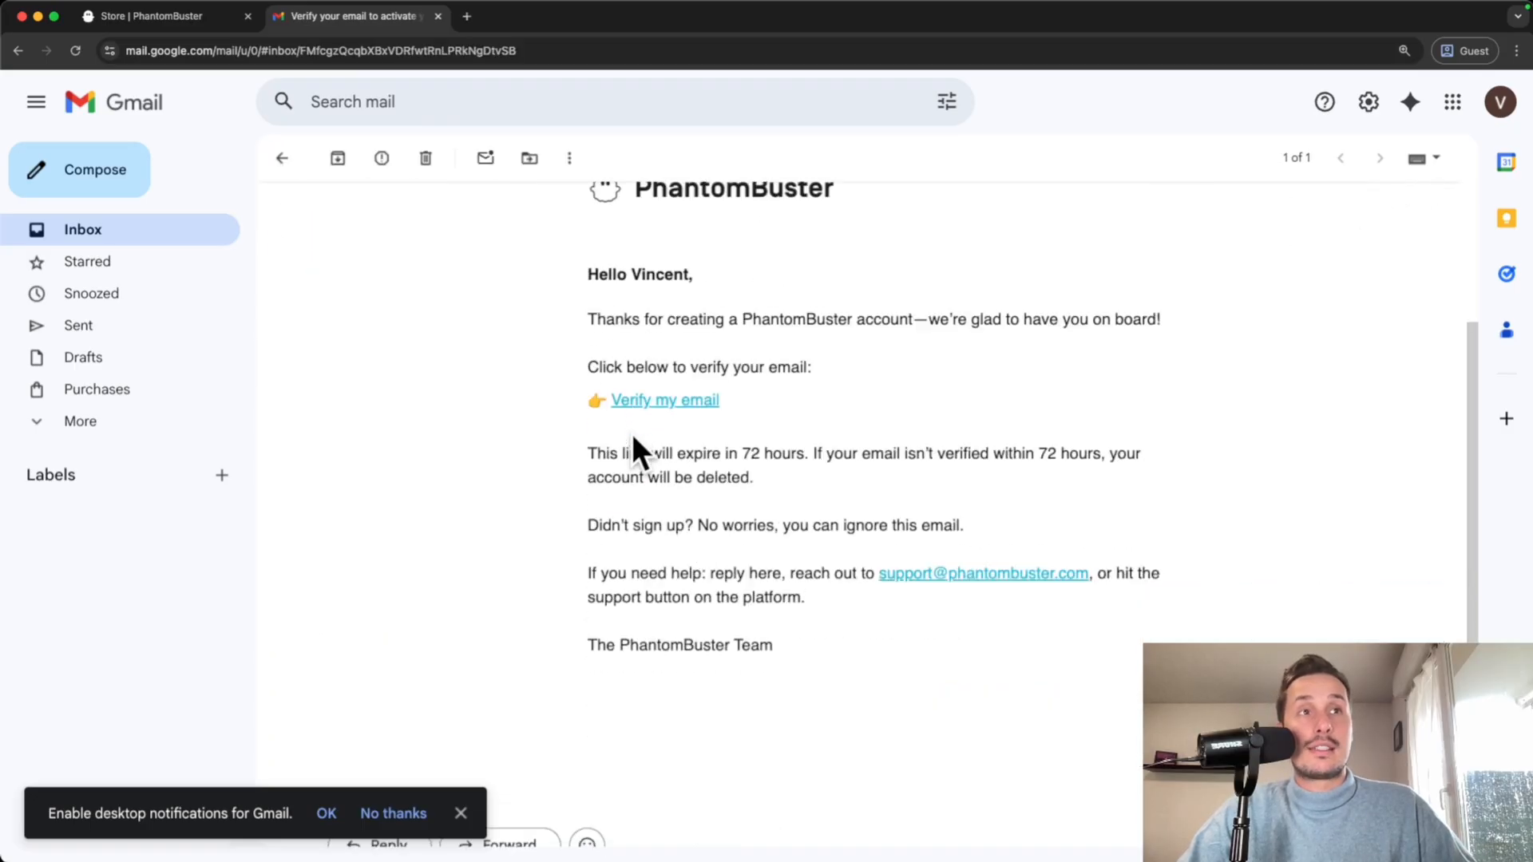
left_click(678, 401)
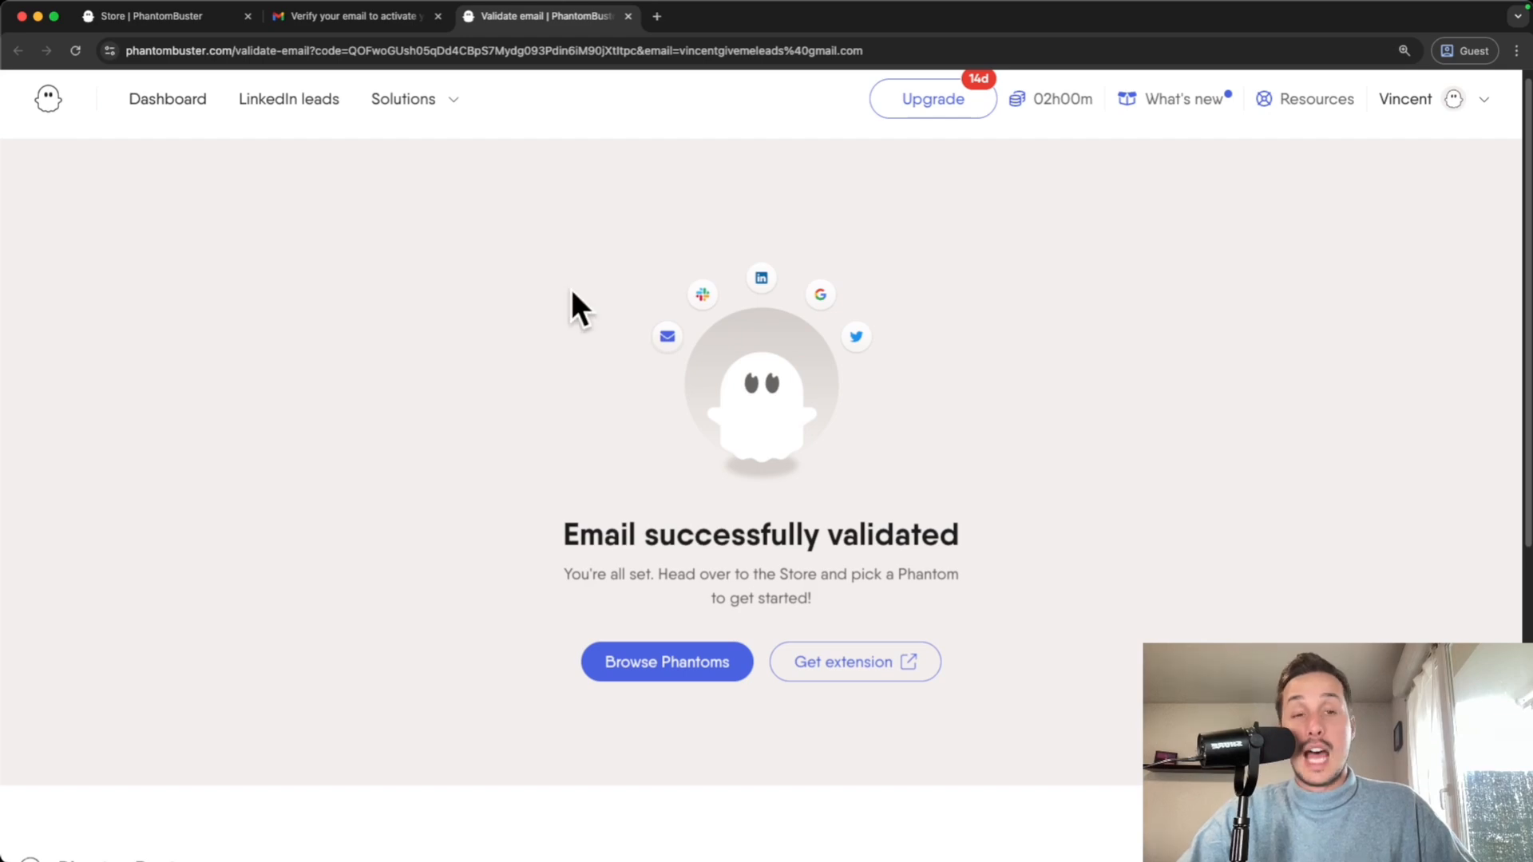
- Return from the validation page to the phantom Store via Browse Phantoms
left_click(654, 668)
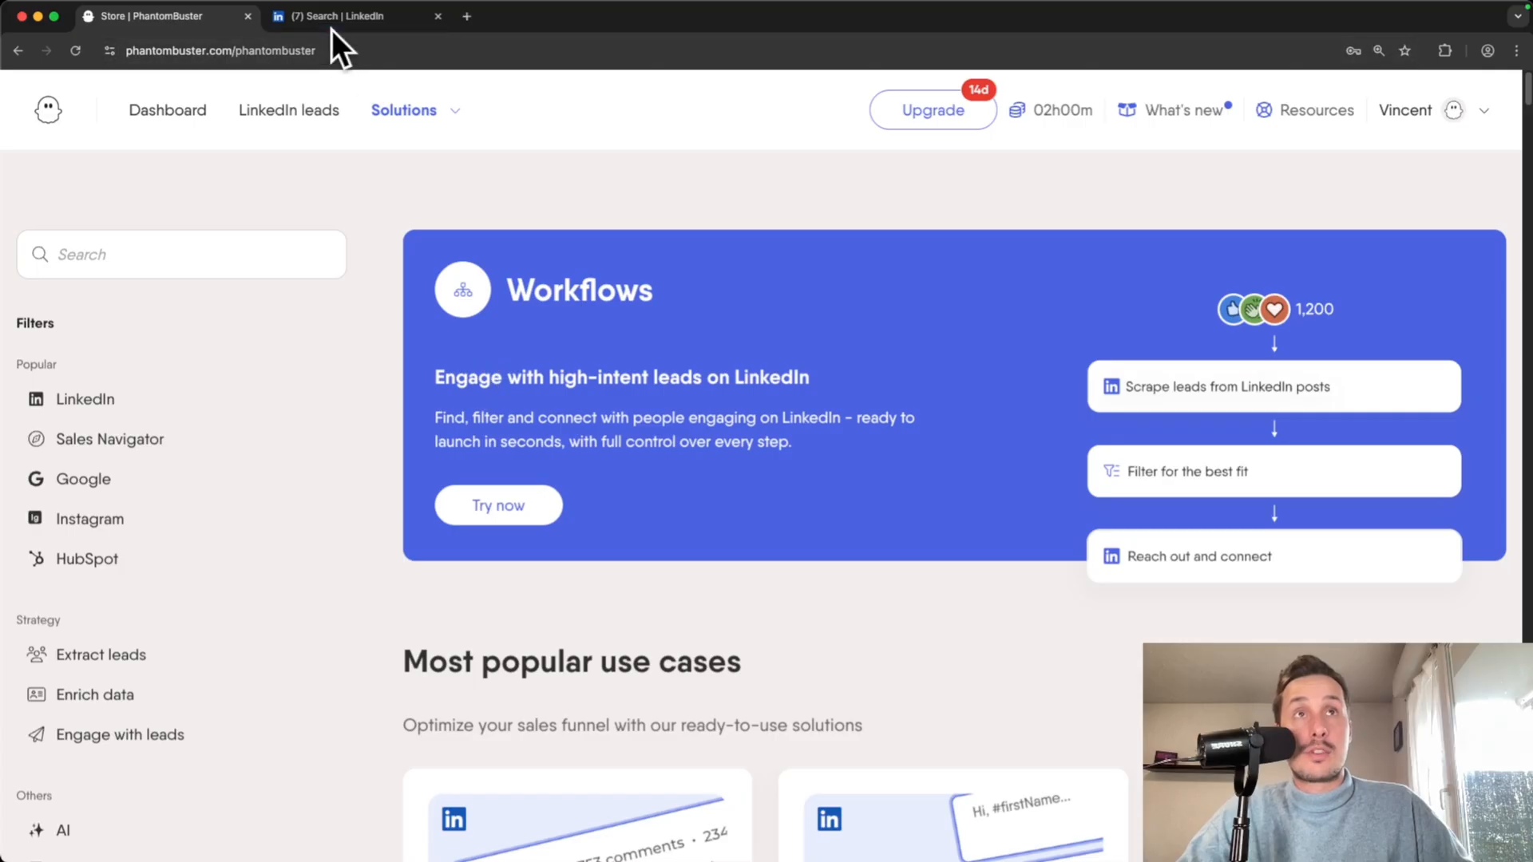
- Rerun the 'head of sales' search from the LinkedIn tab's search box
left_click(372, 21)
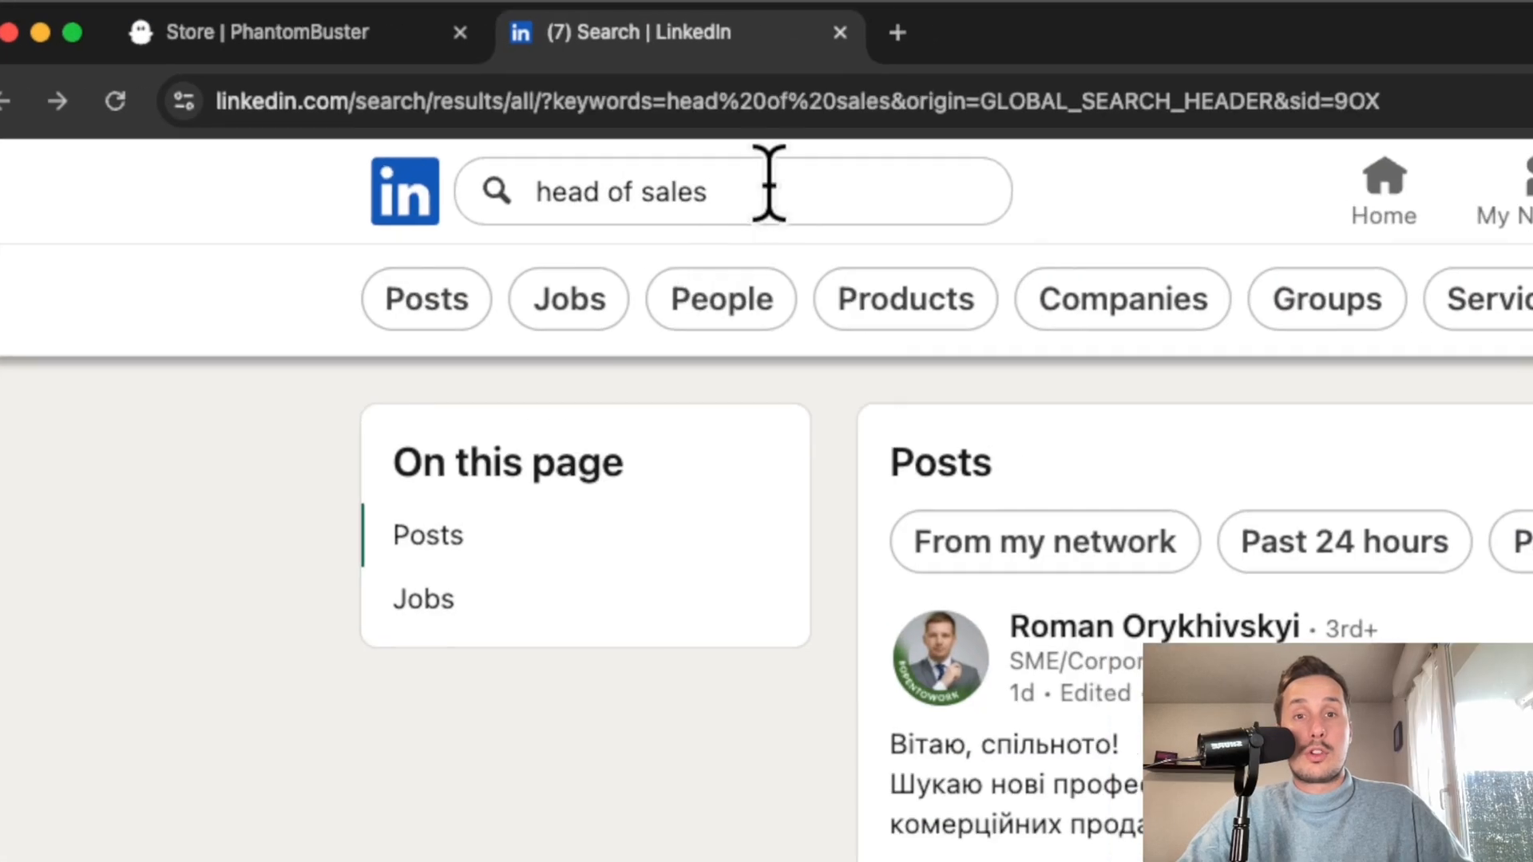
left_click(771, 188)
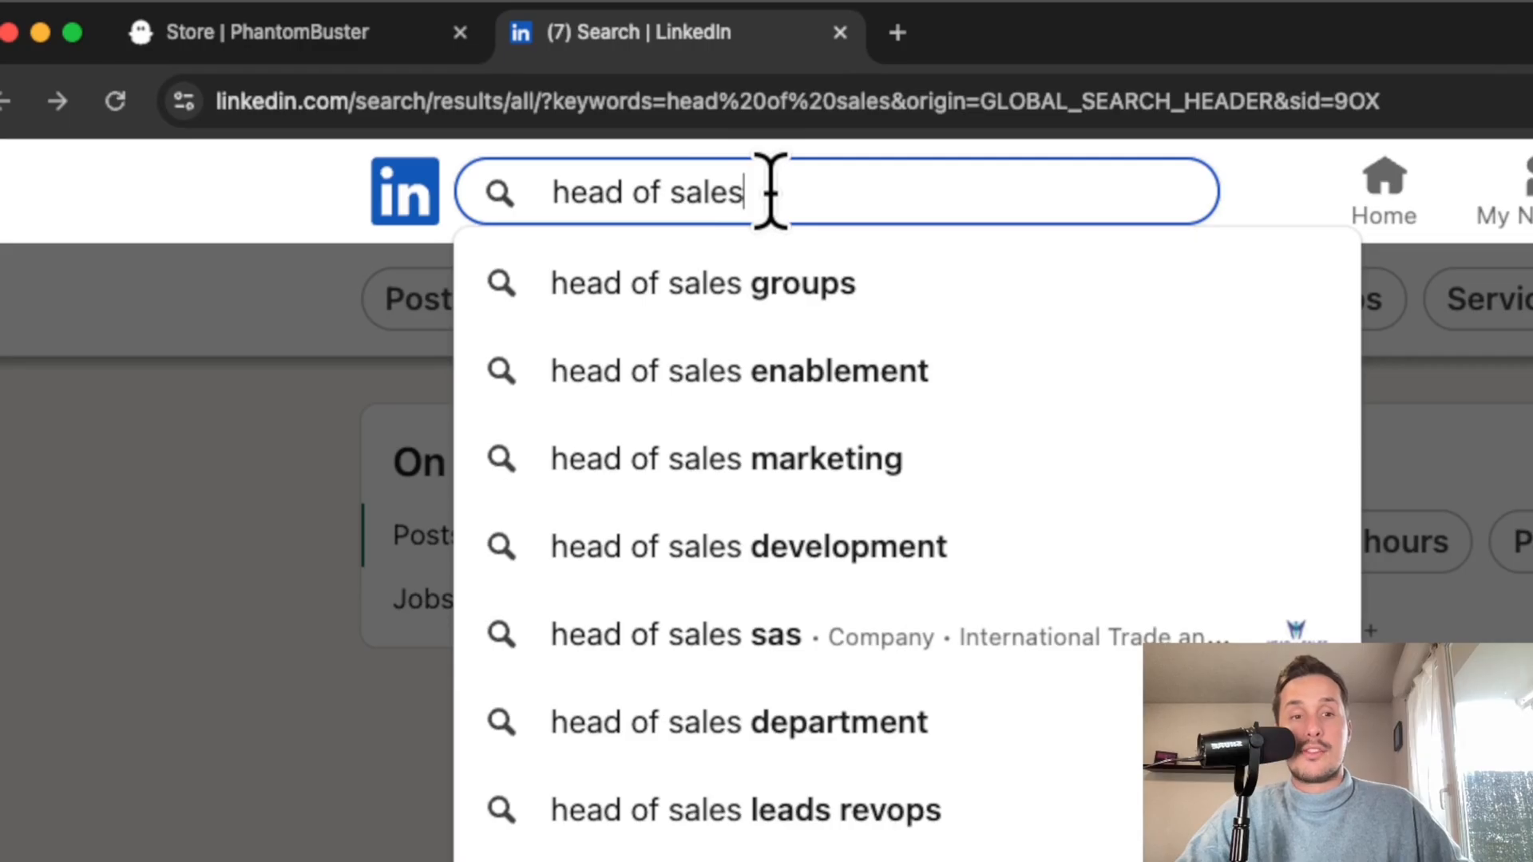
key("Return")
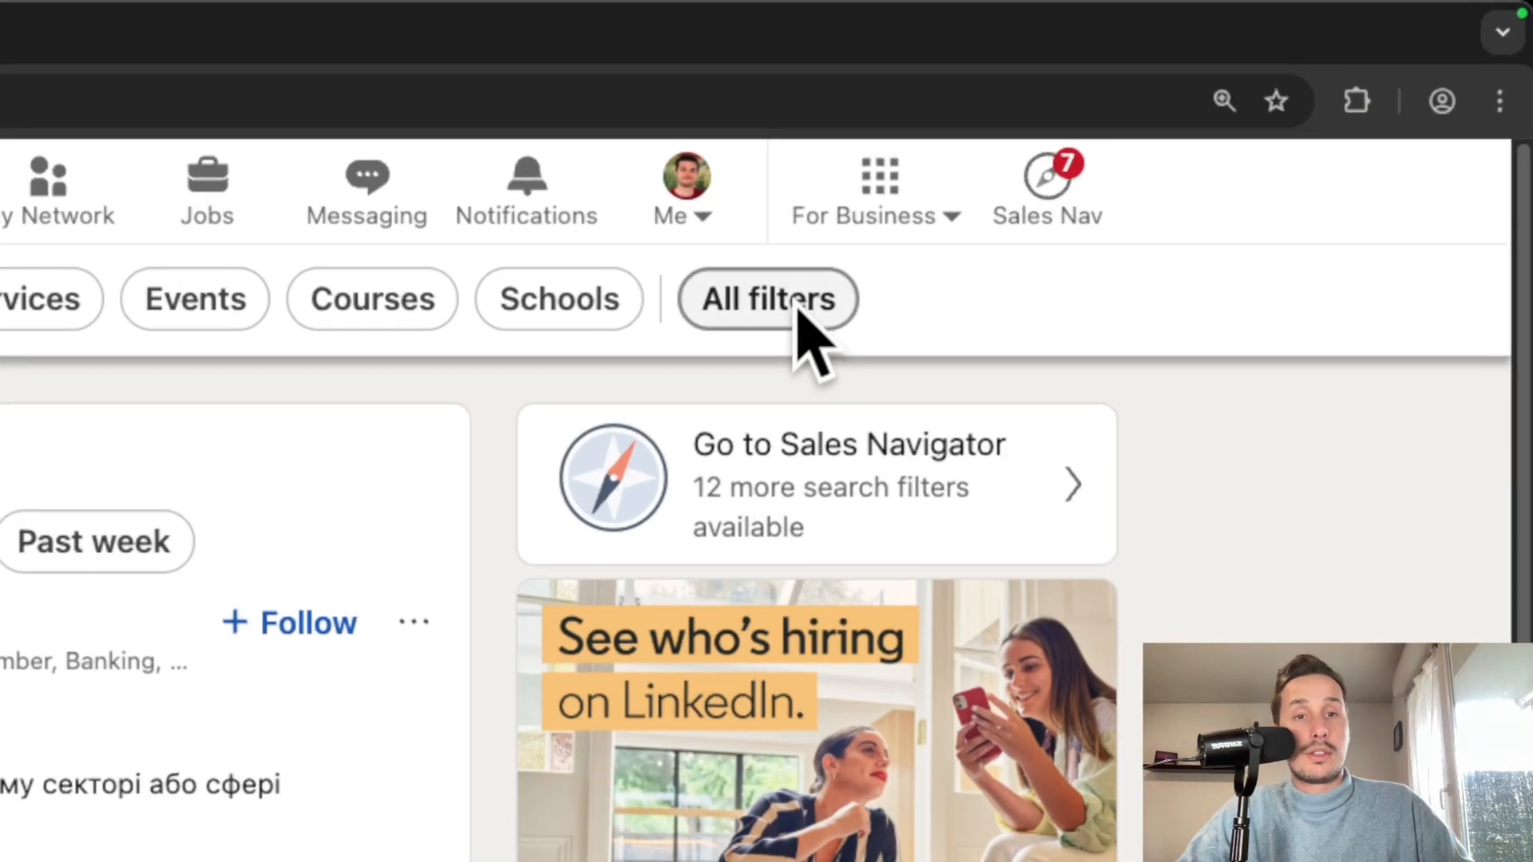
- Open All filters and limit the people search to the United States
left_click(798, 311)
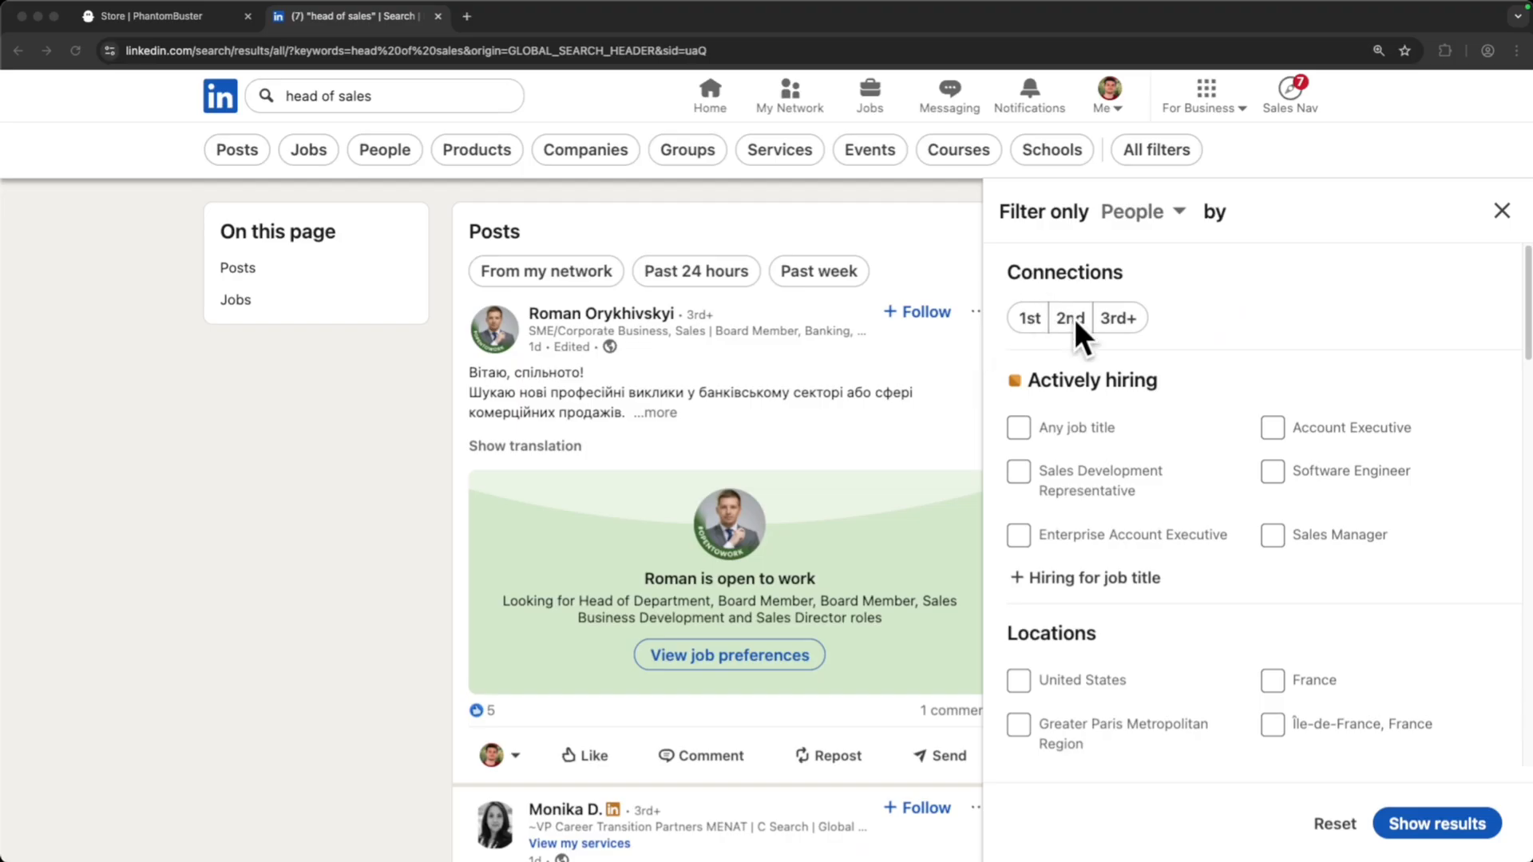
scroll(1075, 318, "down", 2)
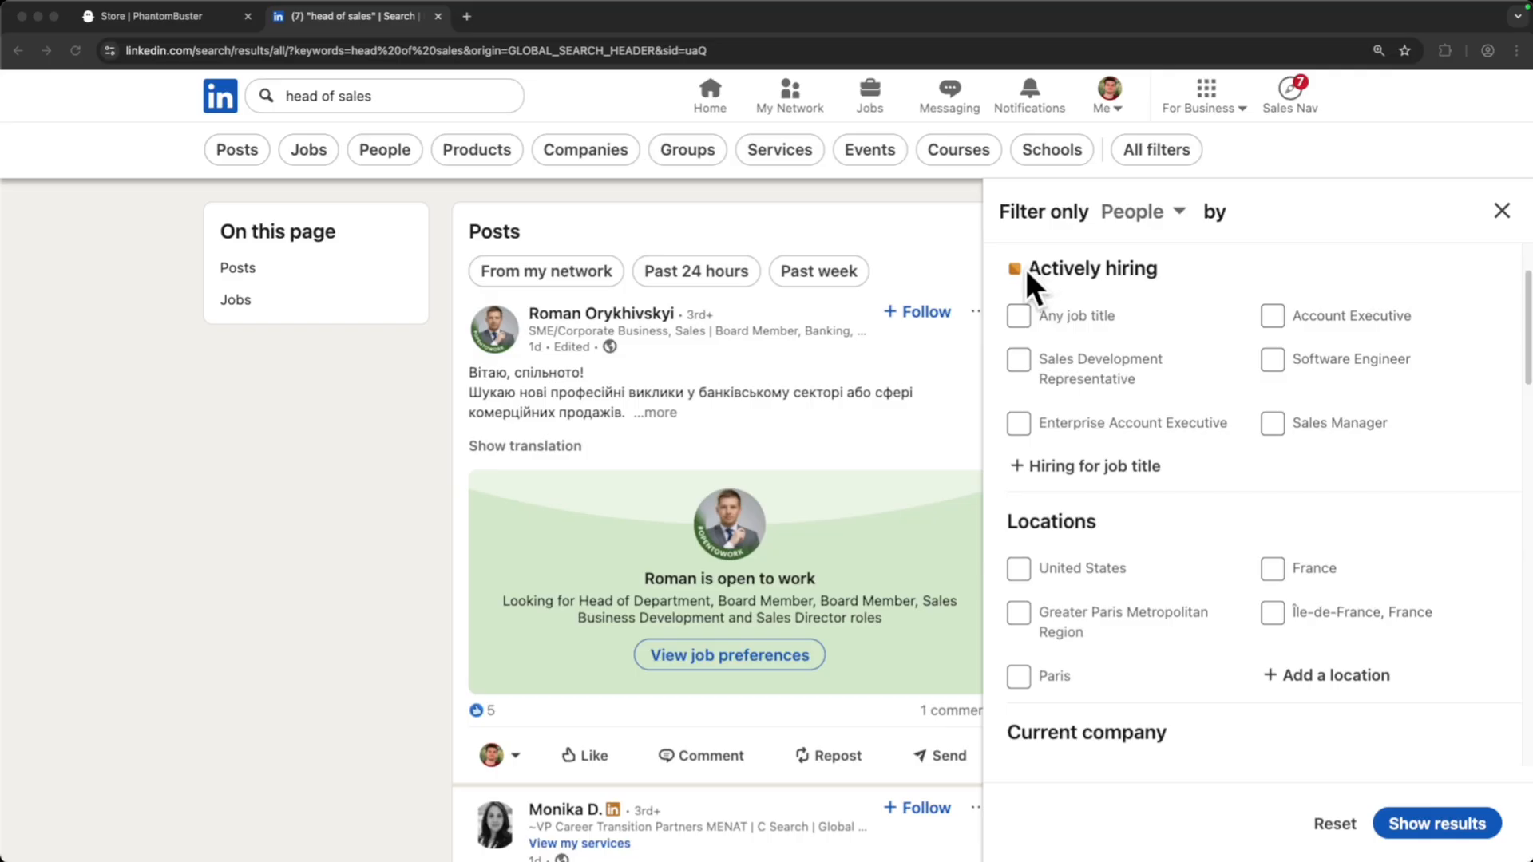
scroll(1062, 443, "down", 3)
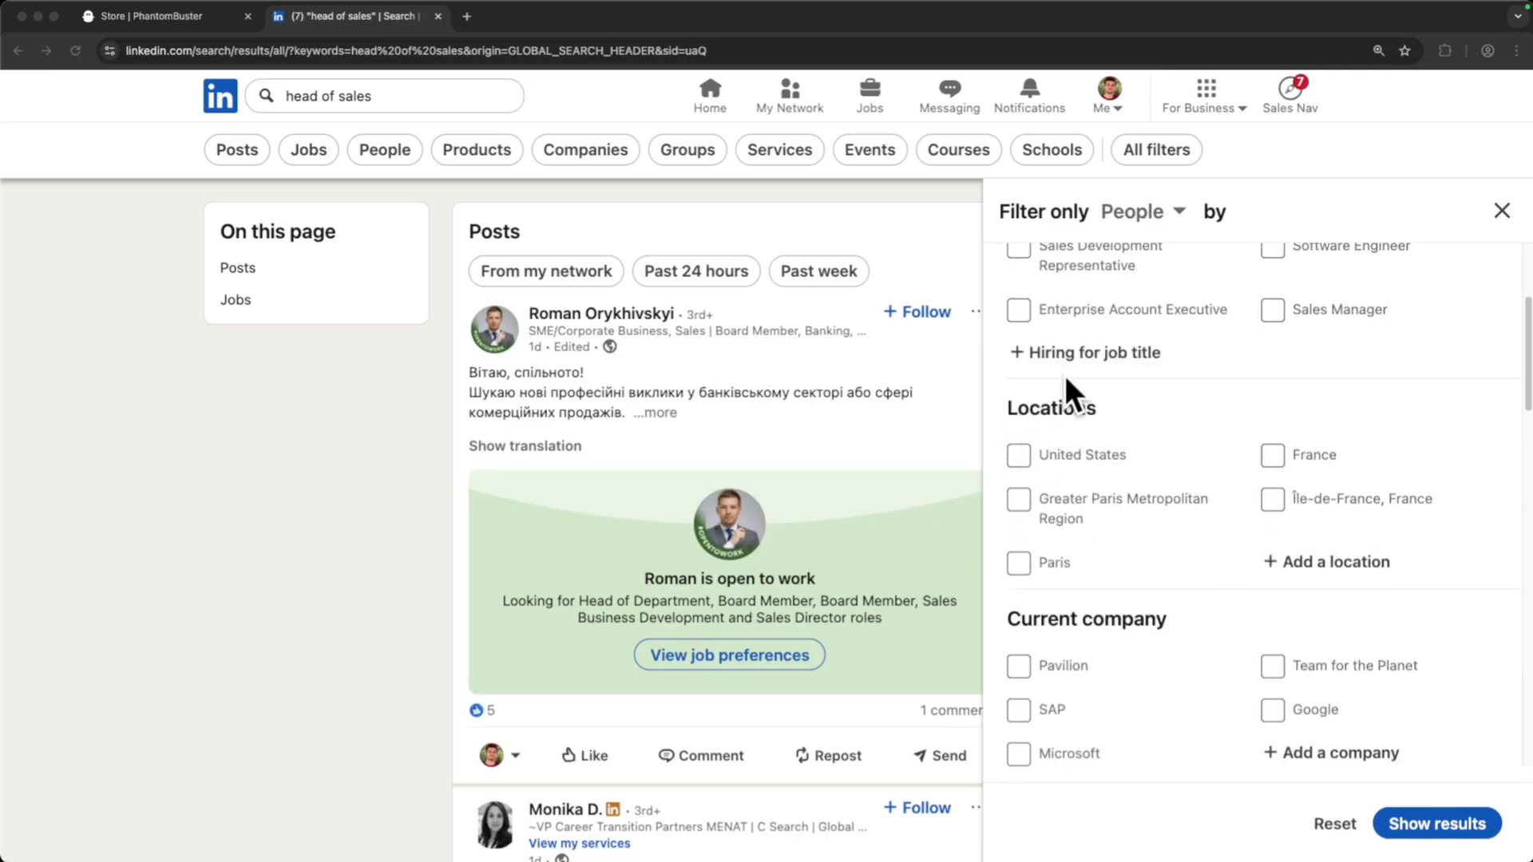
left_click(1022, 459)
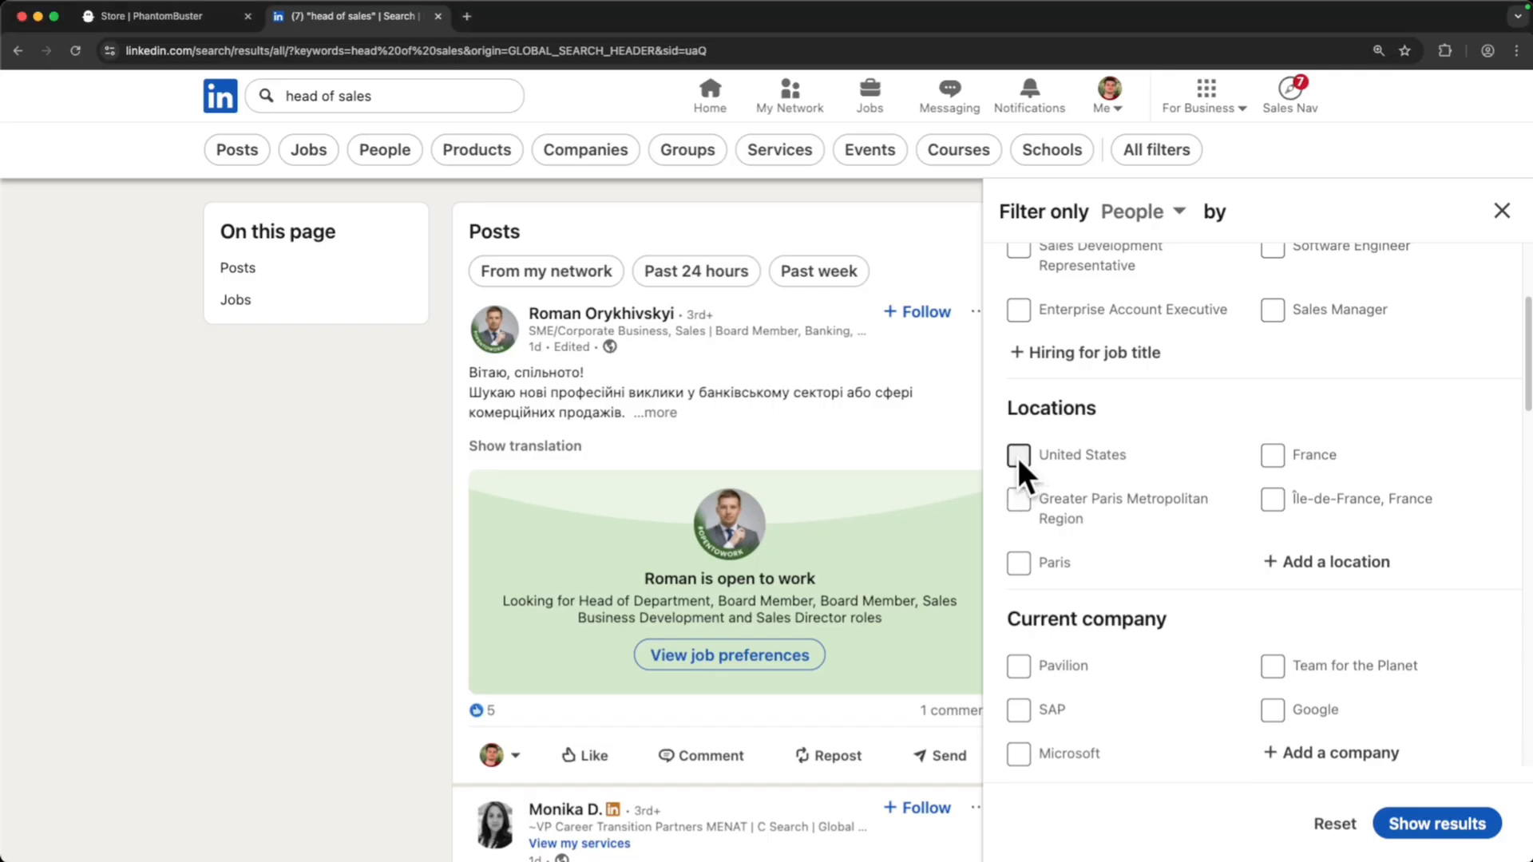
left_click(1017, 455)
- Add the Technology, Information and Media and Software Development industry filters
scroll(1122, 467, "down", 5)
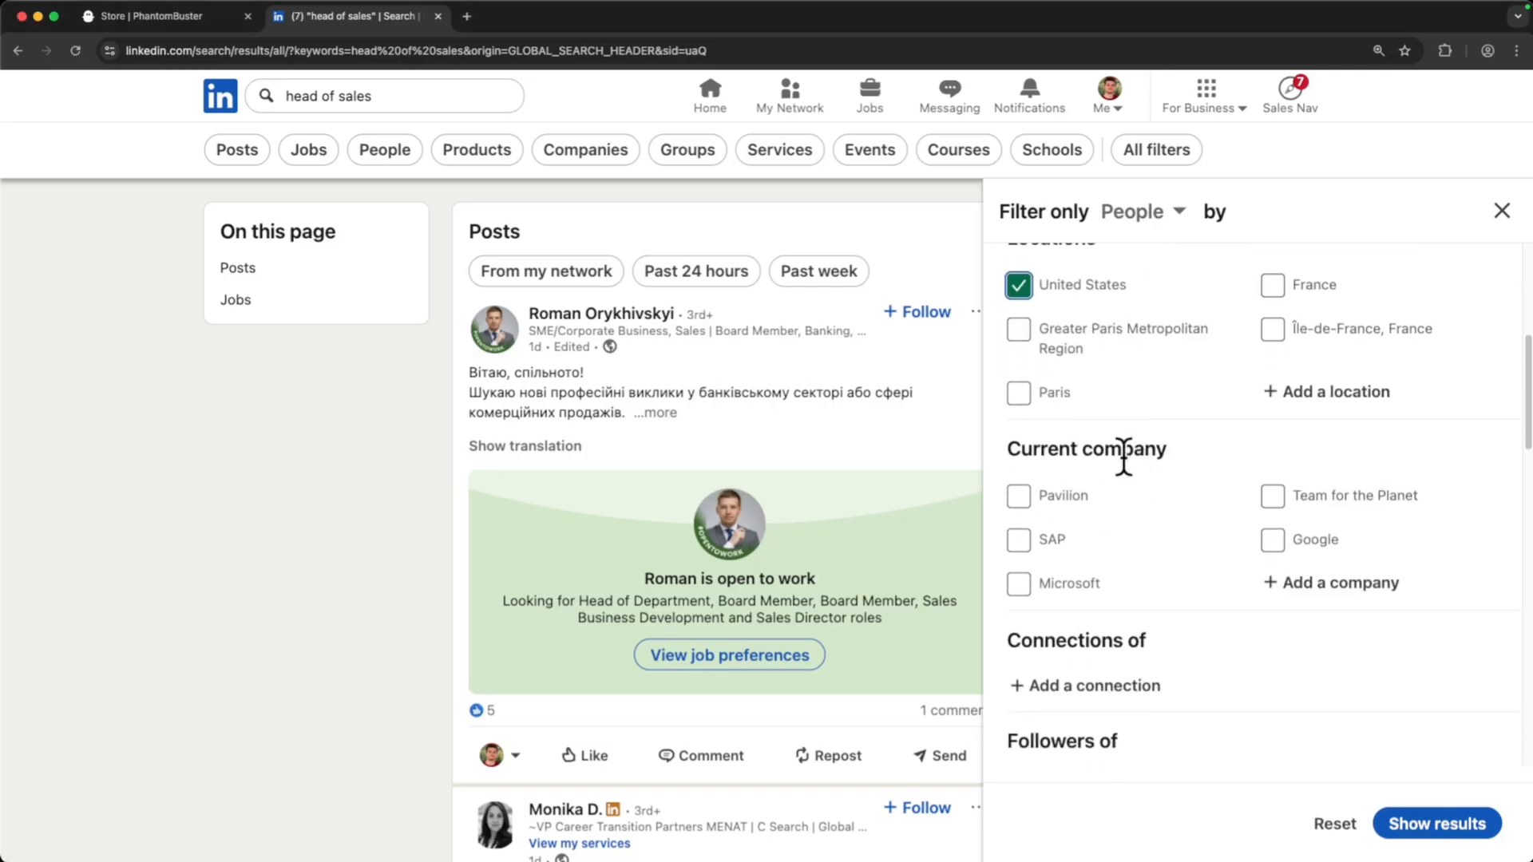
scroll(1087, 457, "down", 5)
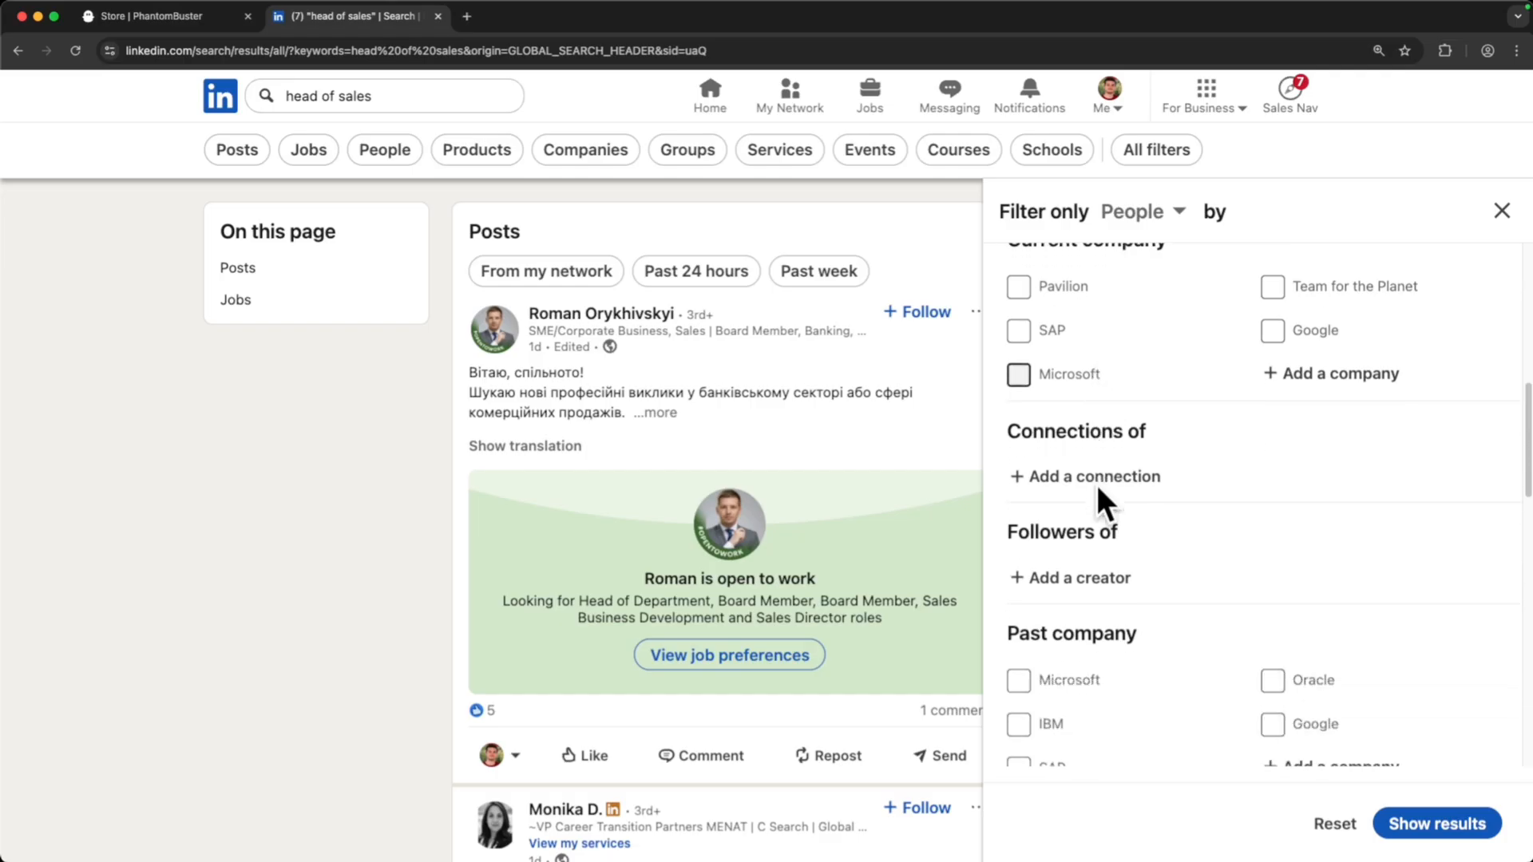
scroll(1156, 391, "down", 3)
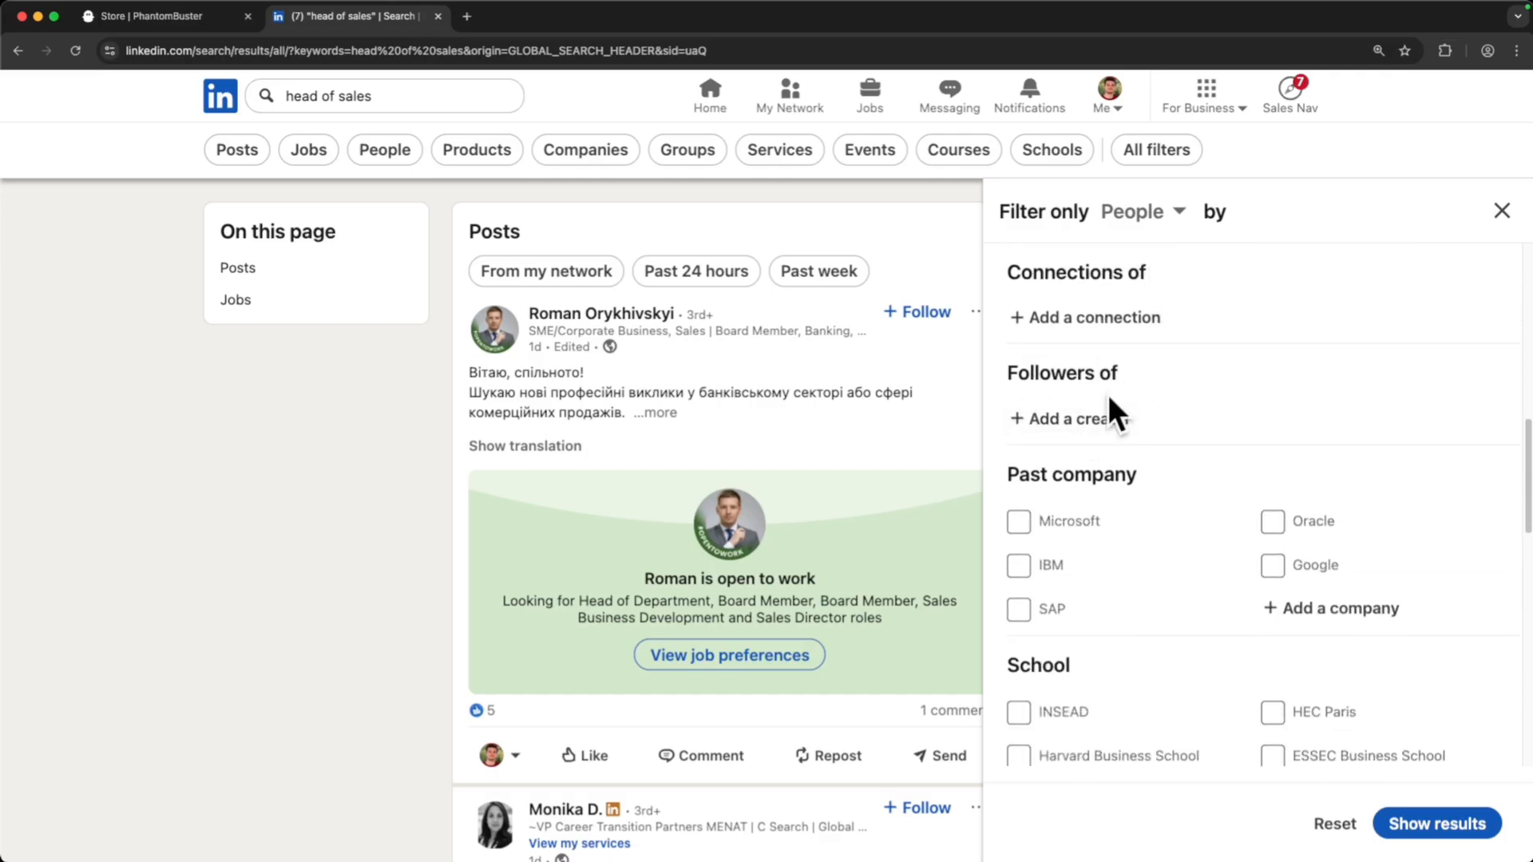
scroll(1119, 485, "down", 6)
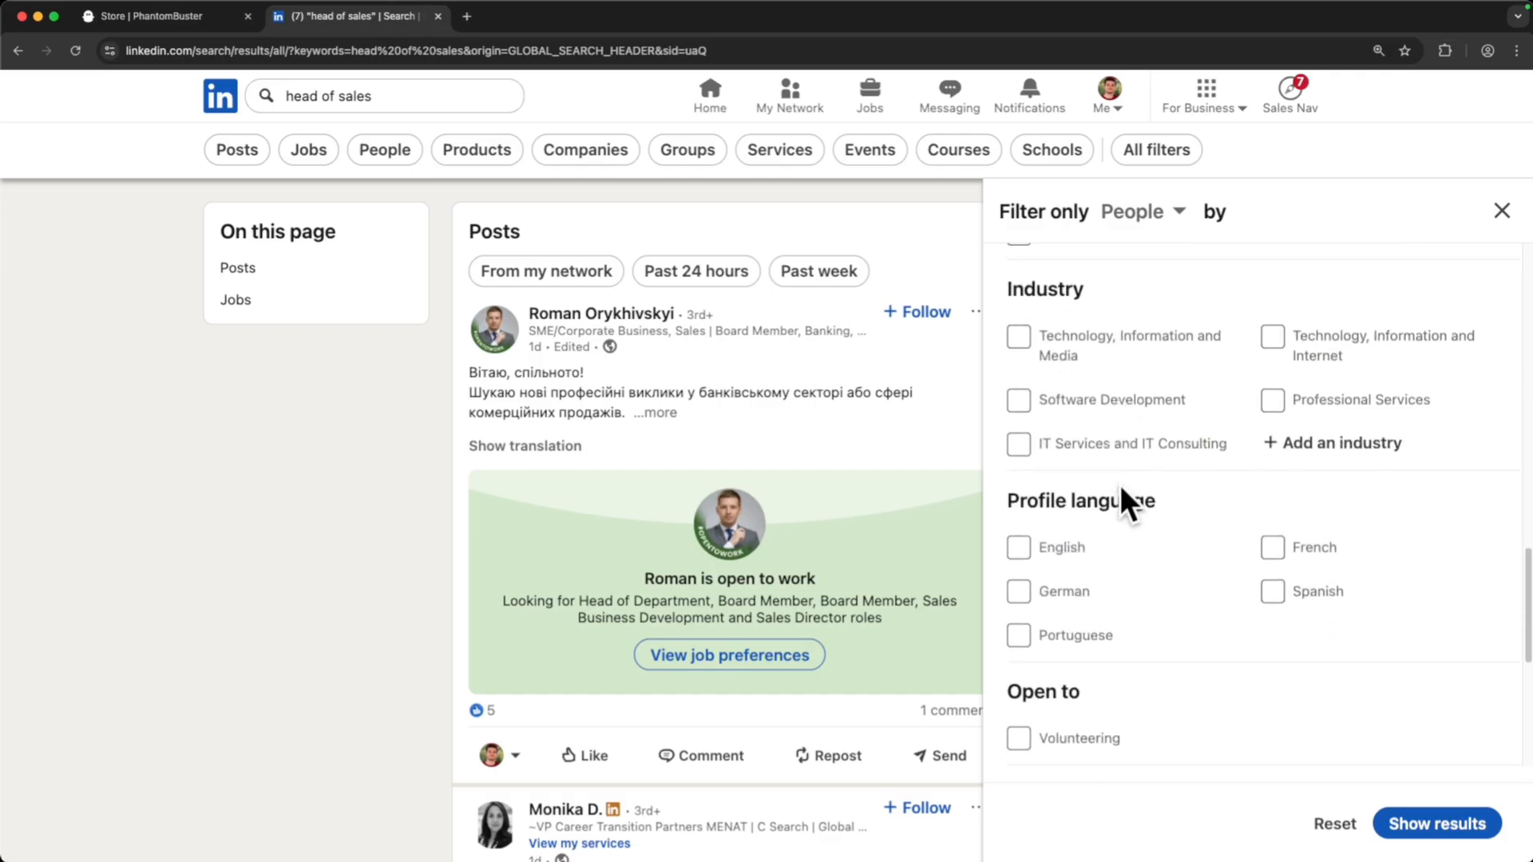
triple_click(1121, 280)
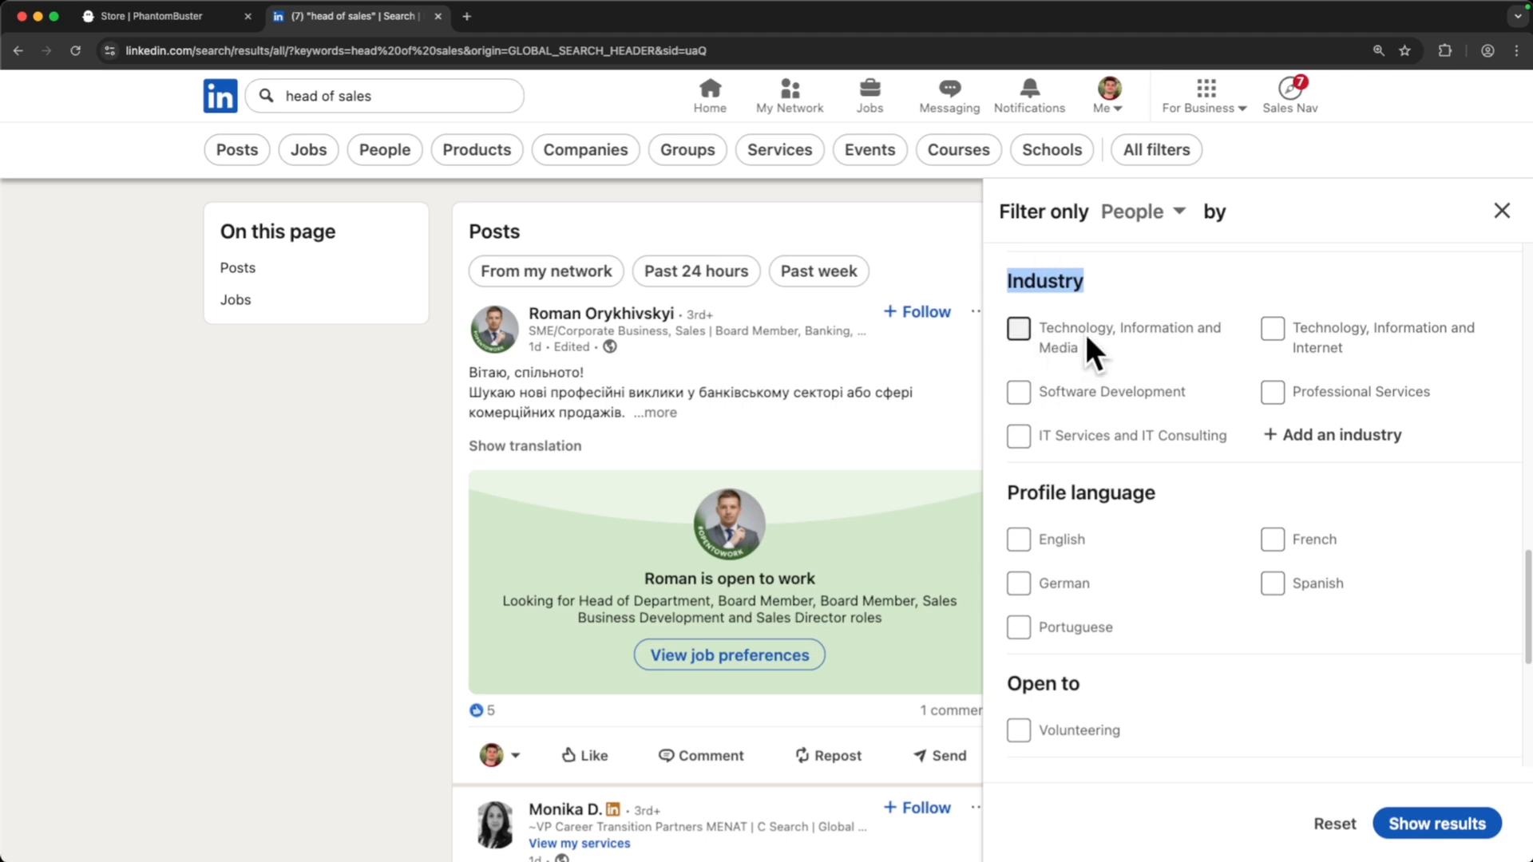
left_click(998, 271)
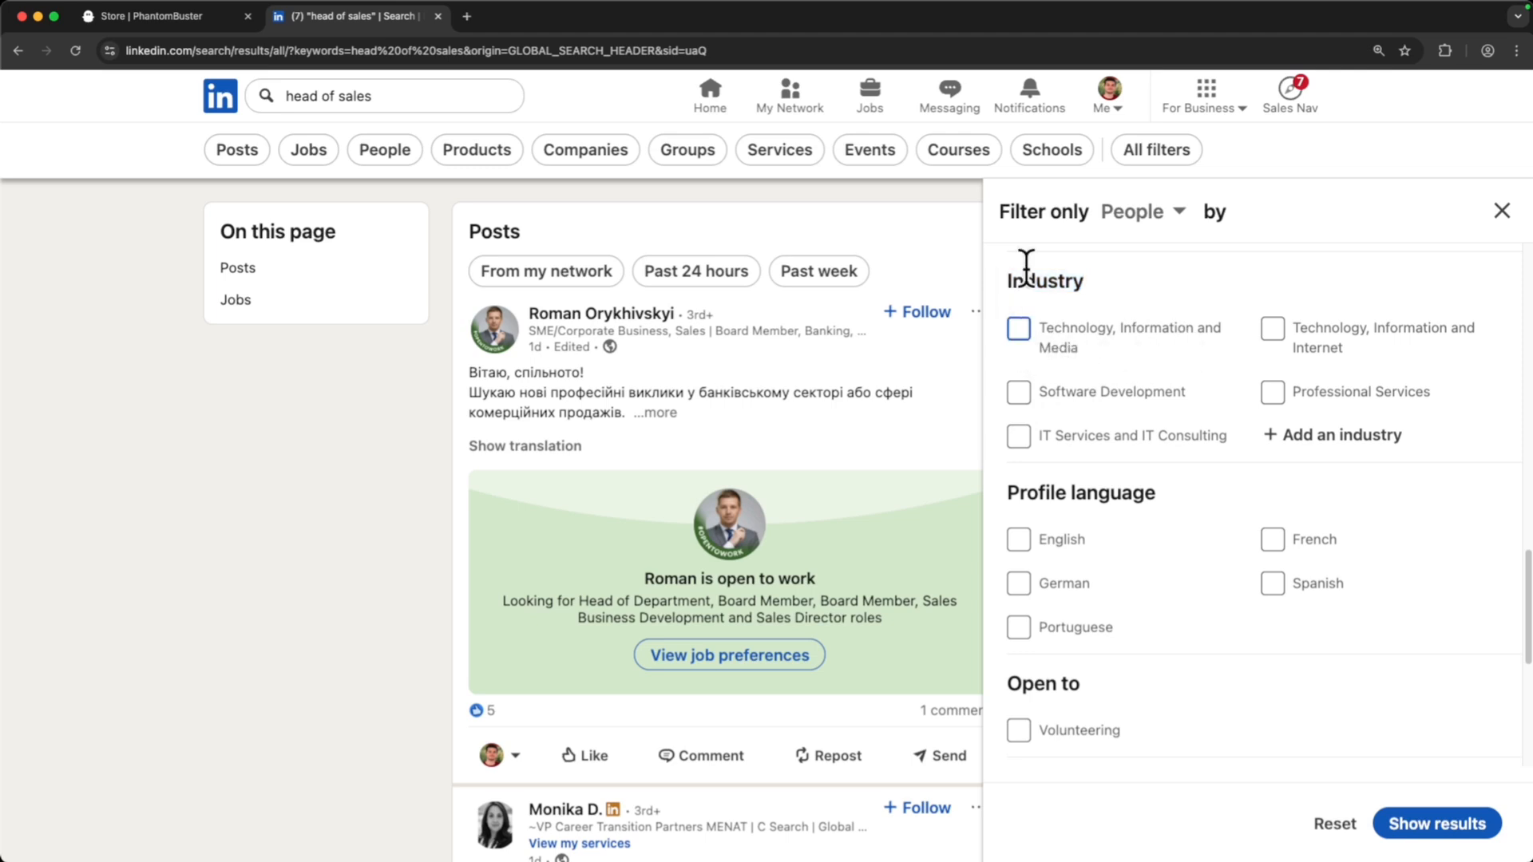
left_click(1017, 329)
left_click(1019, 392)
scroll(1091, 420, "down", 1)
scroll(1092, 423, "down", 5)
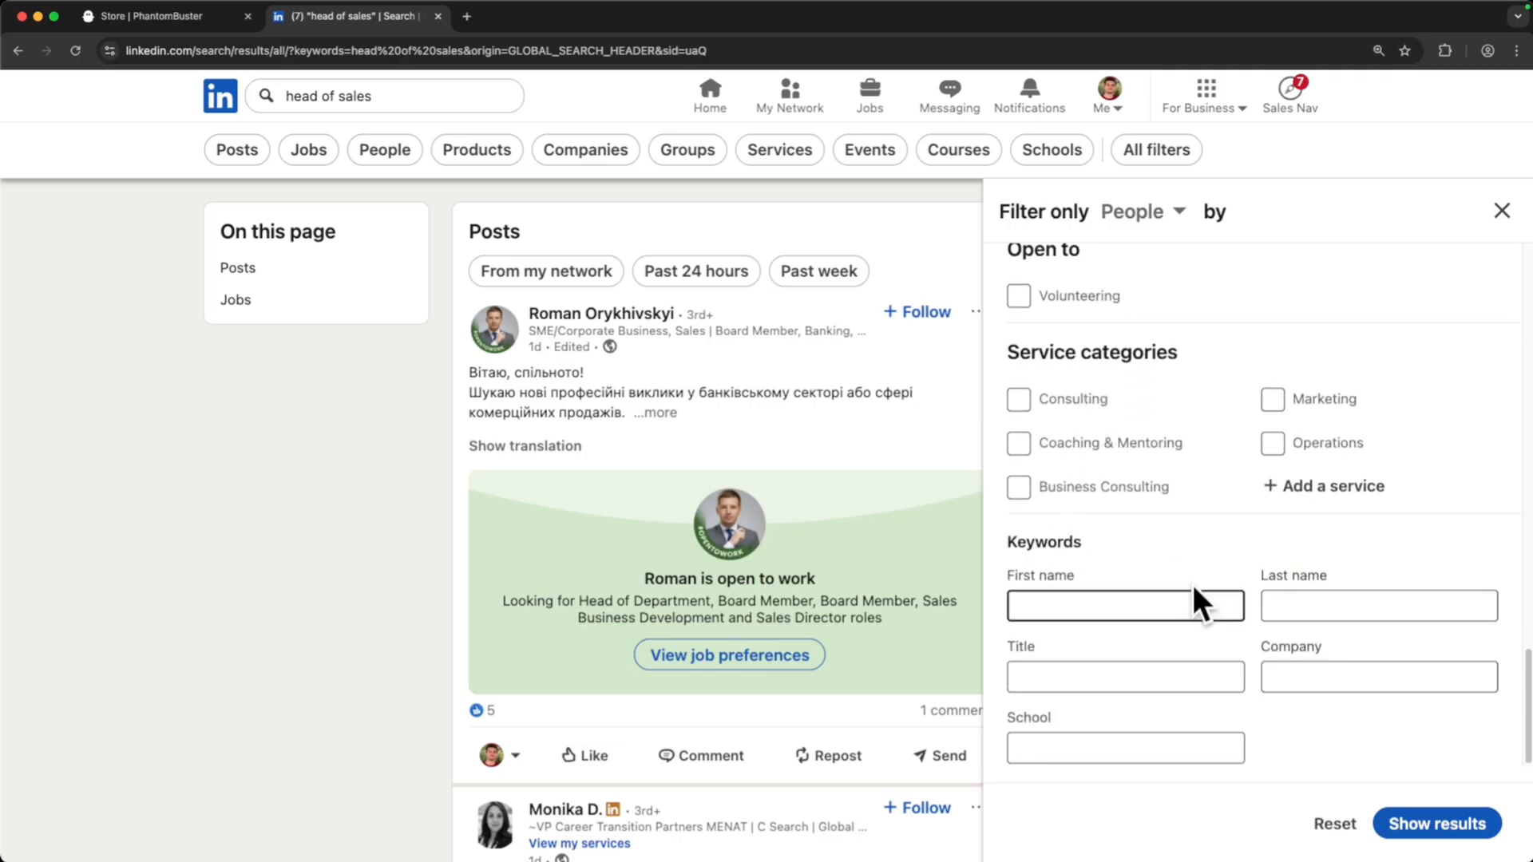
scroll(1309, 694, "up", 10)
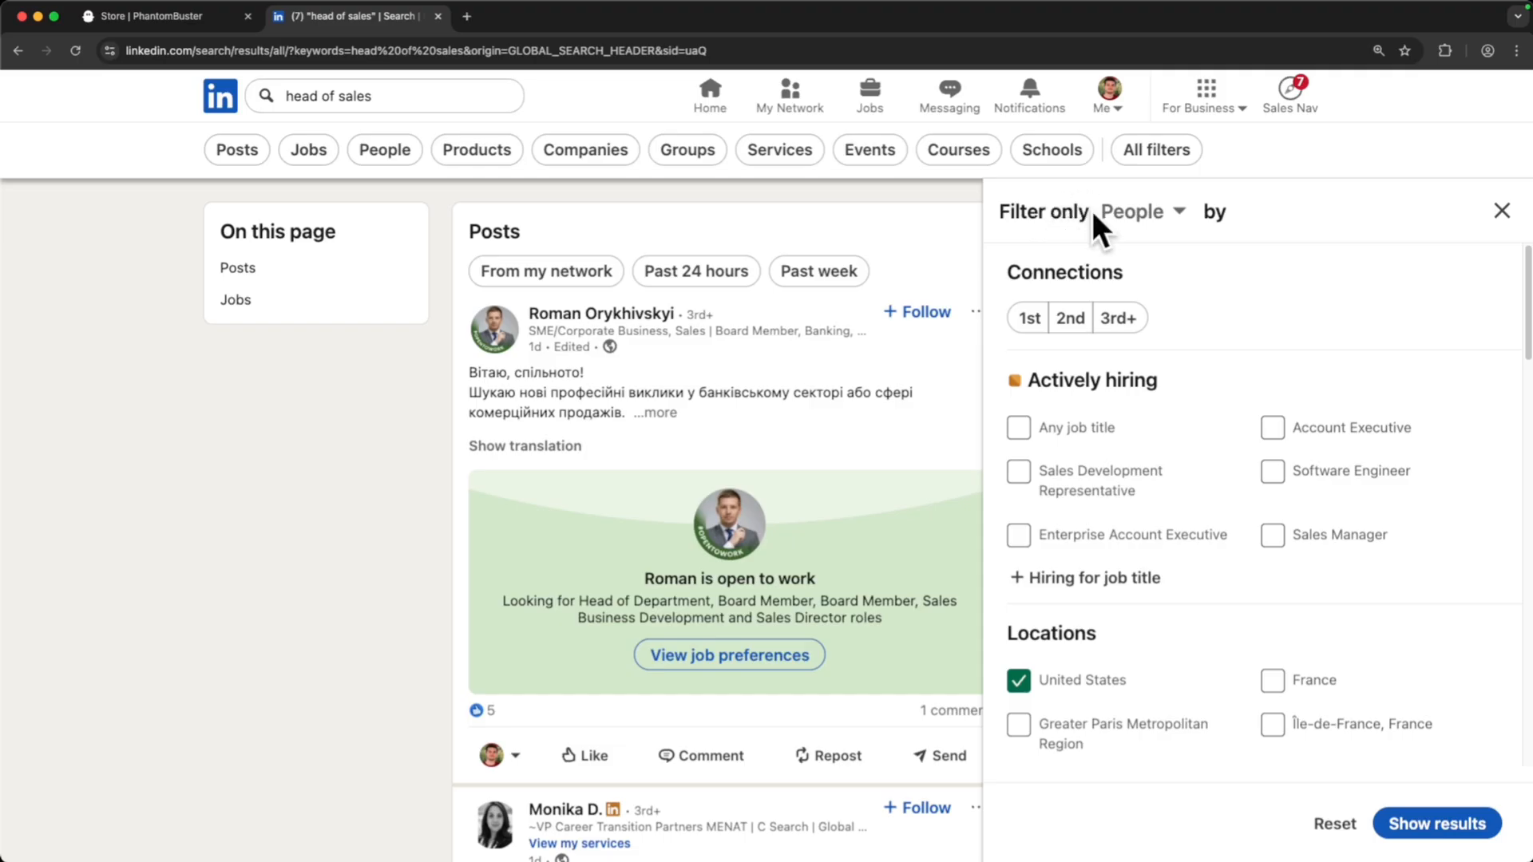
- Apply the United States and Industry filters and browse the 'head of sales' people results
left_click(1451, 830)
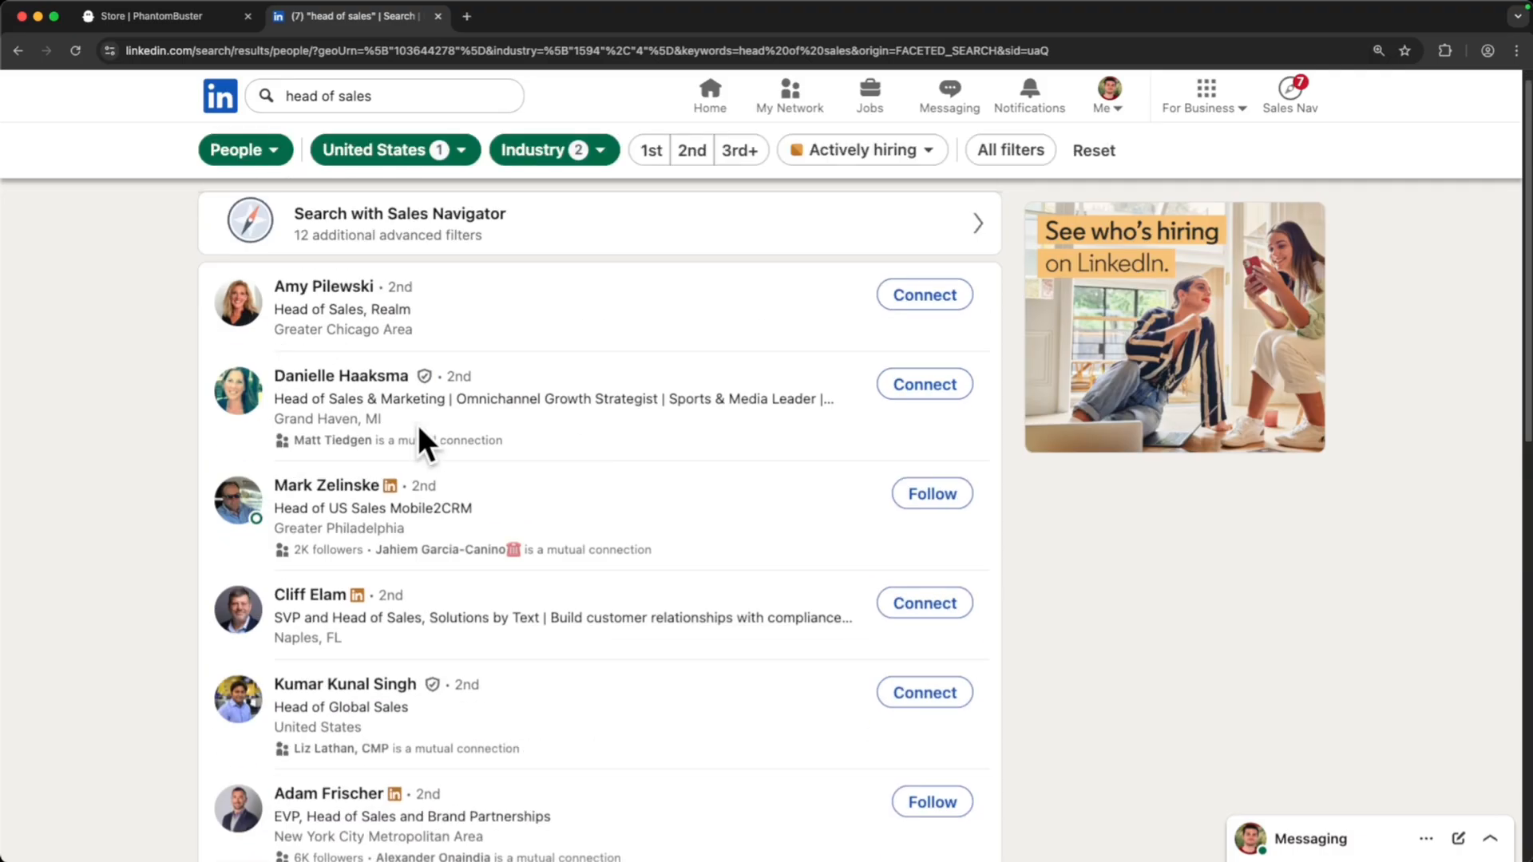
scroll(411, 420, "down", 7)
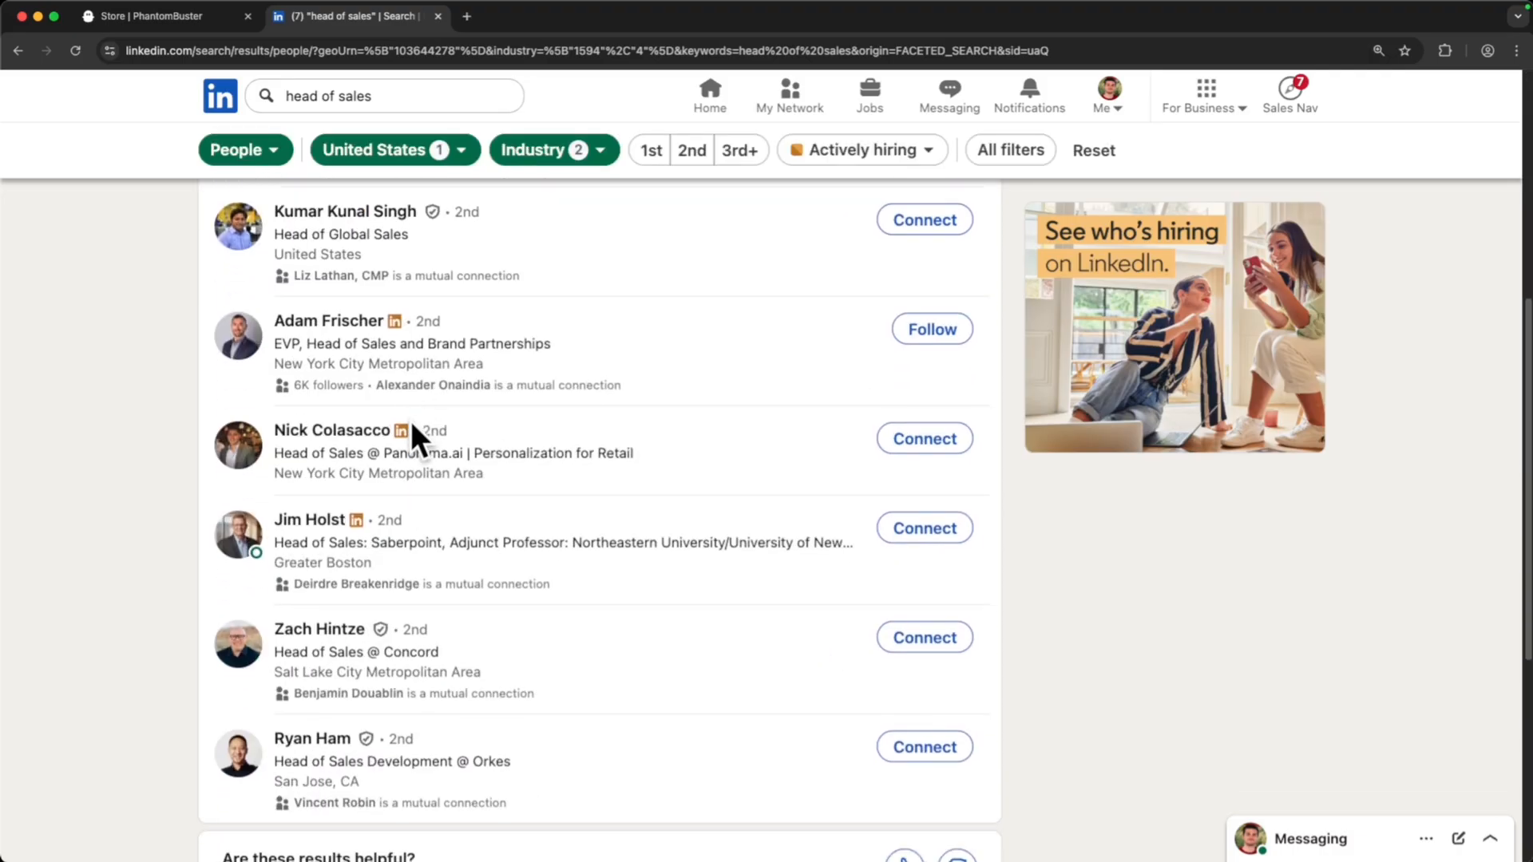
scroll(412, 426, "down", 3)
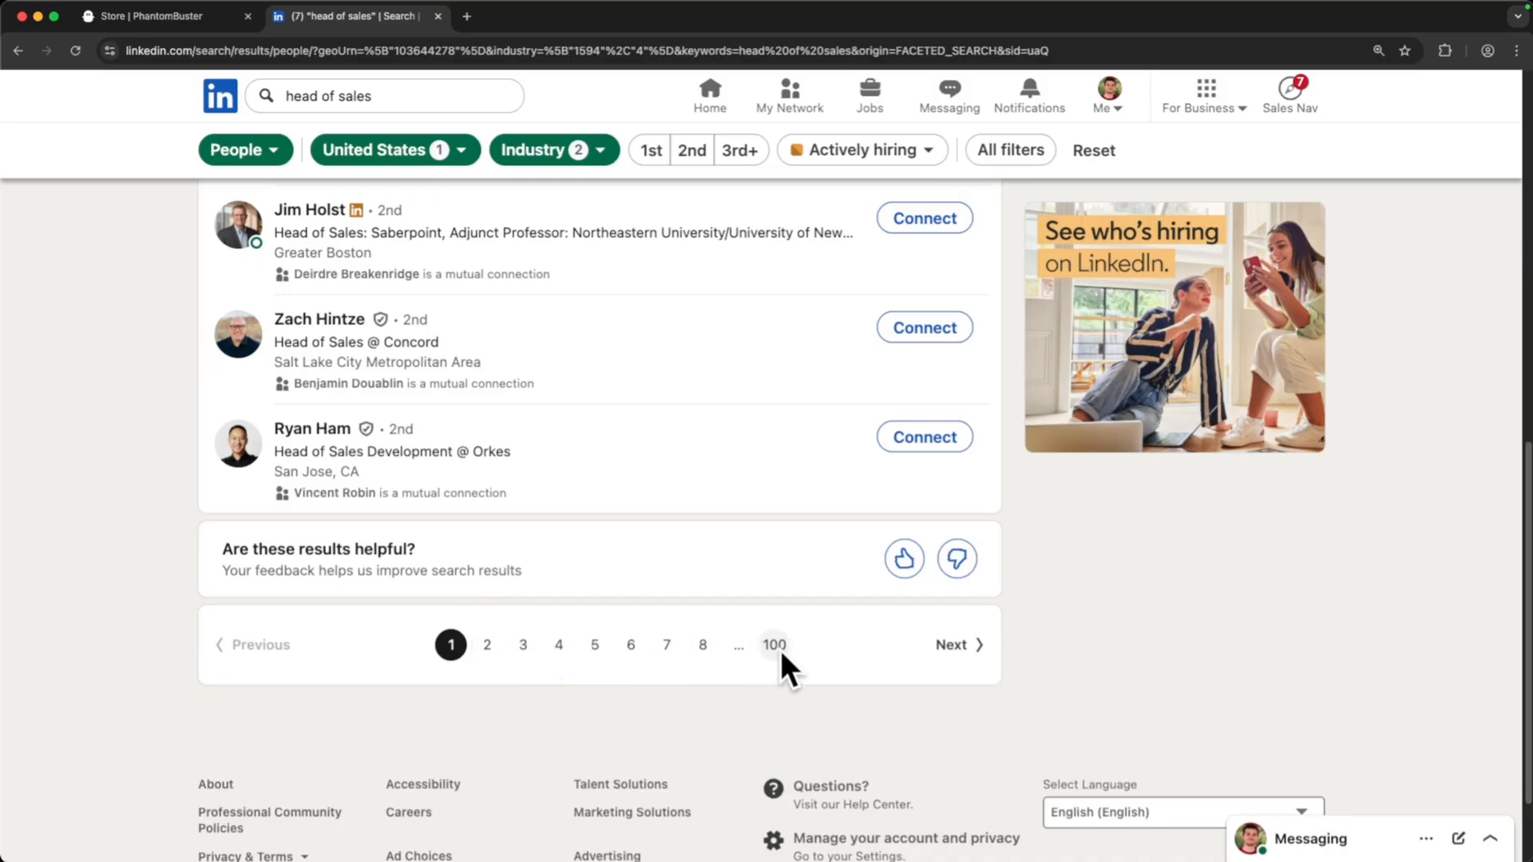
scroll(524, 639, "up", 10)
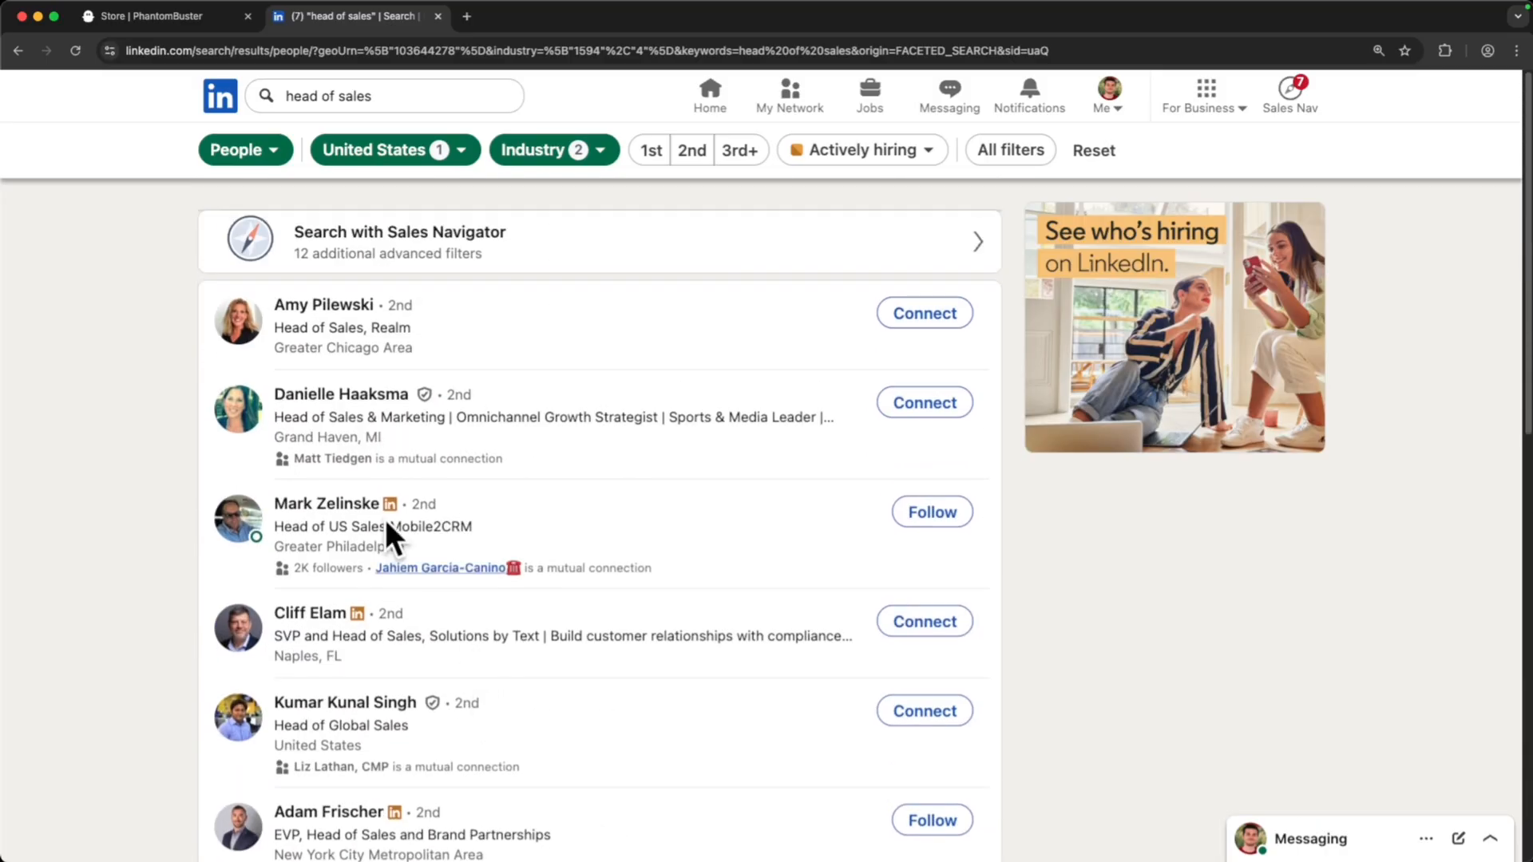
scroll(390, 467, "down", 3)
scroll(405, 528, "down", 4)
scroll(592, 635, "up", 1)
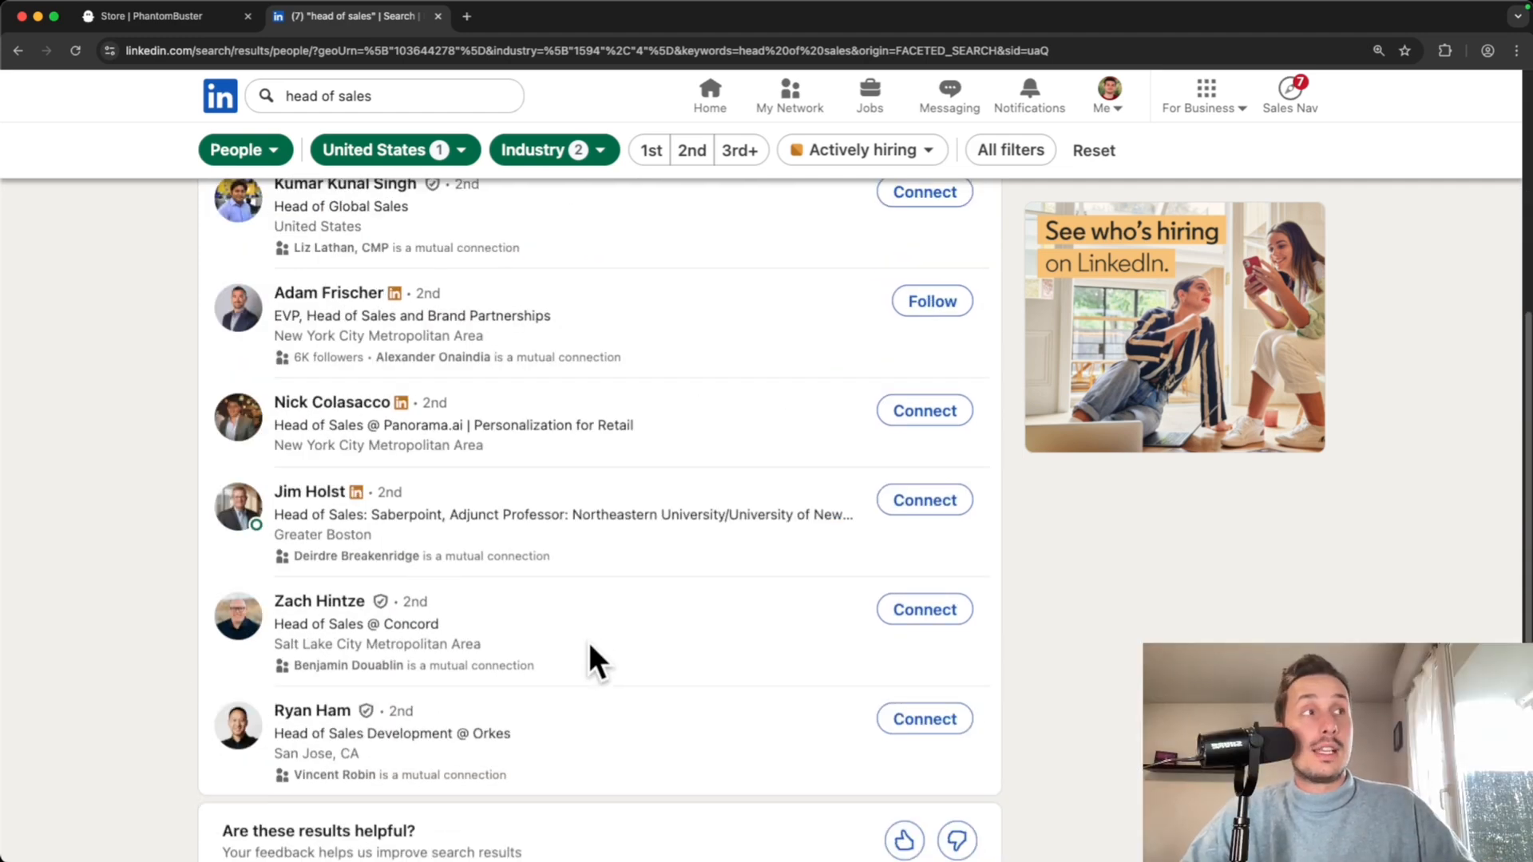
scroll(588, 642, "up", 7)
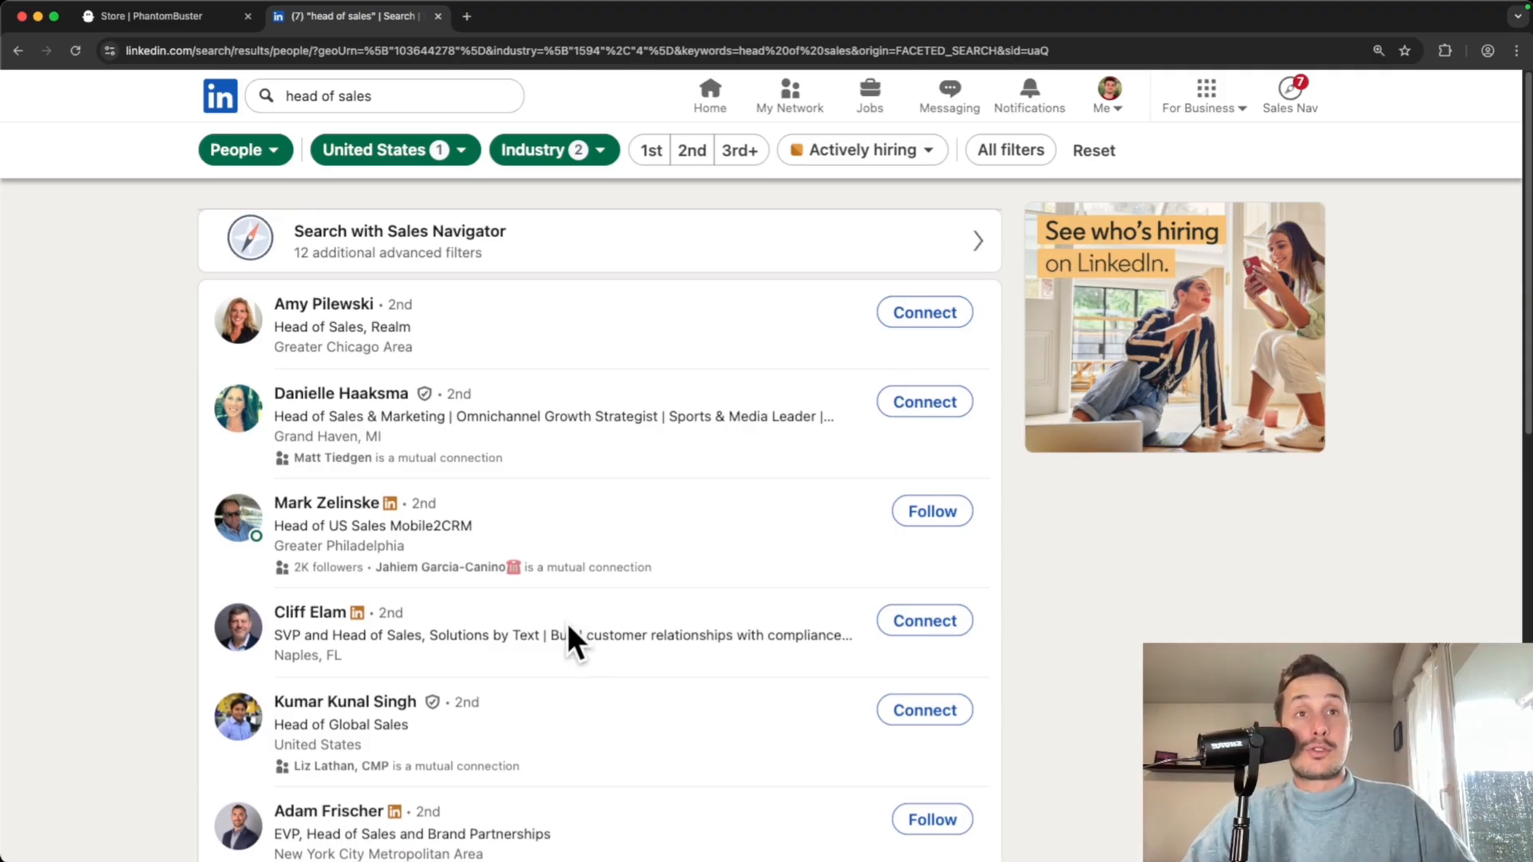
scroll(567, 623, "down", 3)
scroll(431, 444, "down", 5)
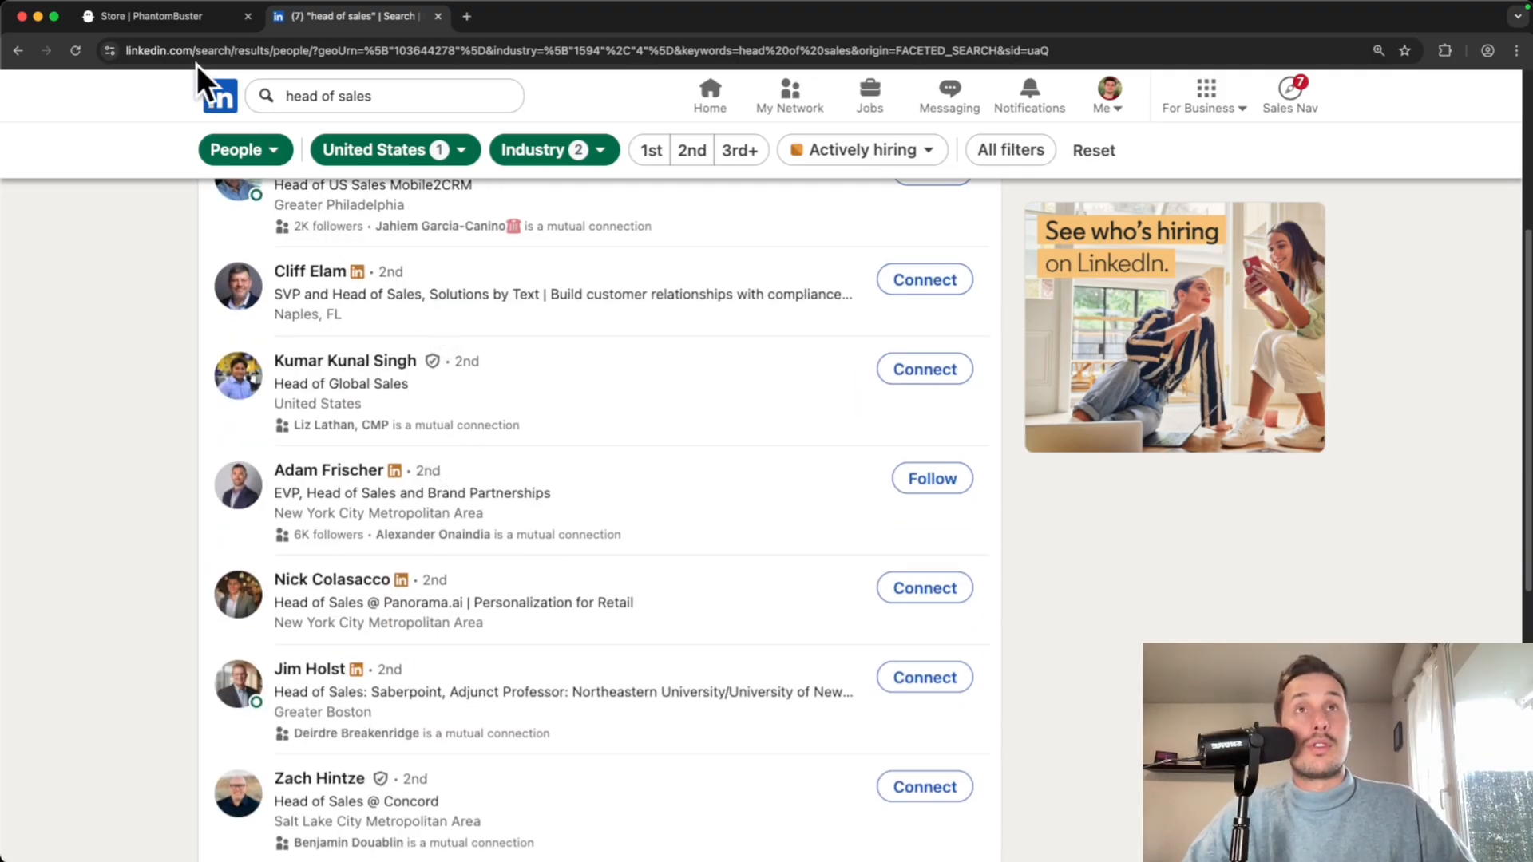
- Return to the PhantomBuster Store and filter it to LinkedIn phantoms
left_click(158, 17)
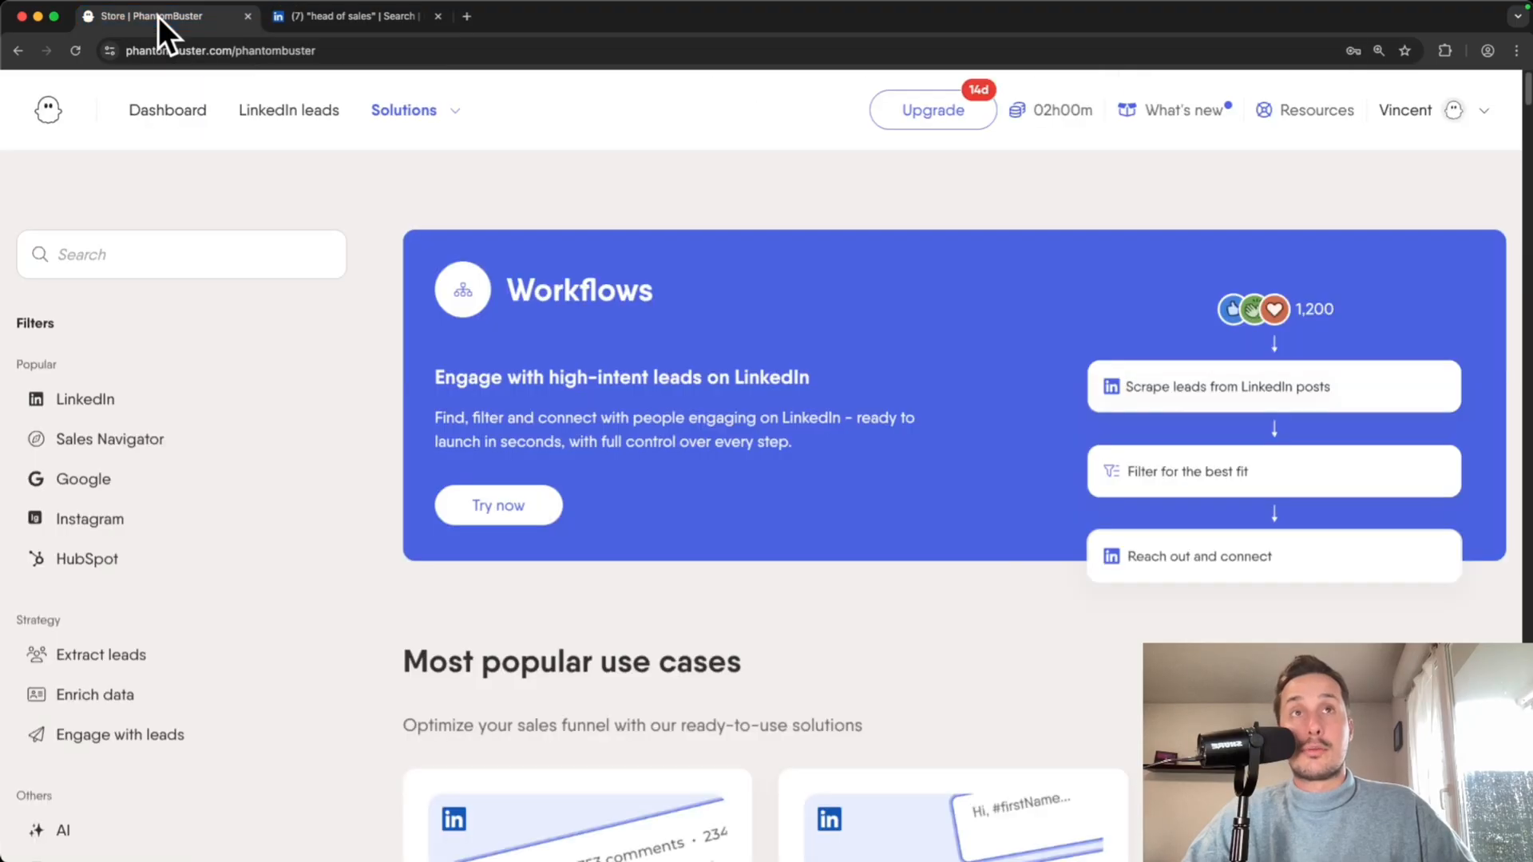
scroll(346, 222, "down", 1)
left_click(88, 337)
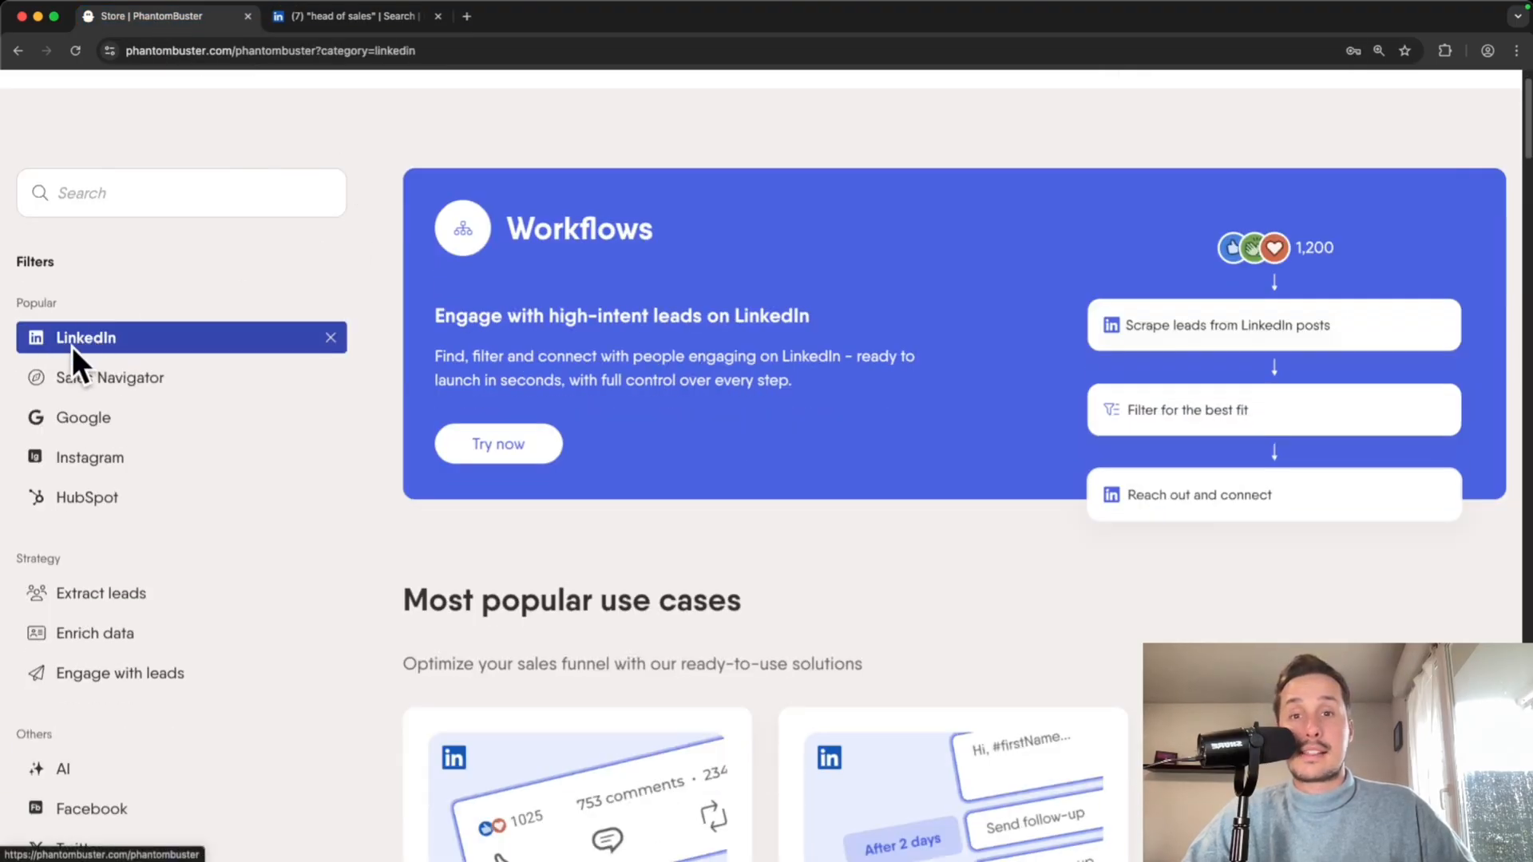
- Scroll to All Phantoms and highlight the LinkedIn Search Export title and description
scroll(449, 402, "down", 7)
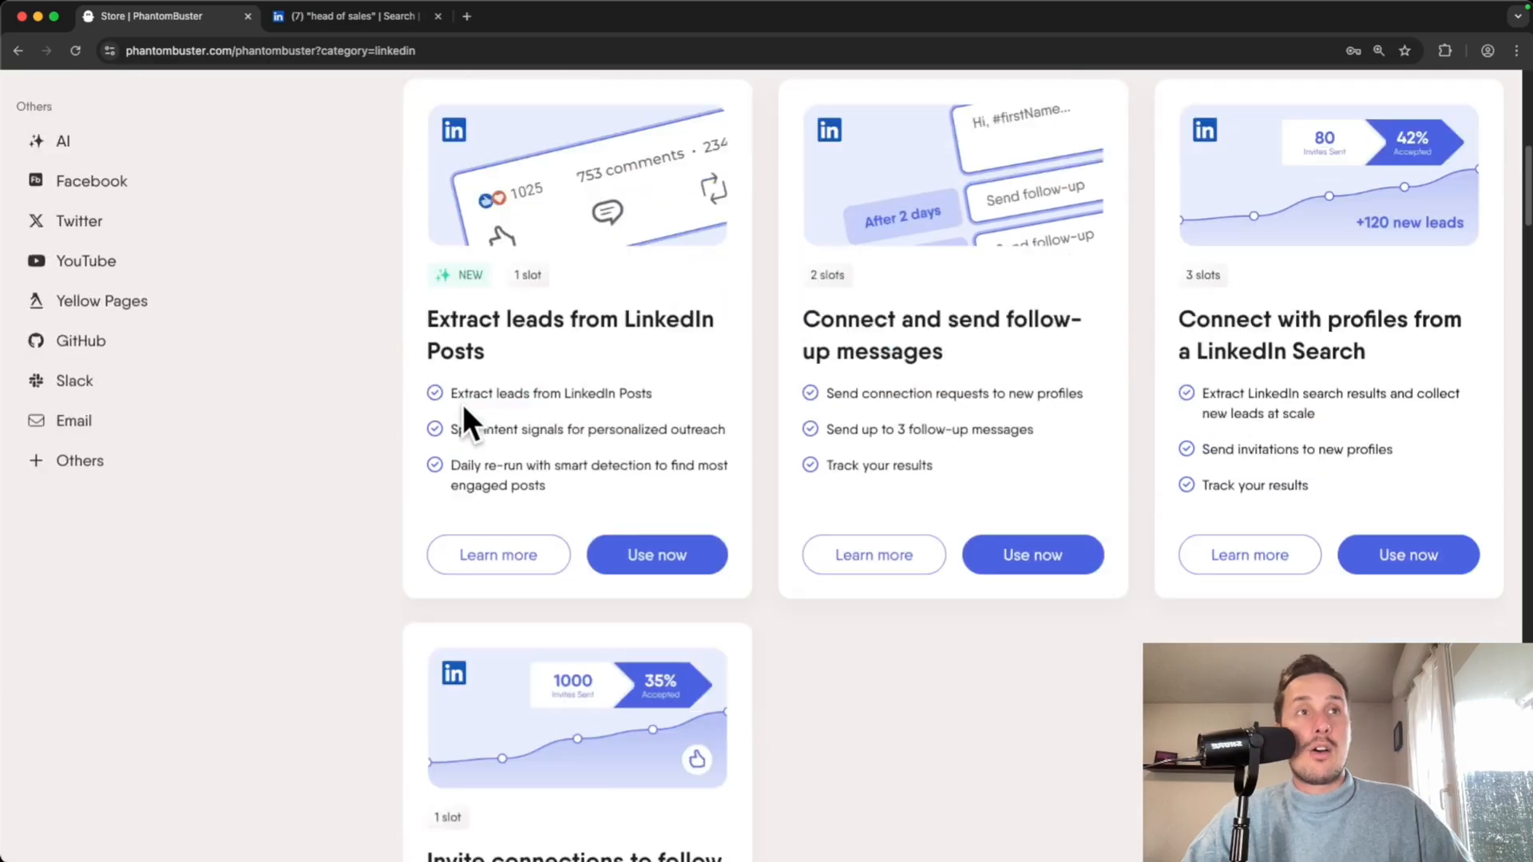
scroll(463, 404, "down", 12)
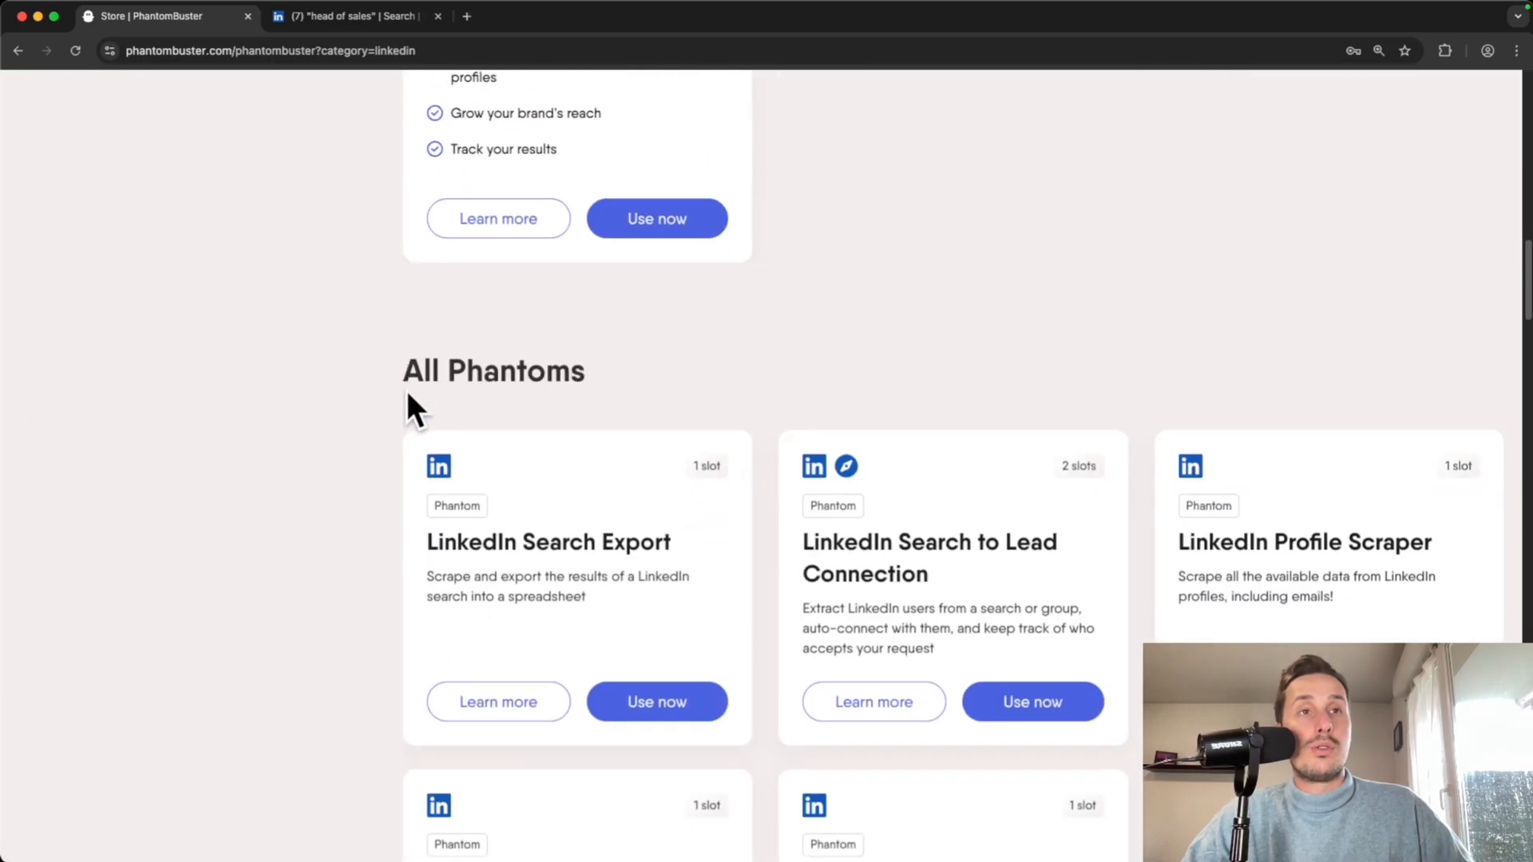
scroll(360, 393, "down", 2)
left_click_drag(428, 389, 588, 386)
left_click(462, 380)
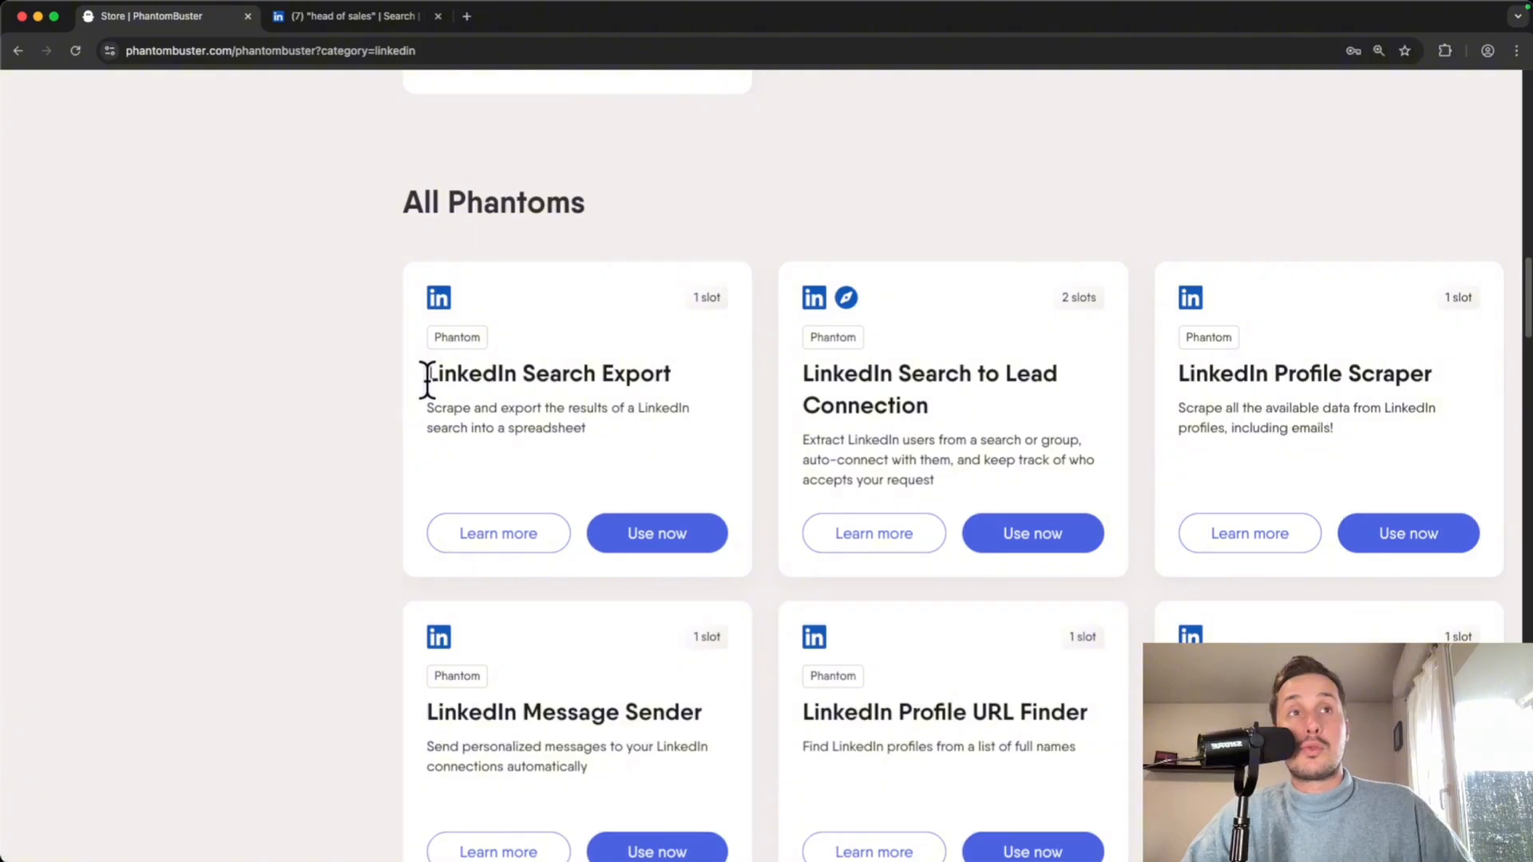
left_click_drag(624, 408, 506, 428)
left_click(589, 436)
left_click(590, 457)
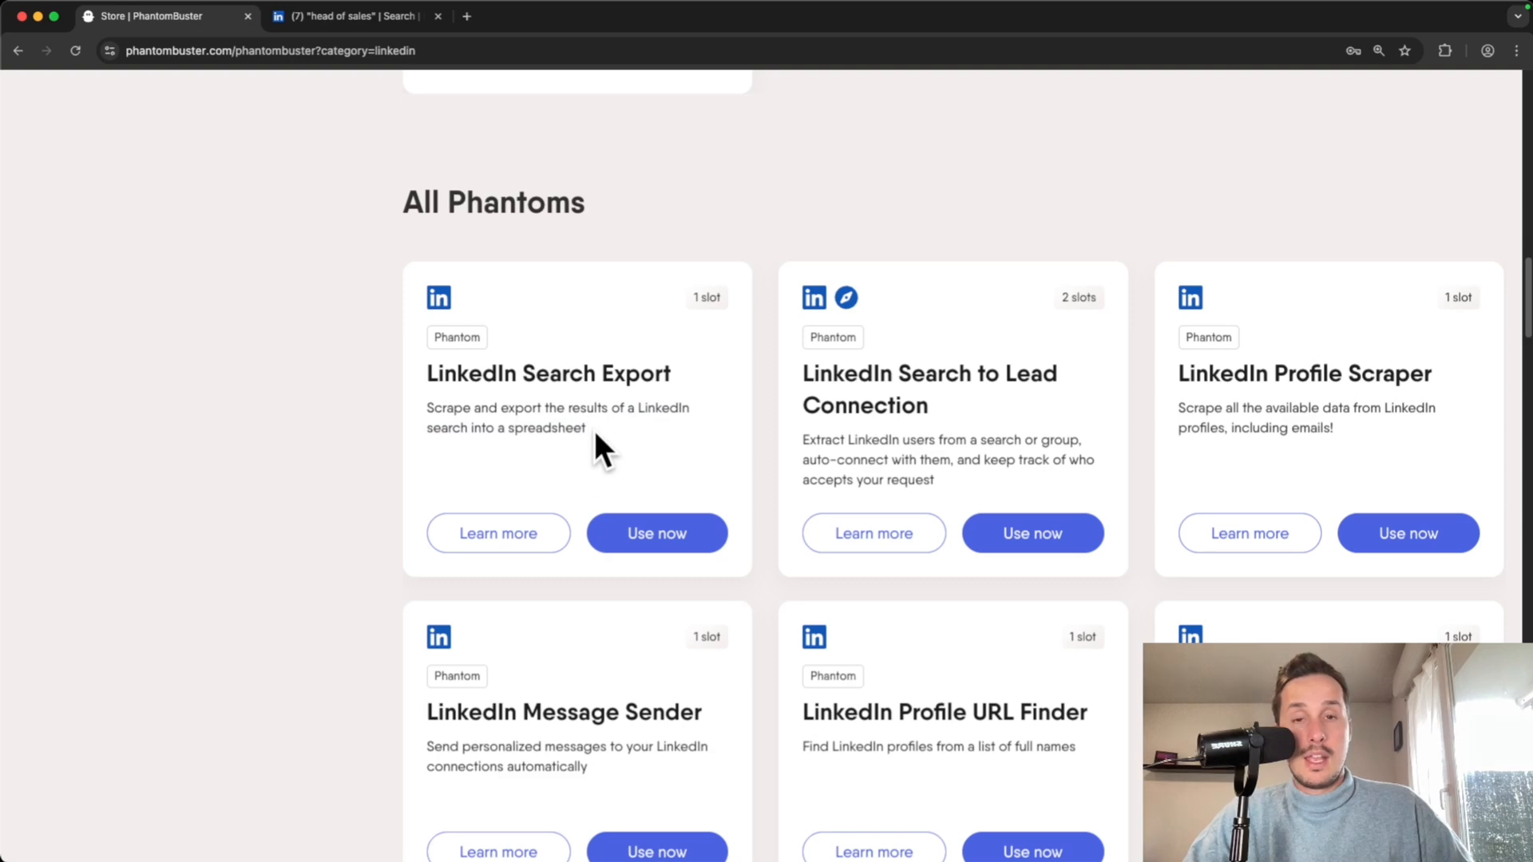
scroll(596, 435, "down", 2)
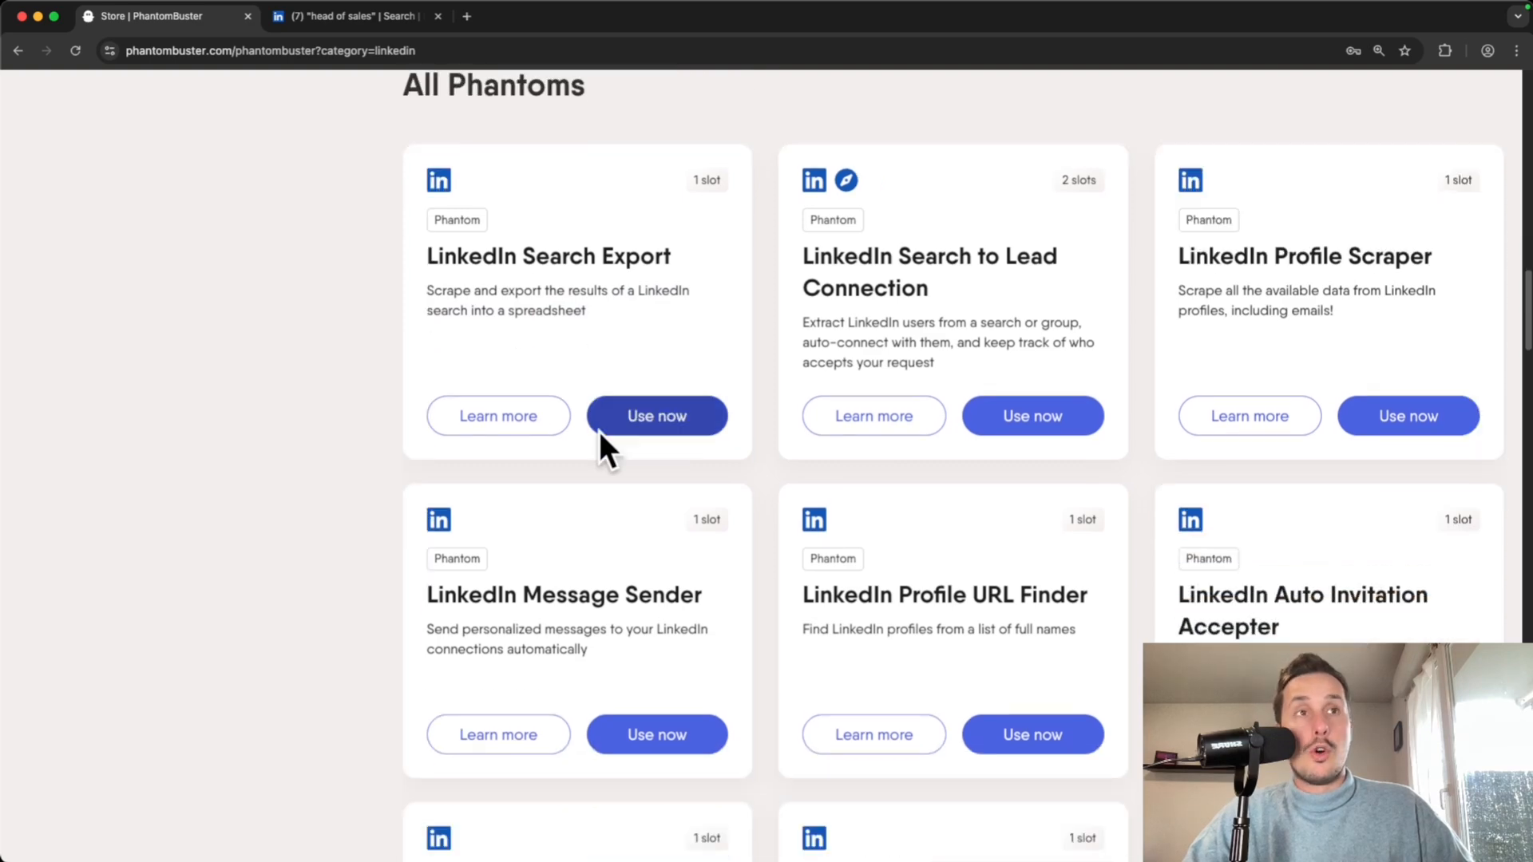
- Choose Use now on the LinkedIn Search Export card
left_click(649, 411)
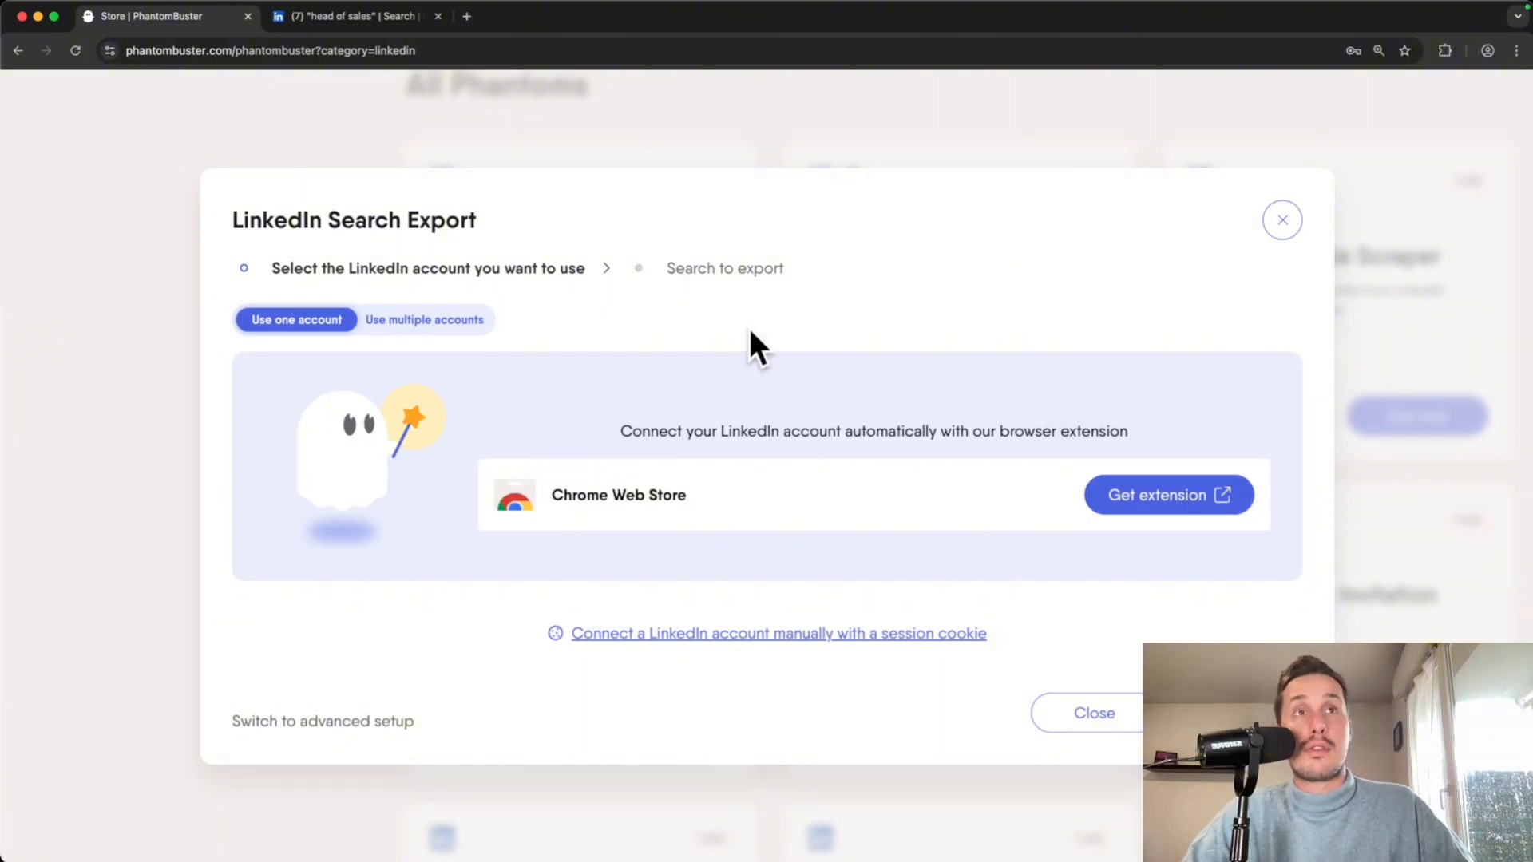
- Add the PhantomBuster extension to Chrome and confirm the installation
left_click(1166, 503)
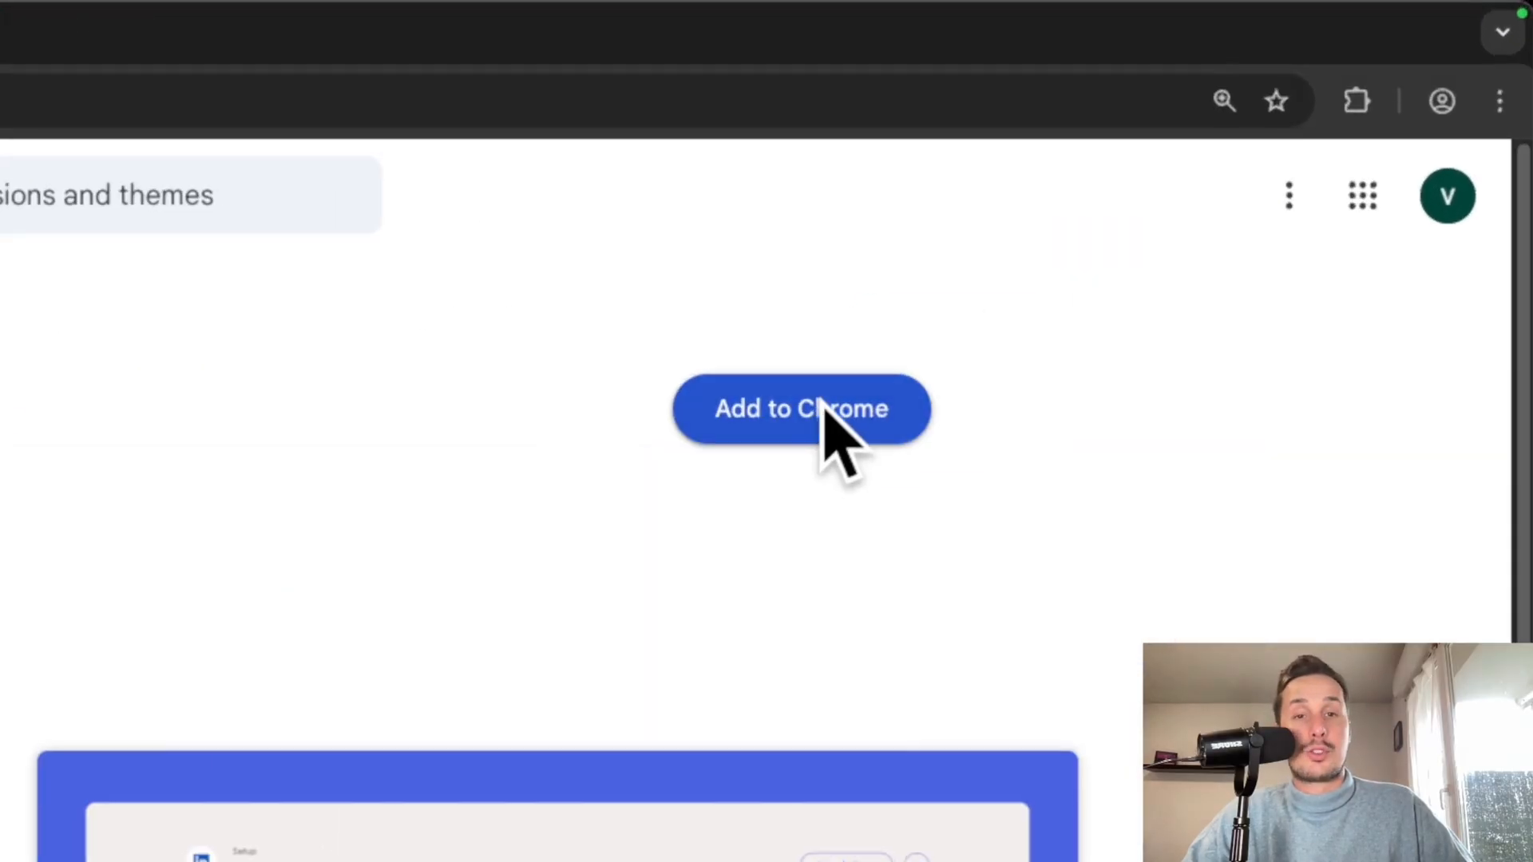
left_click(825, 405)
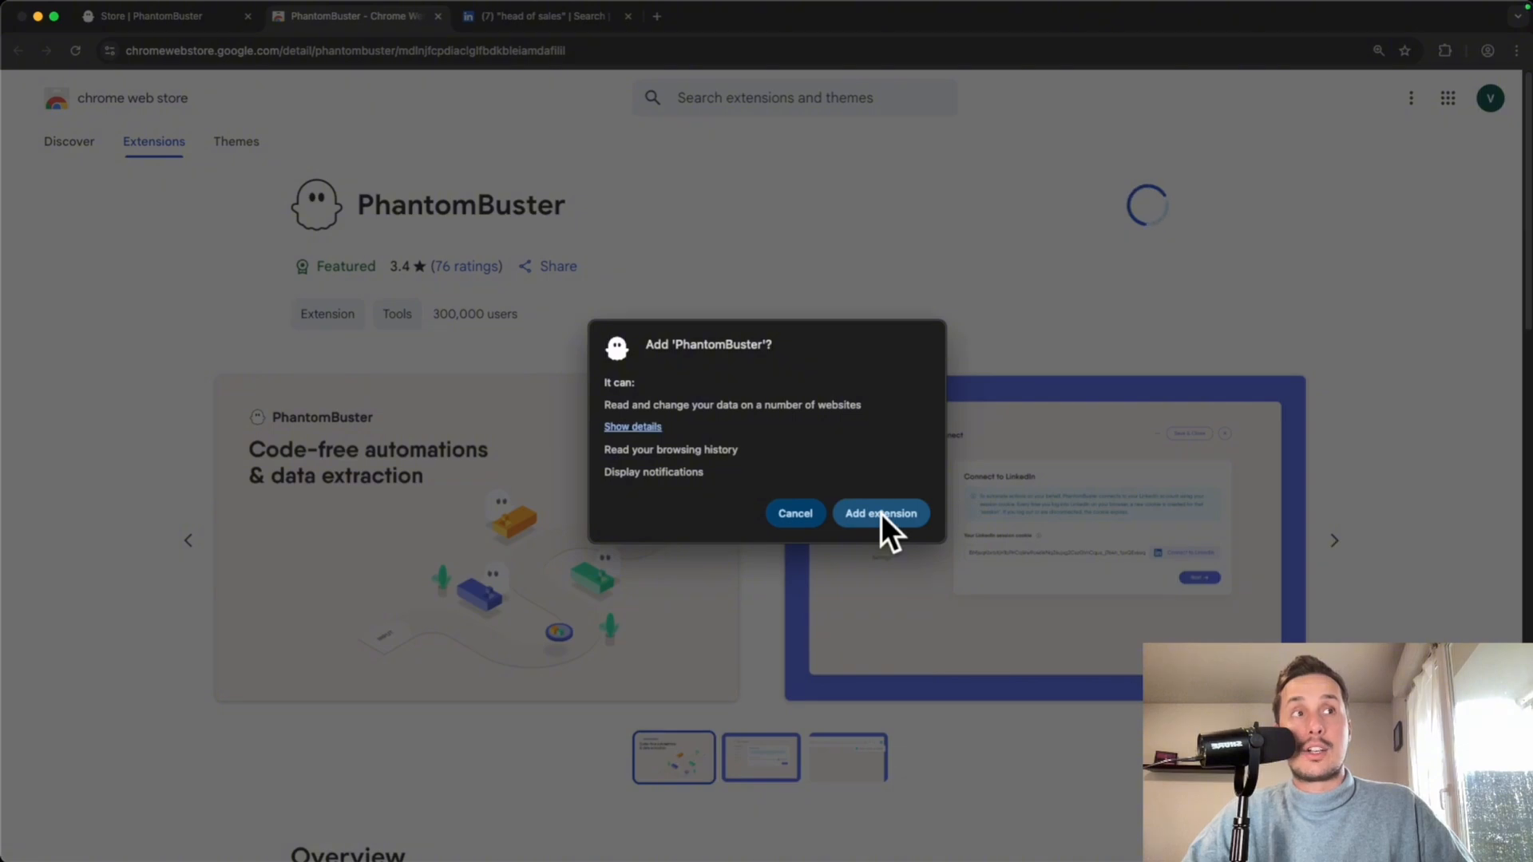
left_click(879, 514)
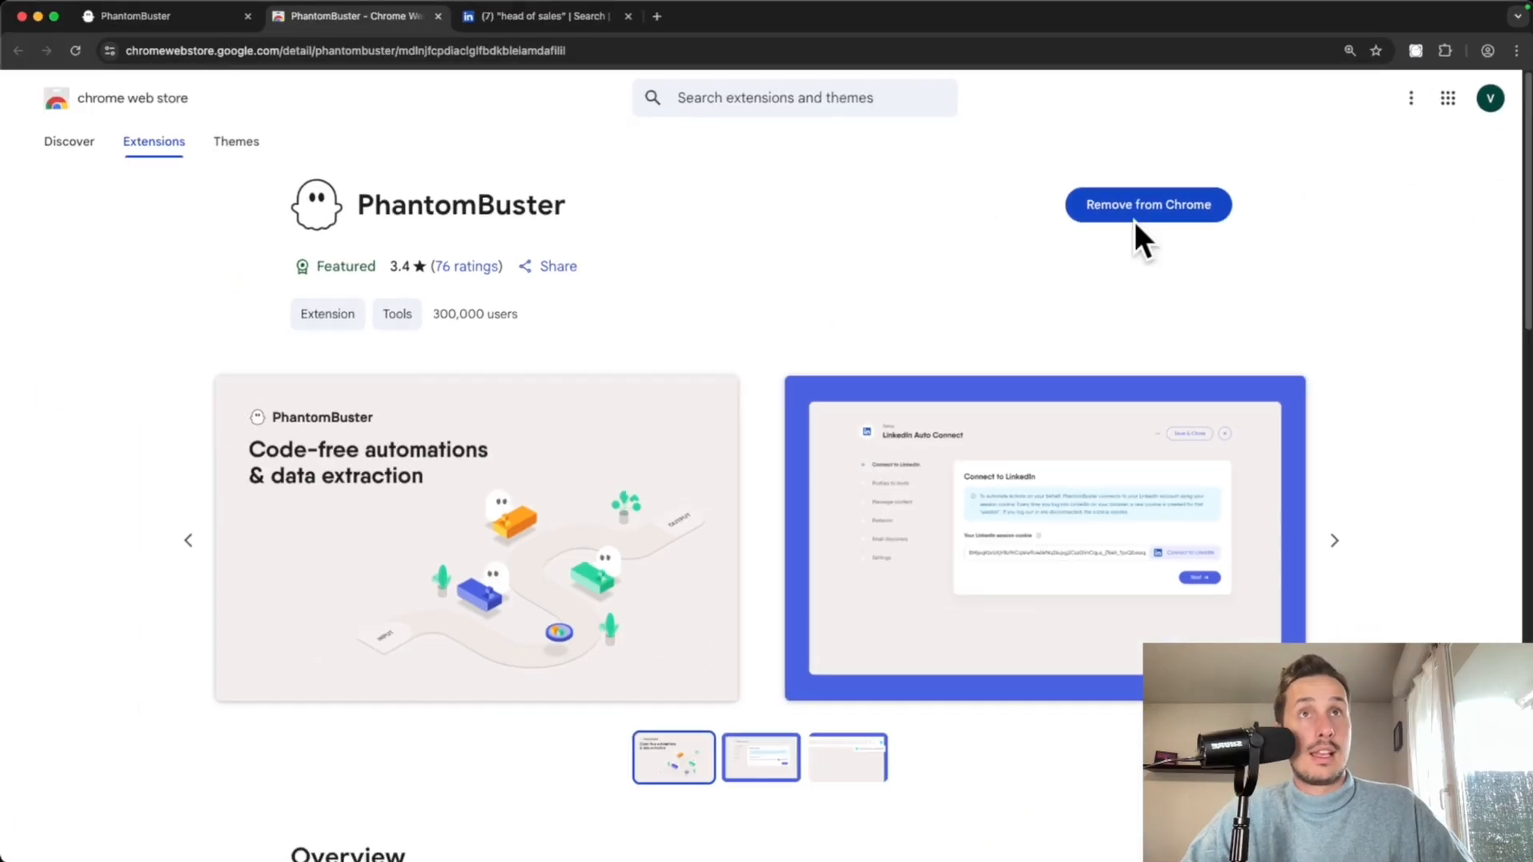
- Reload the export setup so the extension detects the LinkedIn account, then continue with it
left_click(170, 21)
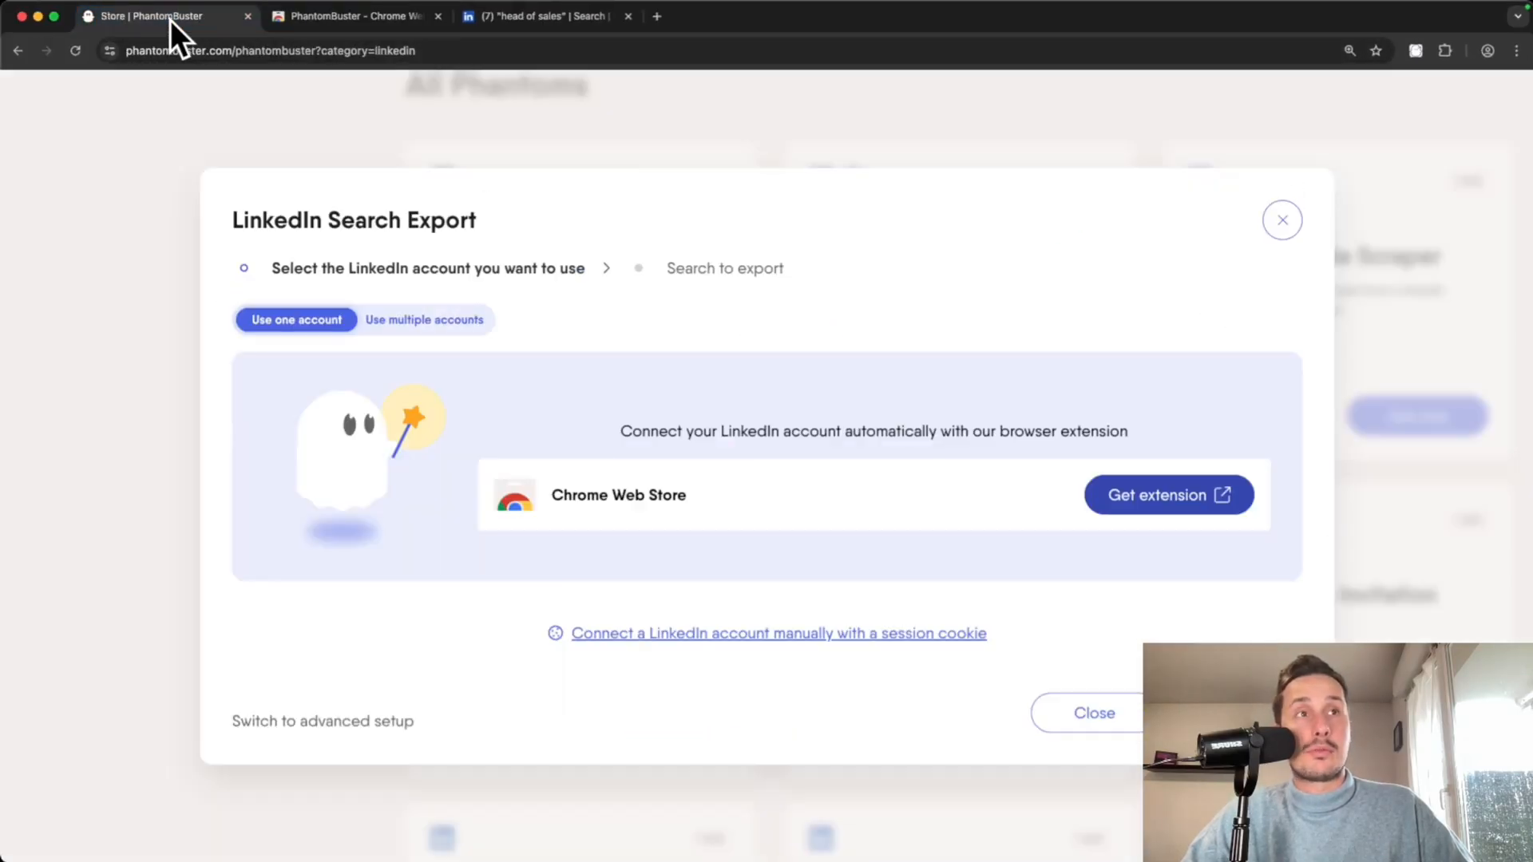
left_click(76, 51)
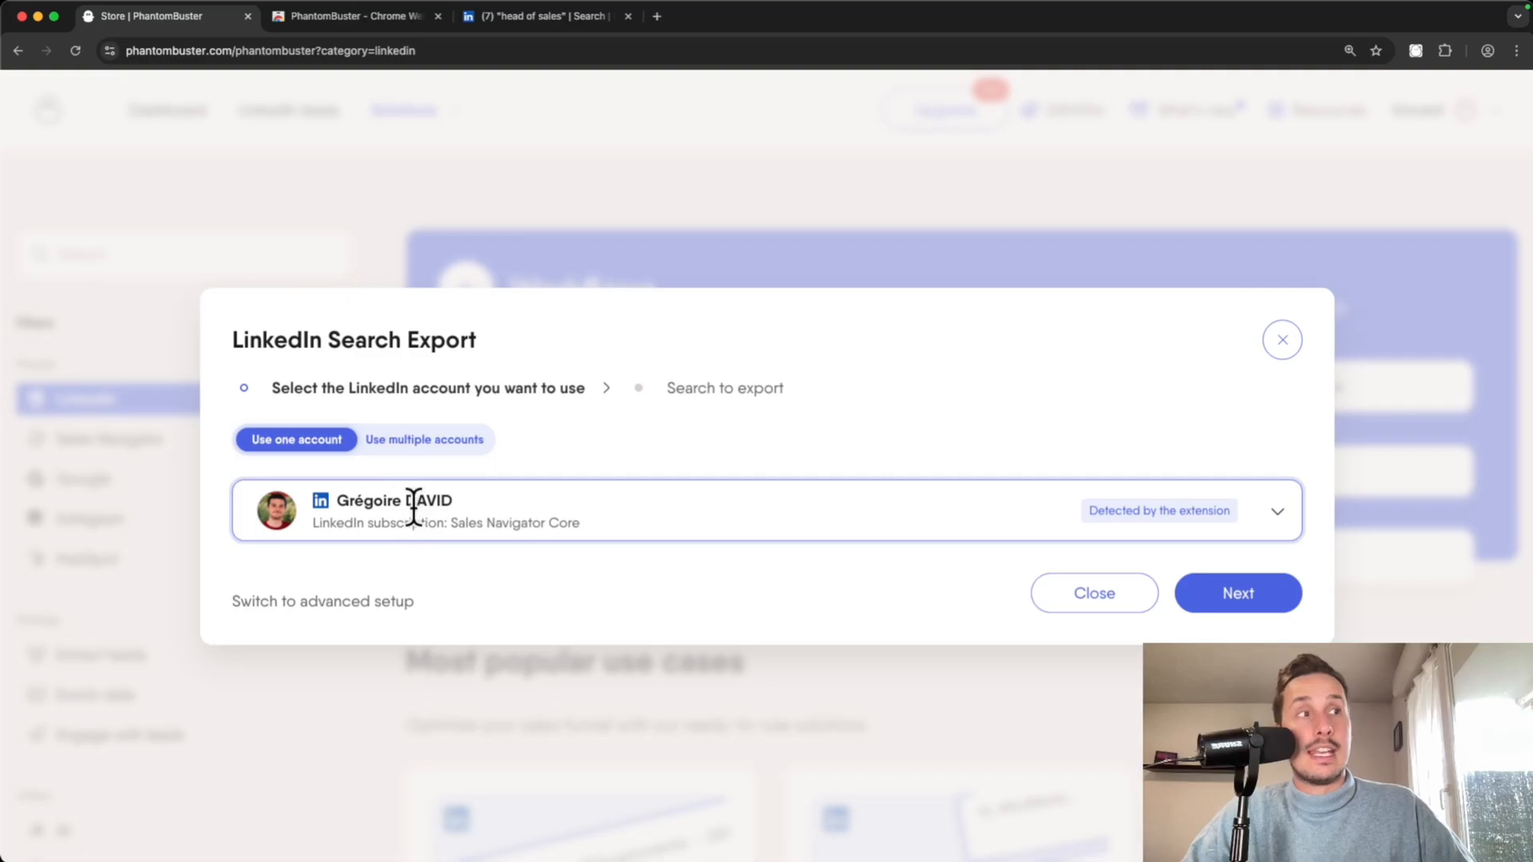
left_click(1256, 587)
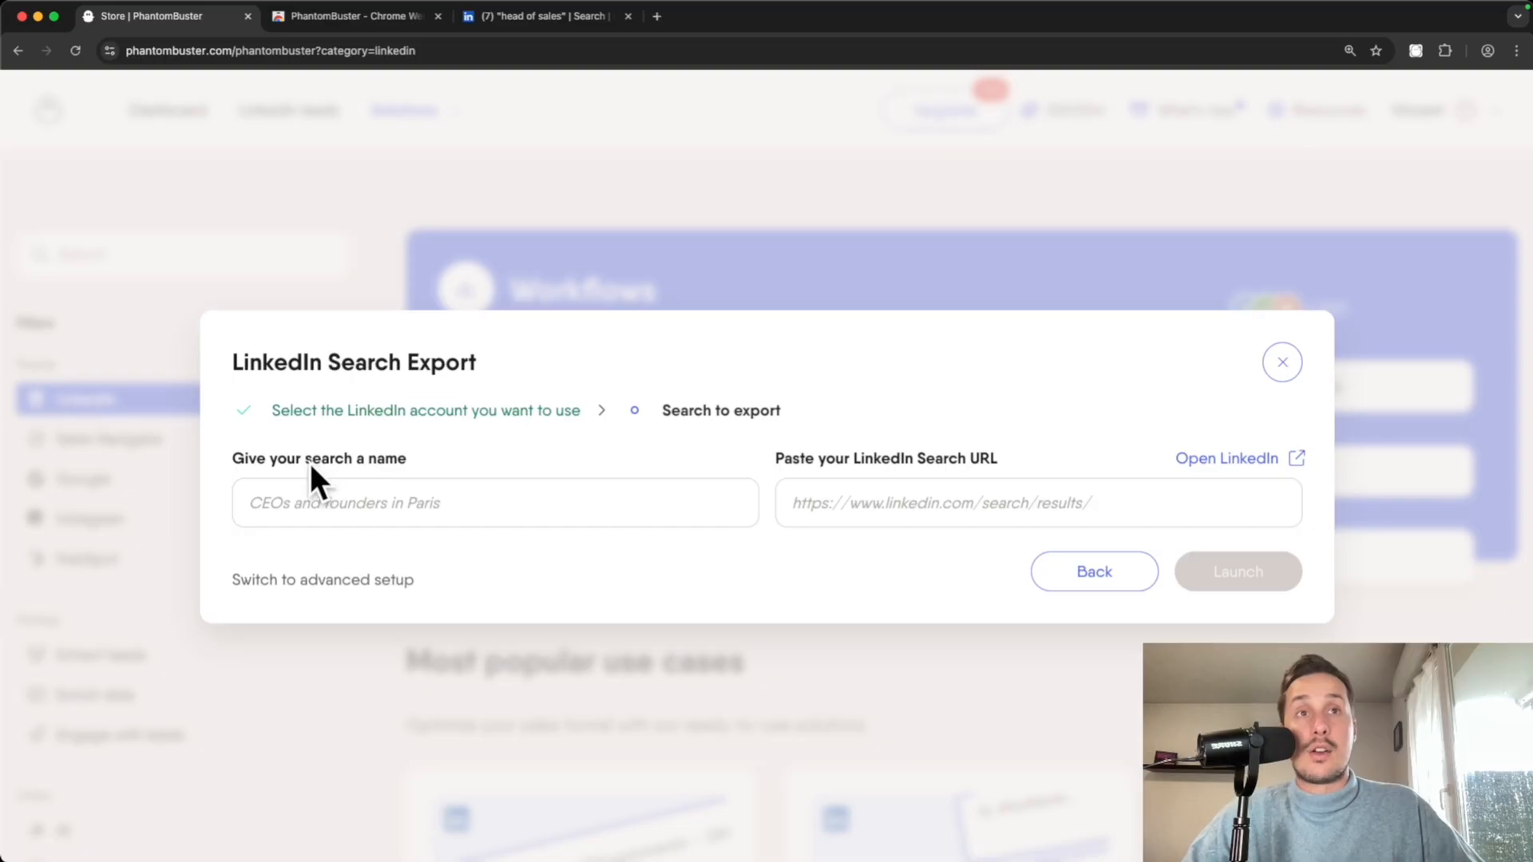
- Name the export 'Head of sales - US', paste the LinkedIn search URL, and launch it
left_click(318, 503)
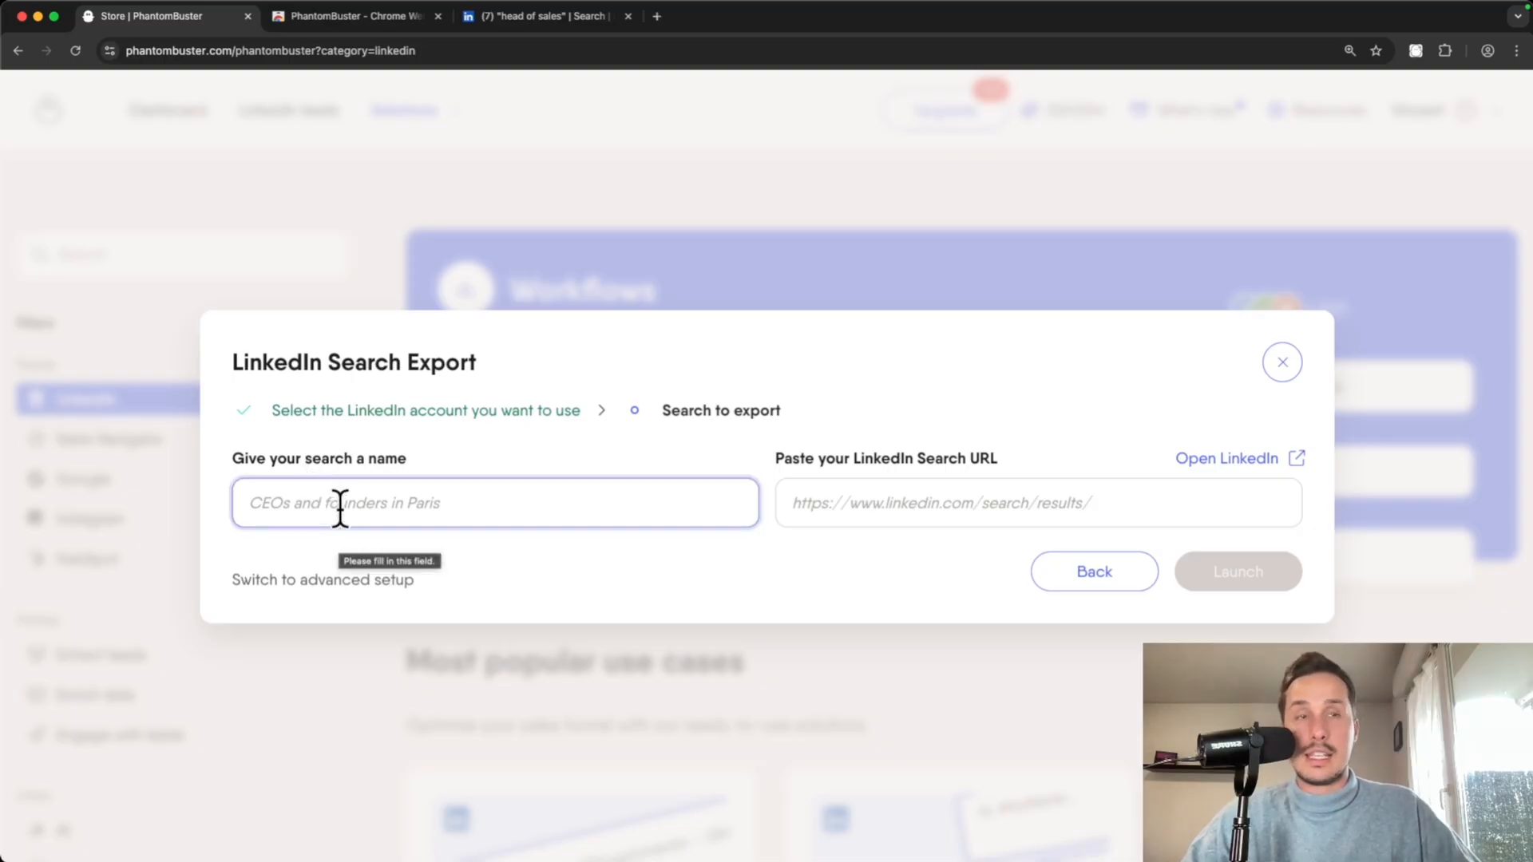
type("Head of sales - US")
left_click(739, 462)
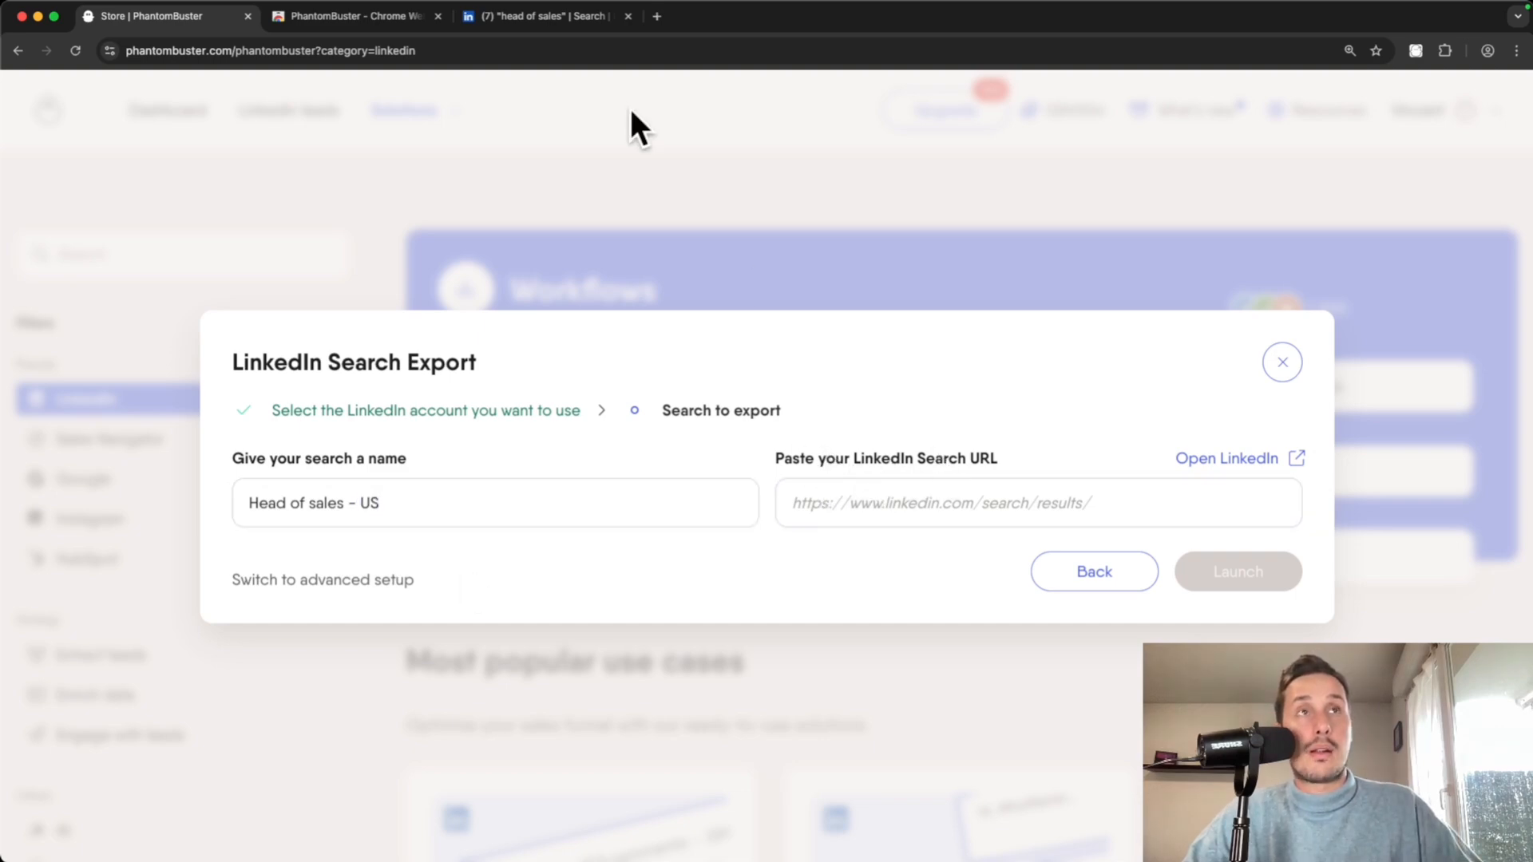
left_click(541, 22)
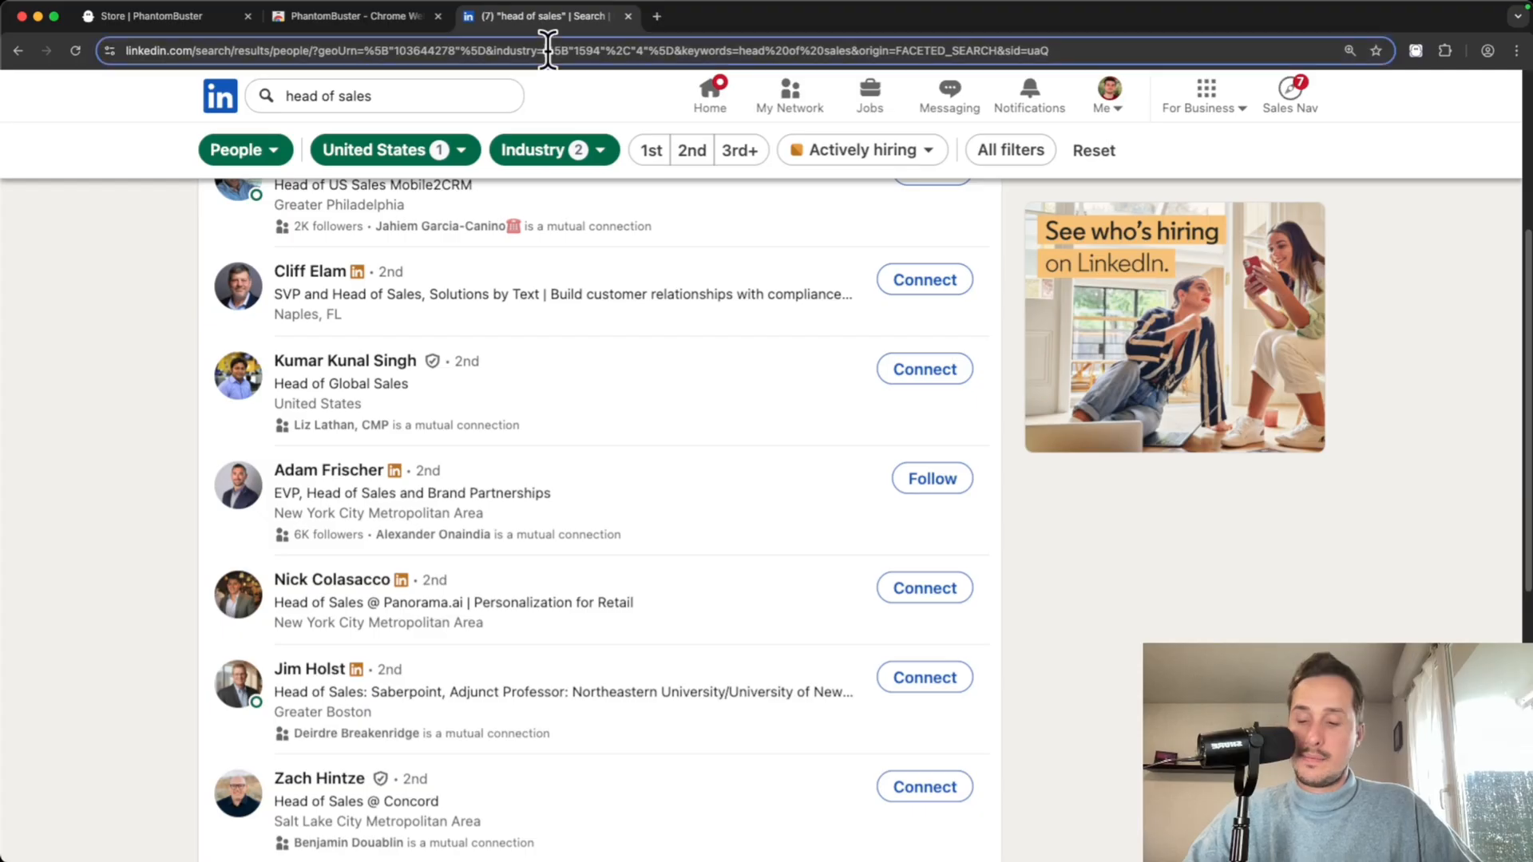
left_click(548, 50)
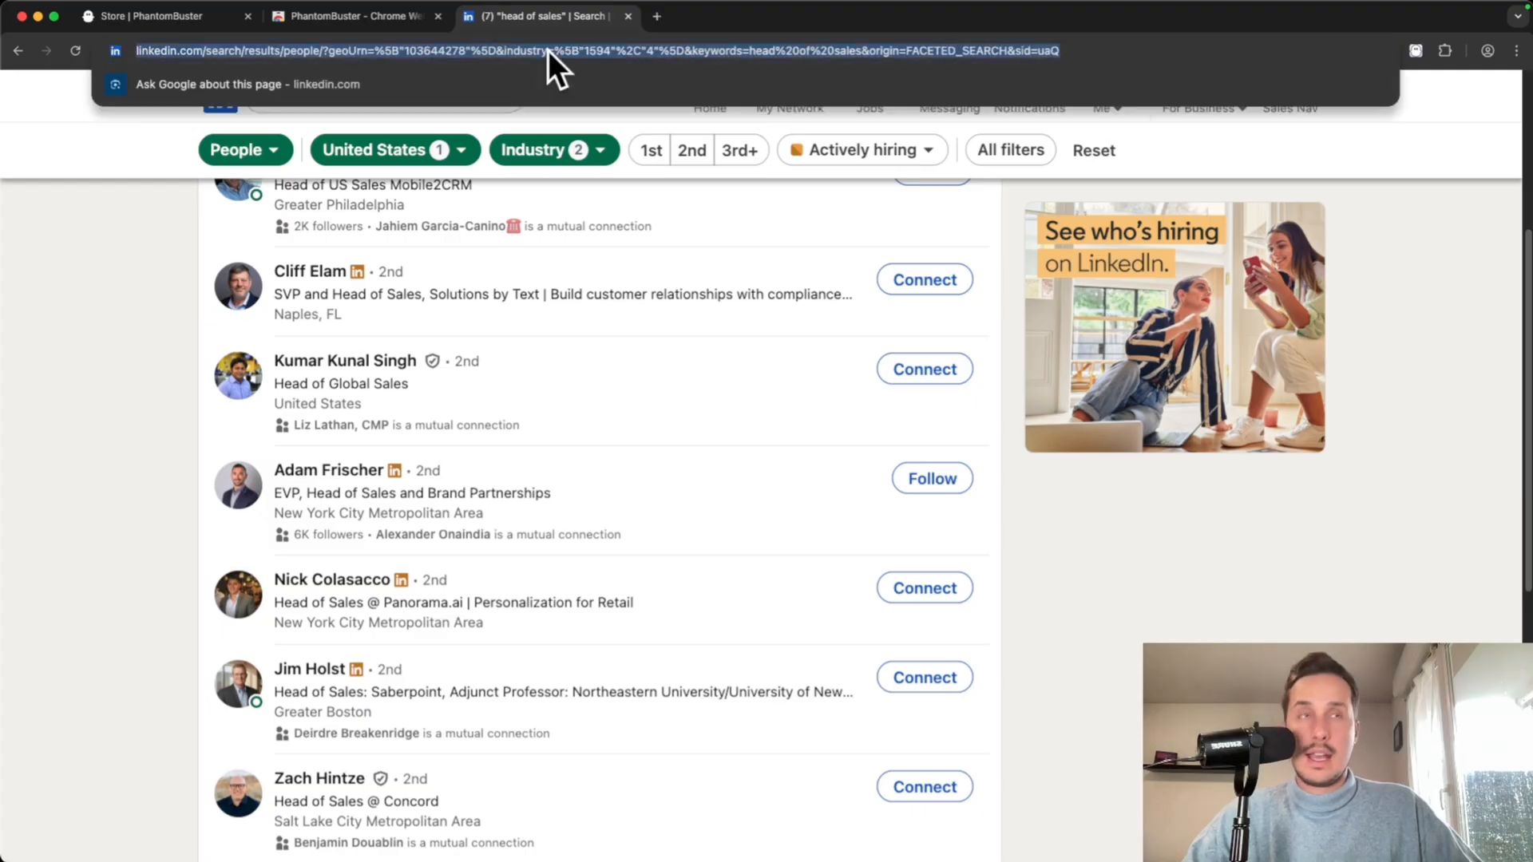
left_click(189, 26)
left_click(923, 493)
key("cmd+v")
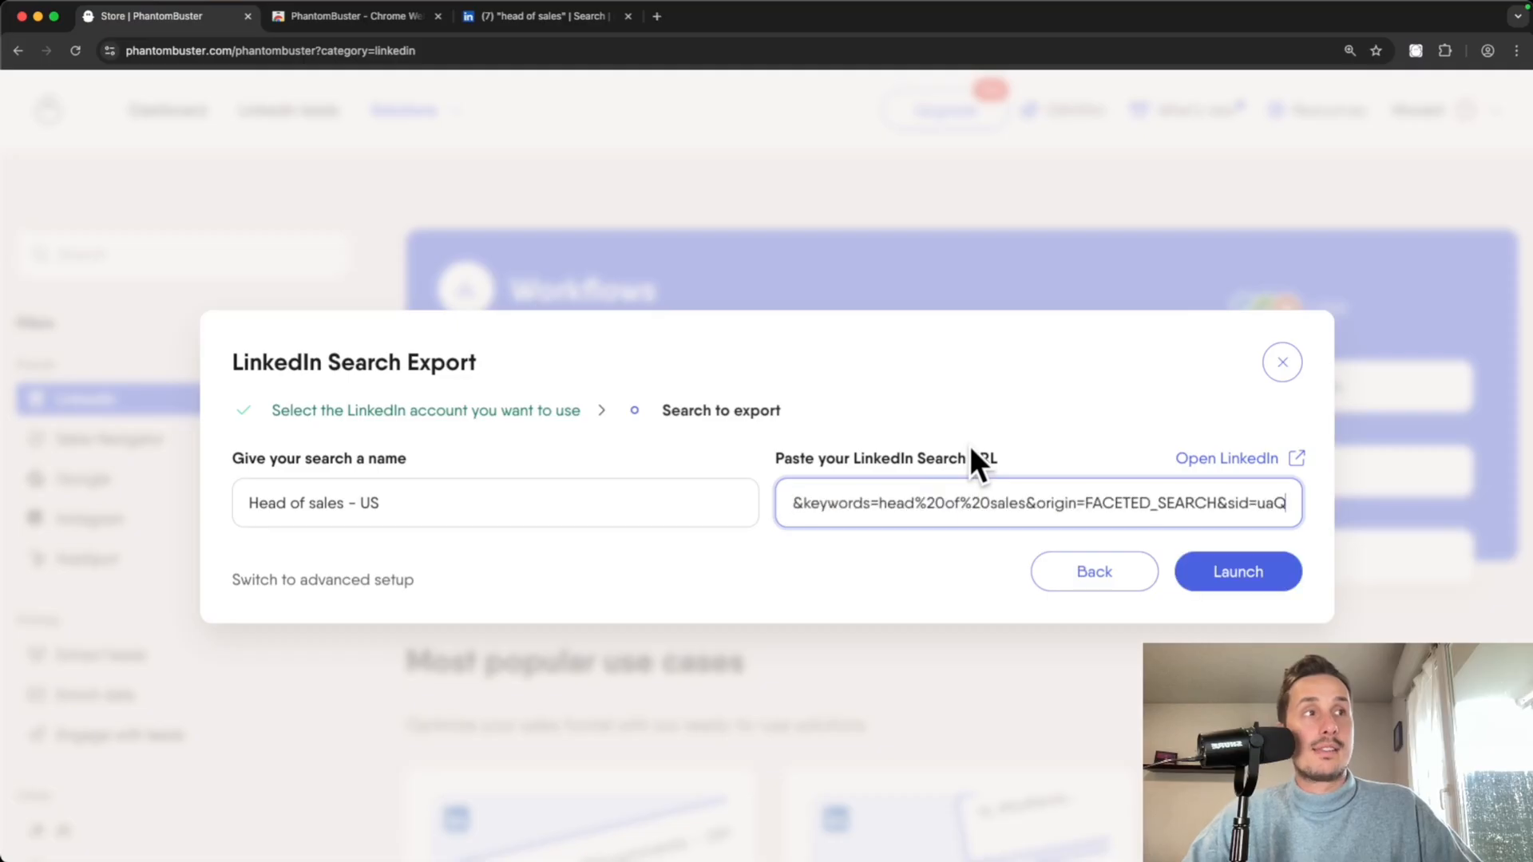
left_click(1236, 575)
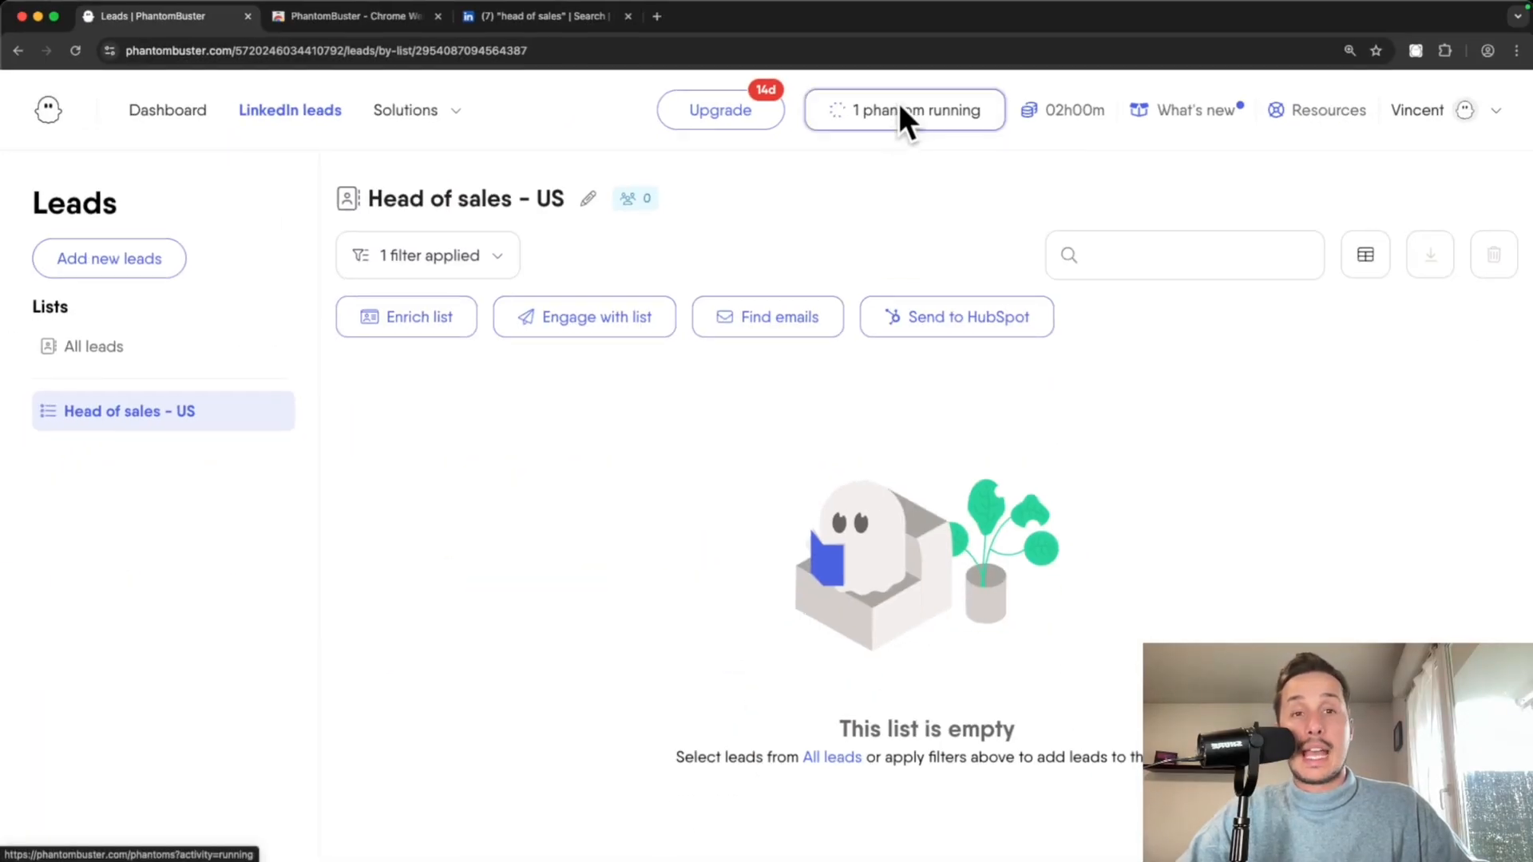
- Watch the 'Head of sales - US' run in the Dashboard's Running view until it shows Success
left_click(898, 103)
scroll(843, 461, "down", 3)
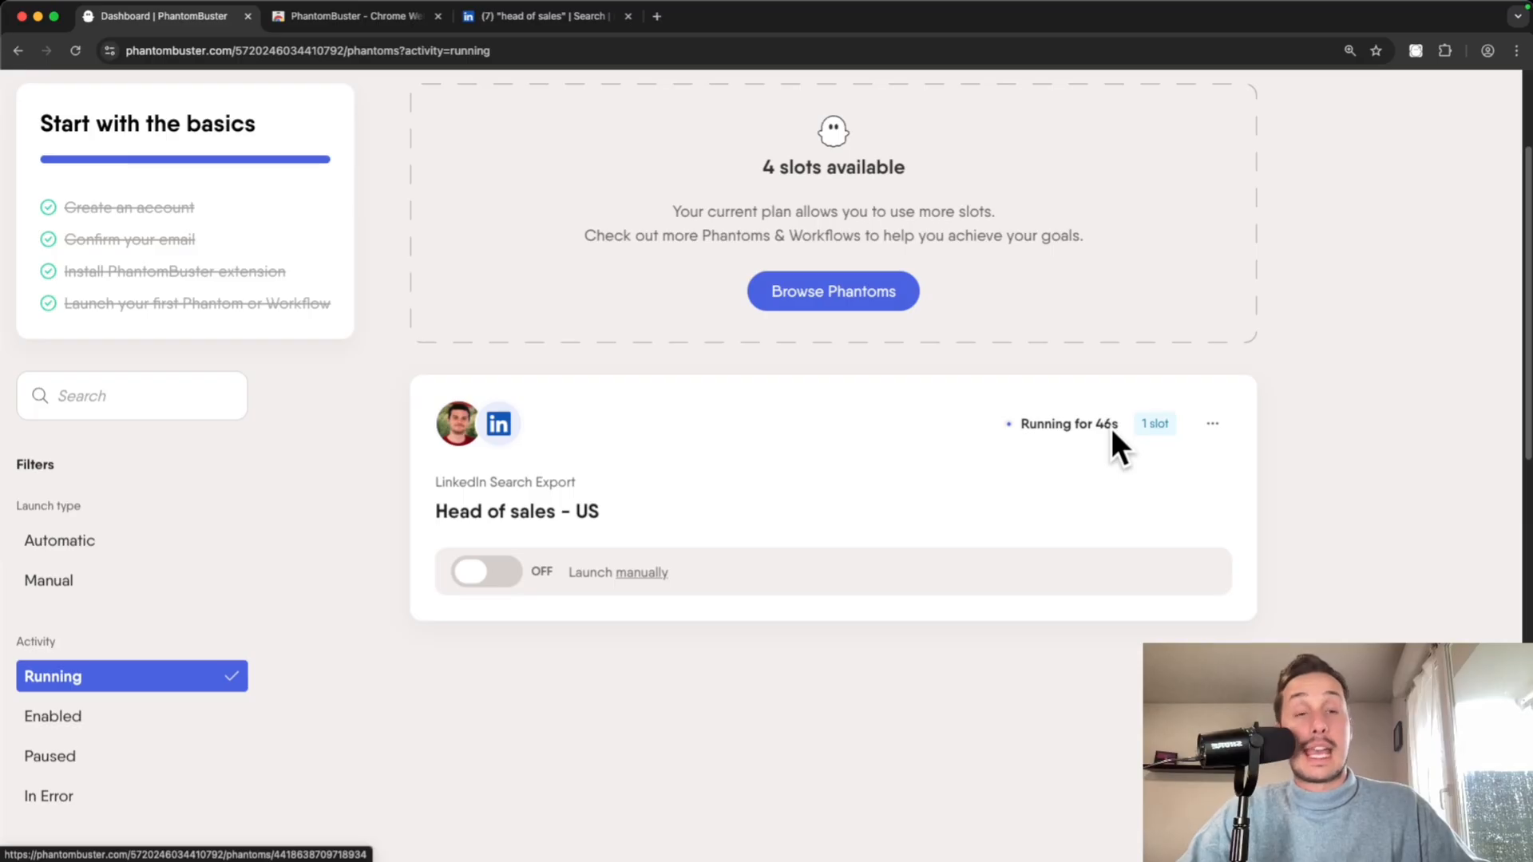
scroll(958, 426, "up", 1)
scroll(939, 466, "down", 1)
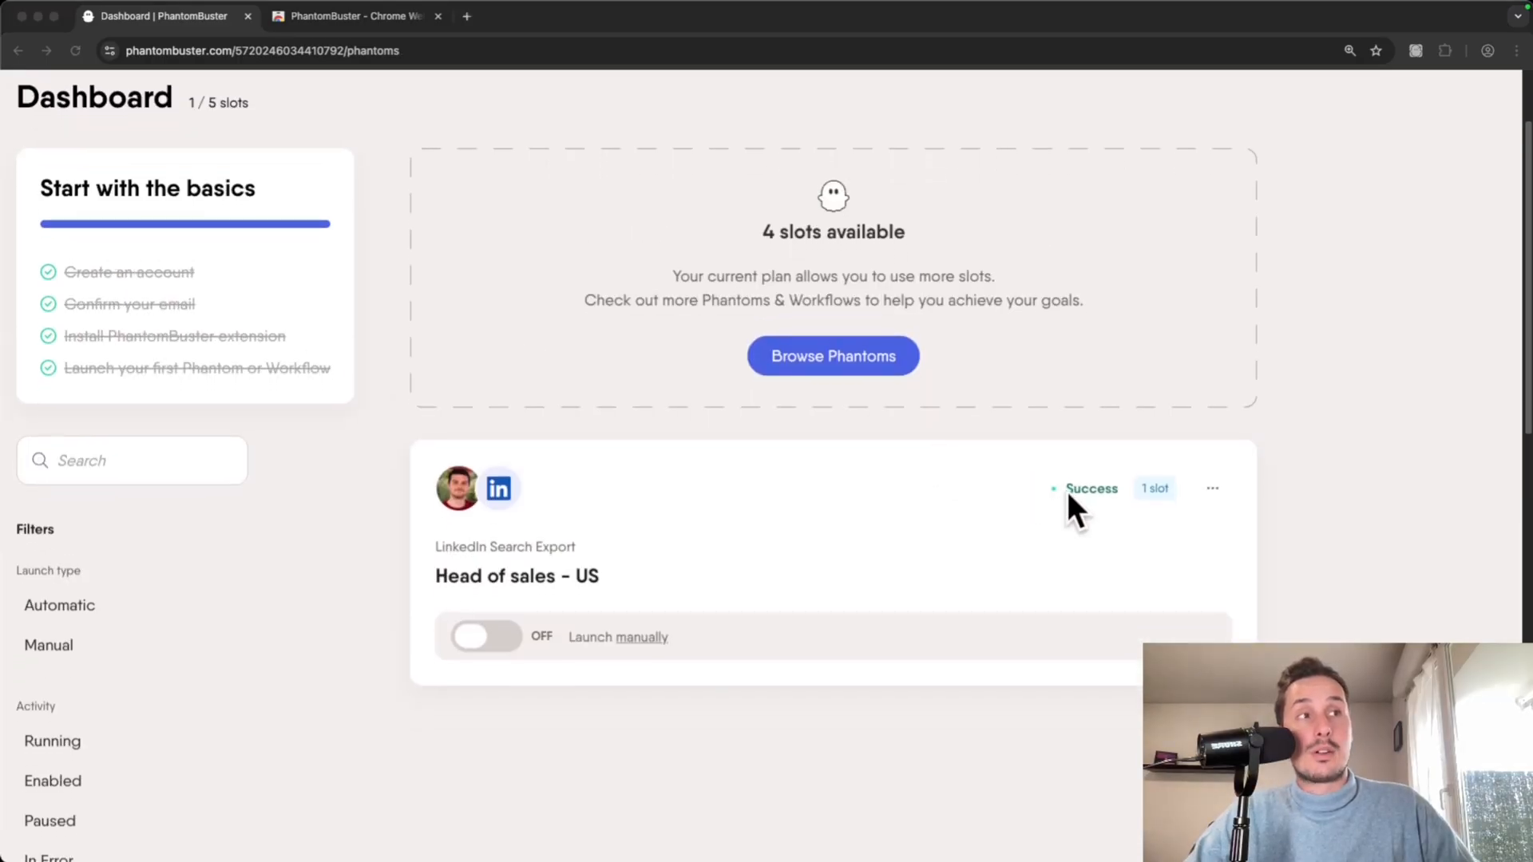
scroll(914, 551, "up", 2)
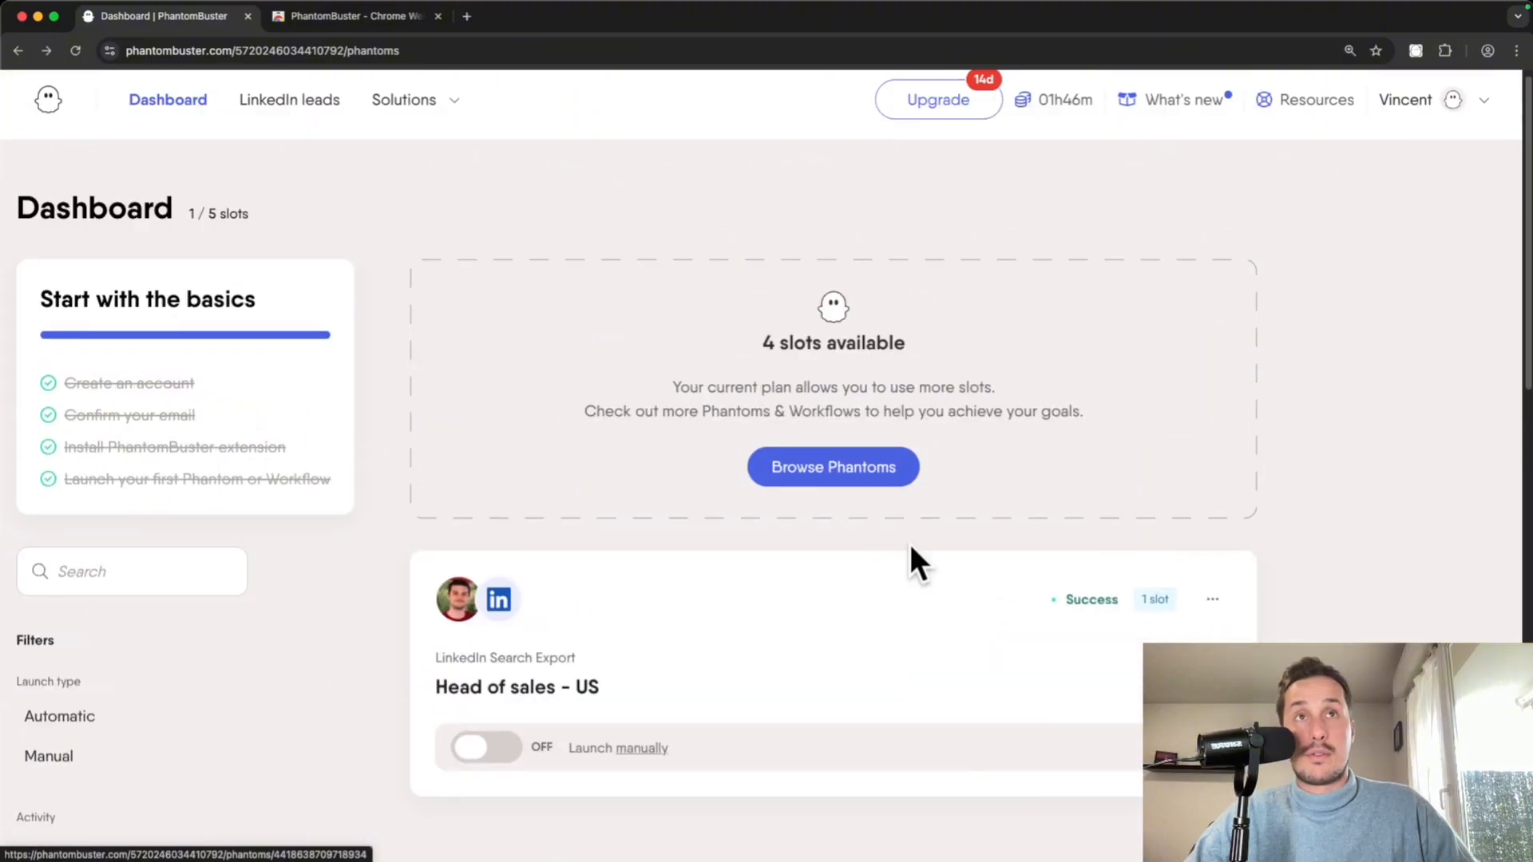
scroll(908, 543, "up", 1)
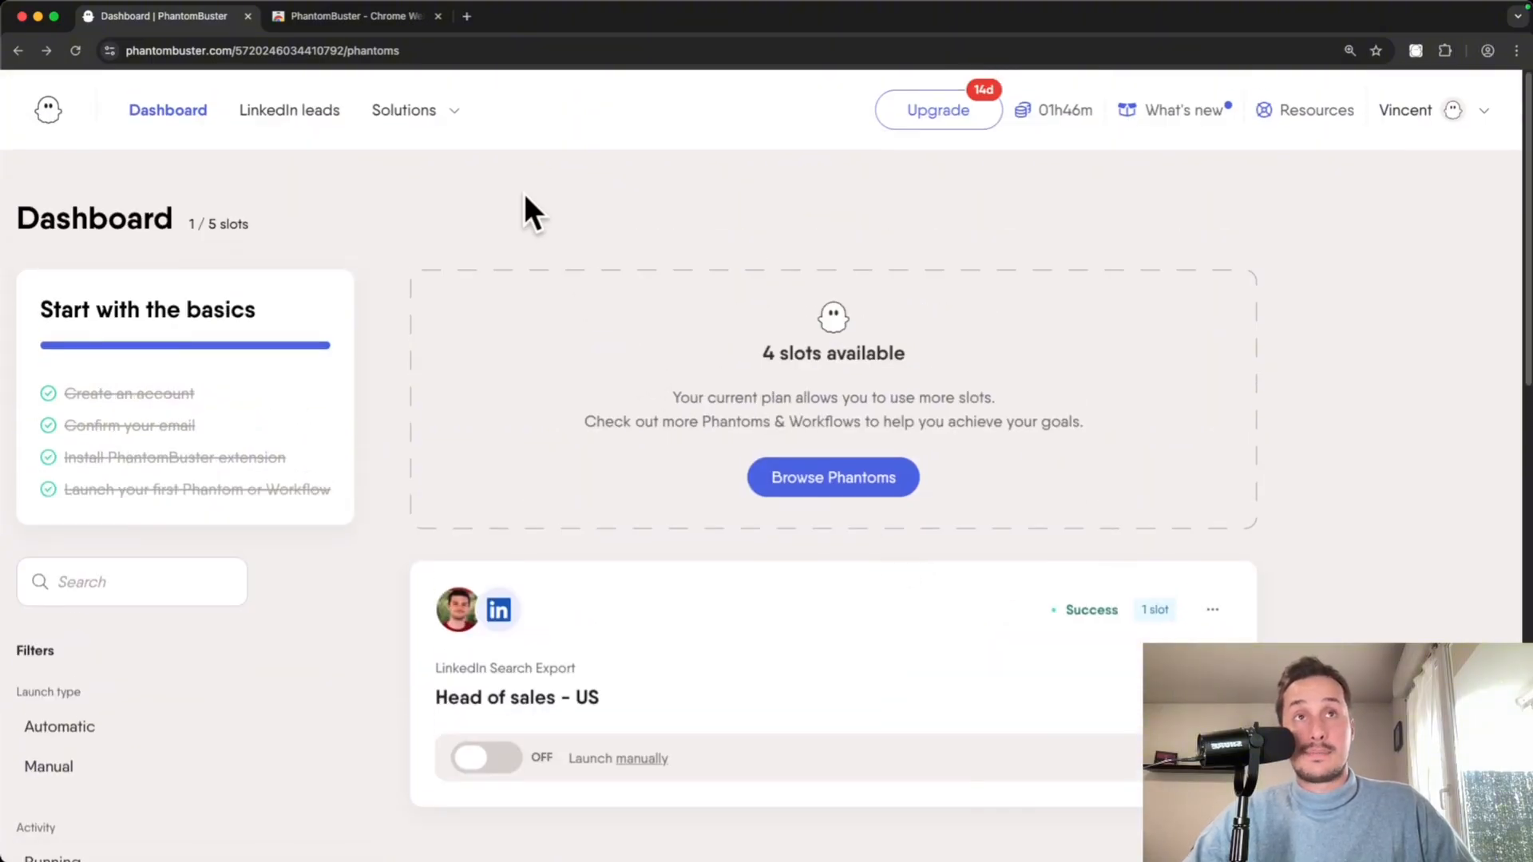
left_click(289, 112, "super")
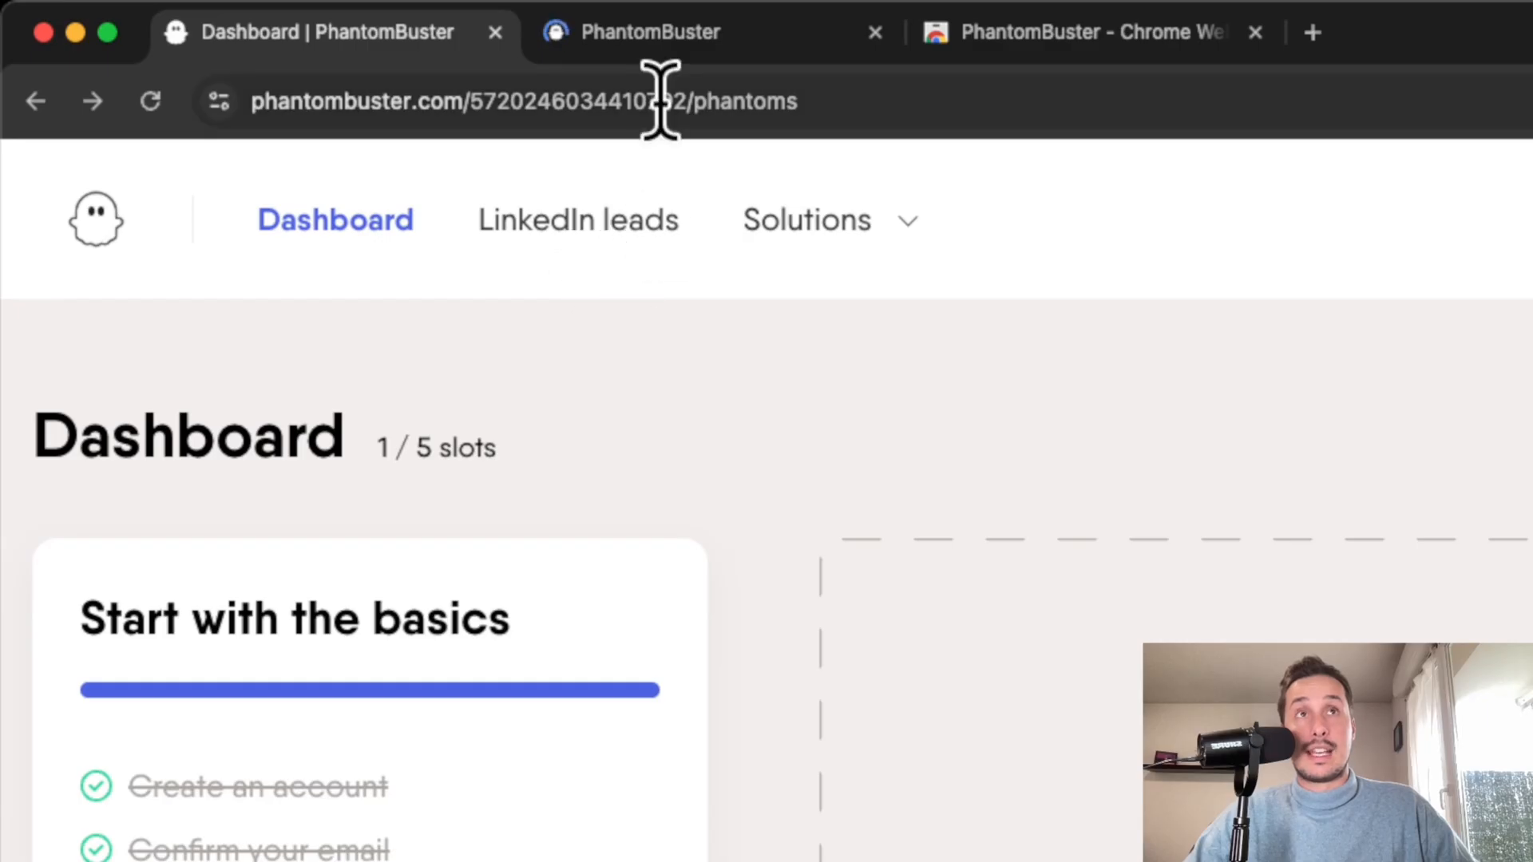
left_click(613, 220)
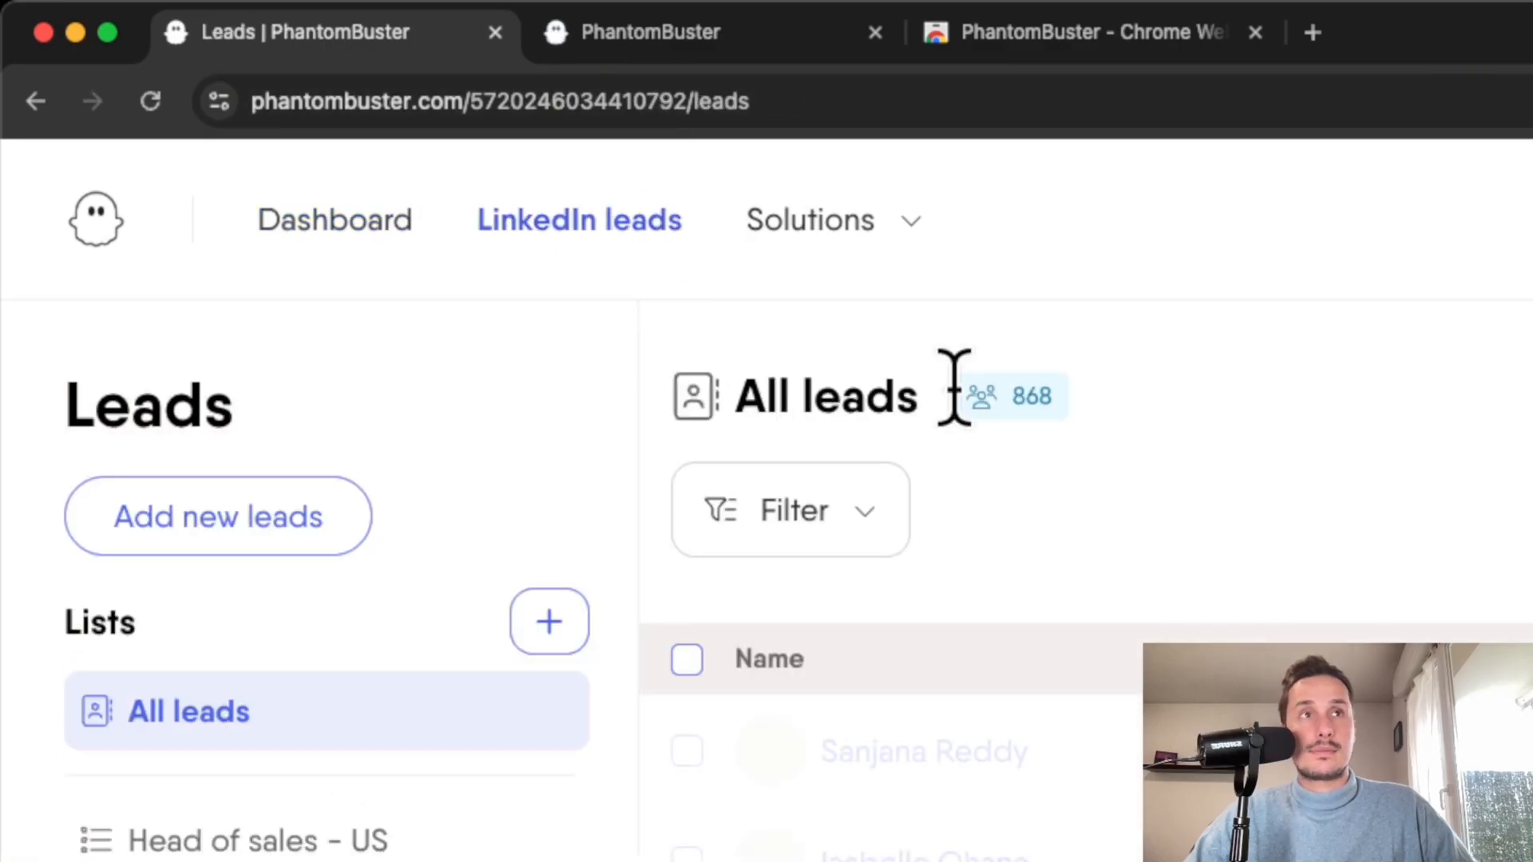
scroll(627, 458, "down", 7)
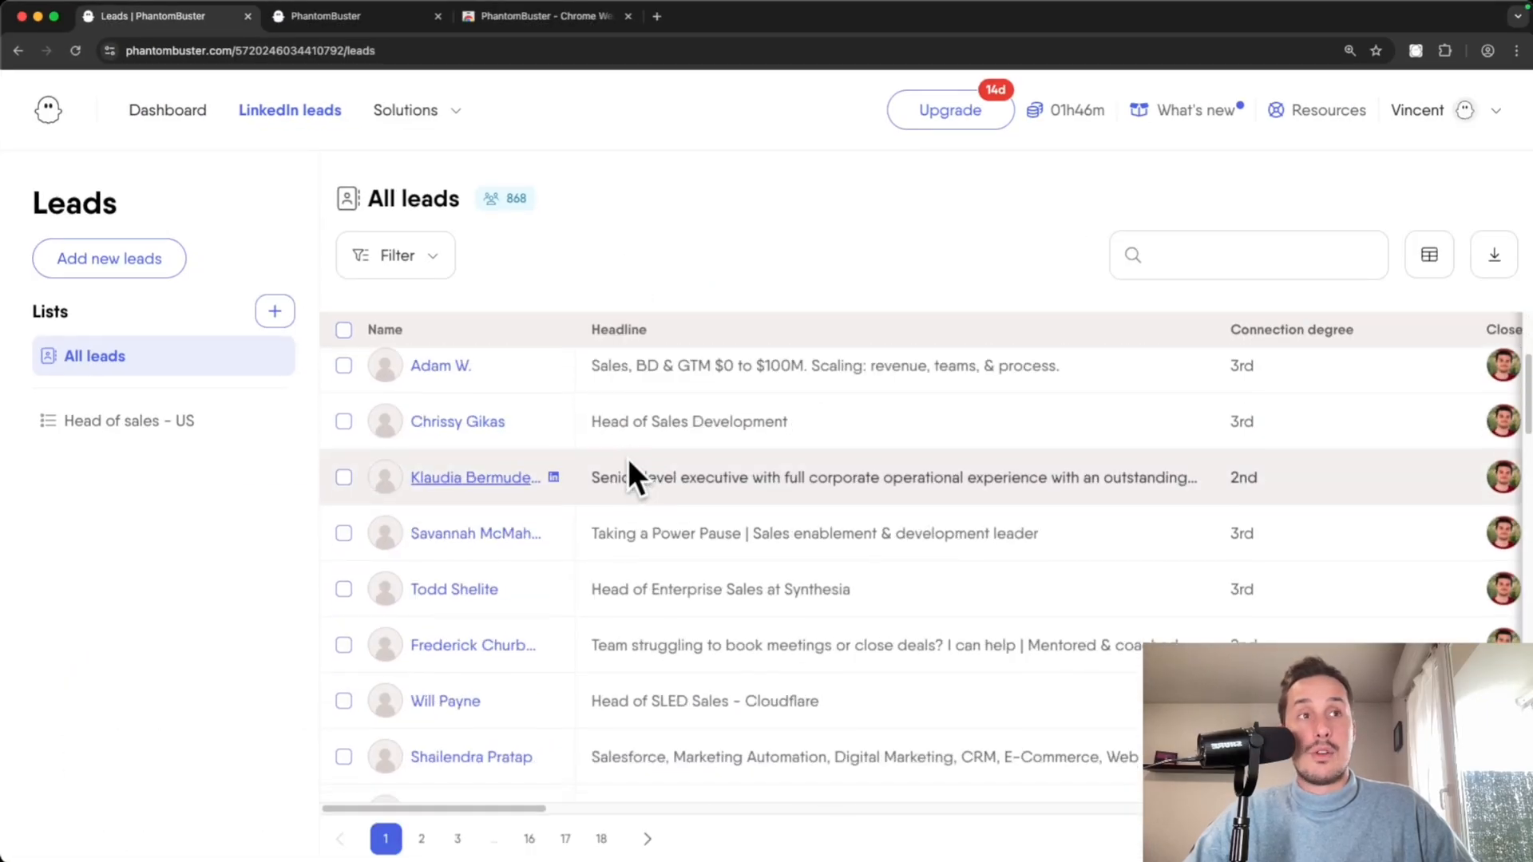
scroll(627, 458, "down", 3)
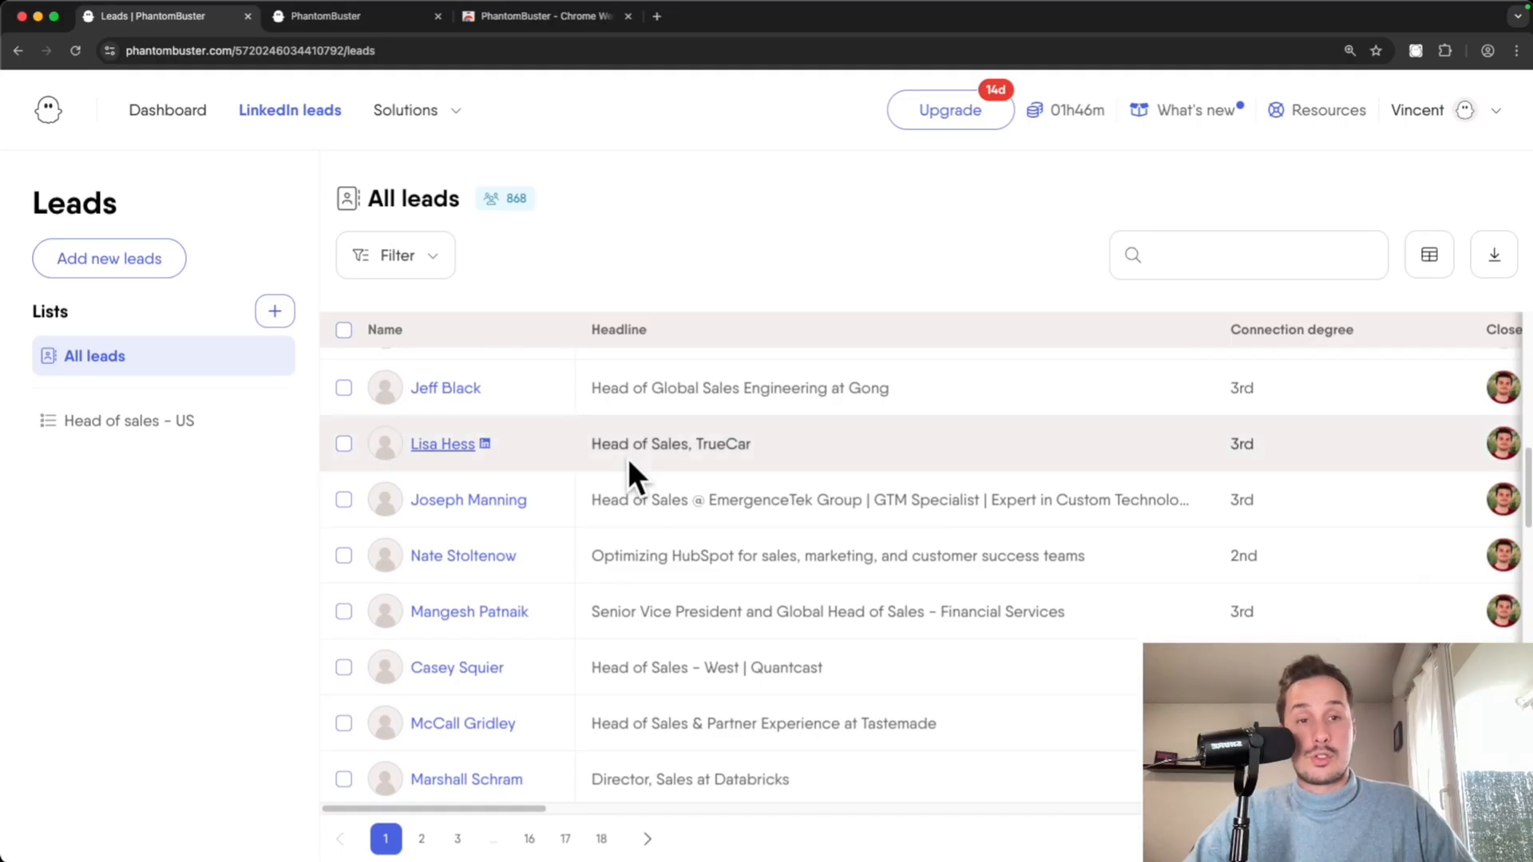
scroll(627, 458, "up", 10)
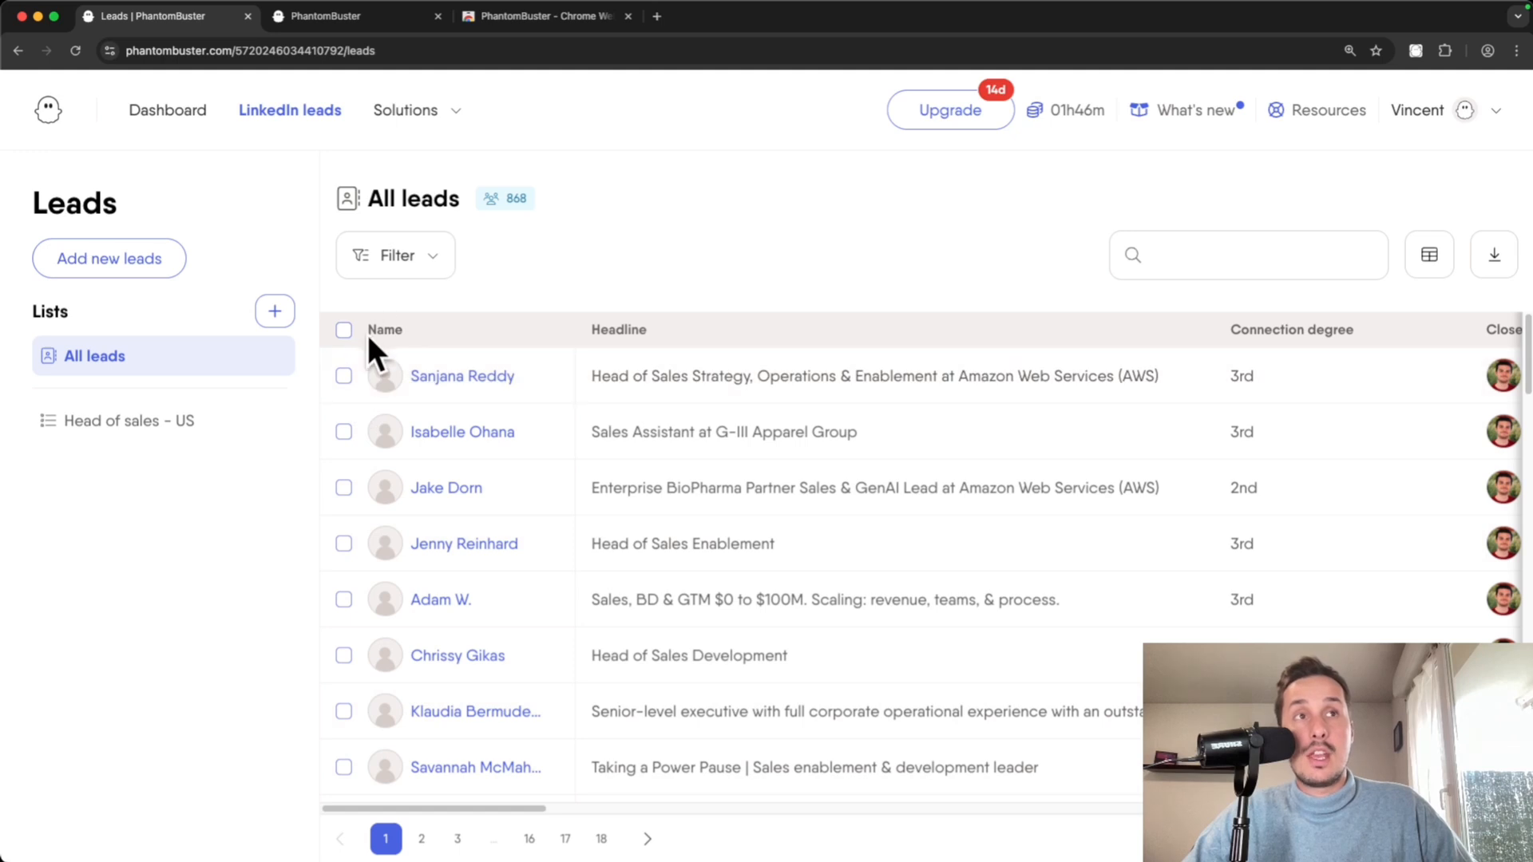
left_click_drag(486, 806, 630, 812)
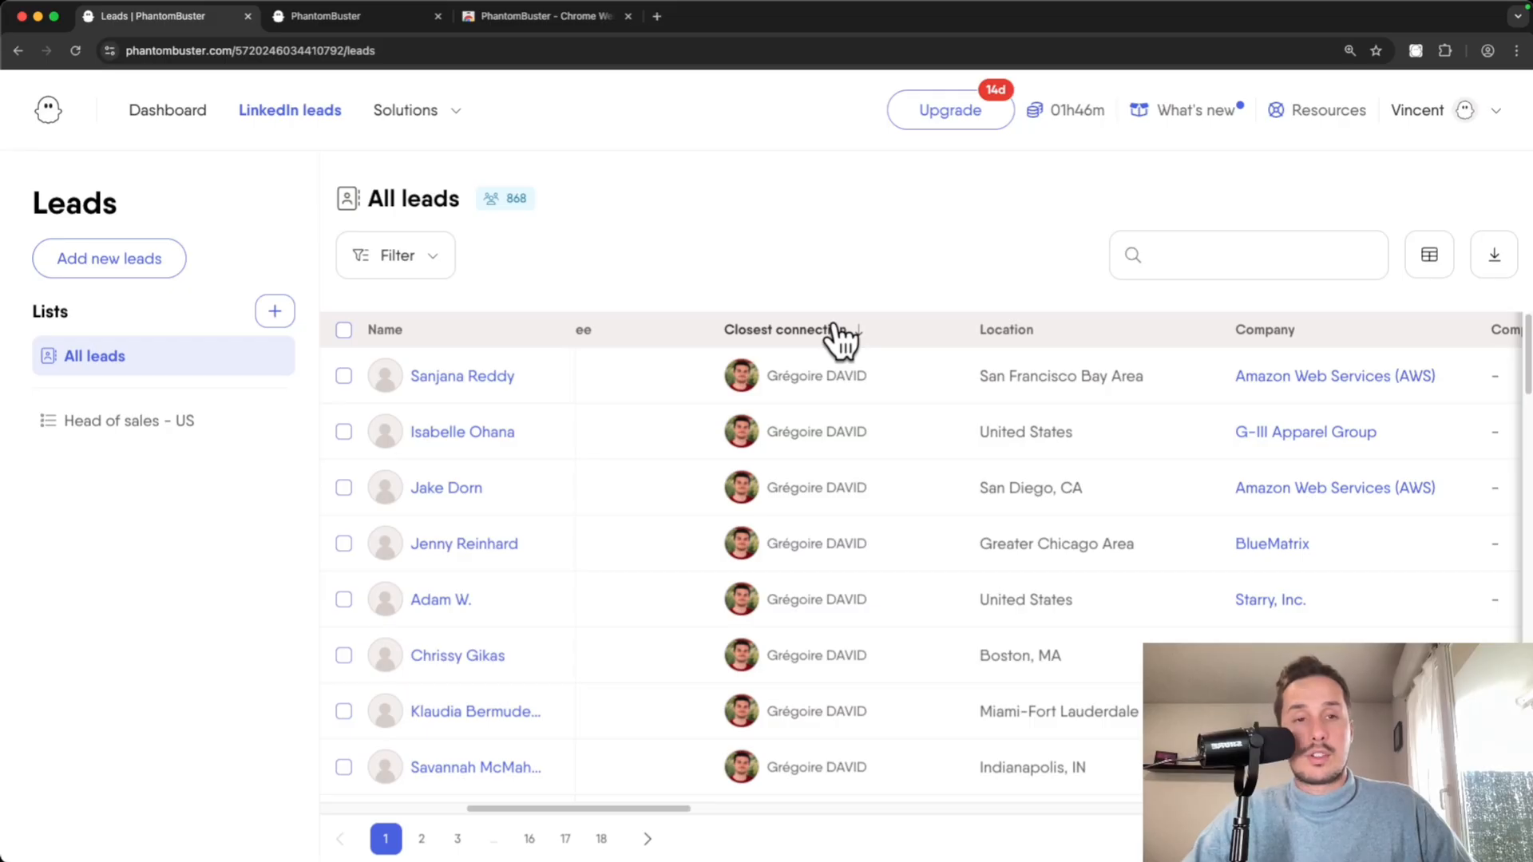
left_click_drag(667, 806, 814, 808)
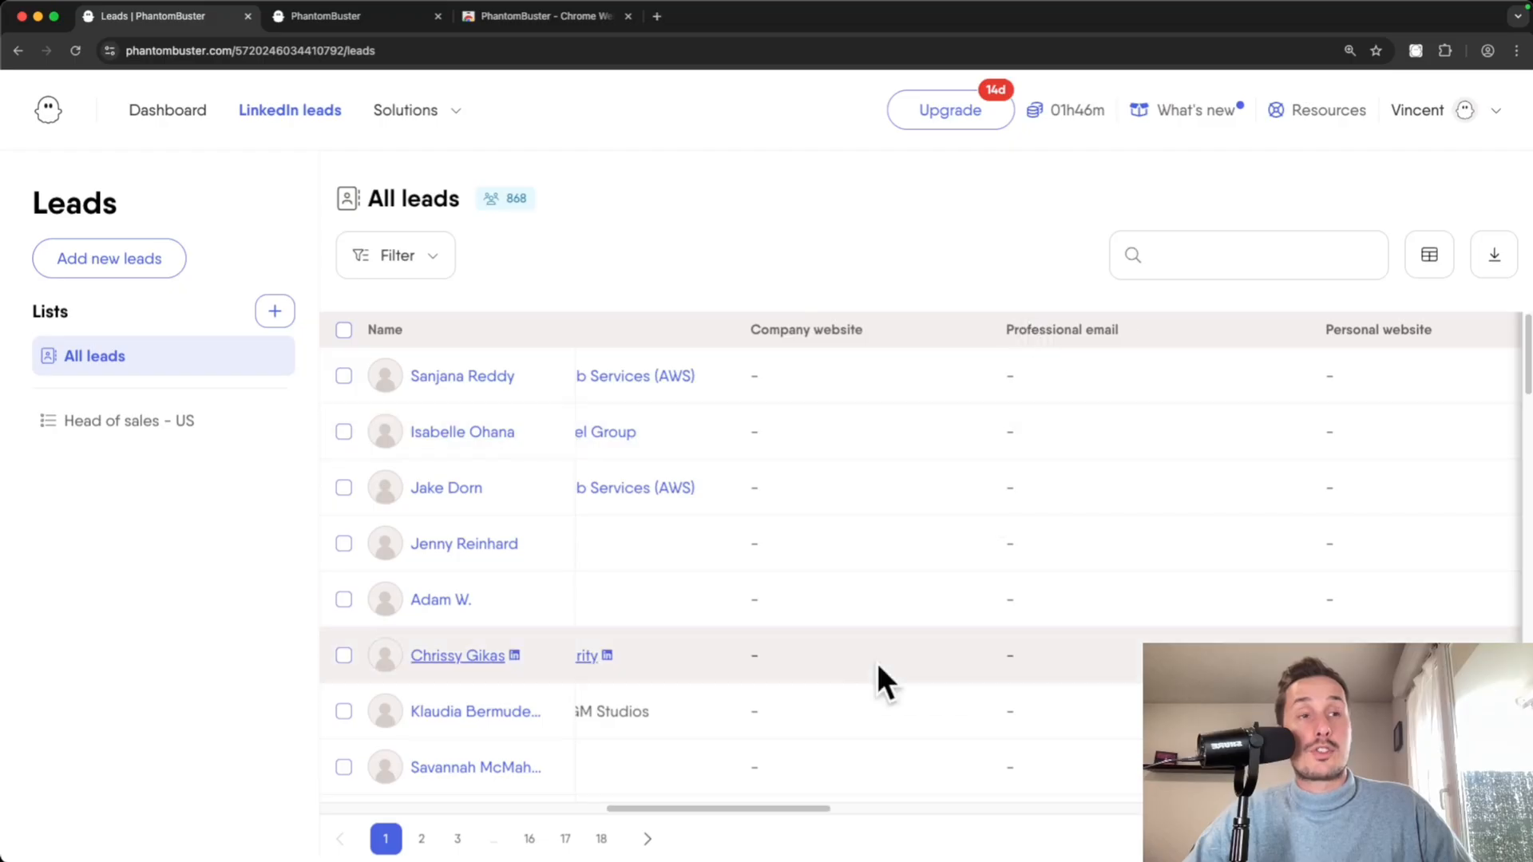
left_click_drag(771, 805, 1242, 808)
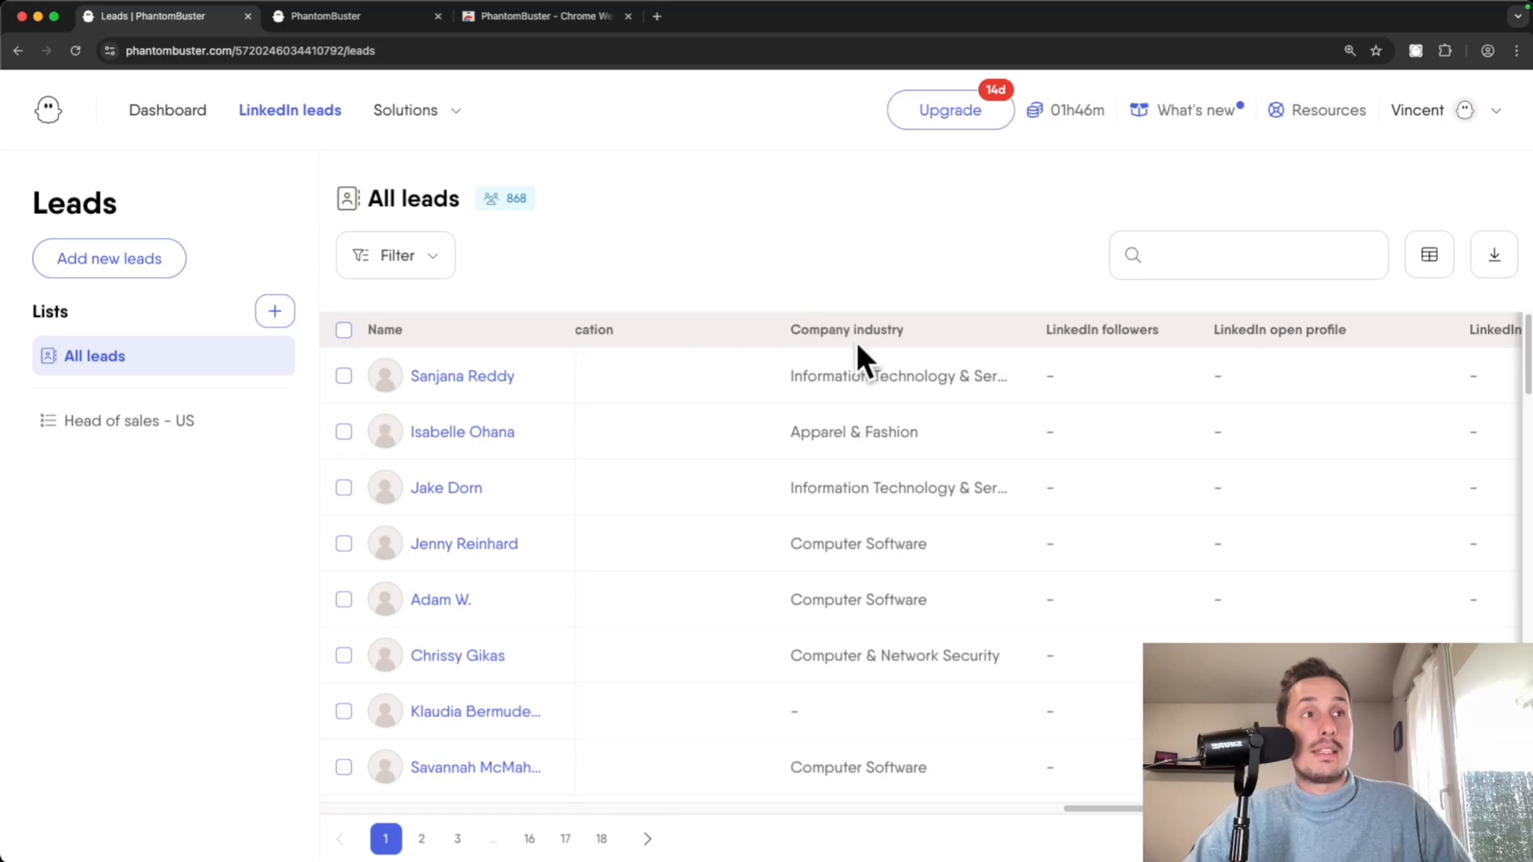
left_click_drag(1149, 808, 1417, 808)
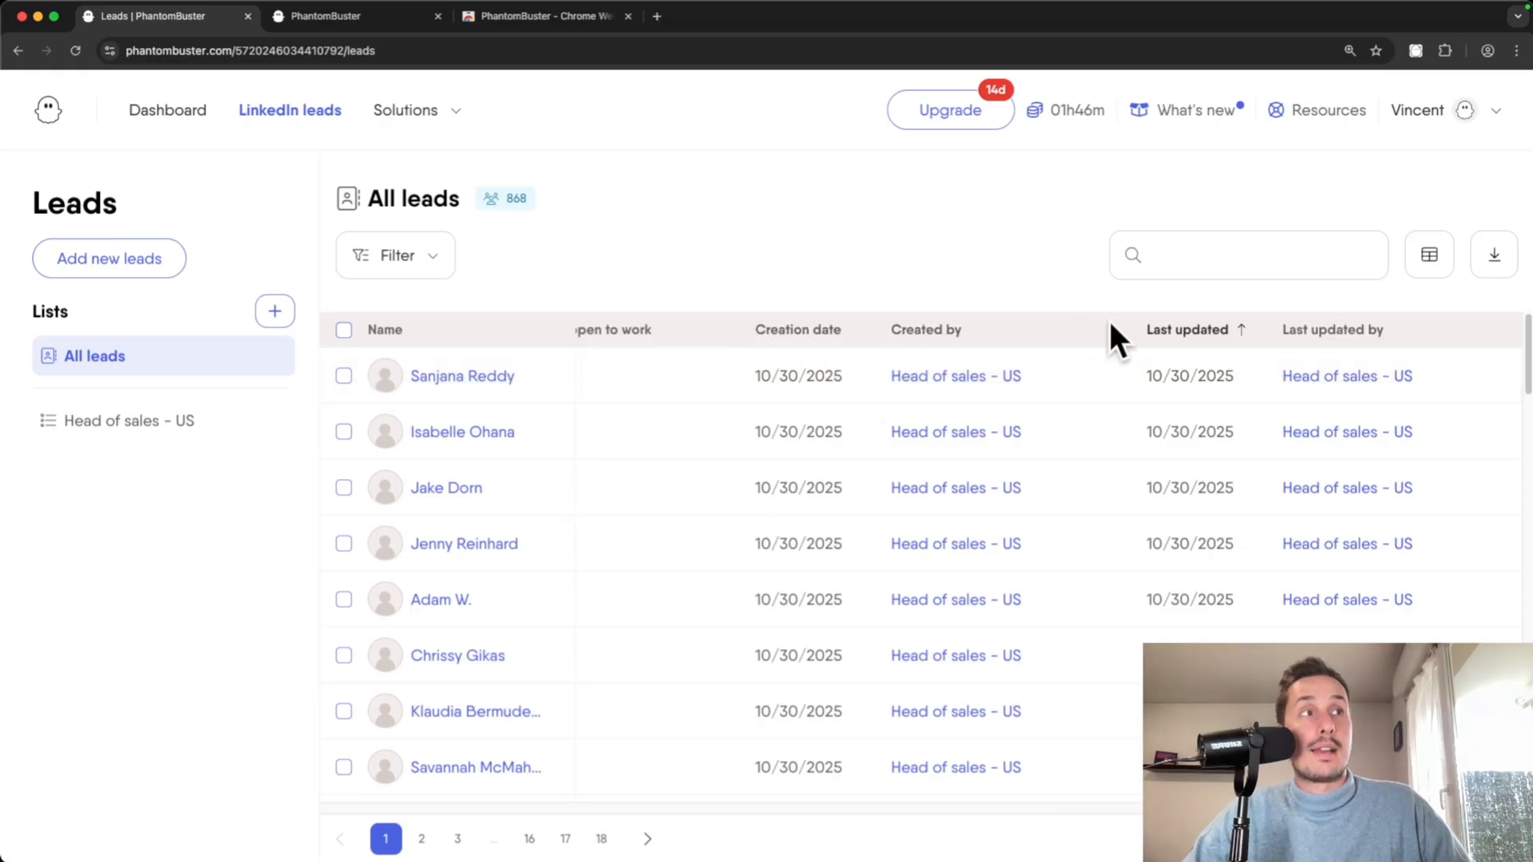
- Sort the leads by Last updated and add a first filter condition
left_click(1230, 334)
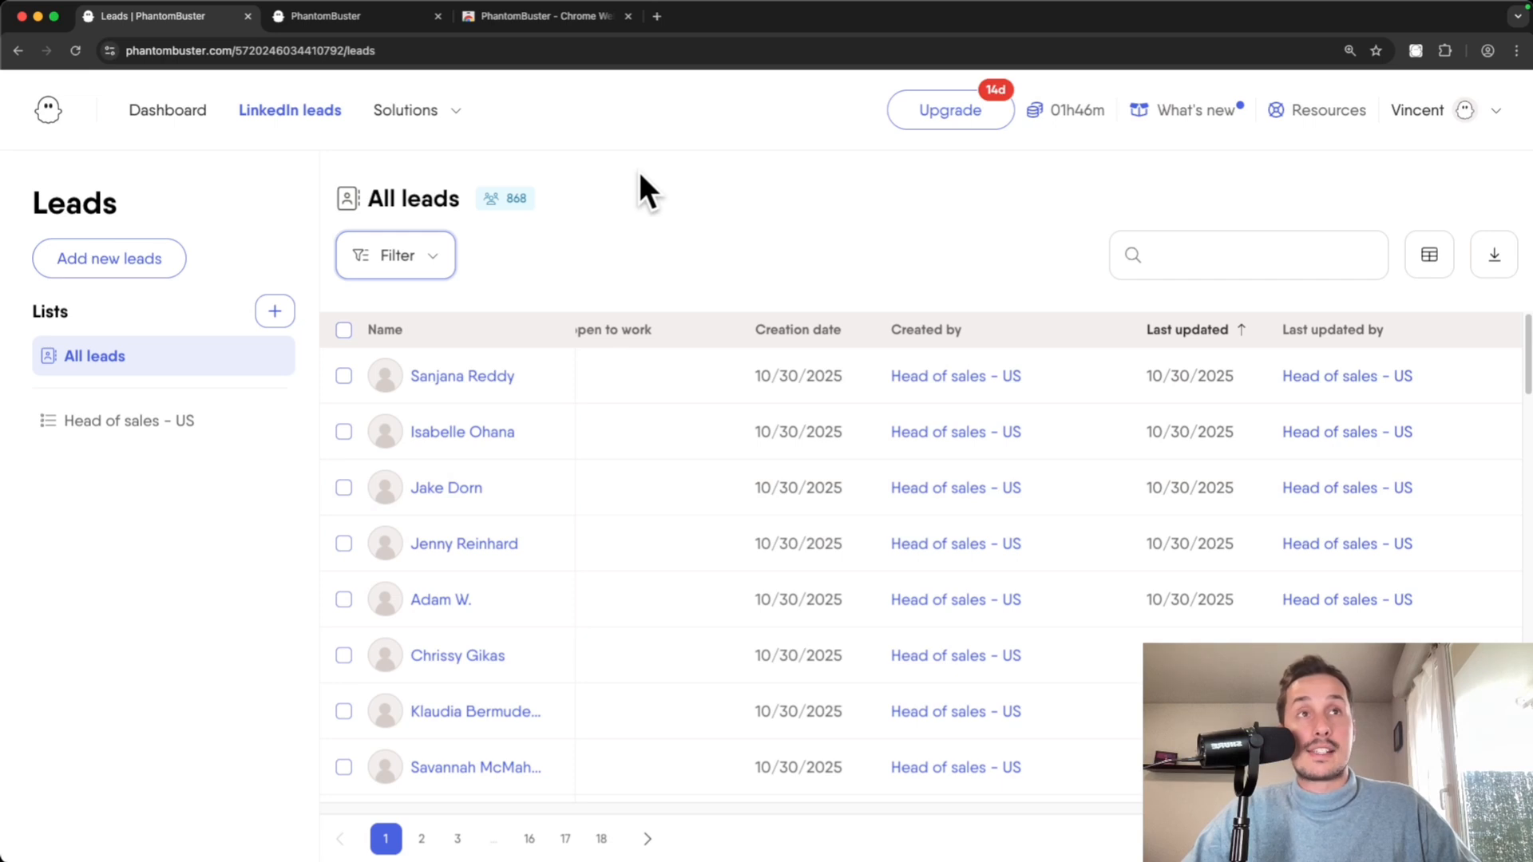
left_click(431, 266)
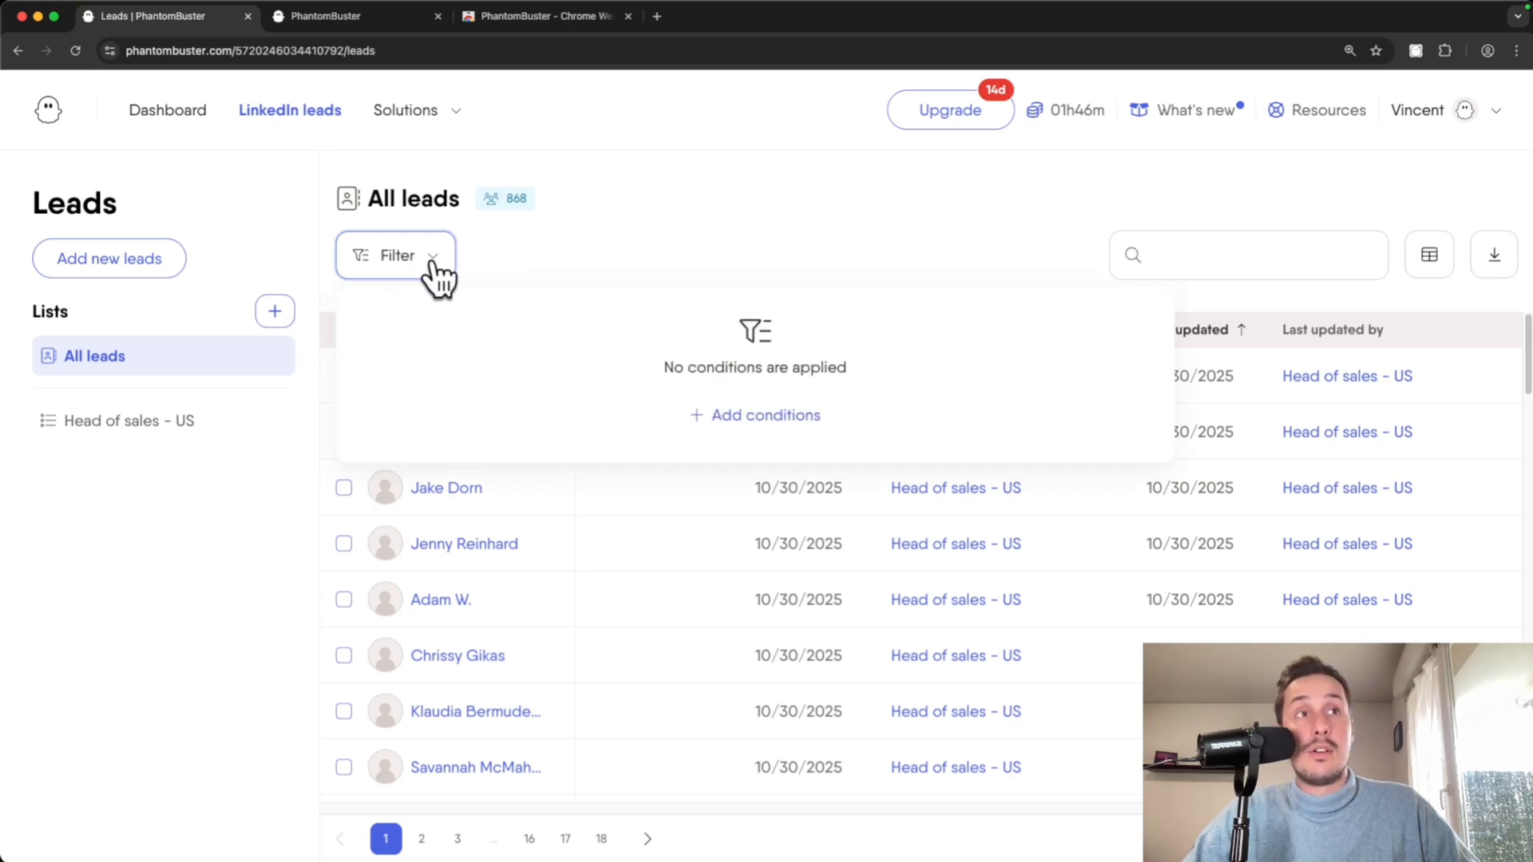
left_click(743, 423)
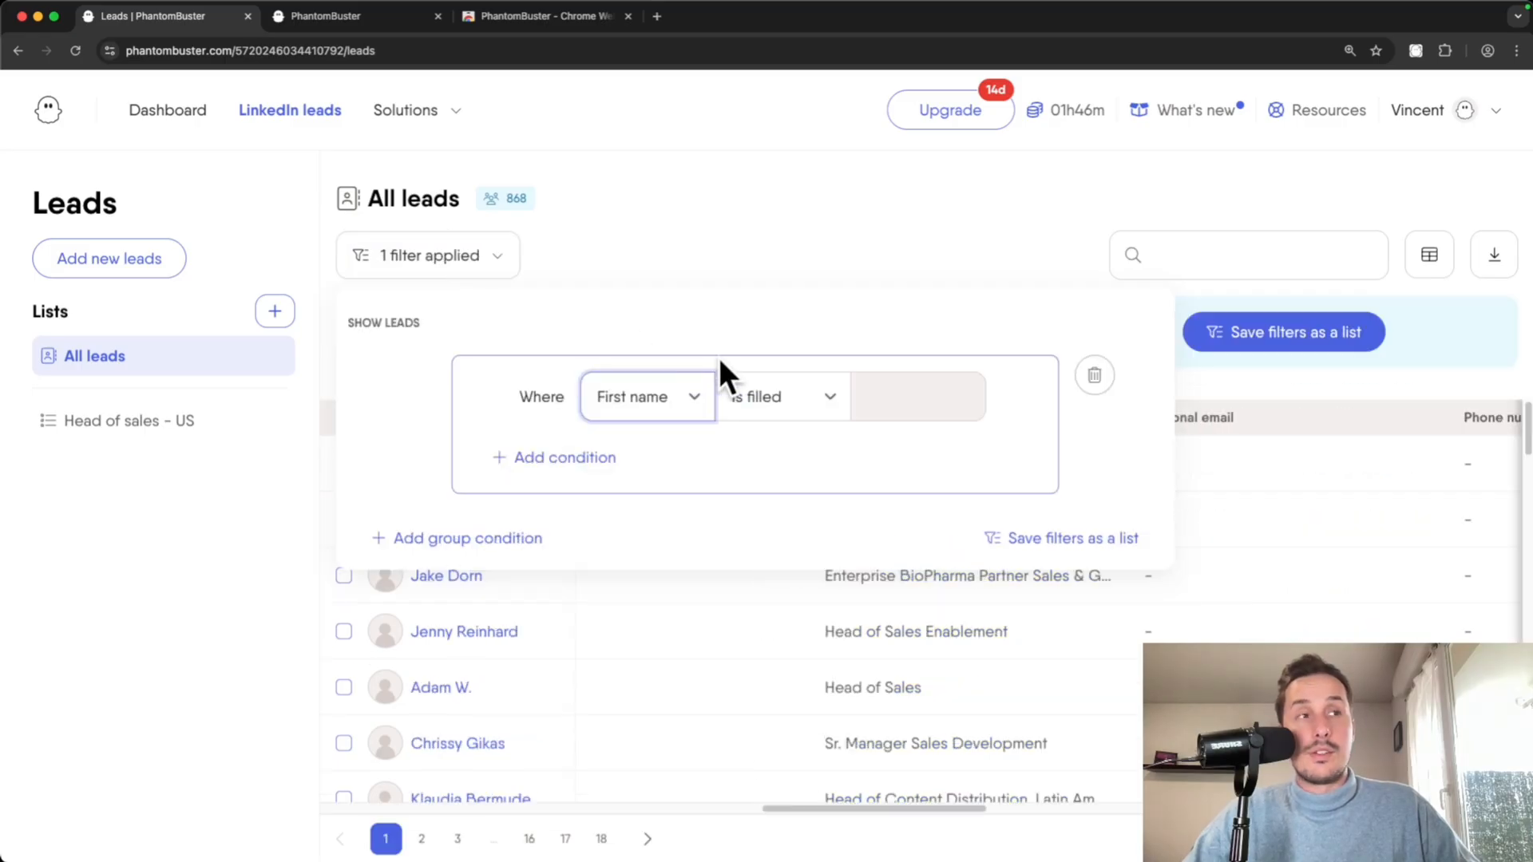
left_click(1234, 546)
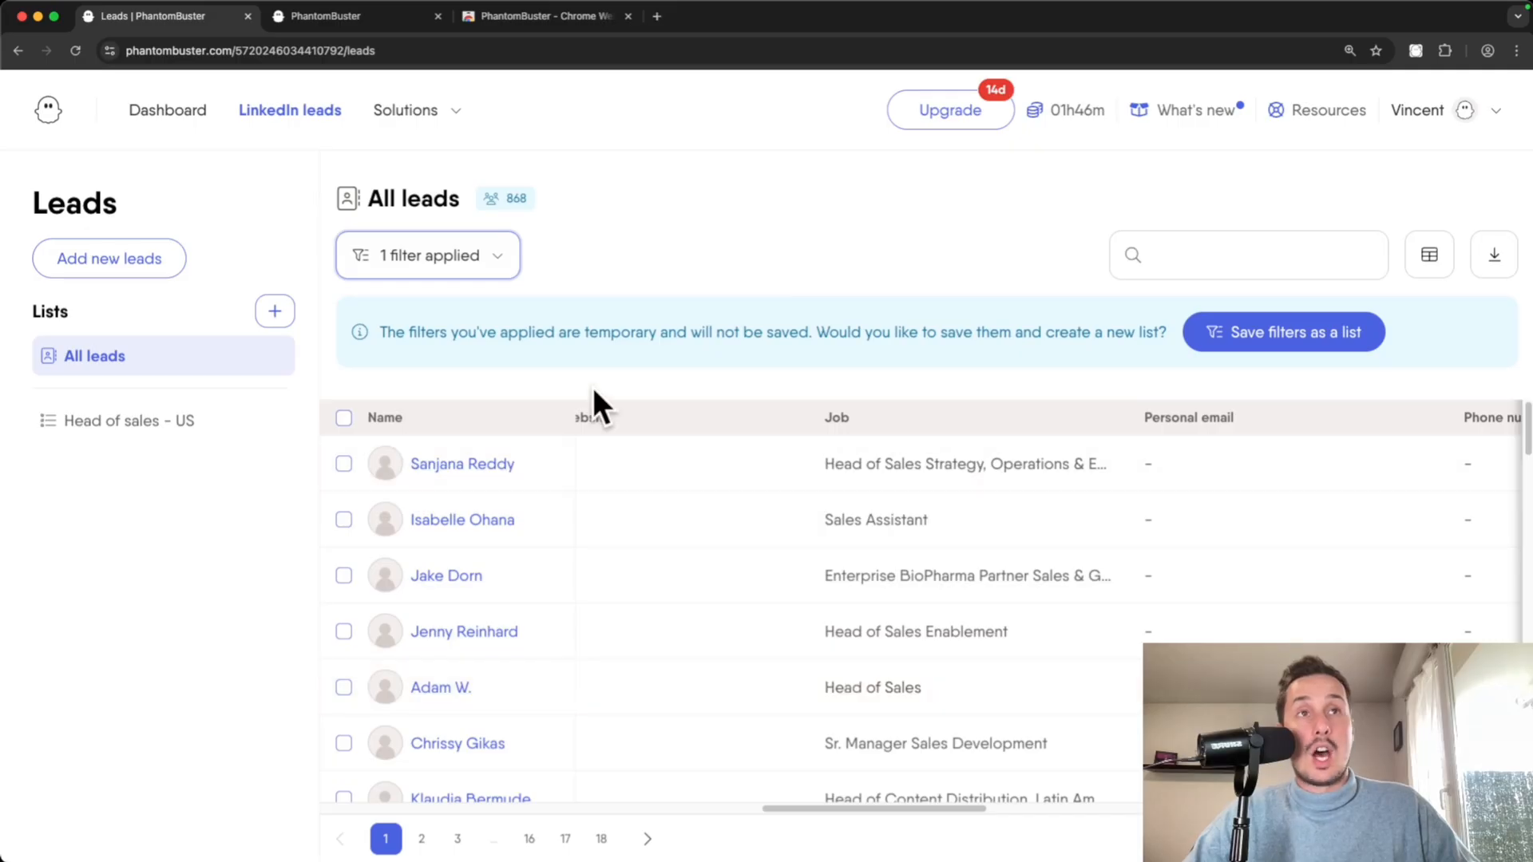
left_click(515, 280)
- Filter leads to Job contains 'head of sales', narrowing 868 leads to 364
left_click(647, 395)
scroll(731, 518, "down", 2)
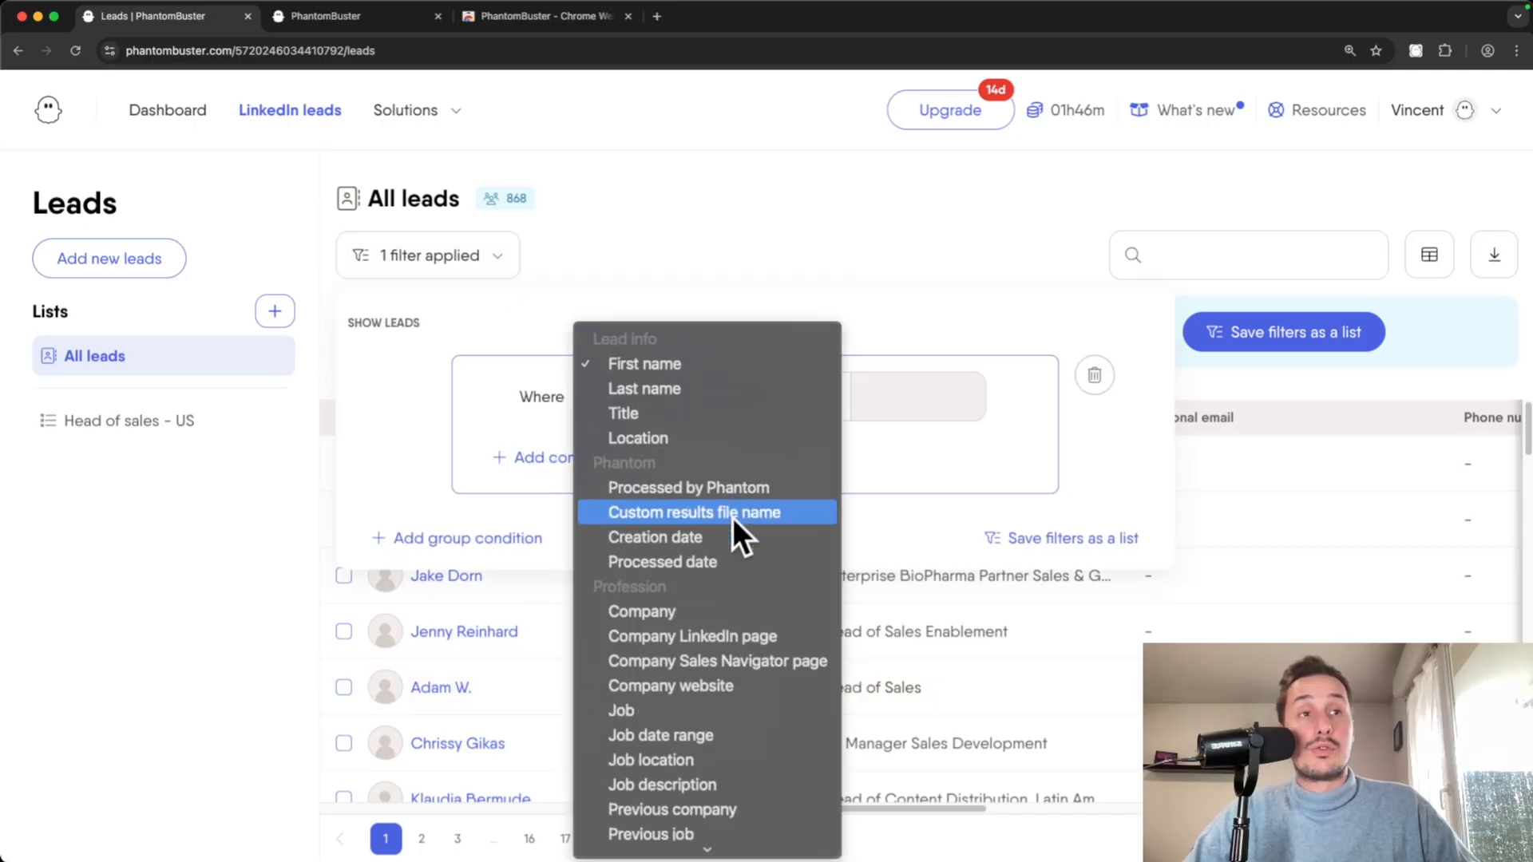
left_click(670, 677)
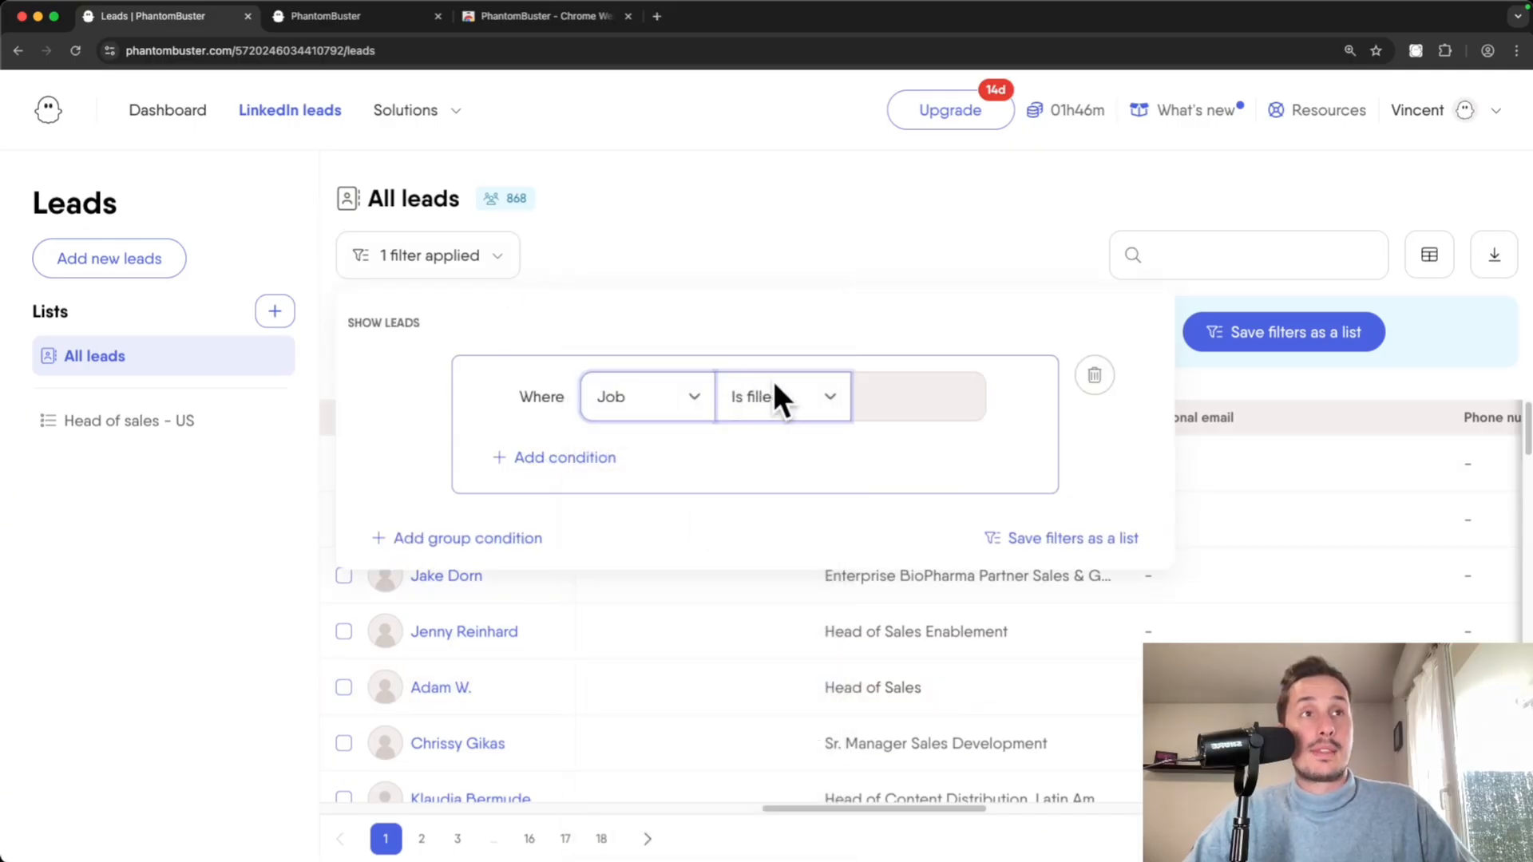
left_click(758, 394)
left_click(777, 495)
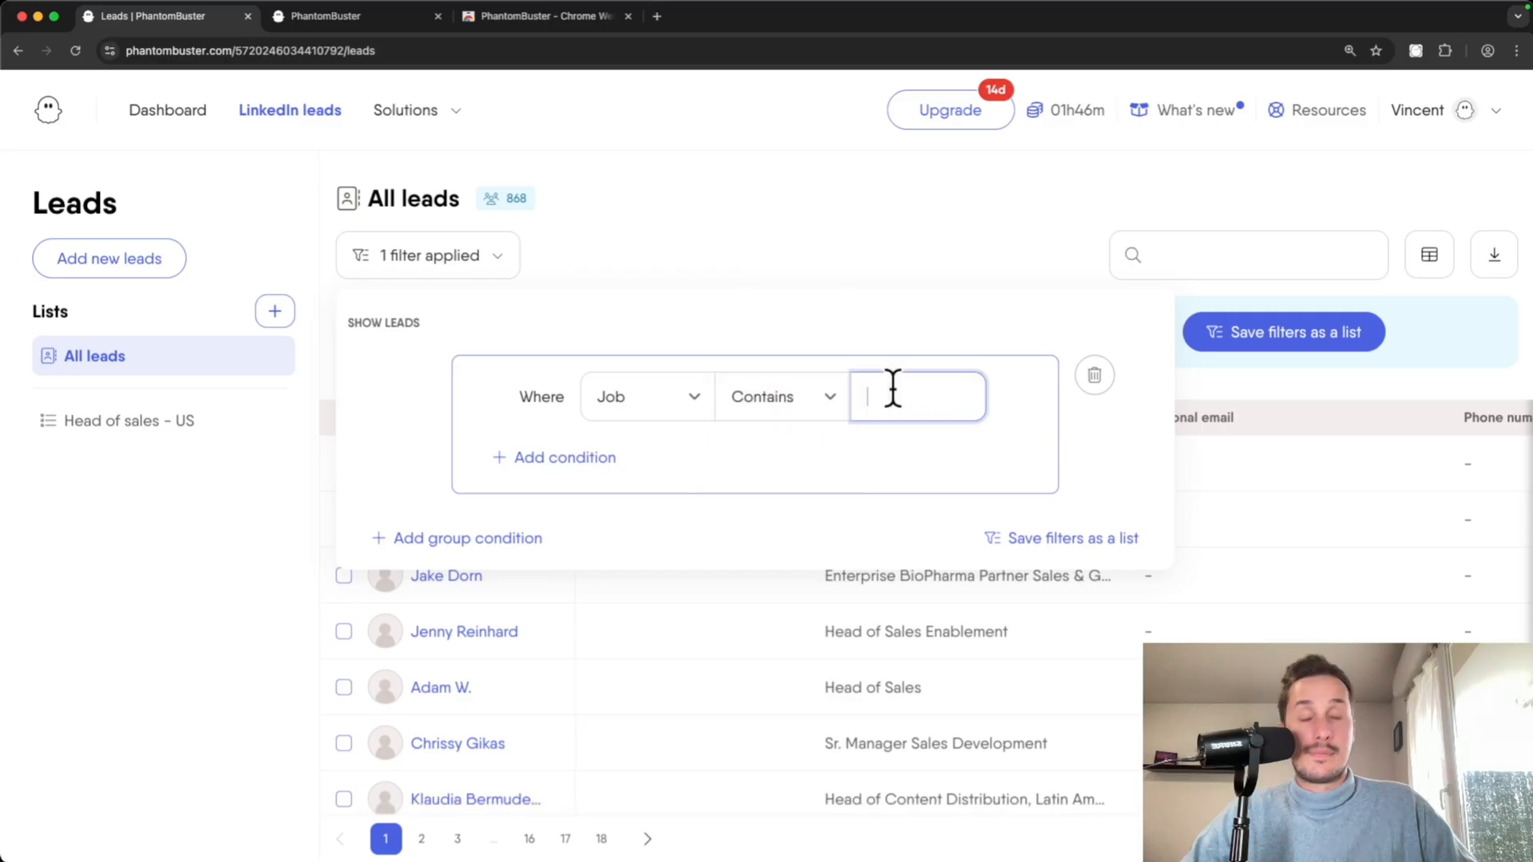
type("head of ")
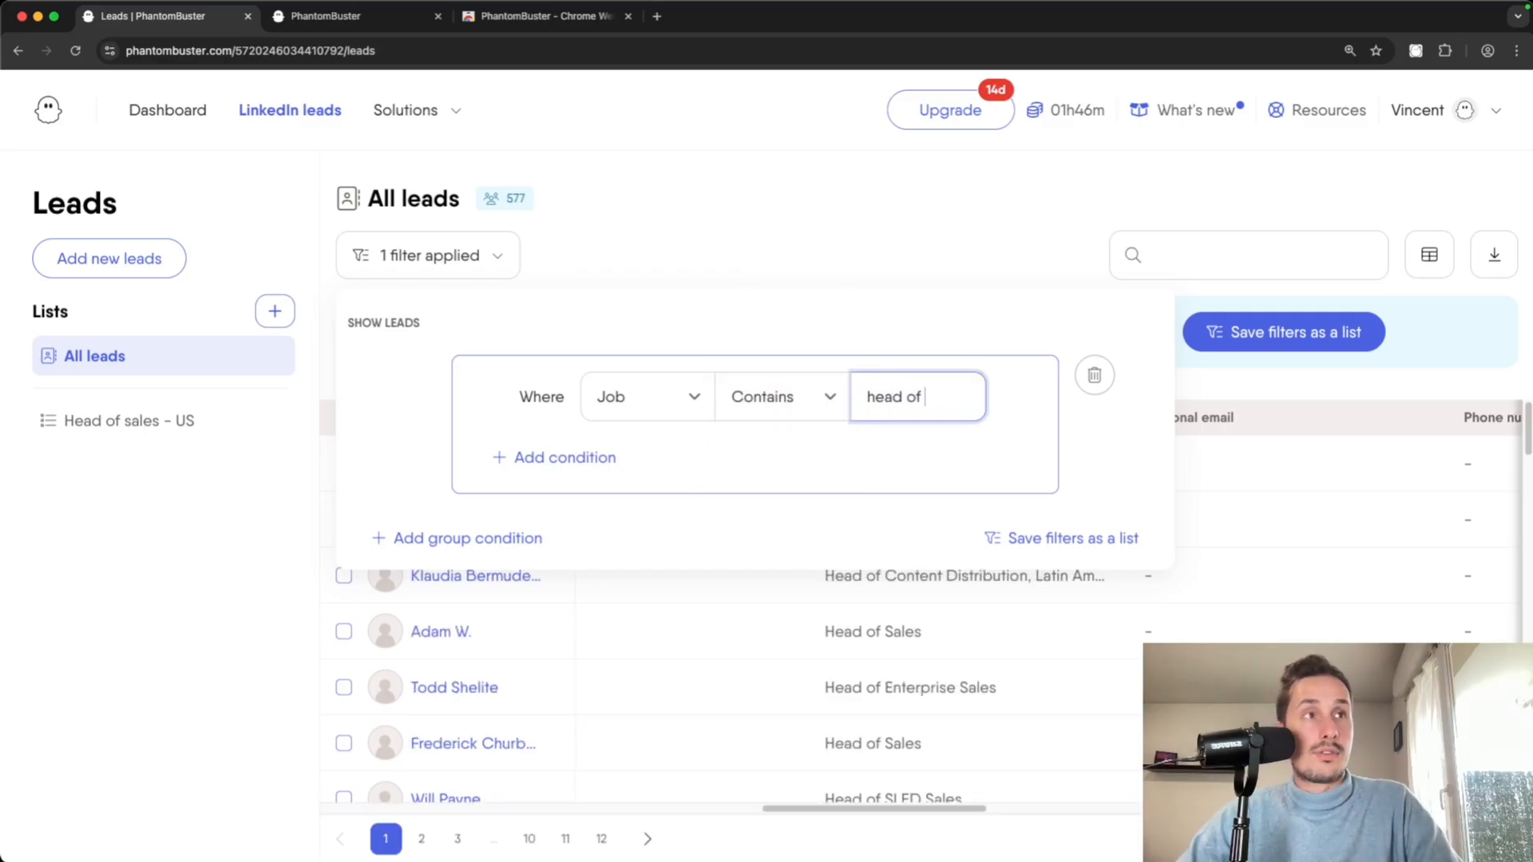
type("sales")
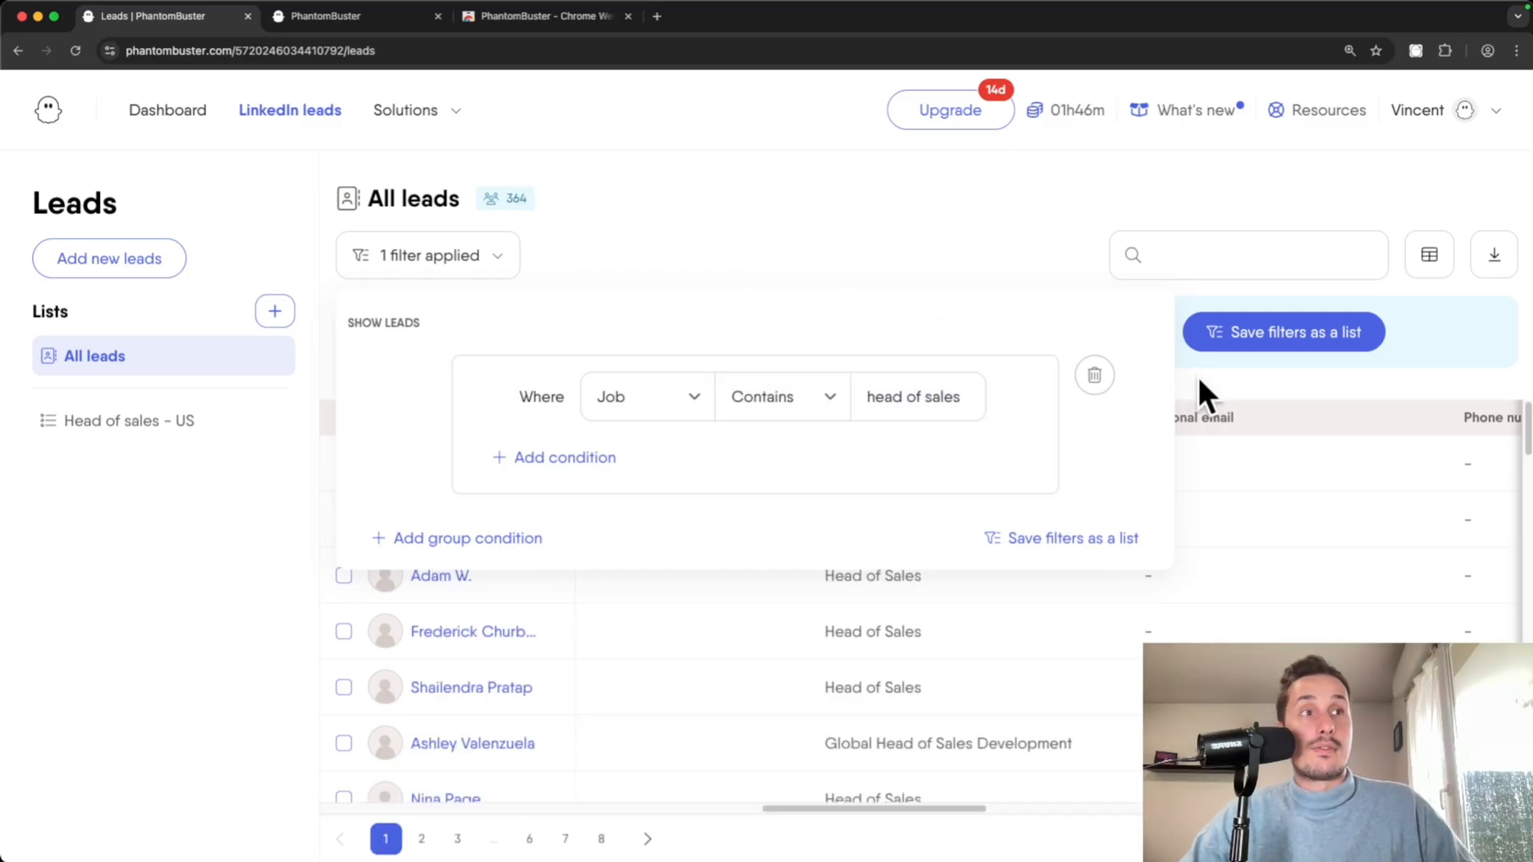
left_click(1195, 376)
scroll(909, 559, "down", 5)
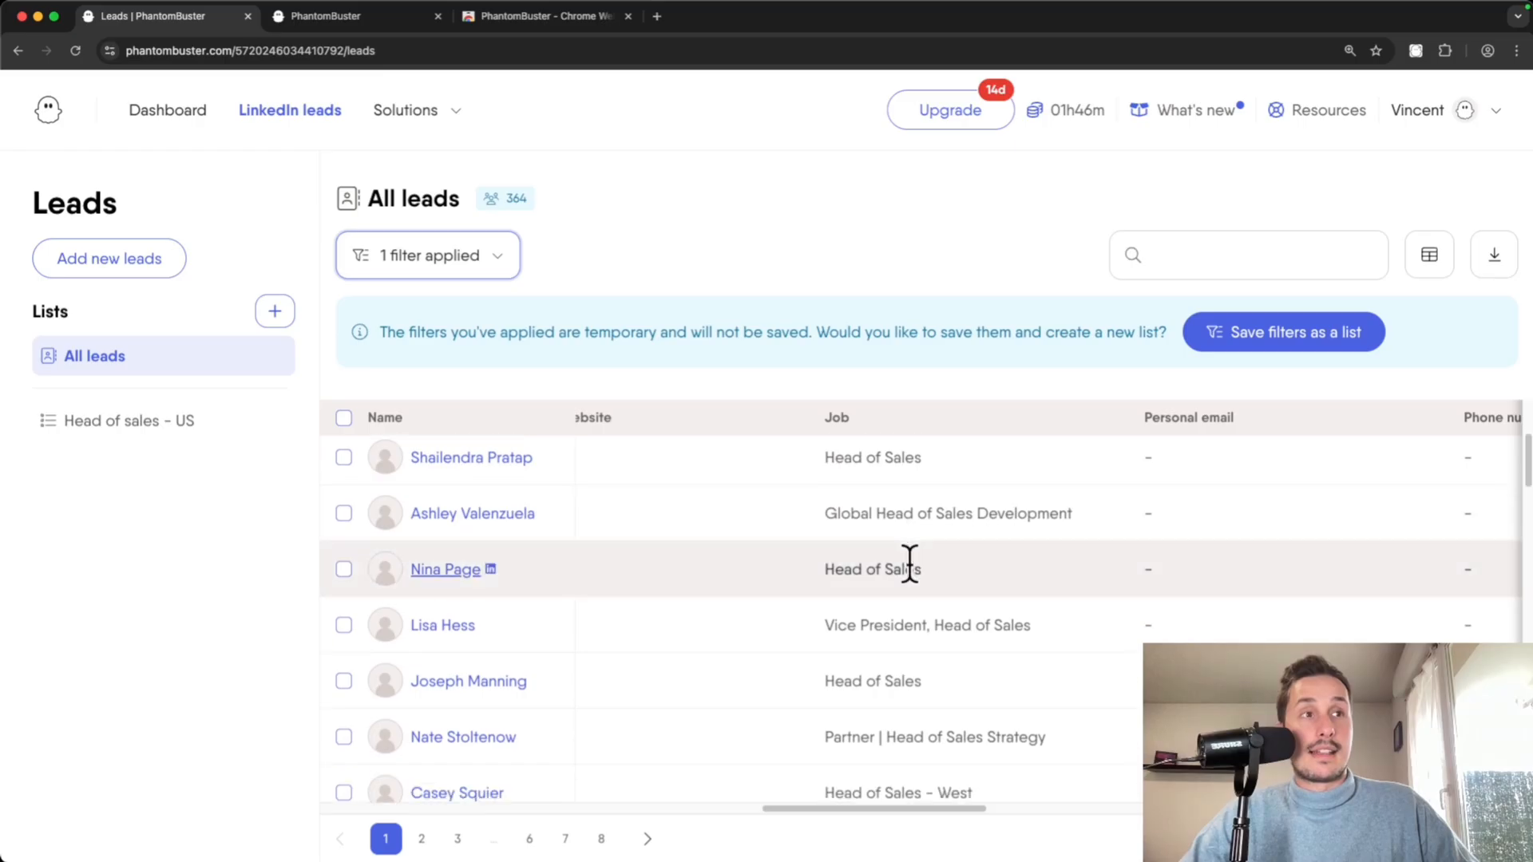
scroll(902, 568, "up", 5)
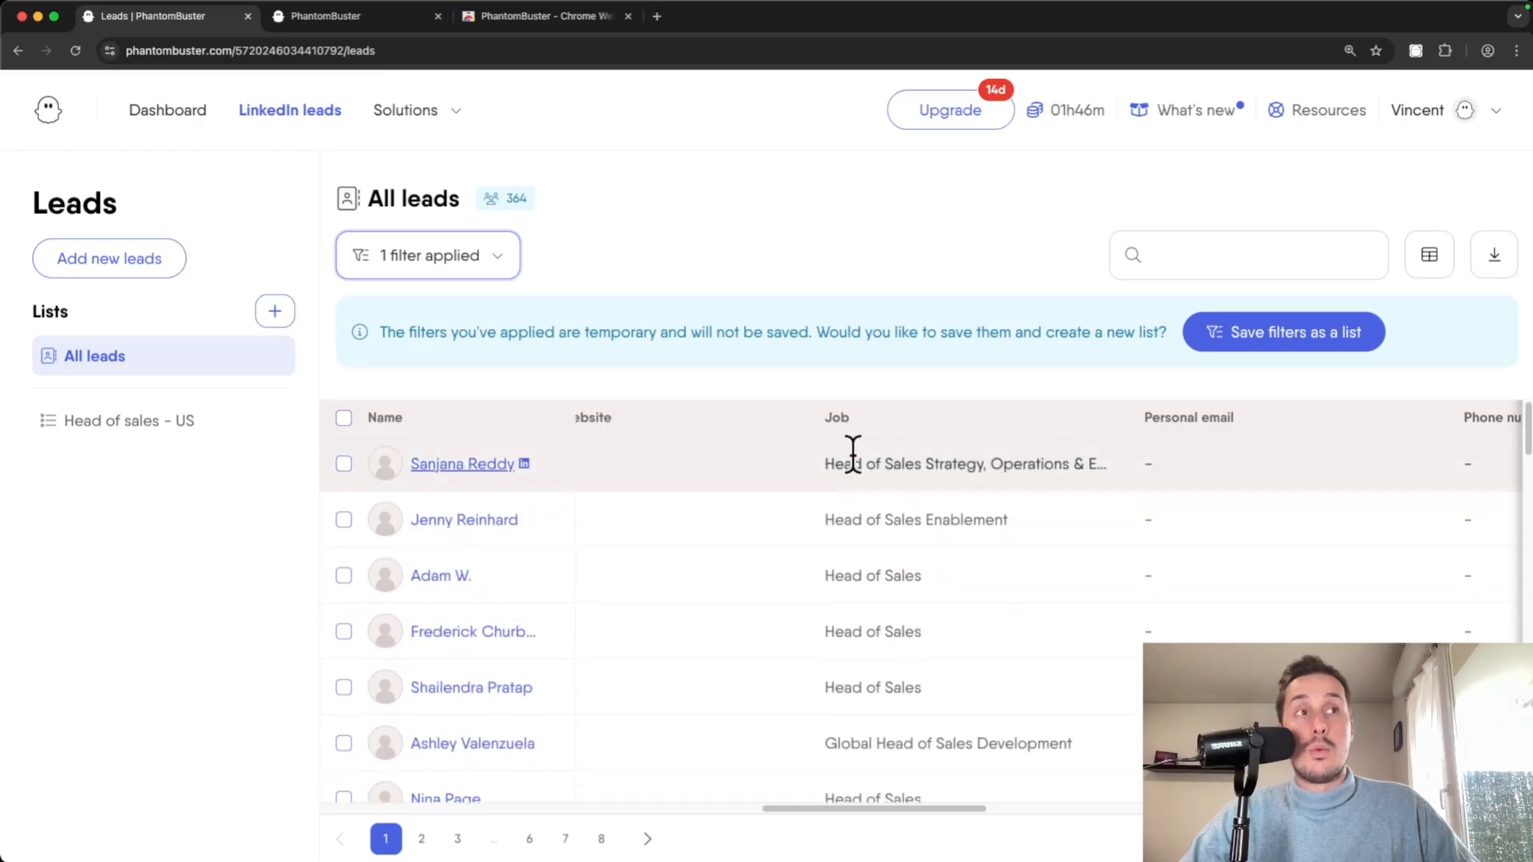
scroll(869, 643, "down", 1)
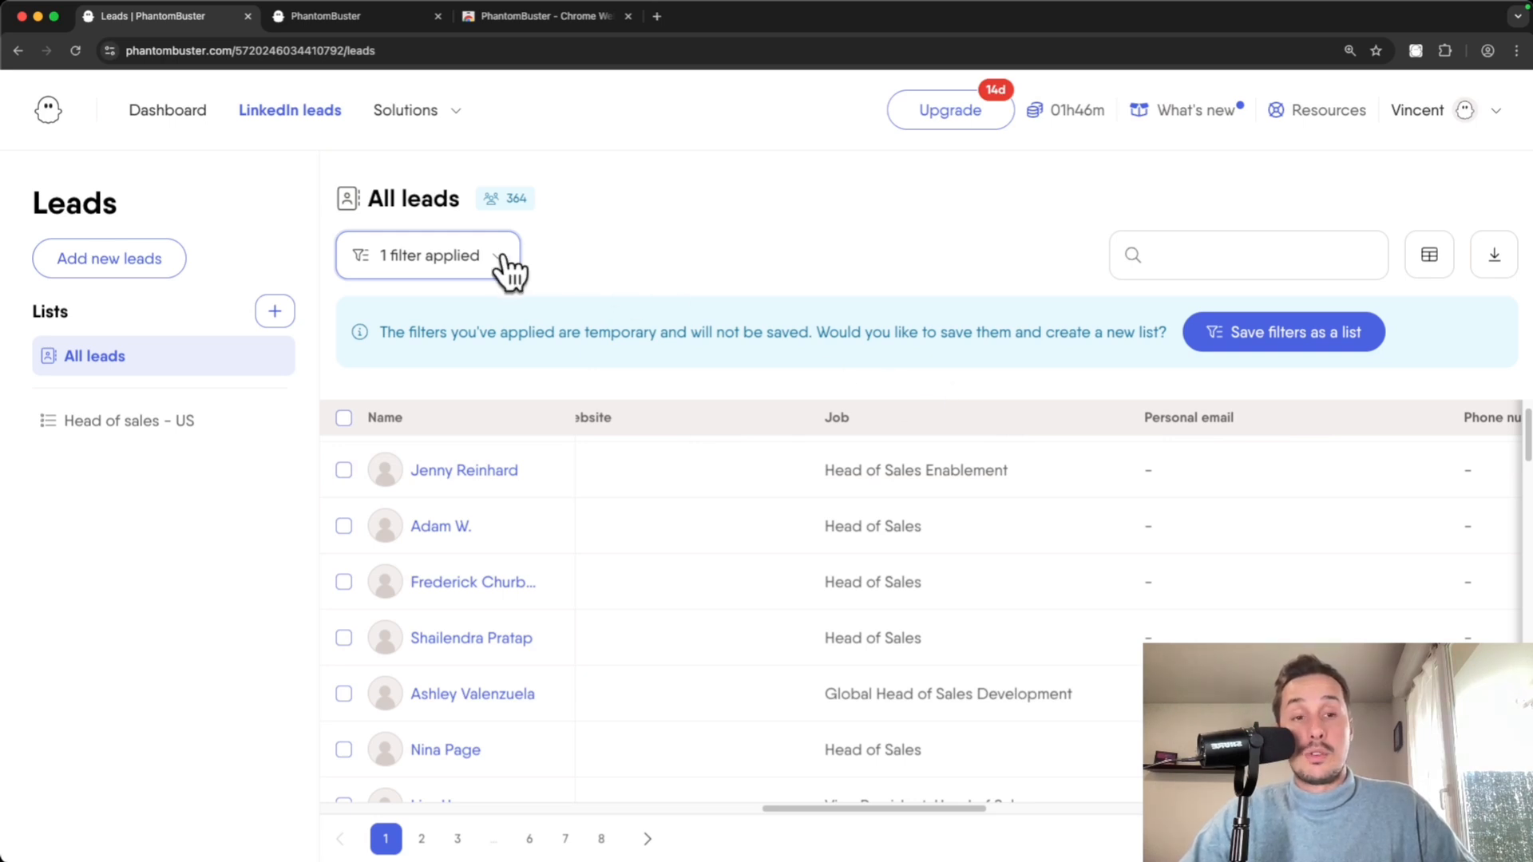
- Save the 364 filtered leads as a new list called 'Only head of sales'
left_click(1261, 350)
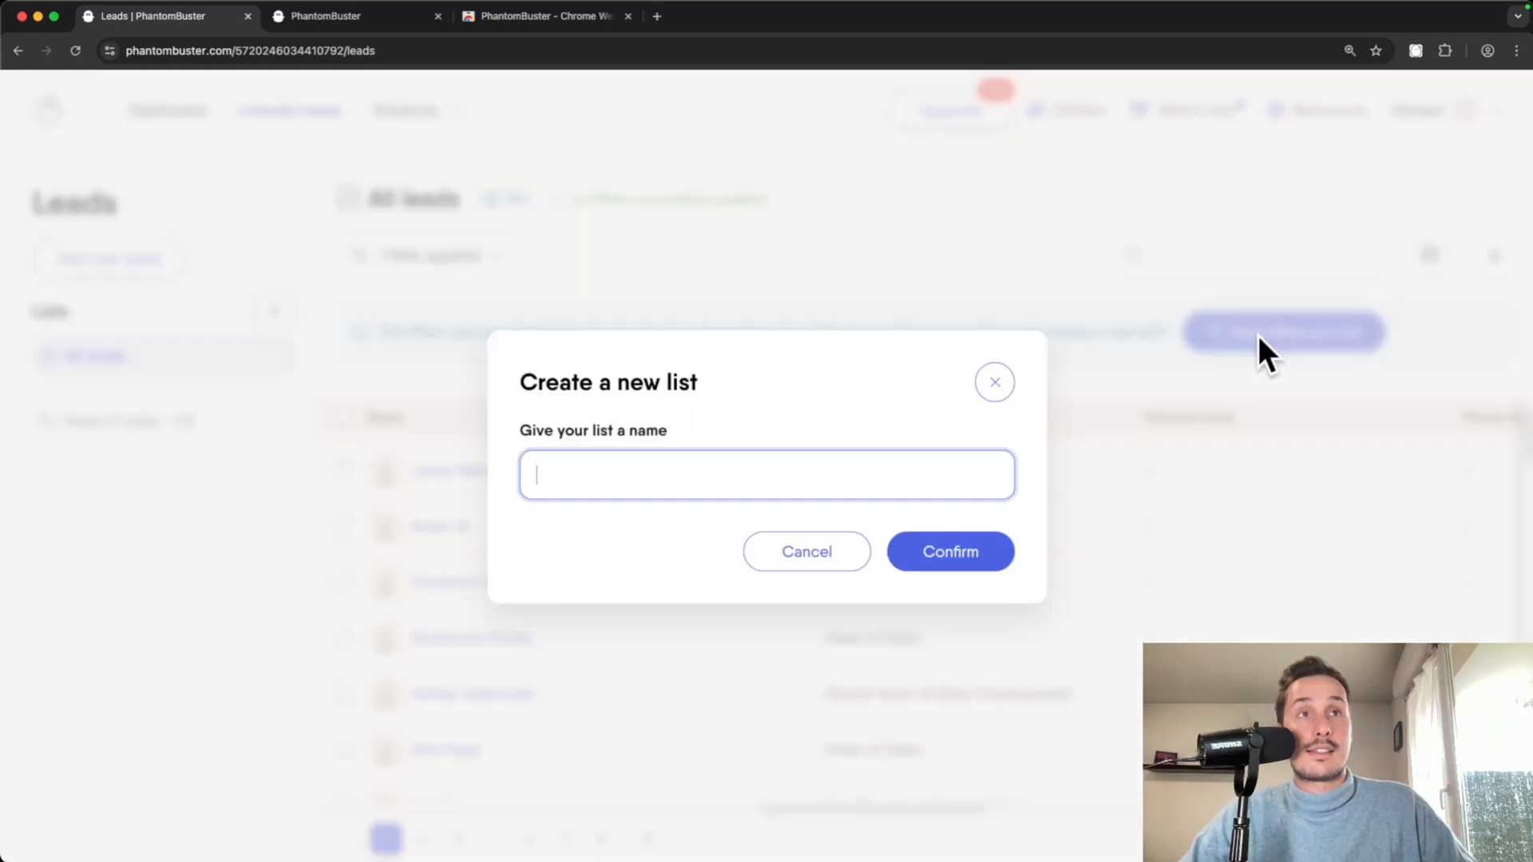
type("Only head of sales")
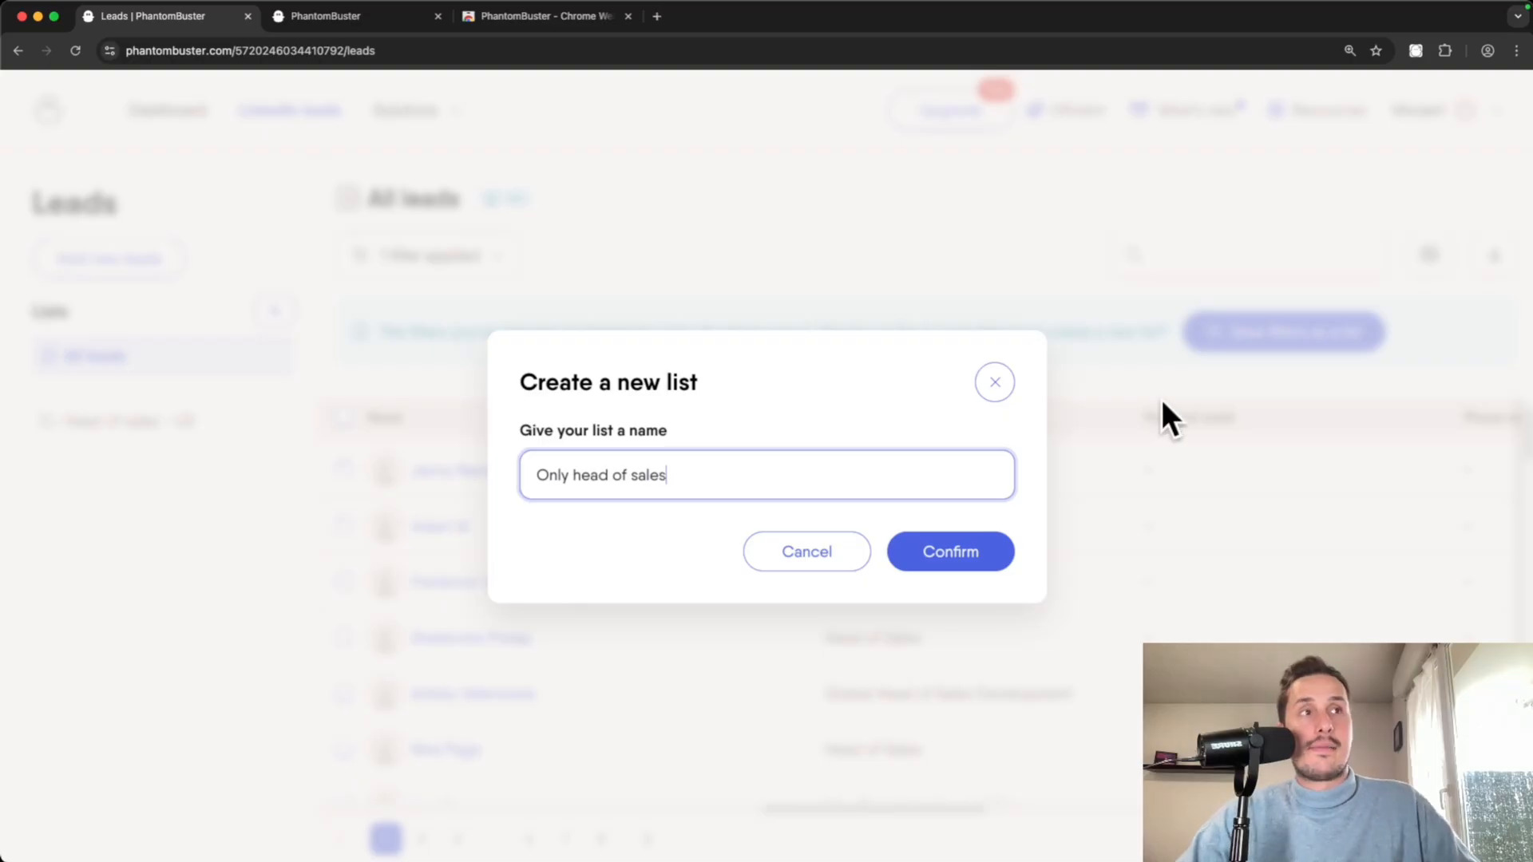
left_click(962, 559)
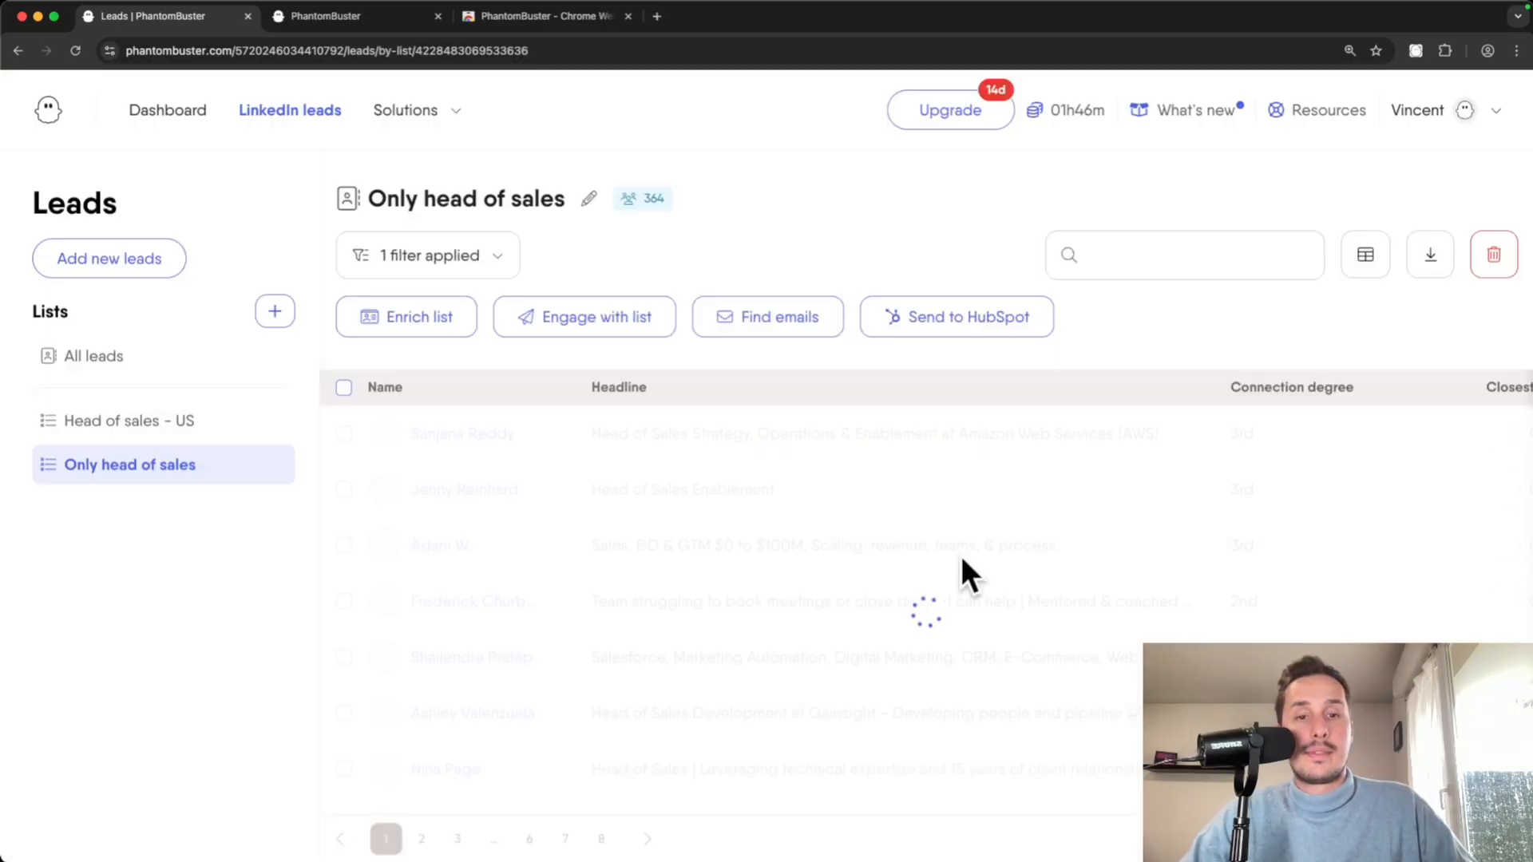
scroll(730, 479, "down", 3)
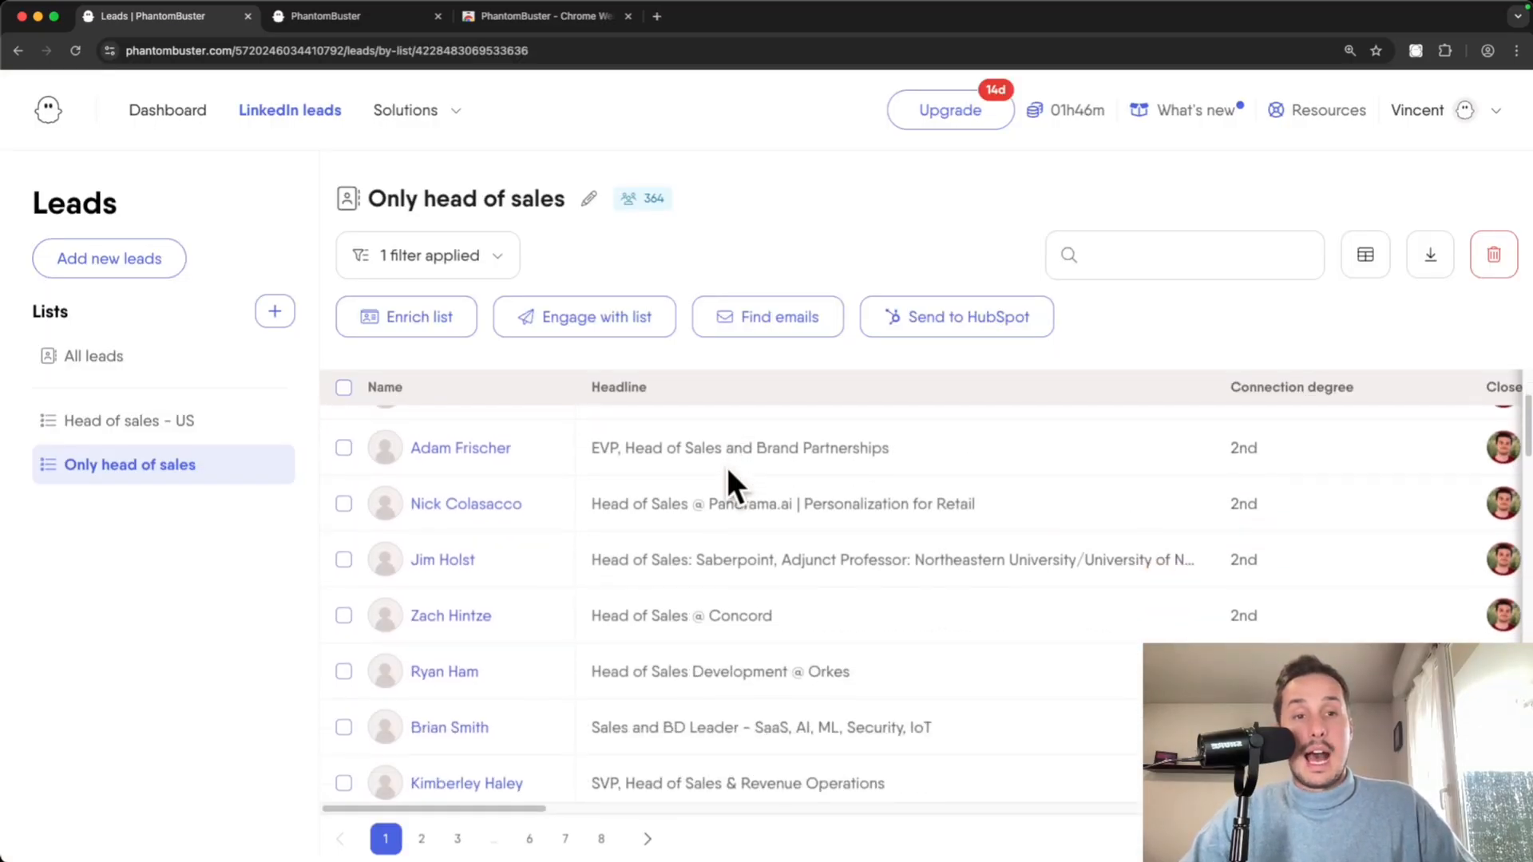
scroll(719, 487, "up", 3)
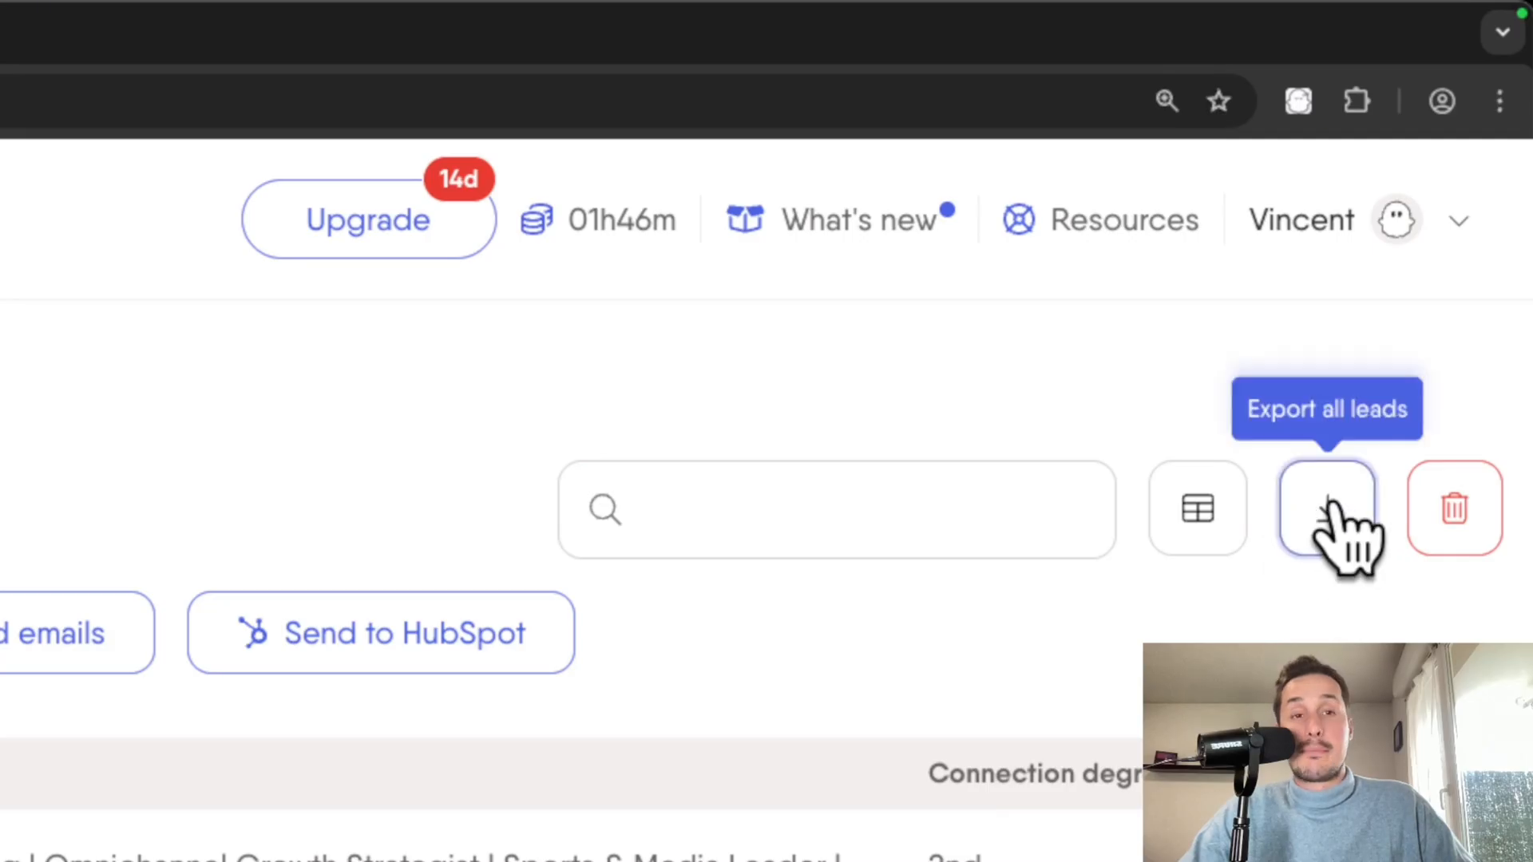
- Download all leads in the list as CSV, accepting the 10-row free-plan limit
left_click(1327, 511)
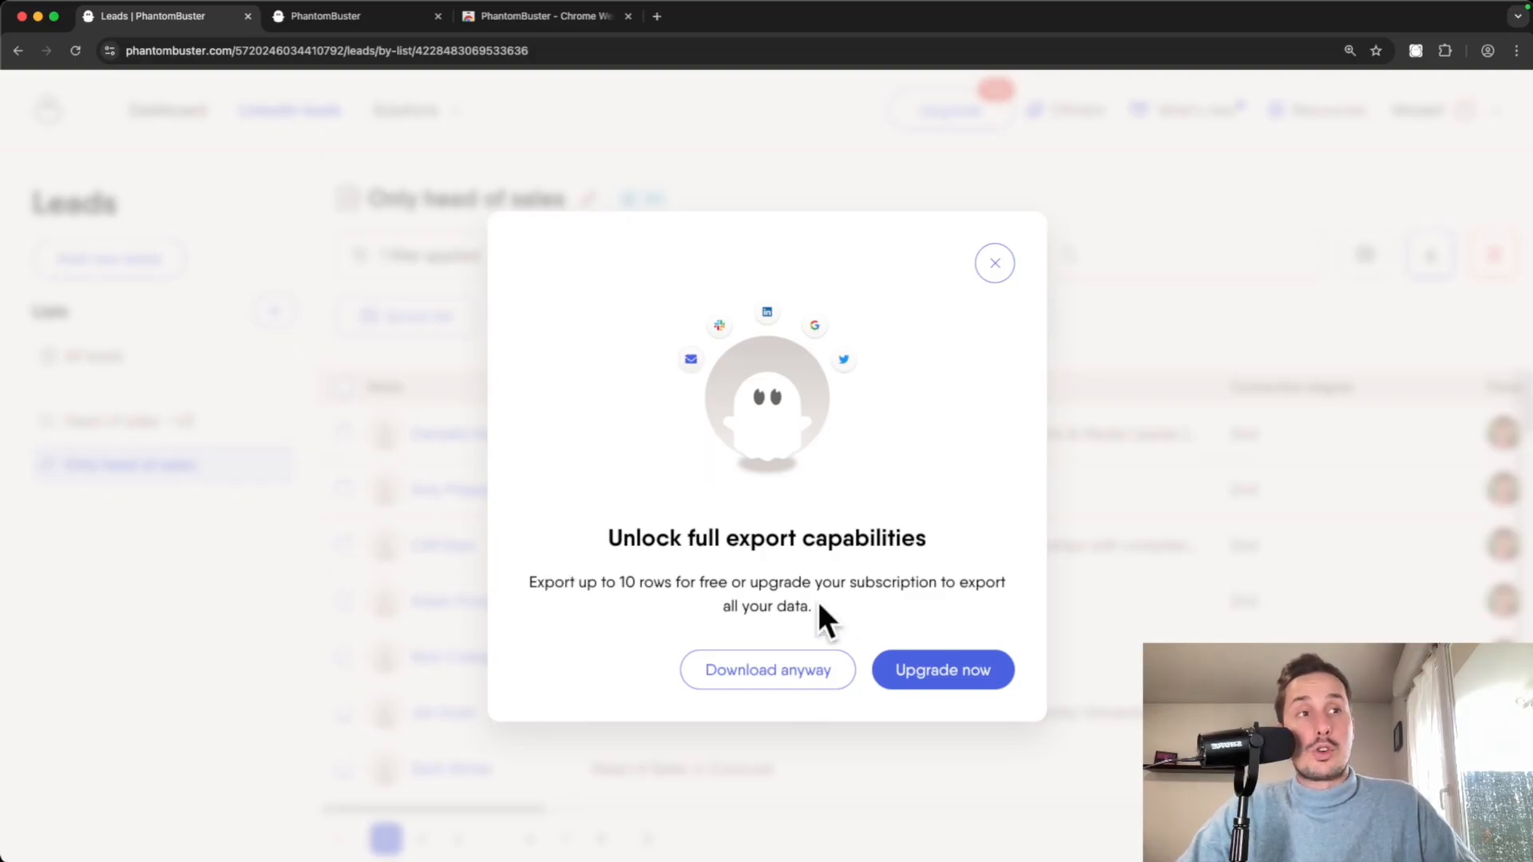
left_click(738, 675)
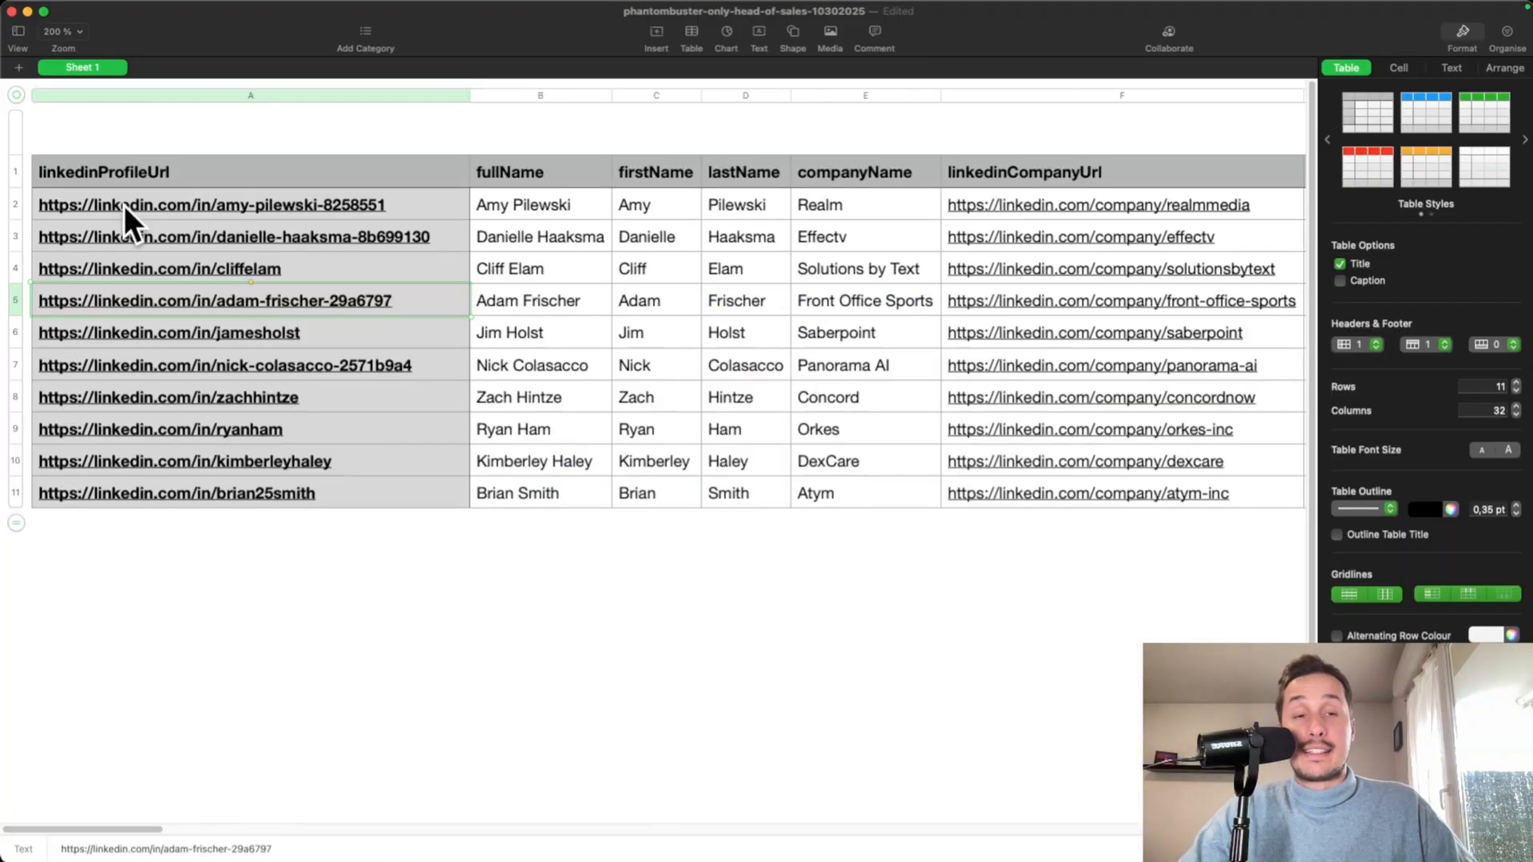
- Scroll through the exported 10-lead CSV in Numbers to check its columns
mouse_move(126, 831)
left_mouse_down()
mouse_move(598, 851)
mouse_move(139, 822)
left_mouse_up()
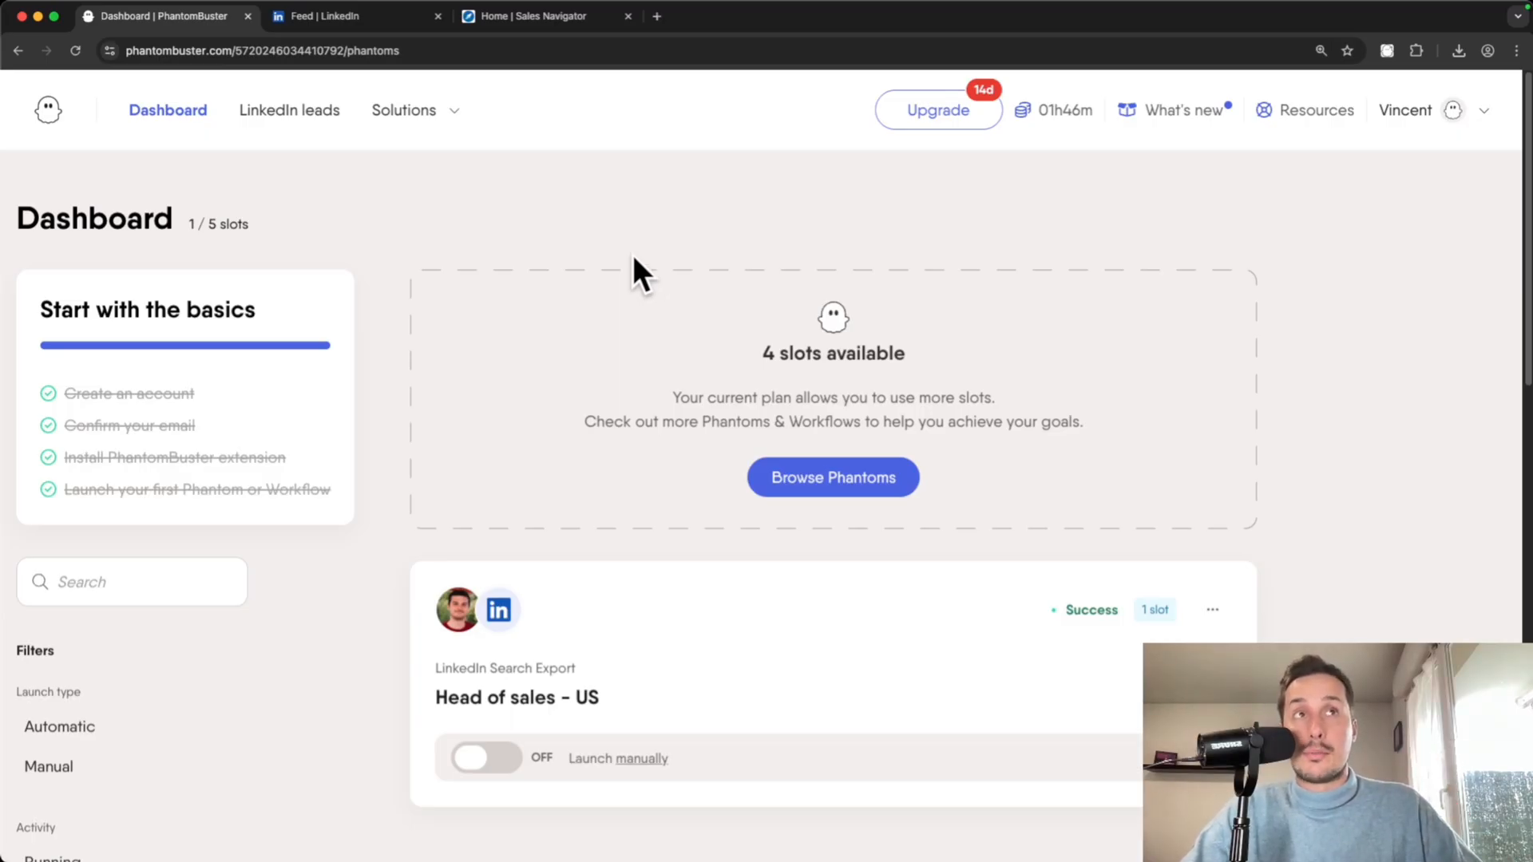
- Open the Sales Navigator lead filters and add 'head of sales' as current job title
left_click(529, 21)
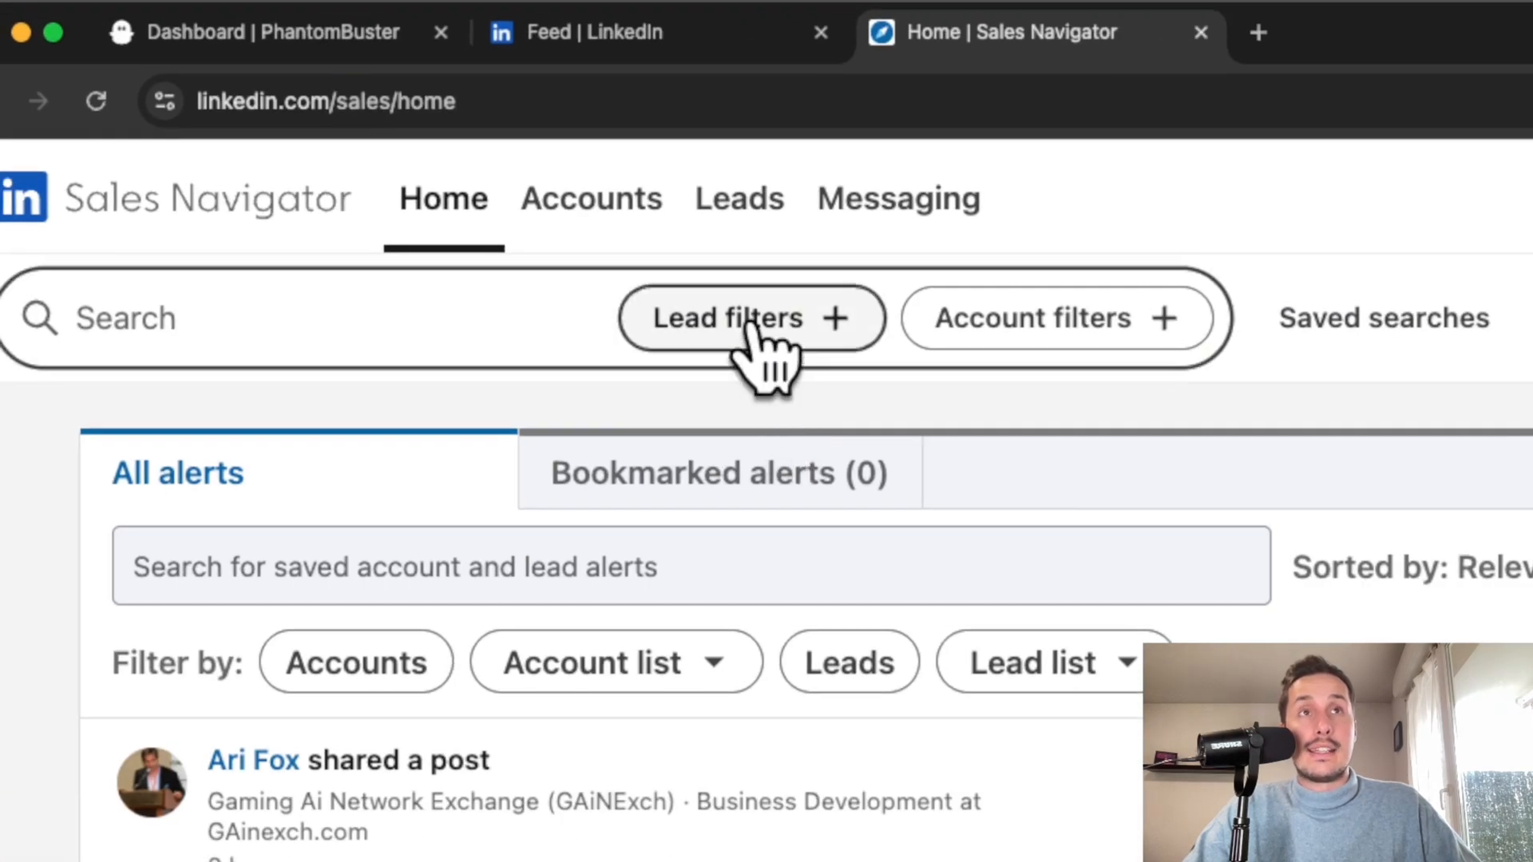
left_click(754, 321)
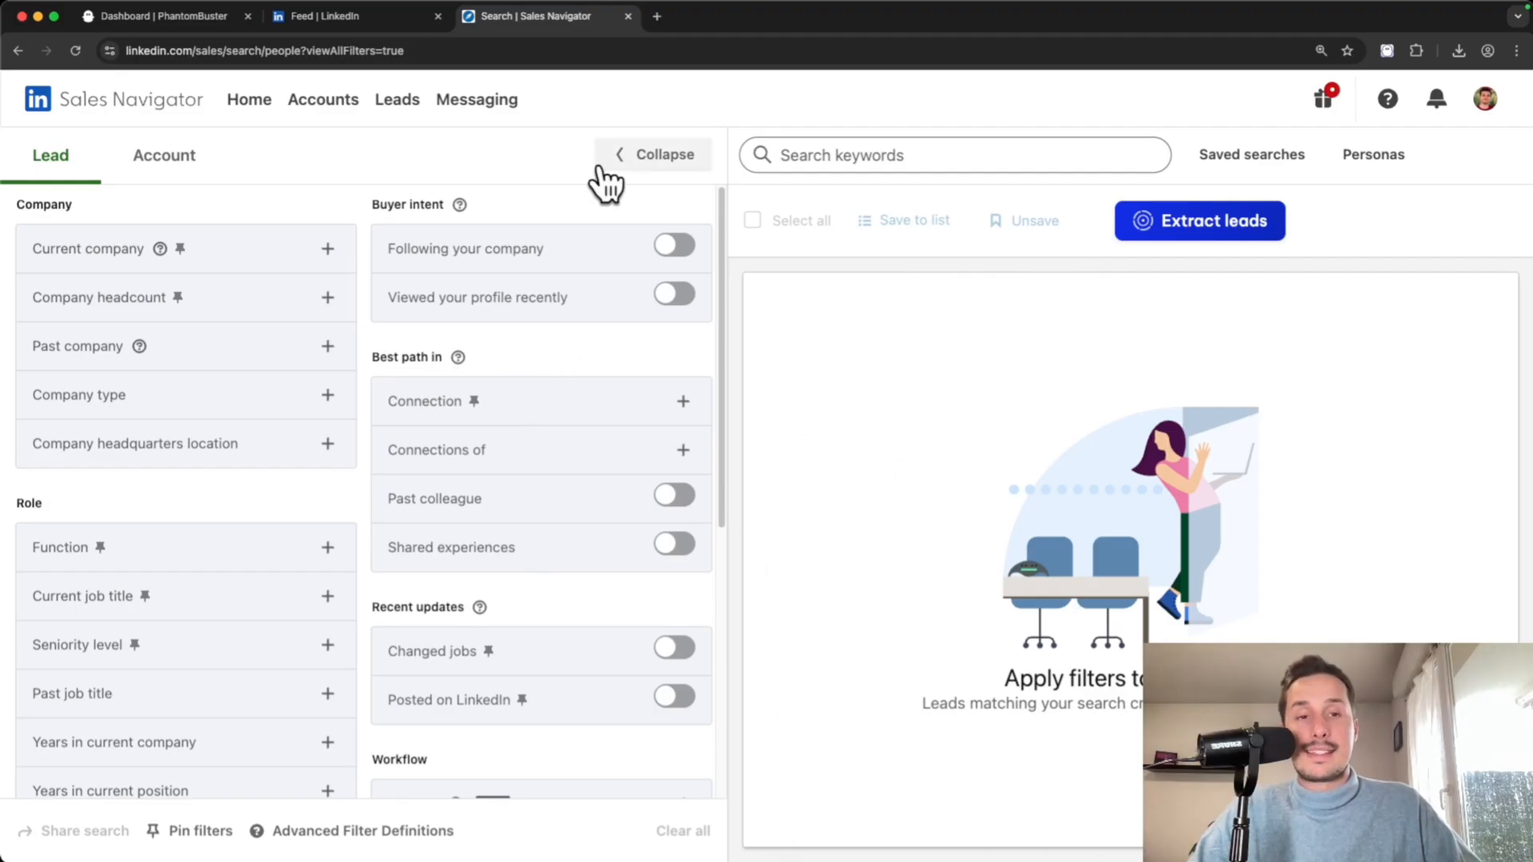
scroll(409, 523, "down", 3)
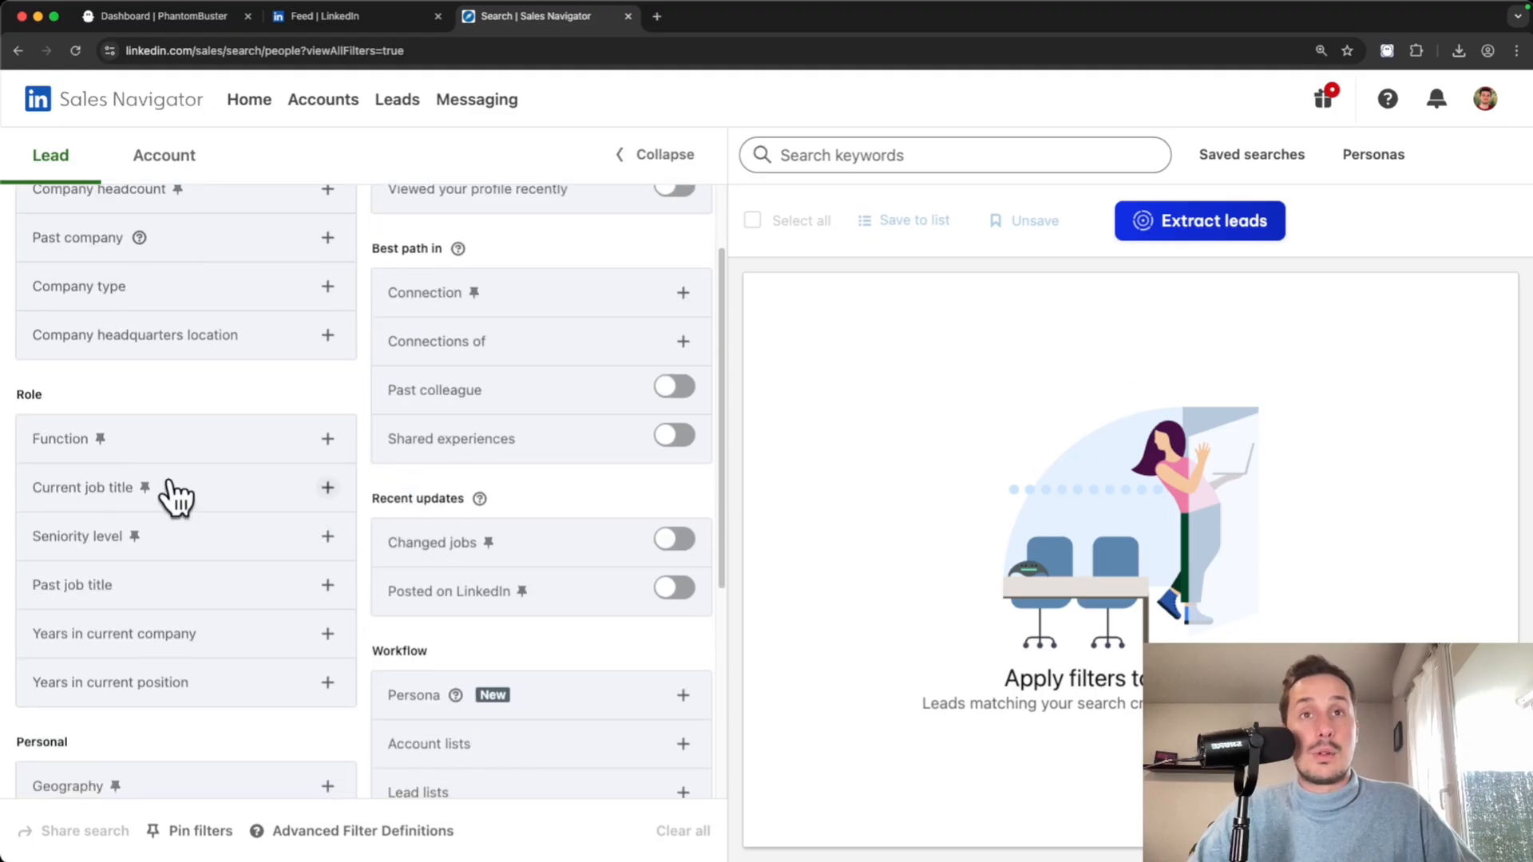
scroll(121, 488, "down", 1)
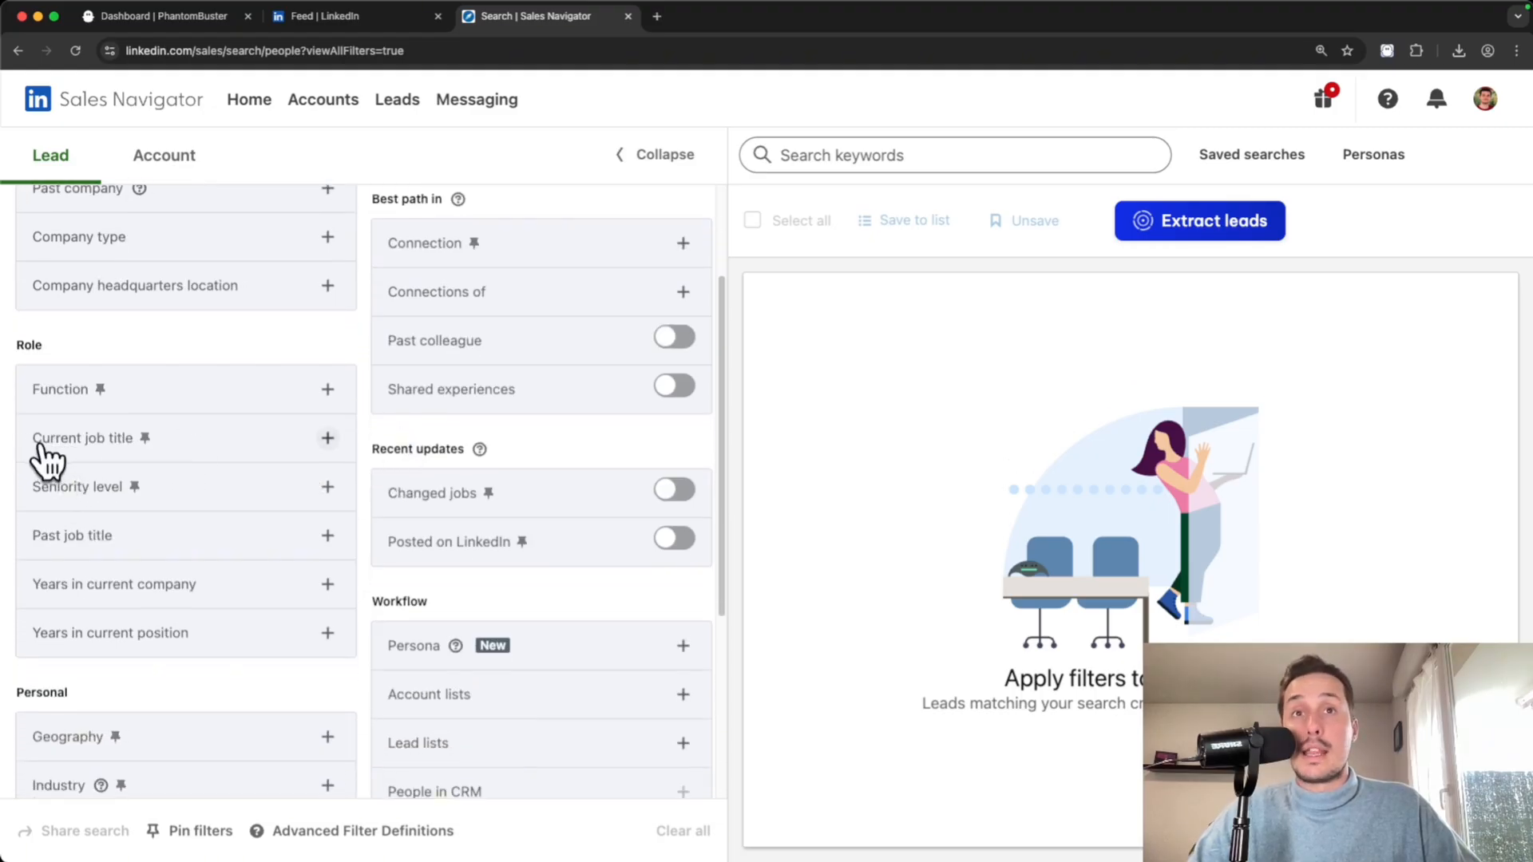
left_click(325, 439)
type("\"")
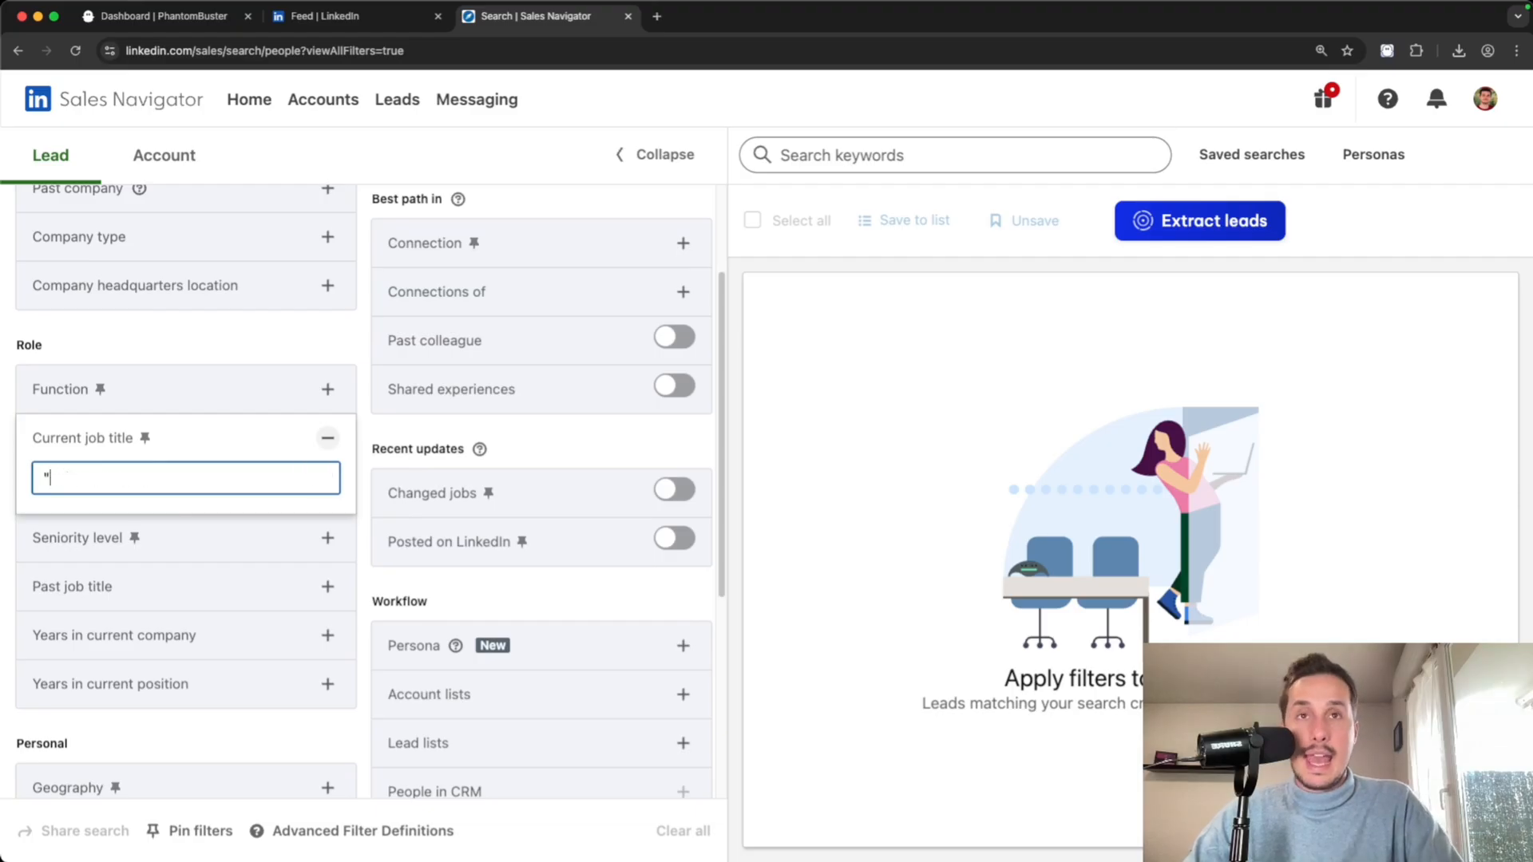
type("head of sales\"")
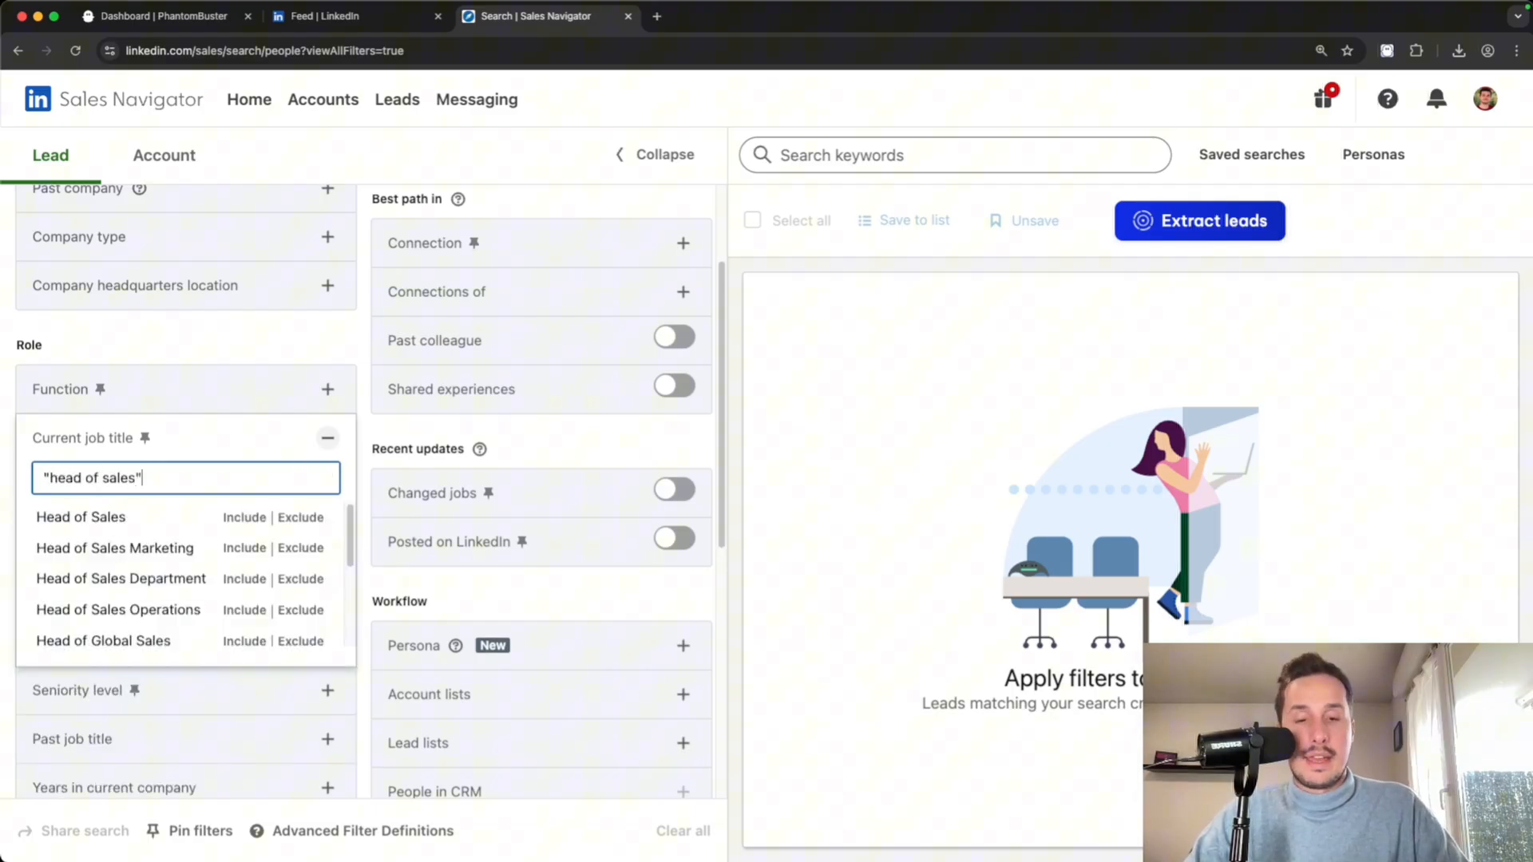
key("Return")
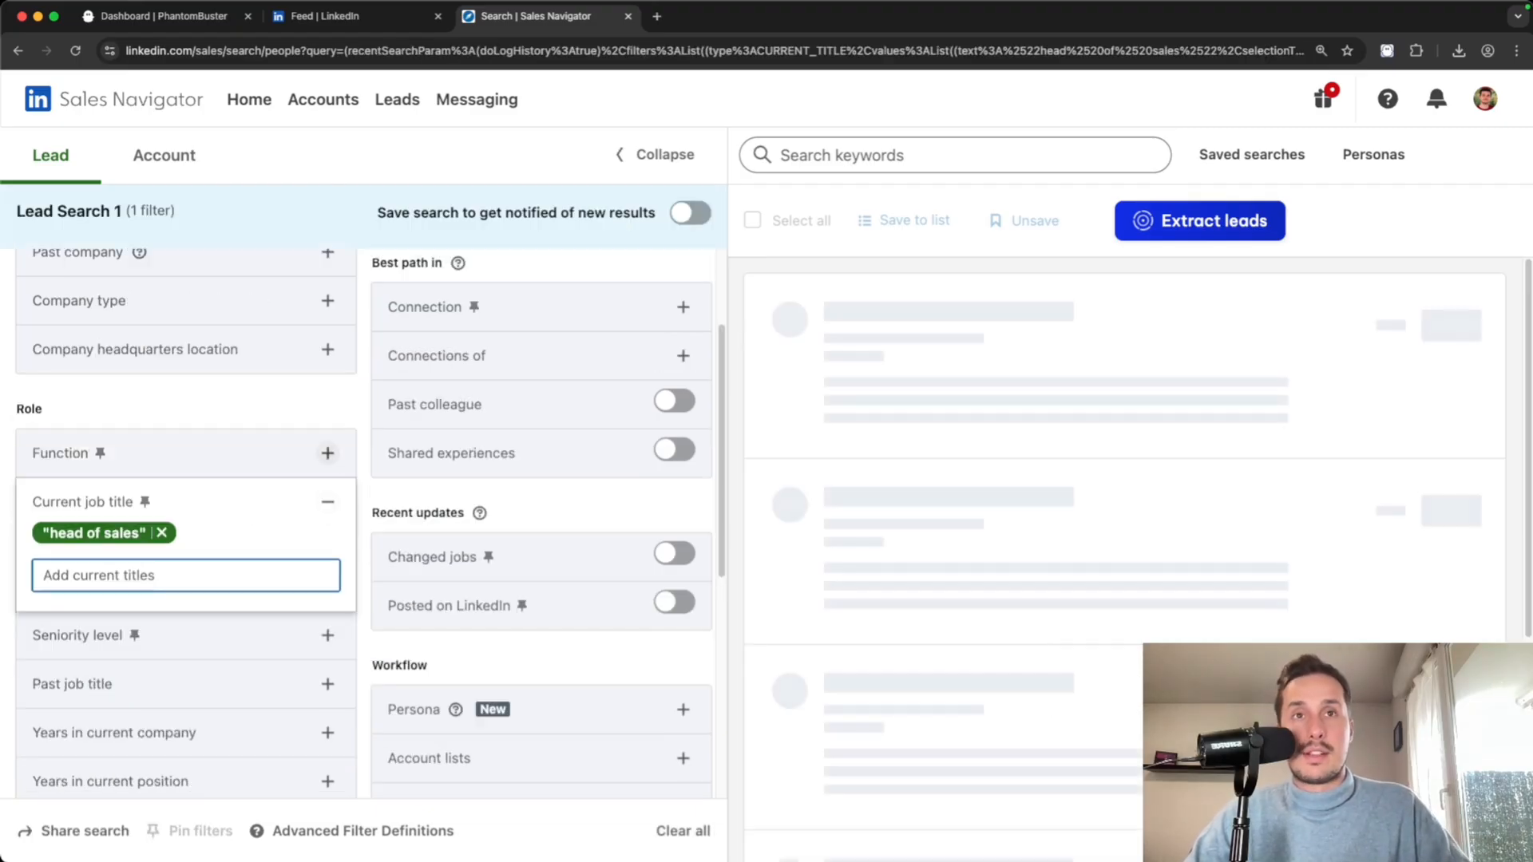
- Include United States as the Geography filter
scroll(268, 471, "down", 5)
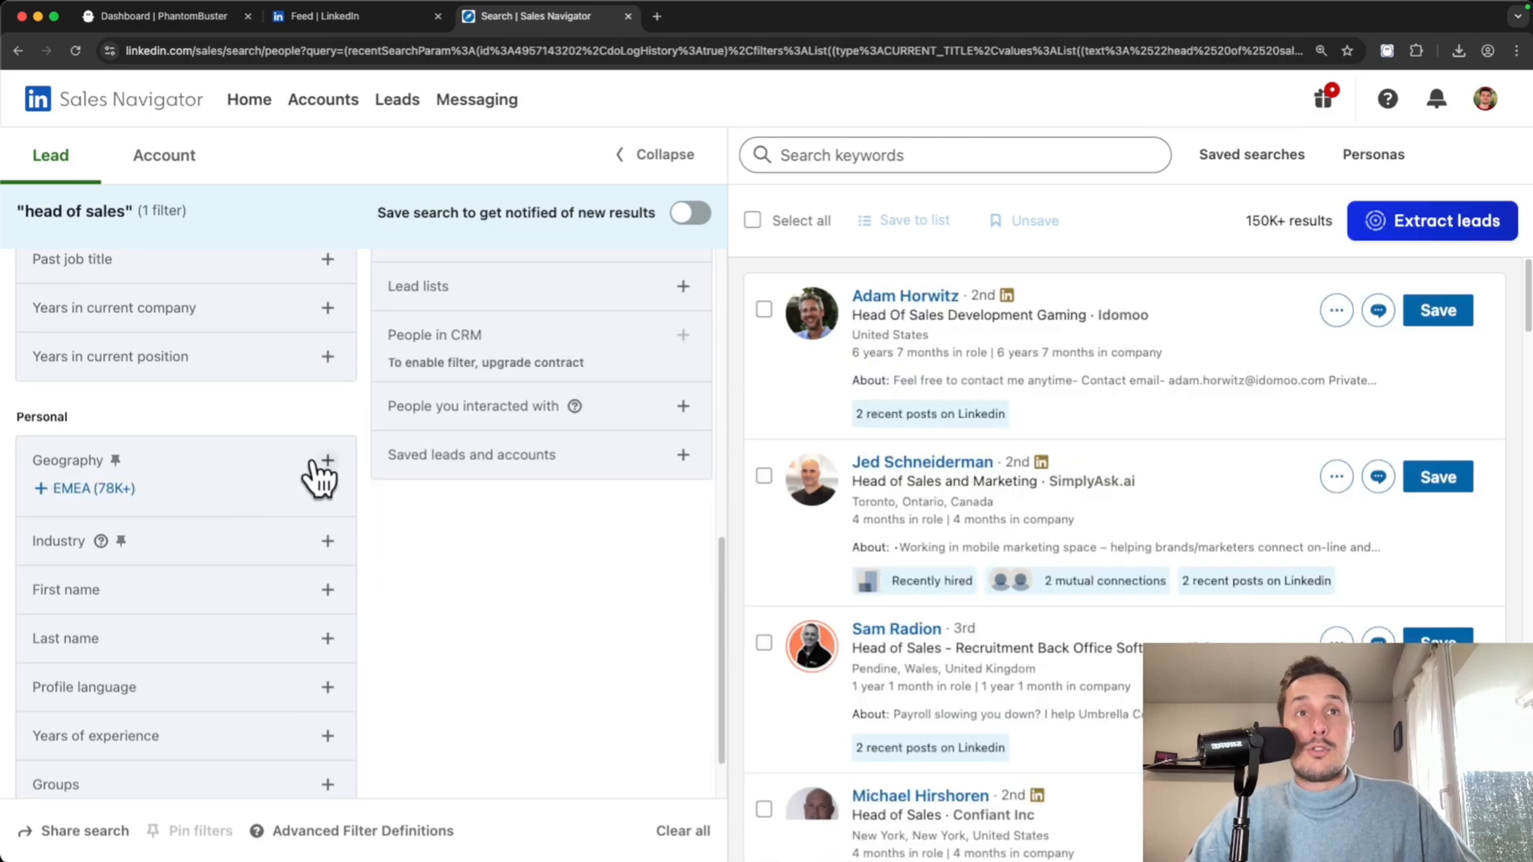
left_click(315, 477)
type("us")
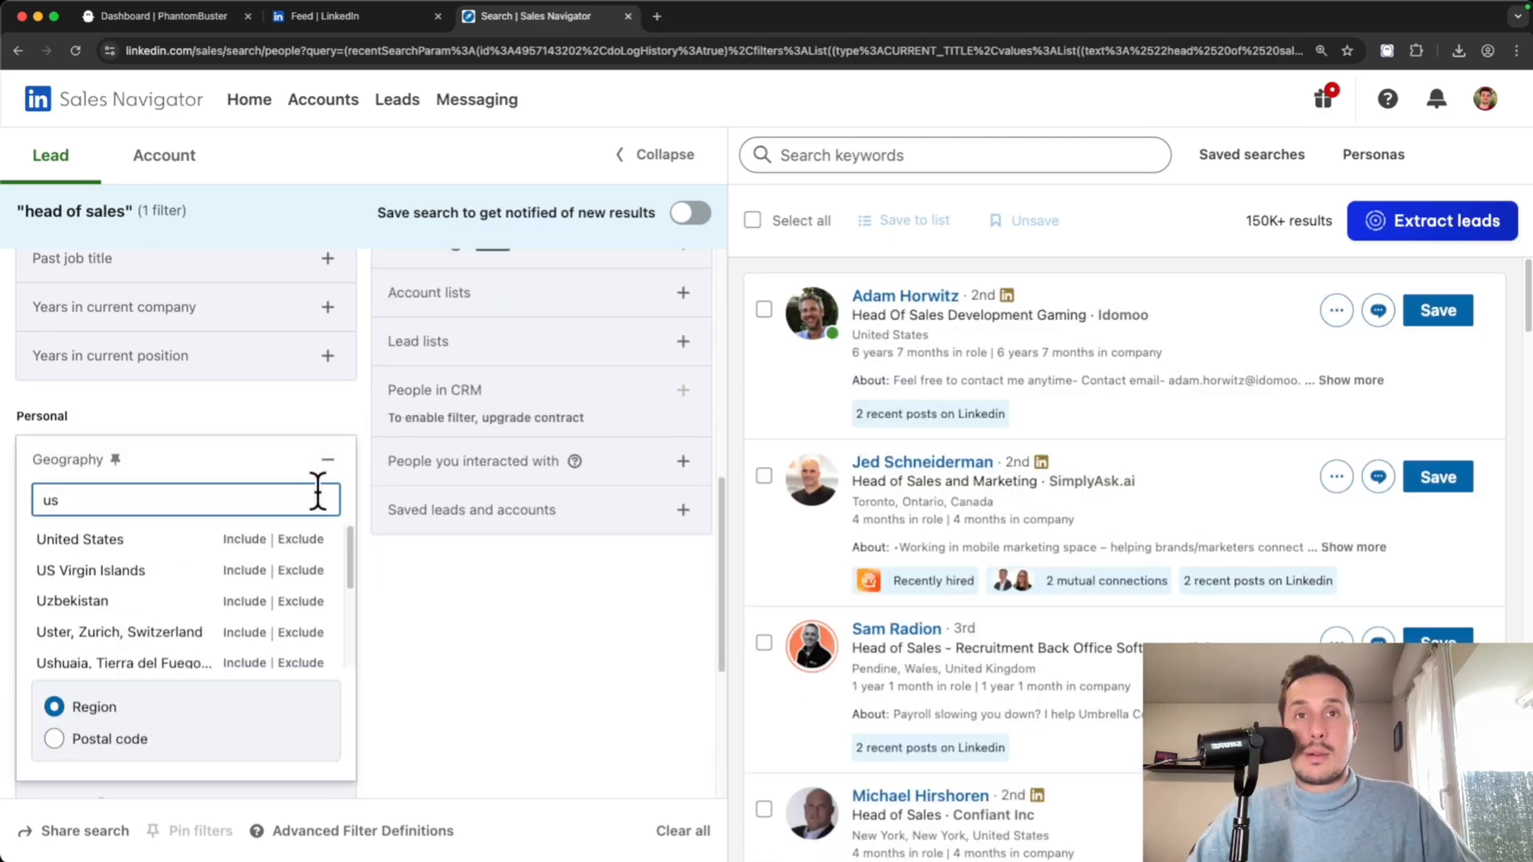
left_click(244, 539)
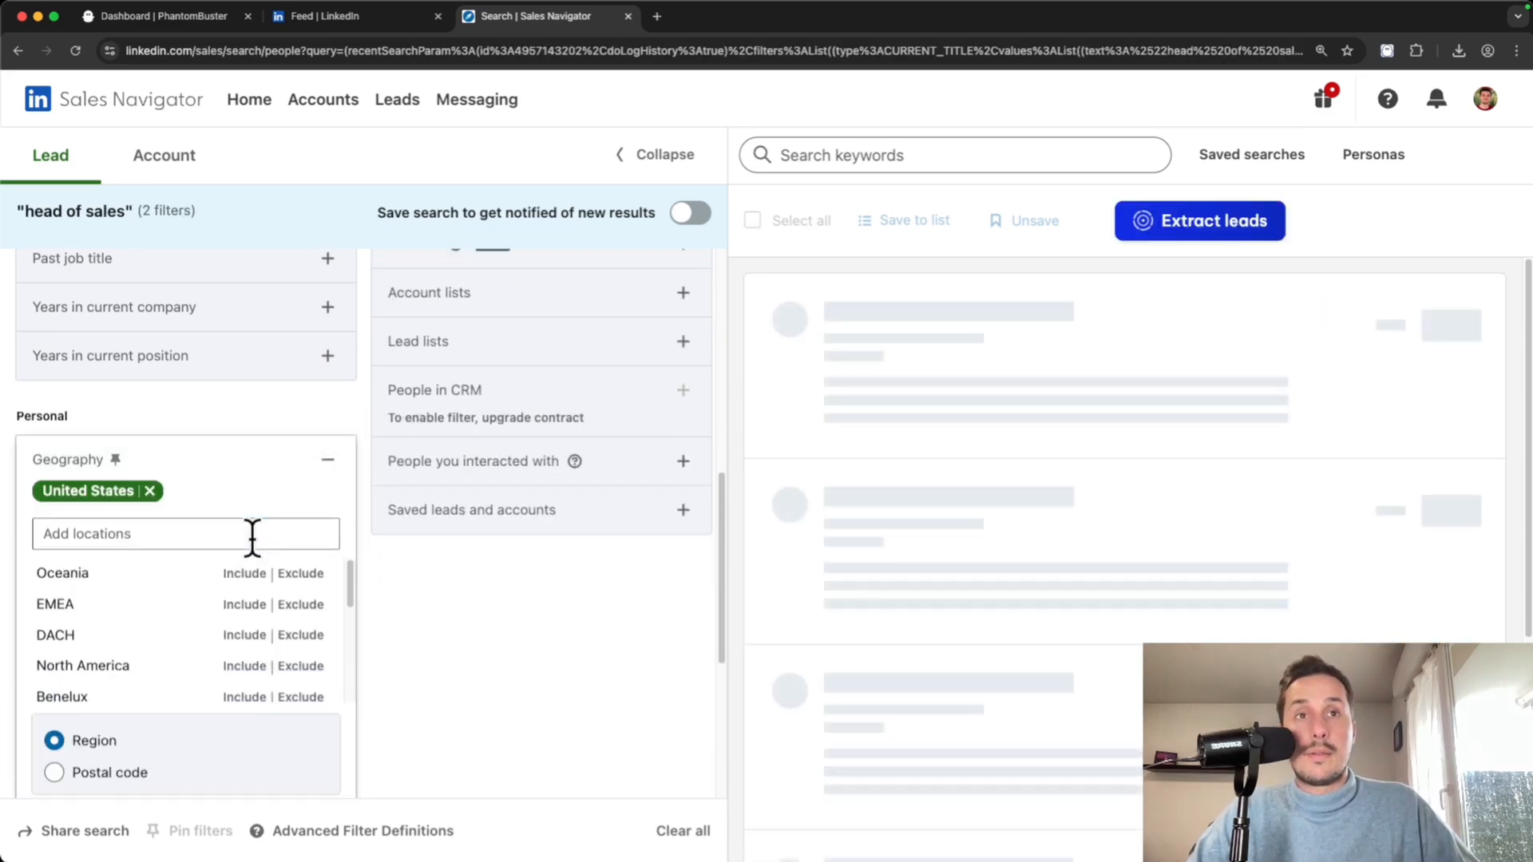
- Limit Company headcount to 501-1000, leaving 650 results
scroll(159, 584, "up", 7)
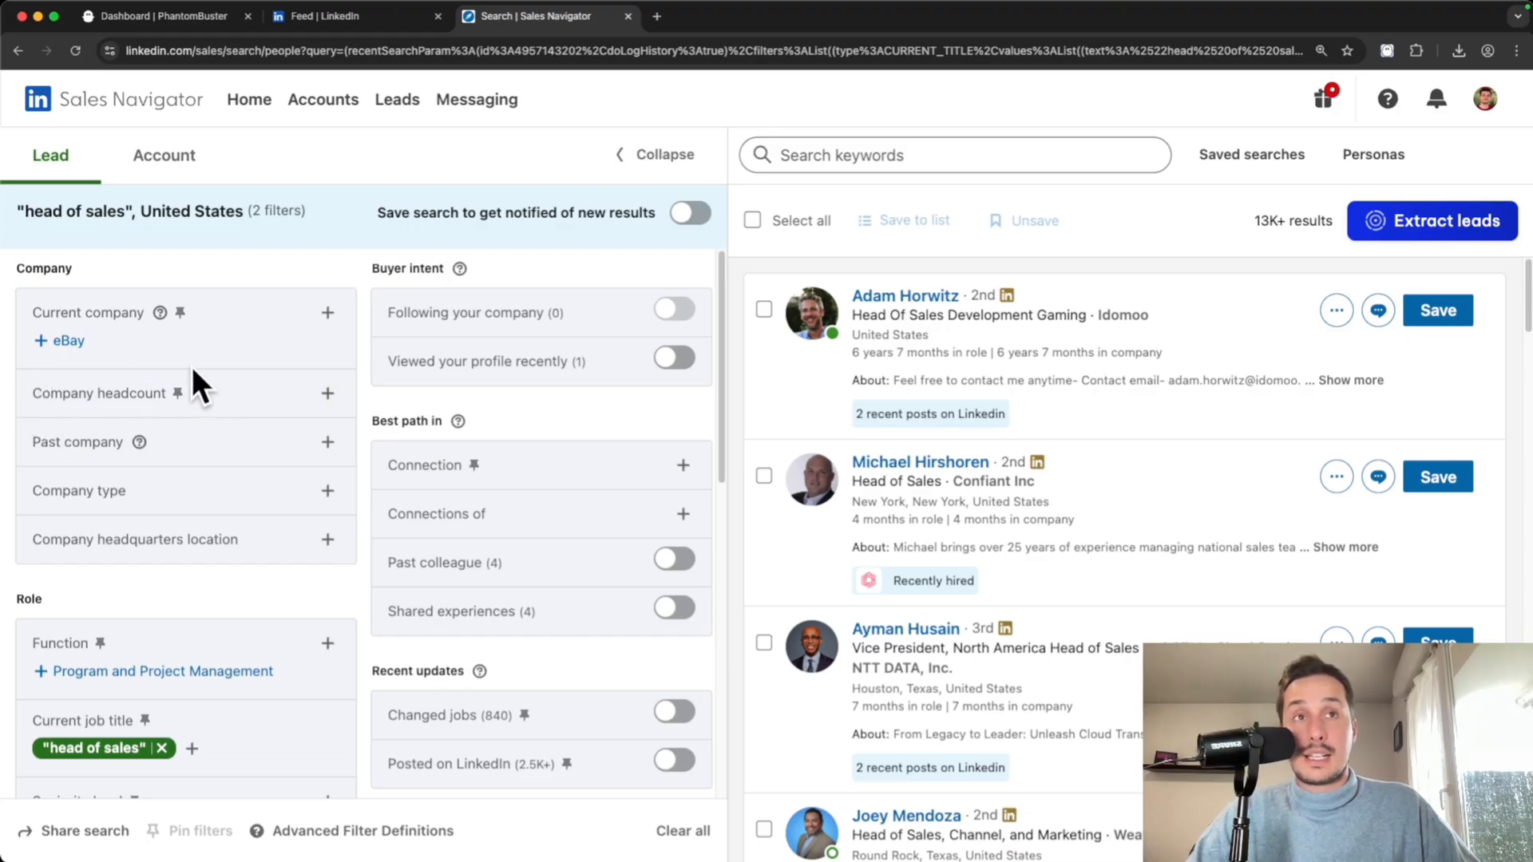
left_click(324, 395)
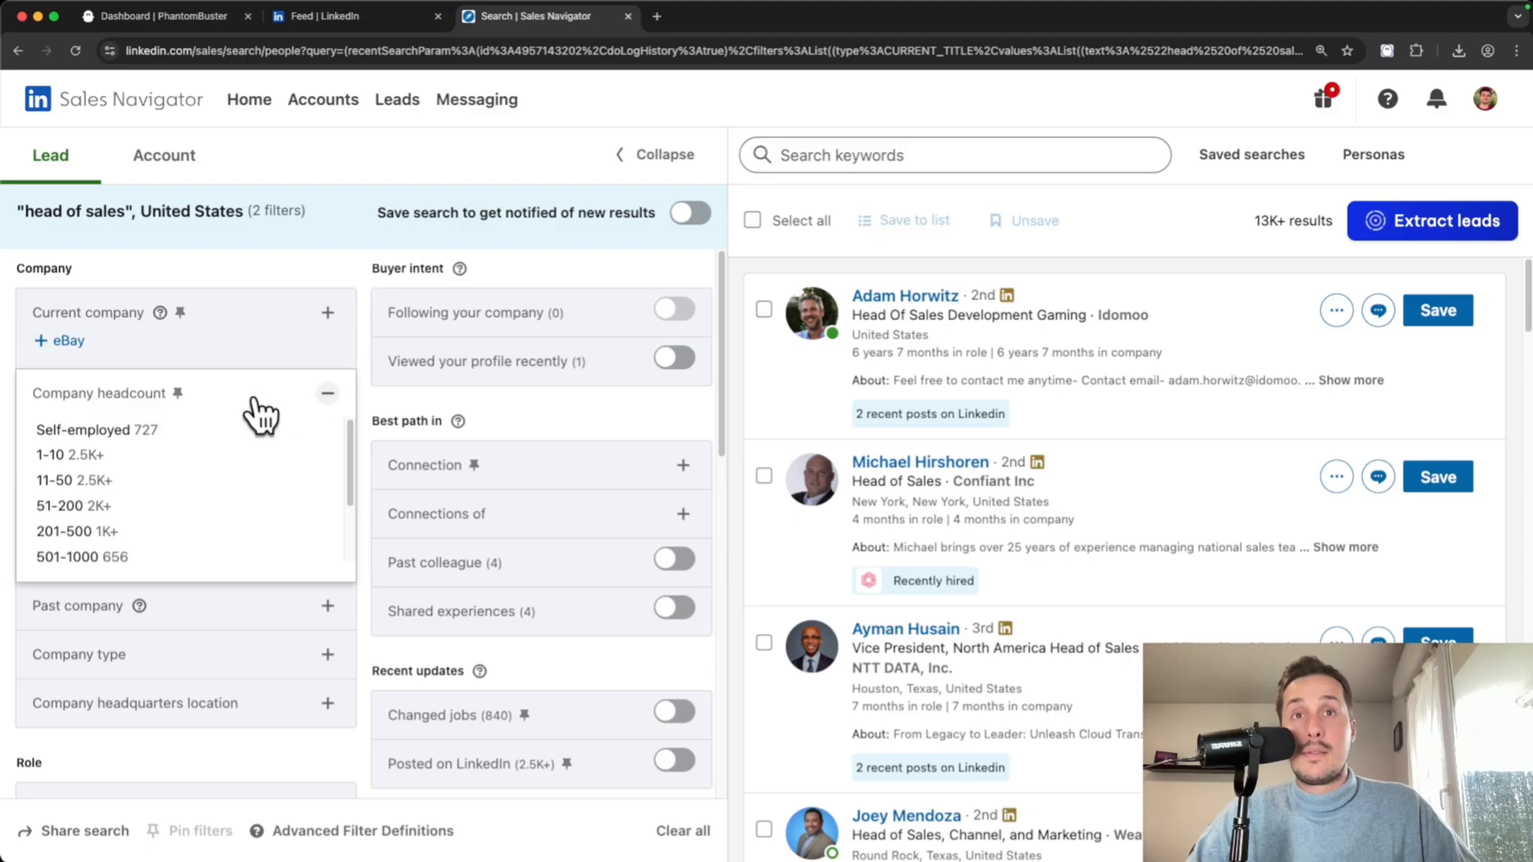
scroll(75, 519, "down", 2)
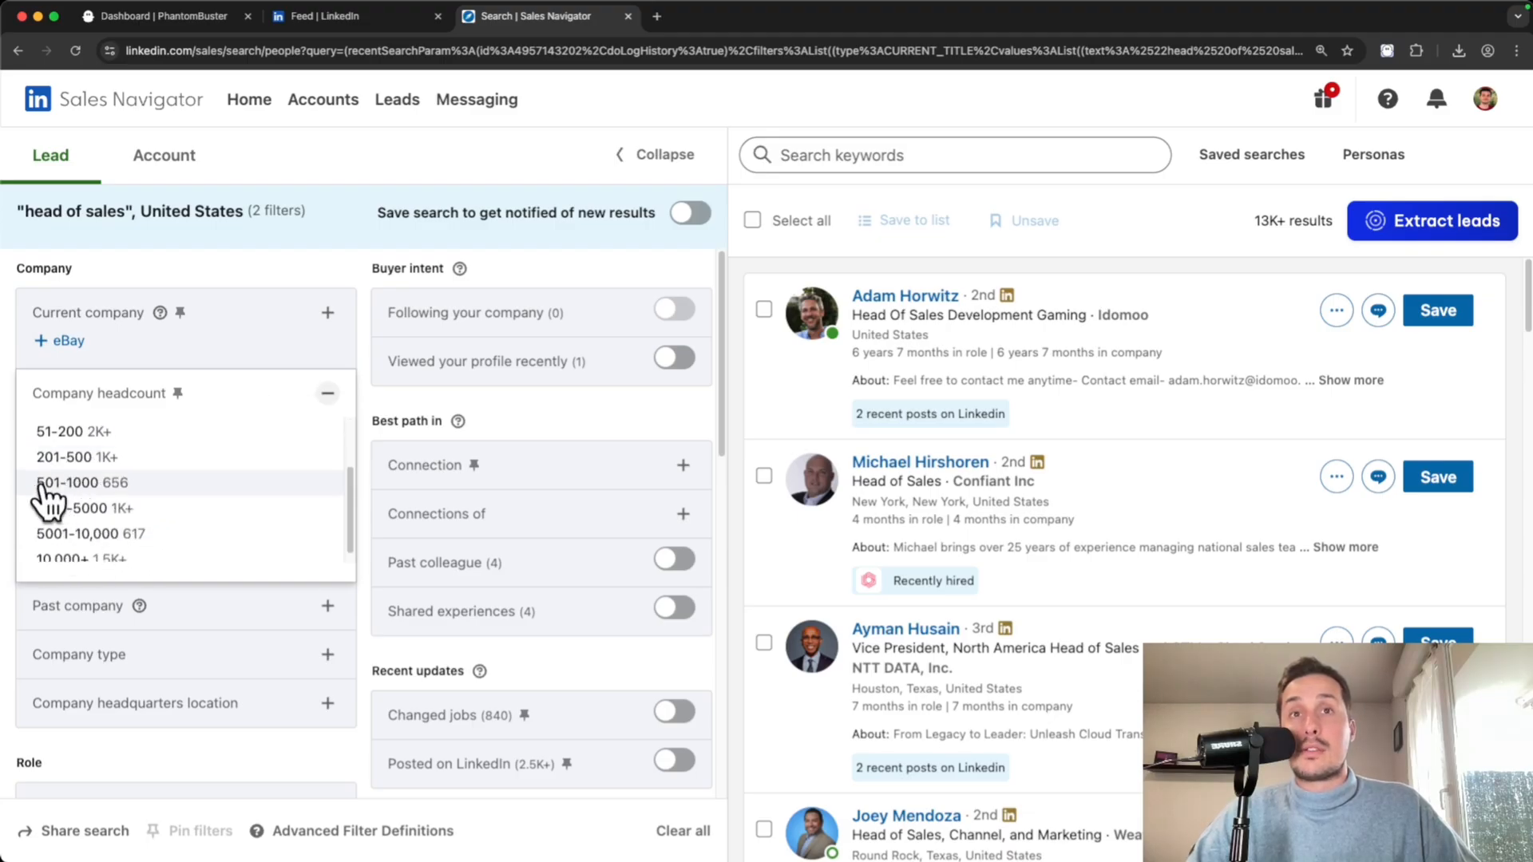
left_click(177, 486)
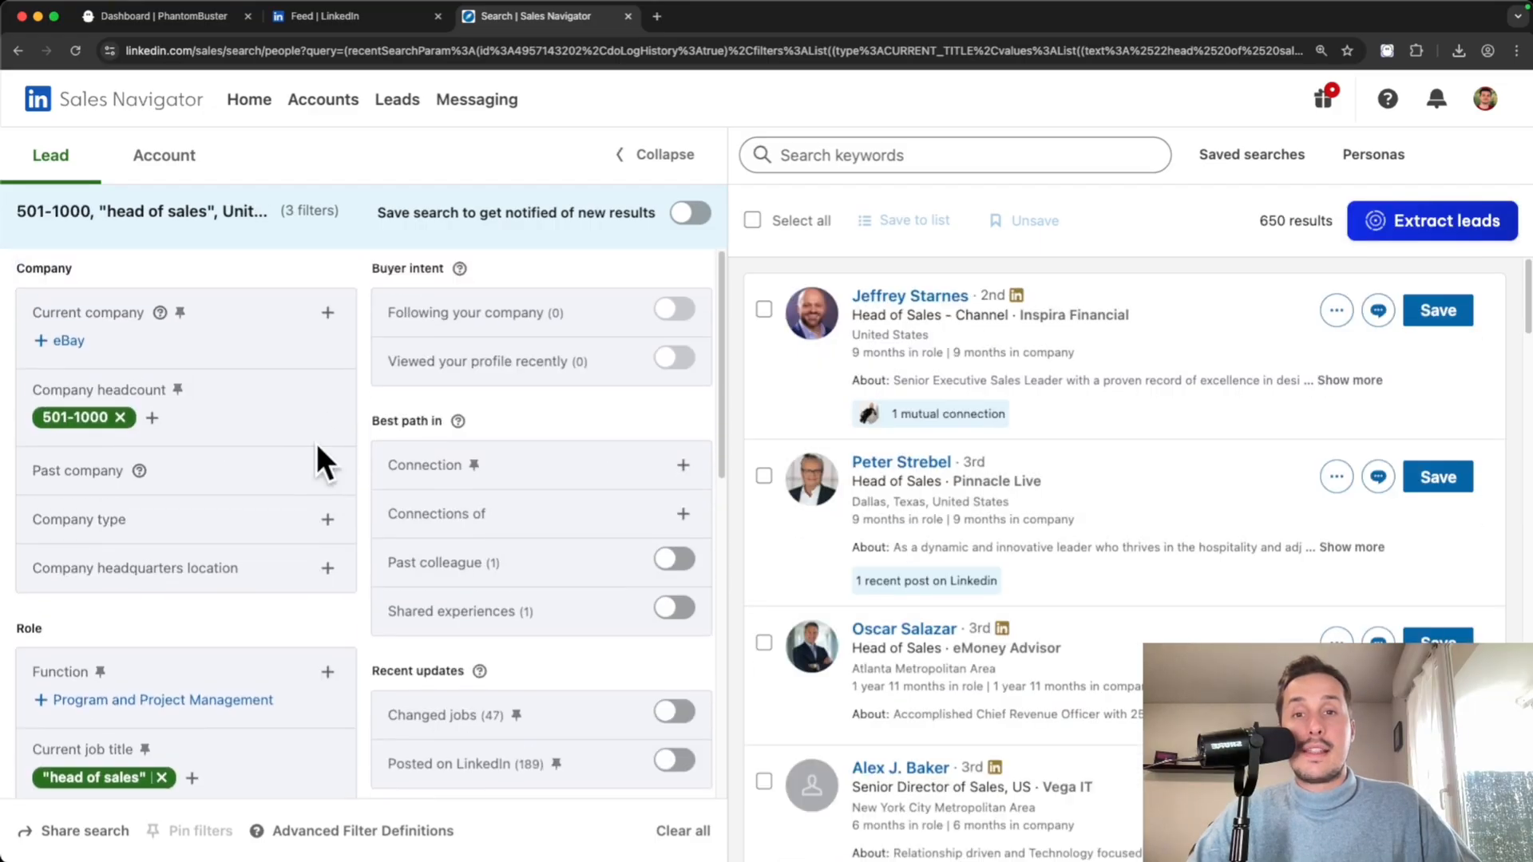
scroll(316, 443, "down", 7)
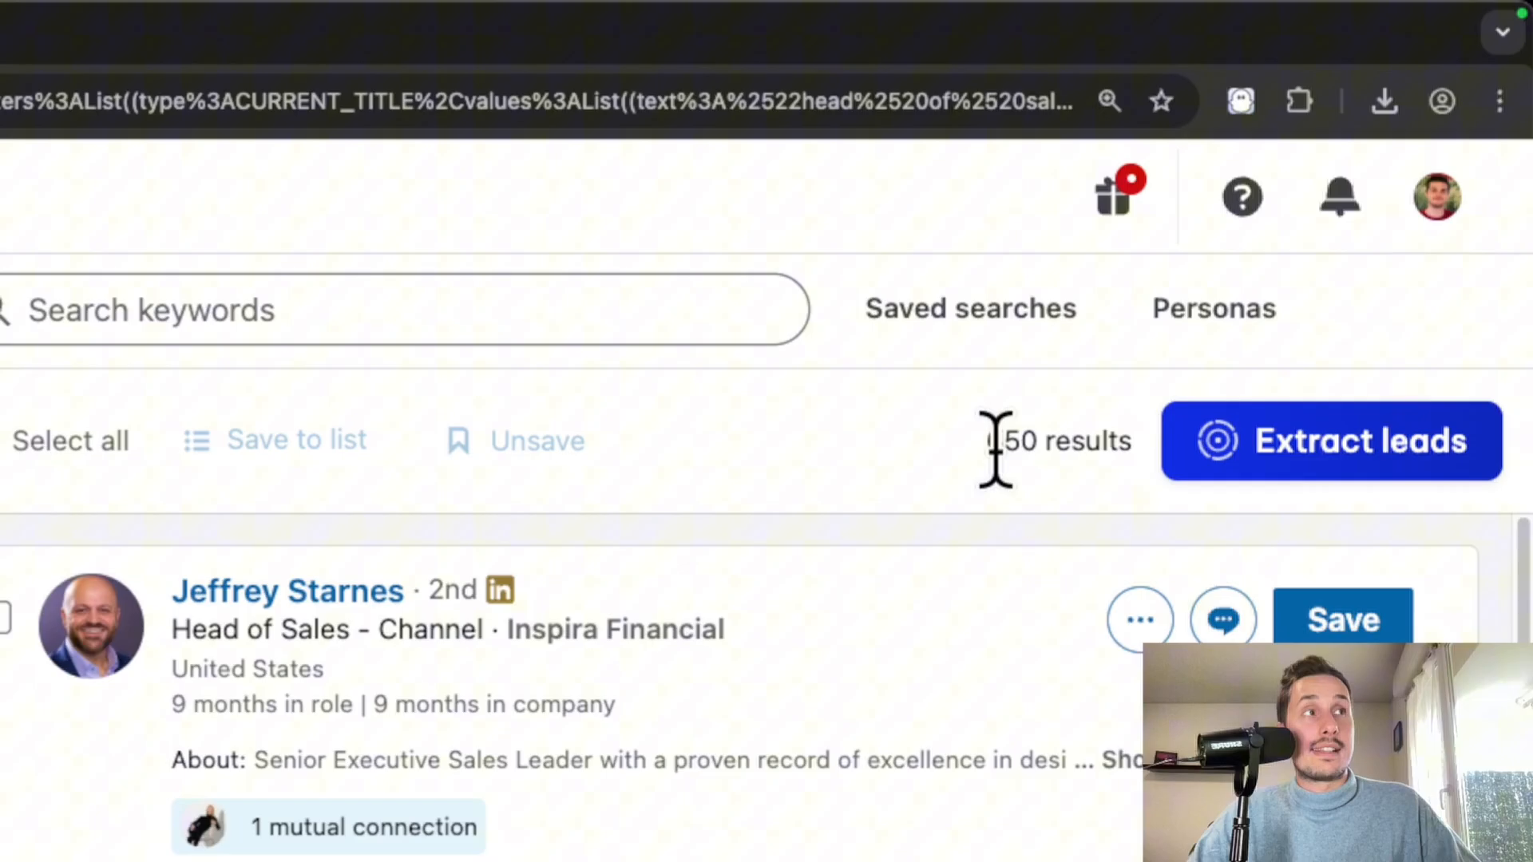
left_click_drag(1261, 222, 1289, 222)
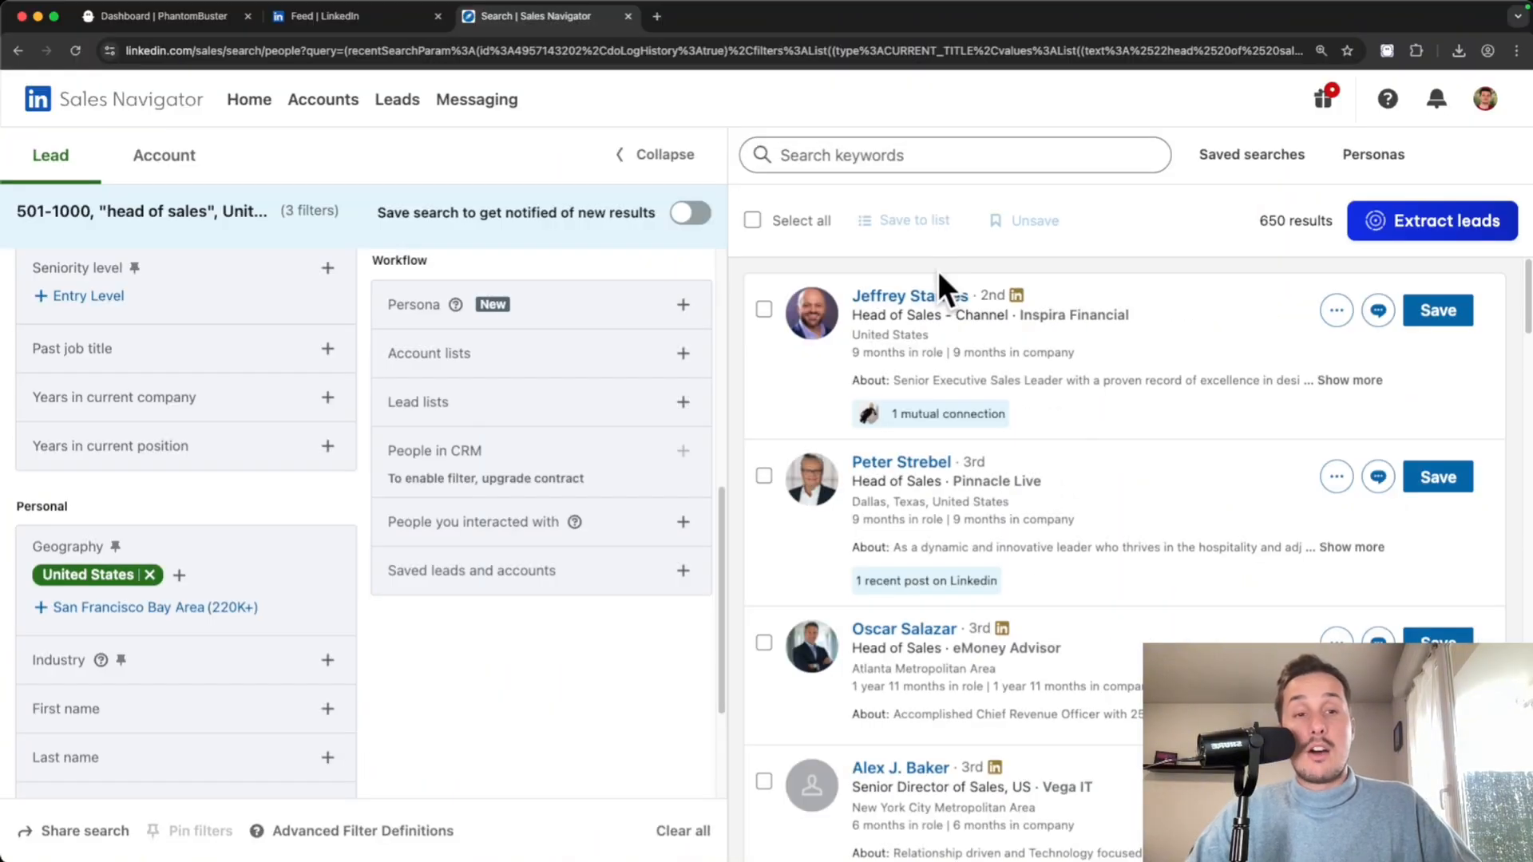
scroll(937, 272, "down", 1)
scroll(883, 323, "down", 2)
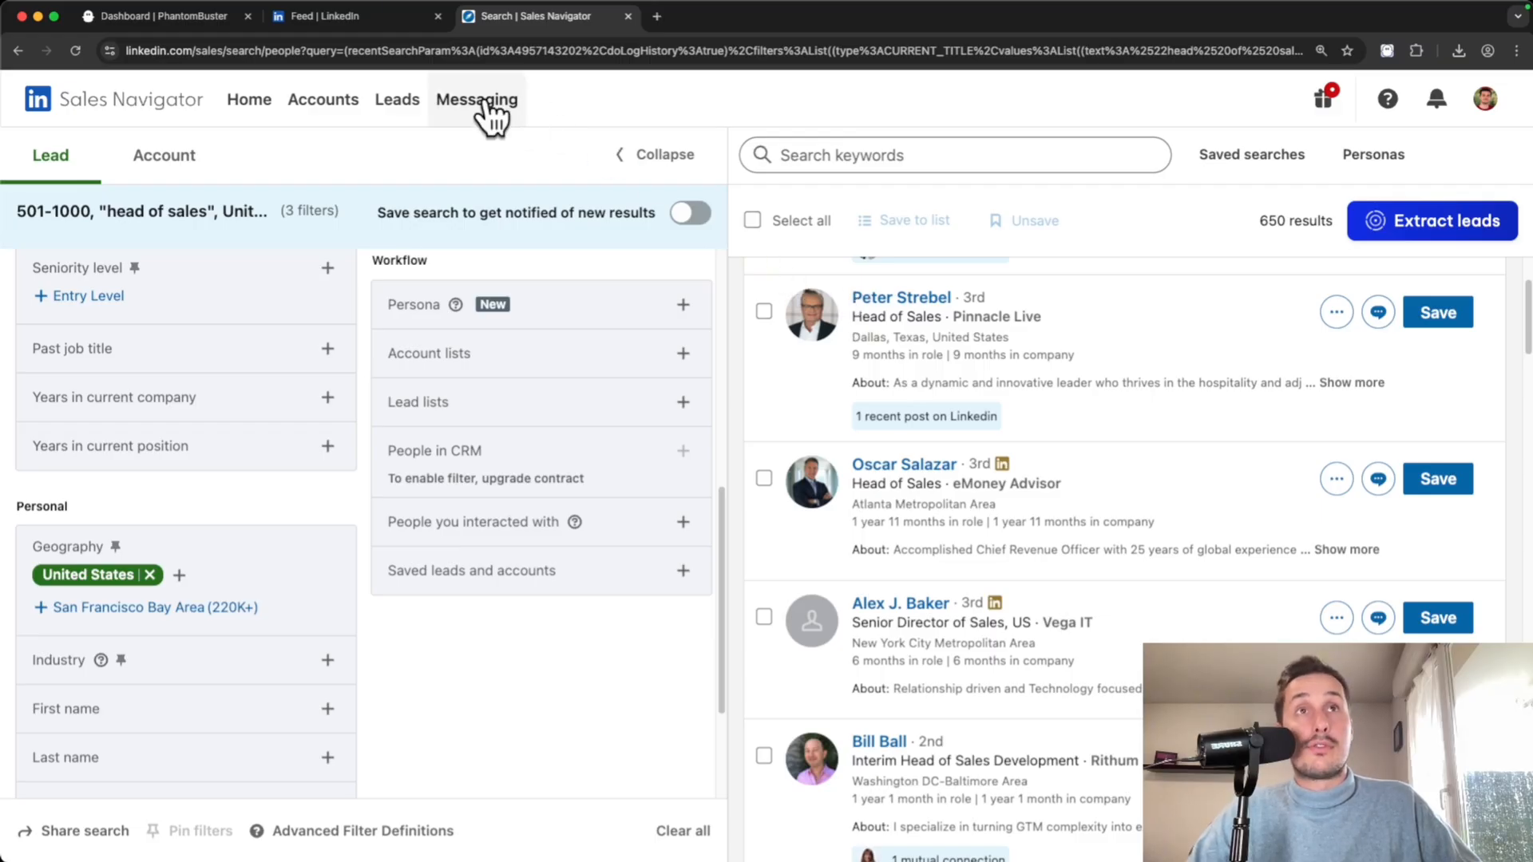
- Browse phantoms filtered to Sales Navigator and start a Sales Navigator Search Export setup
left_click(140, 17)
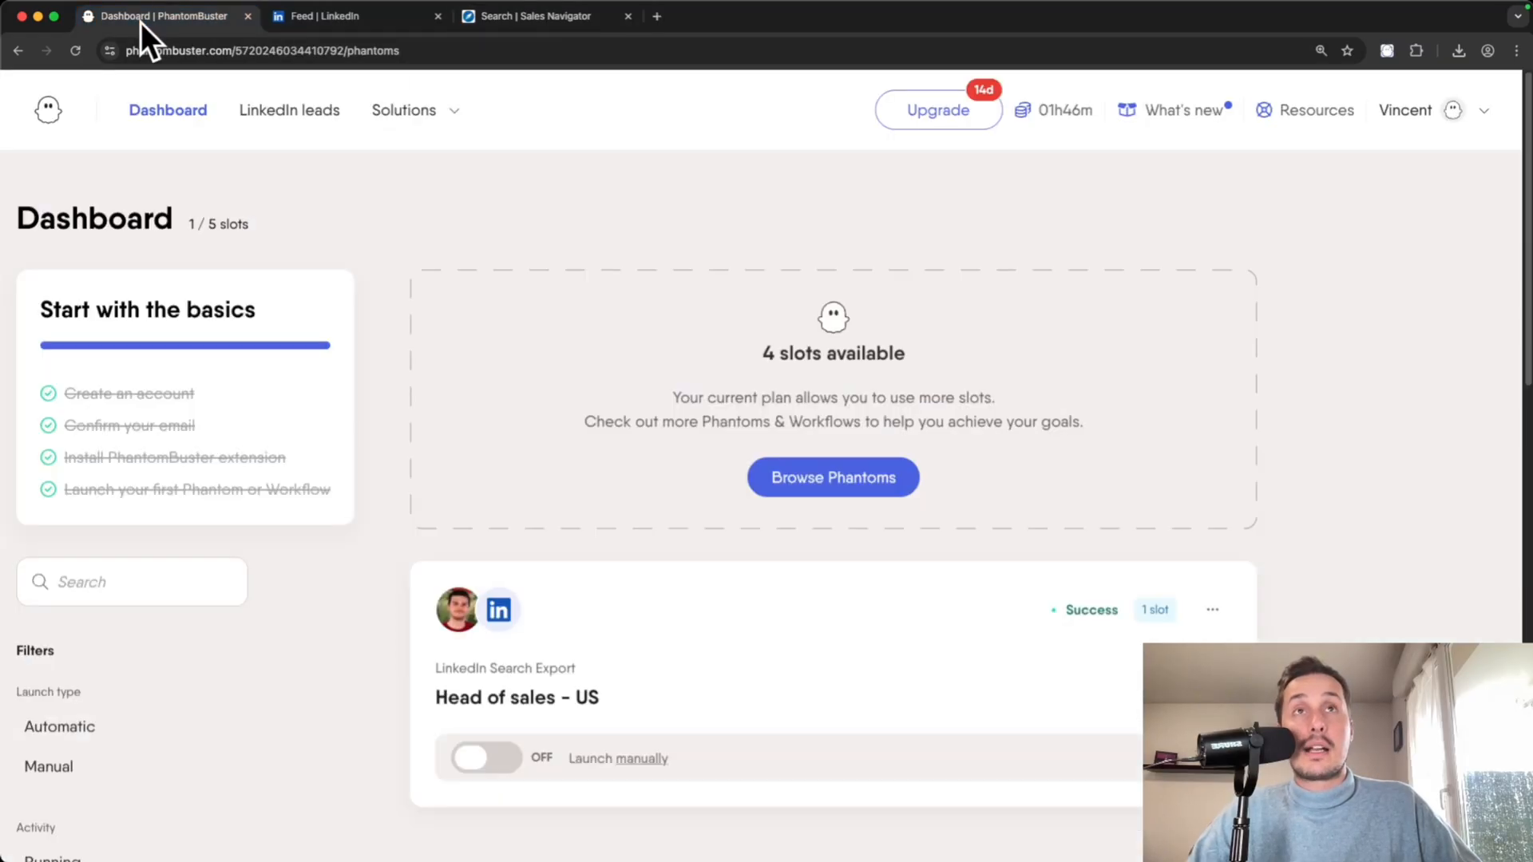
left_click(816, 488)
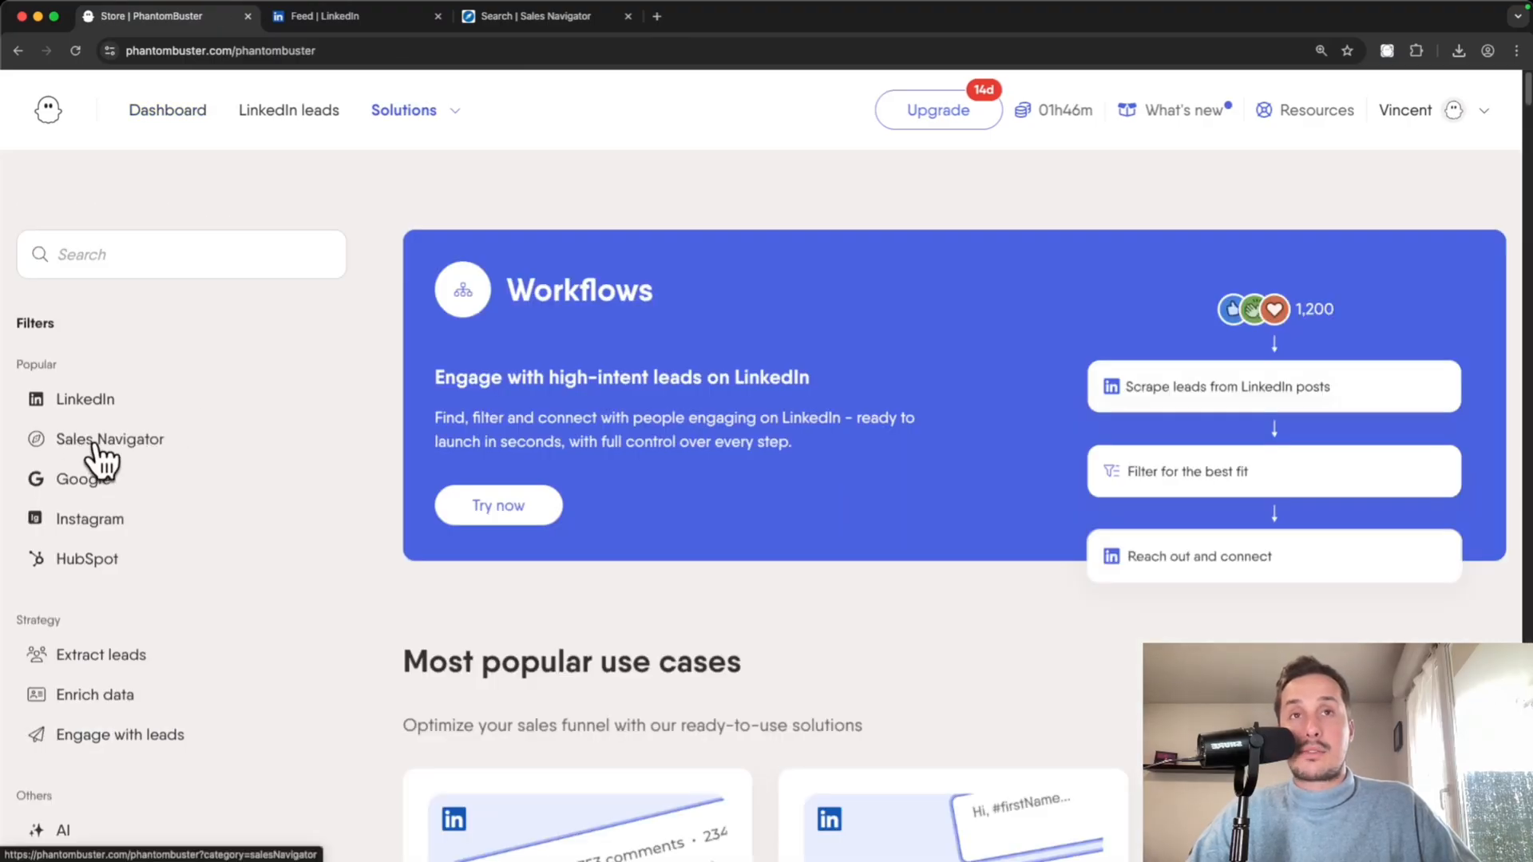
left_click(100, 447)
scroll(412, 439, "down", 7)
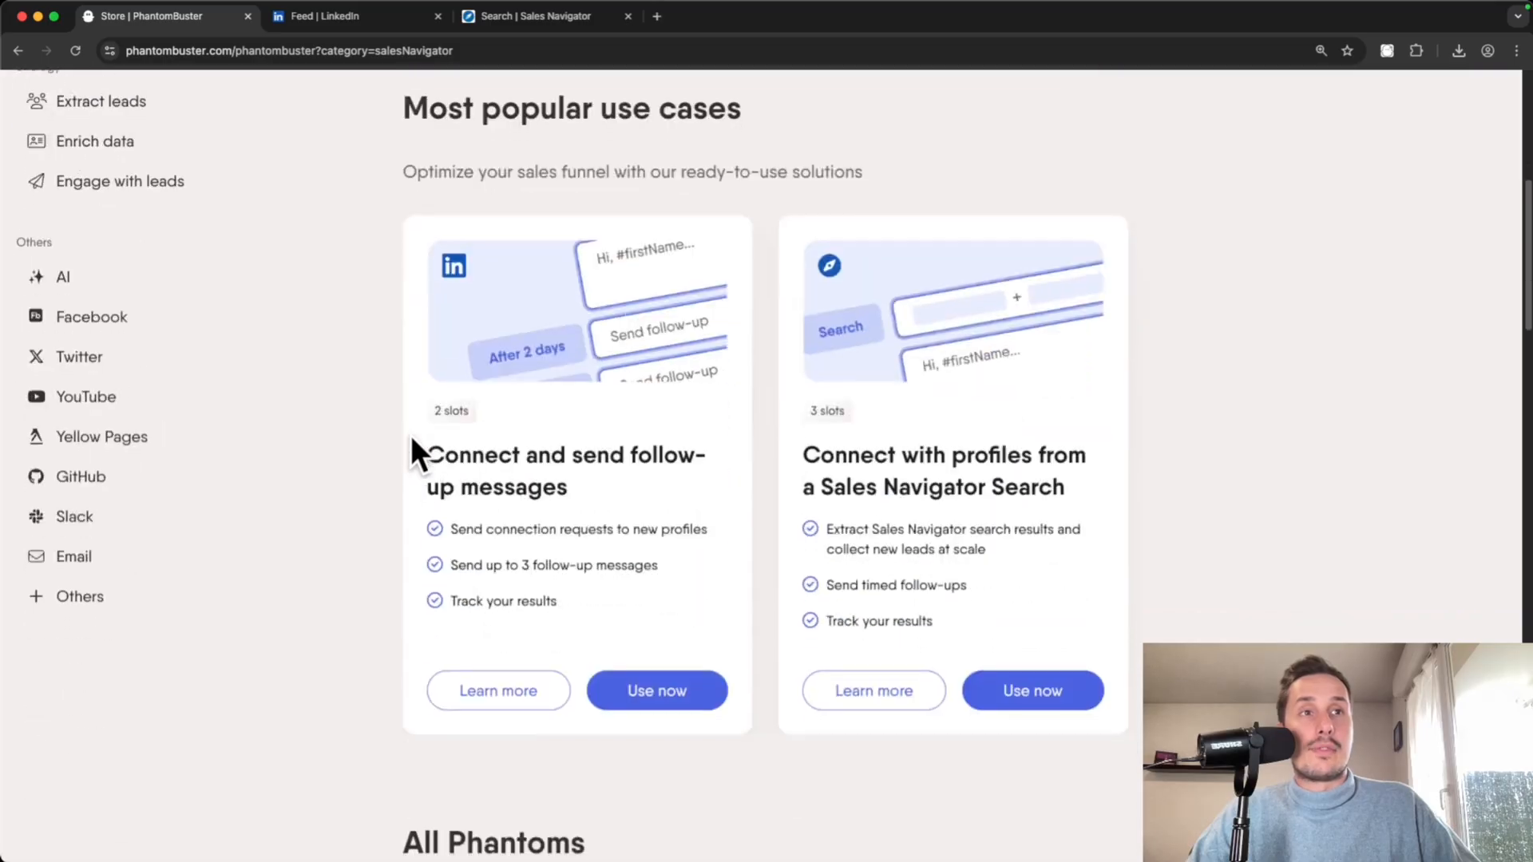
scroll(410, 439, "down", 9)
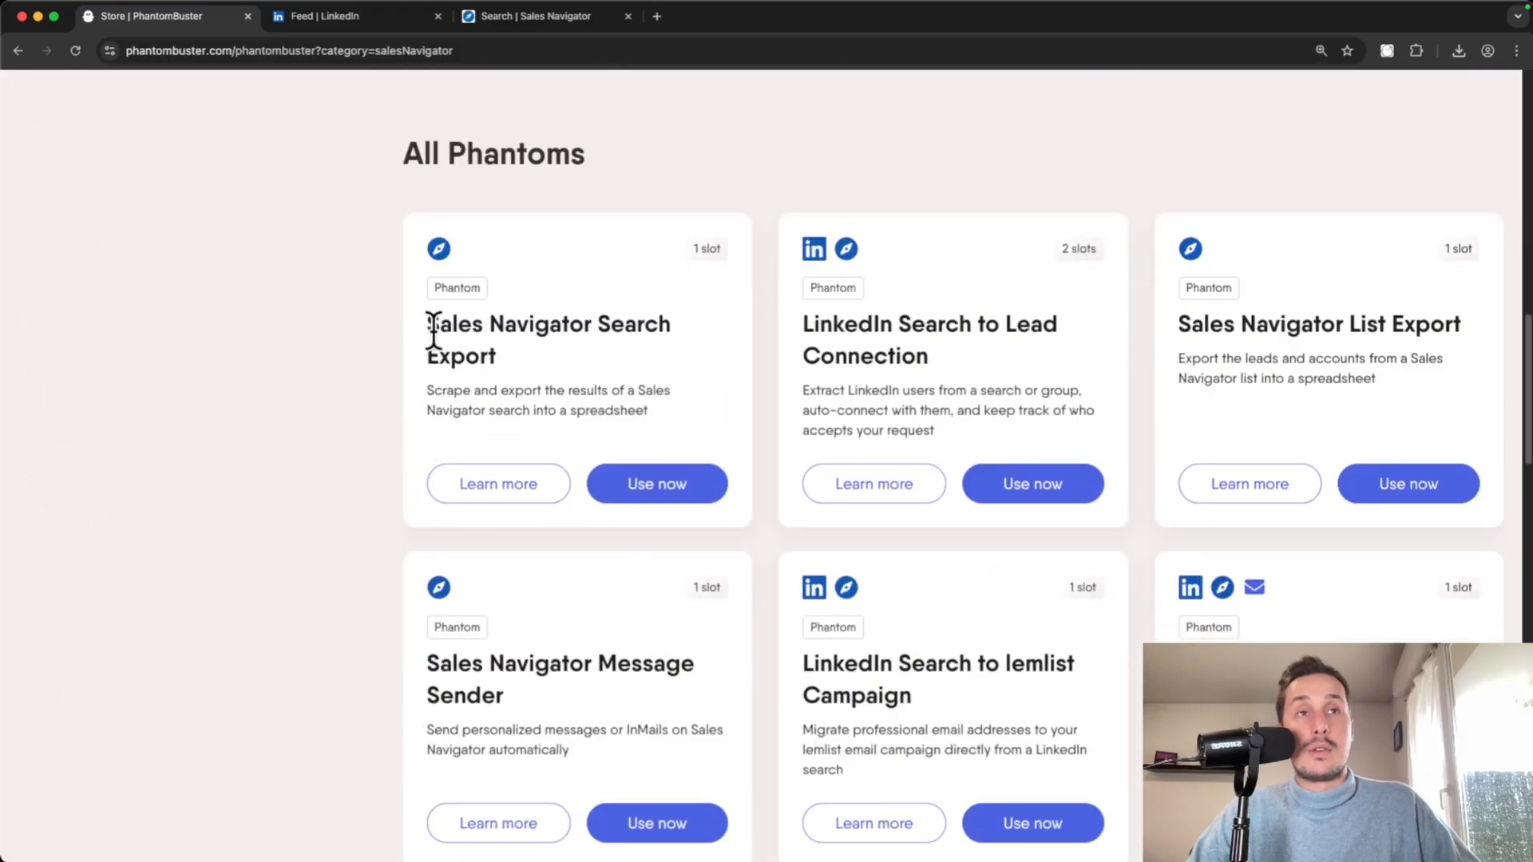
left_click_drag(428, 332, 649, 357)
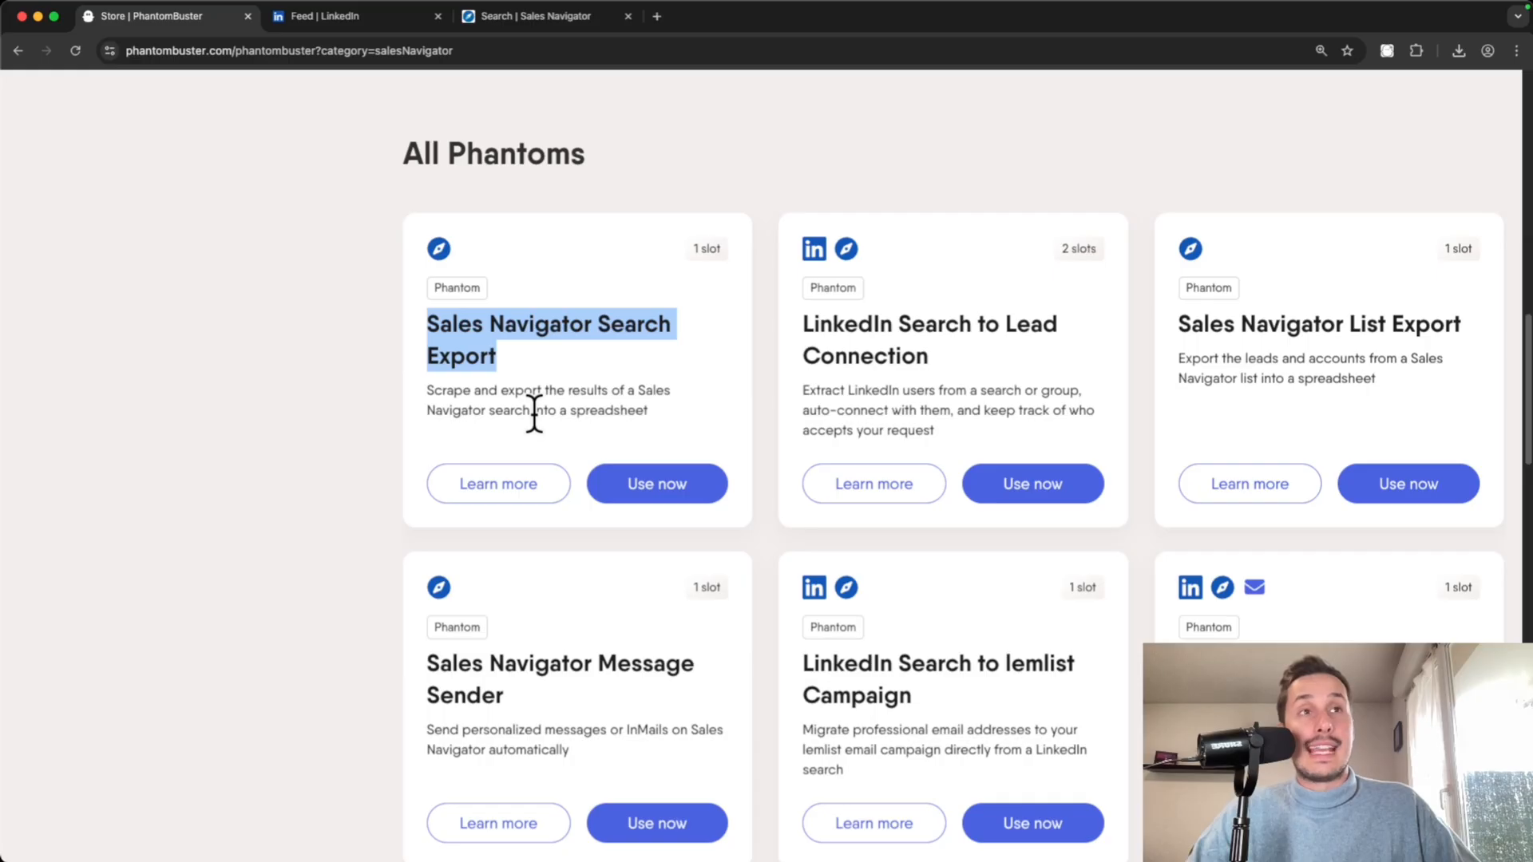
left_click(656, 487)
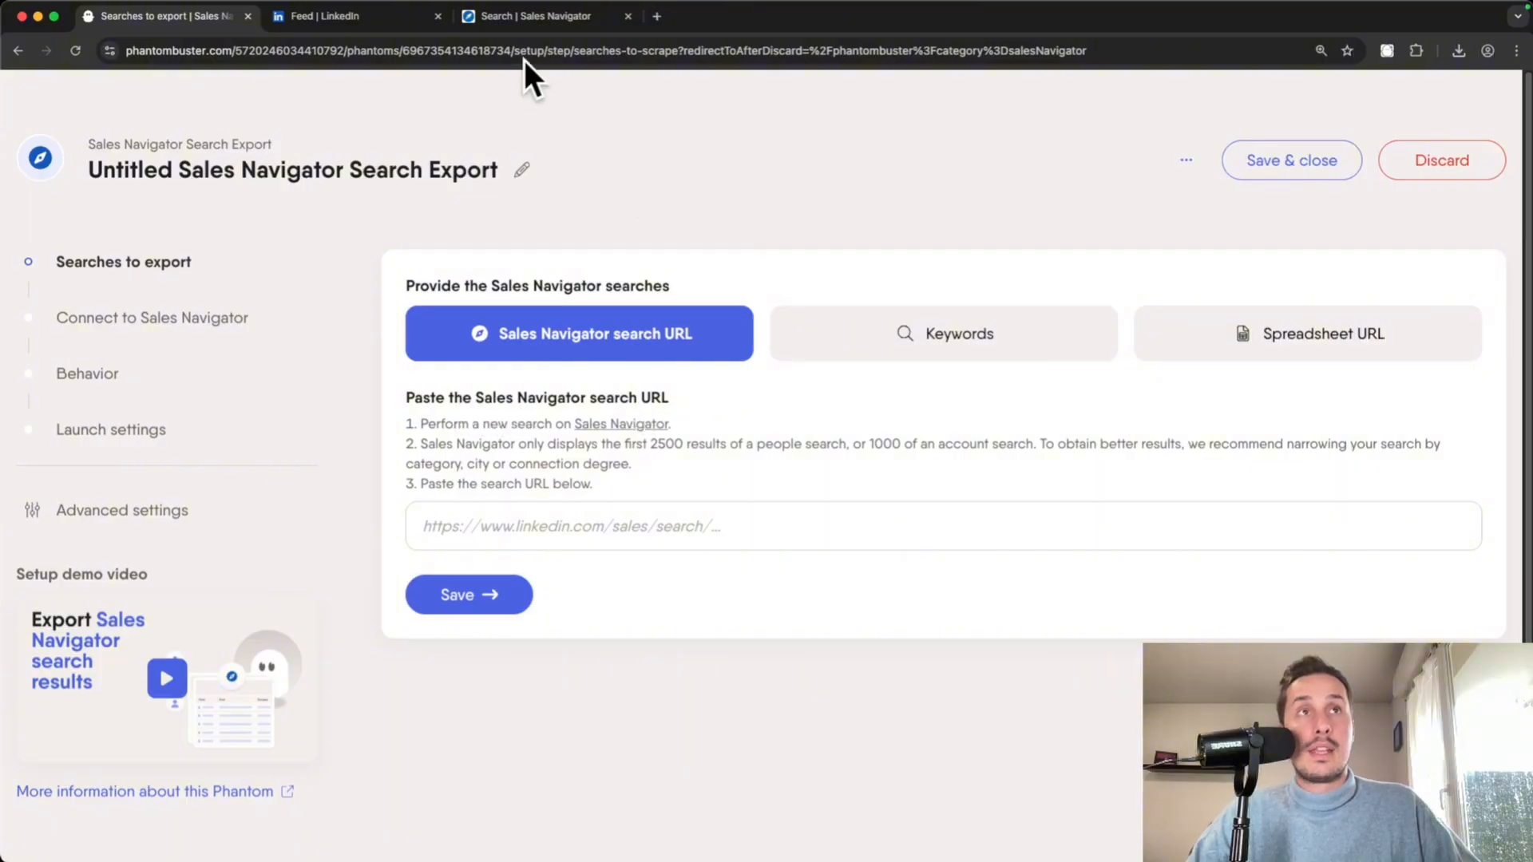
- Copy the Sales Navigator search URL into the phantom's searches to export and save
left_click(540, 16)
left_click(544, 49)
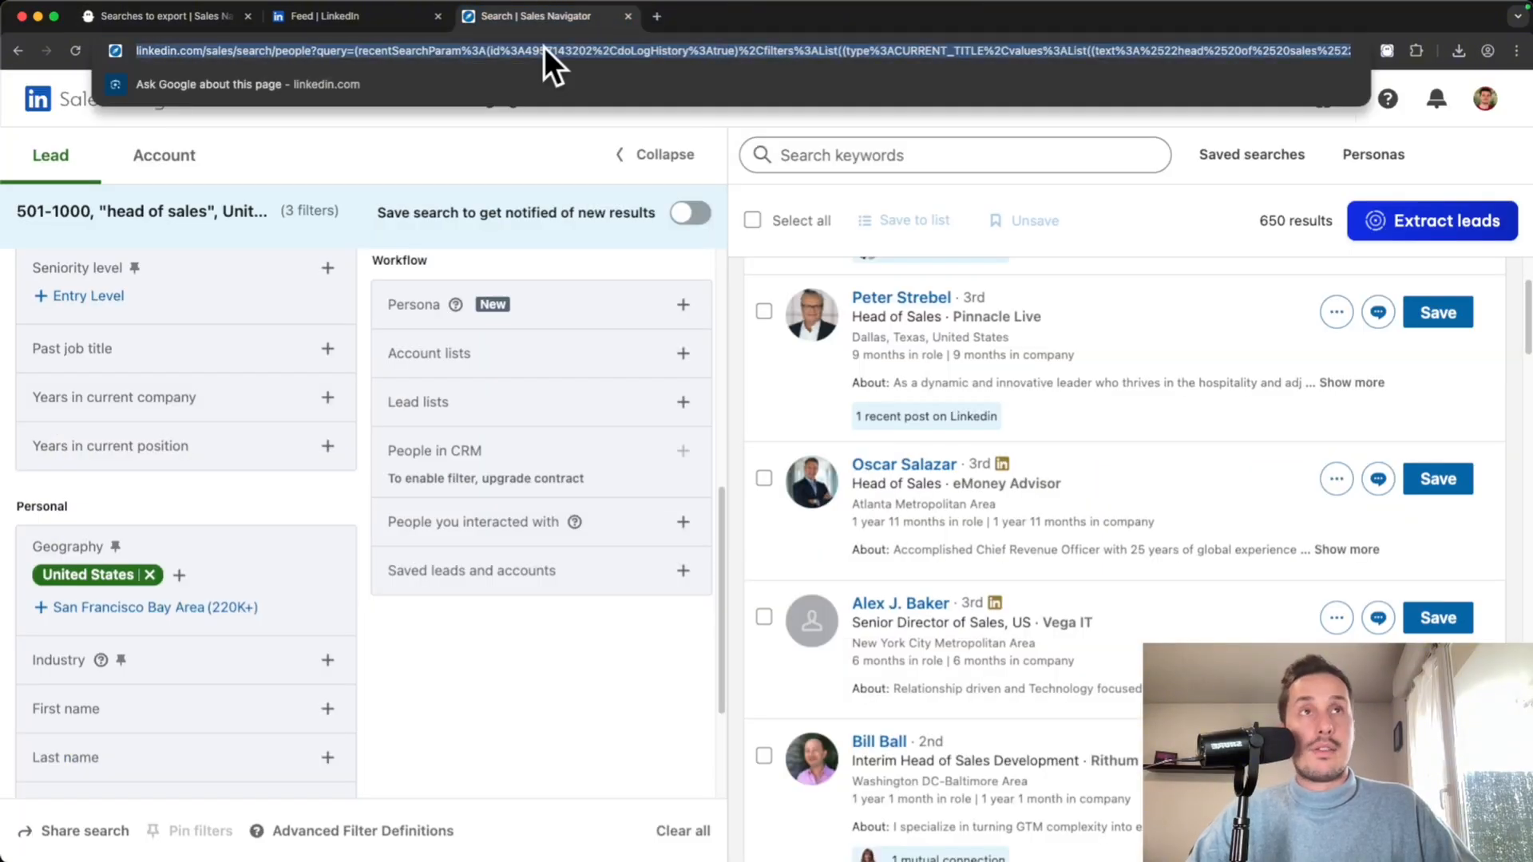
left_click(123, 17)
left_click(497, 526)
key("super+v")
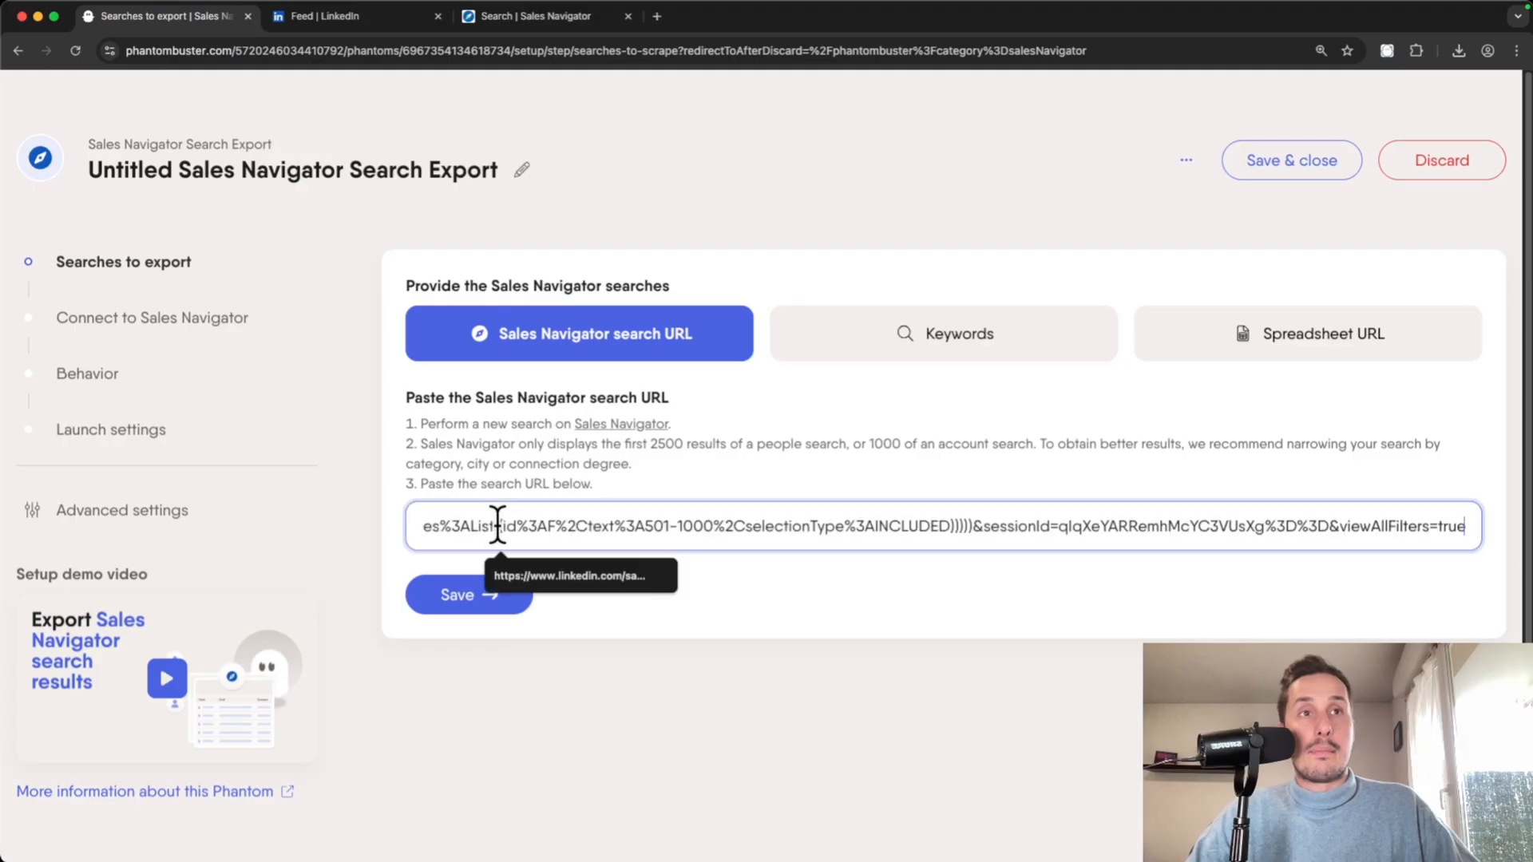
left_click(488, 611)
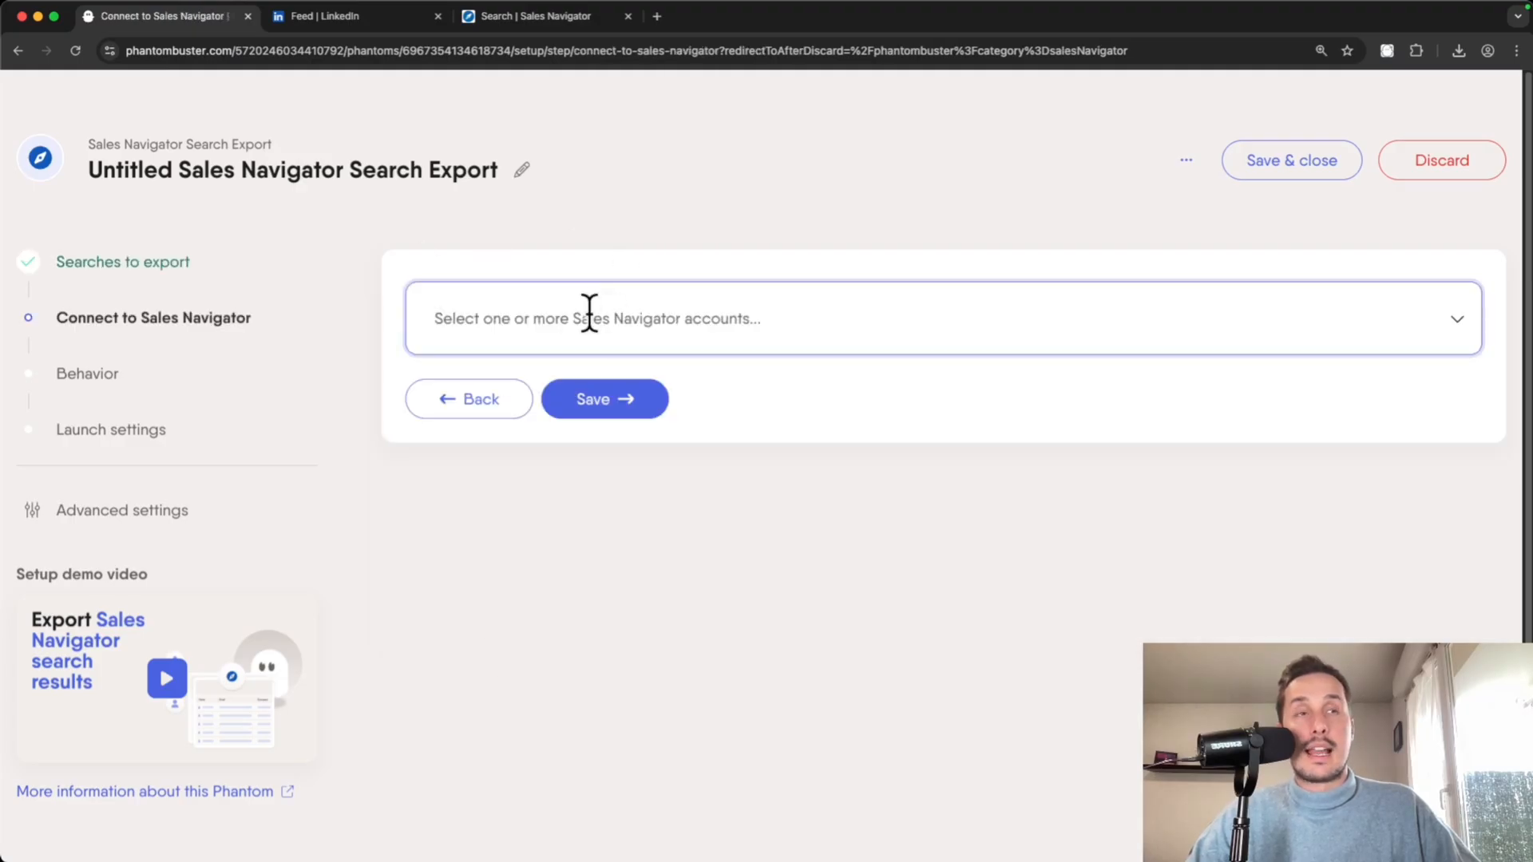
- Select the detected LinkedIn account and save it
left_click(589, 315)
left_click(568, 413)
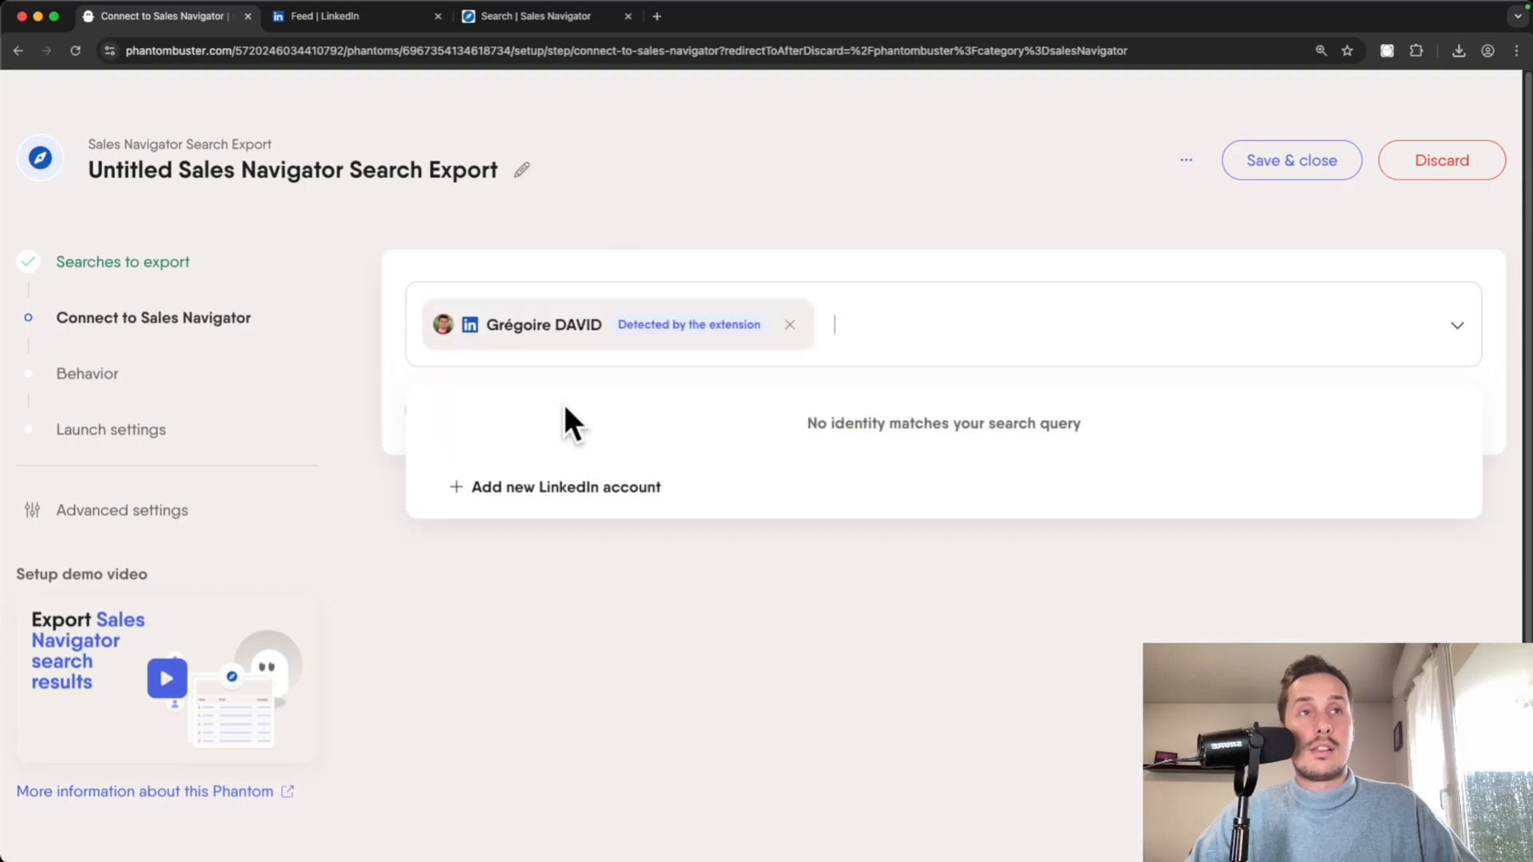
left_click(632, 691)
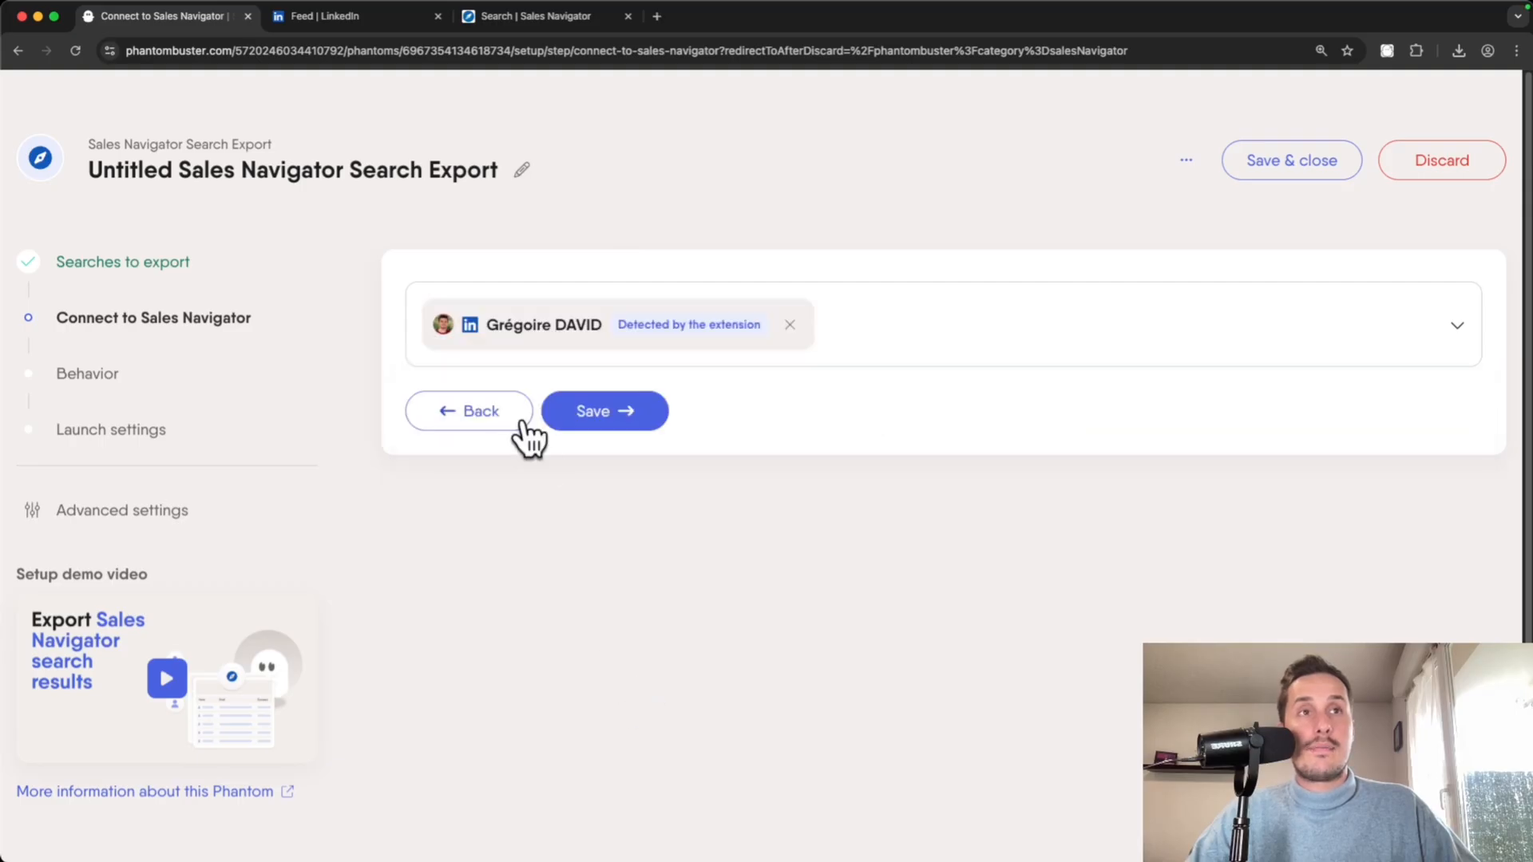
left_click(604, 411)
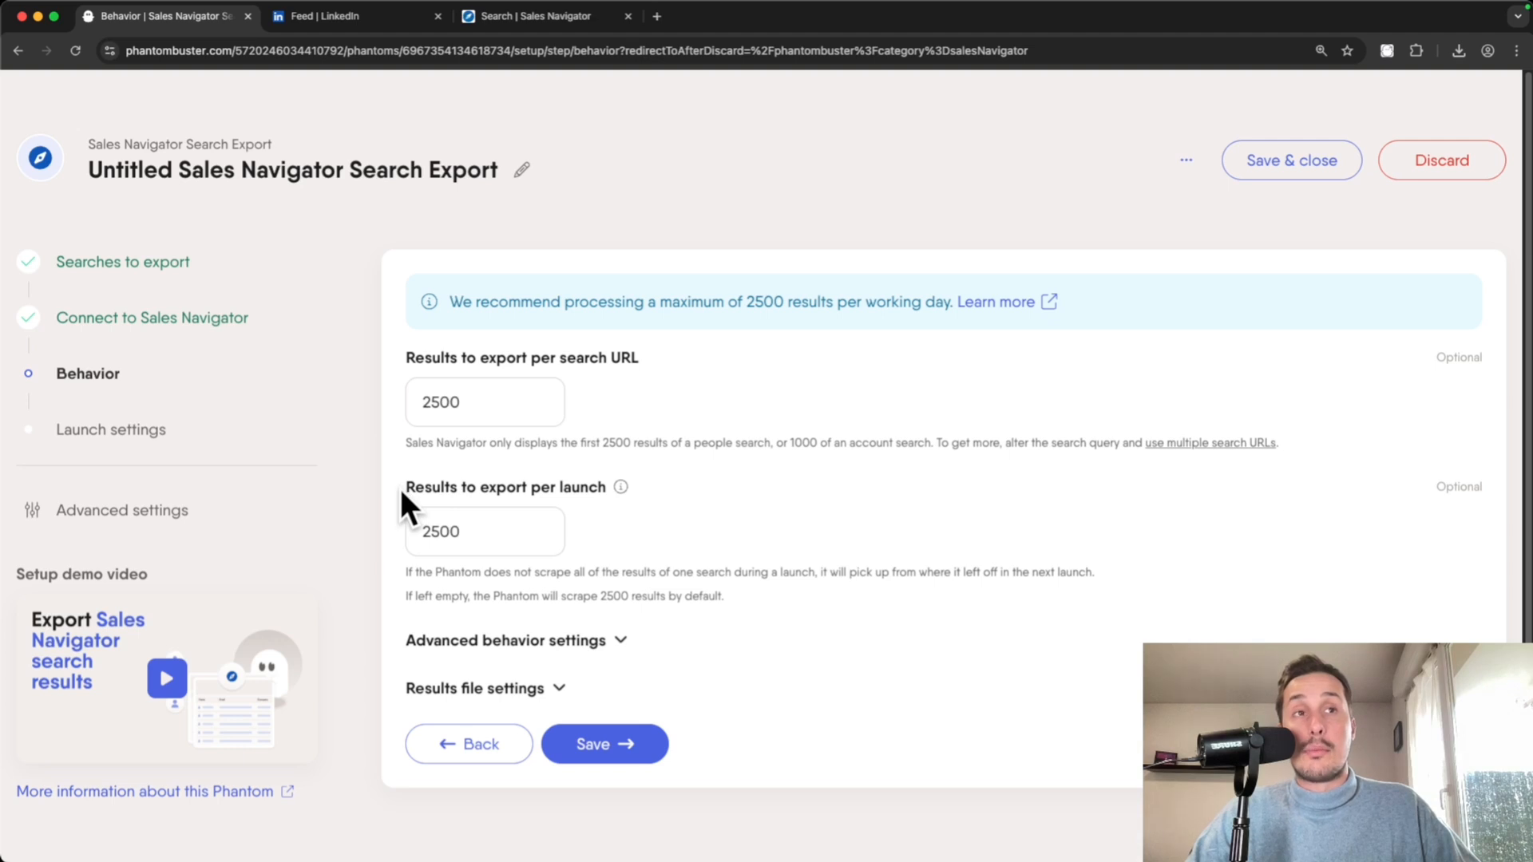
- Change results to export per launch from 2500 to 50 and save
left_click(482, 529)
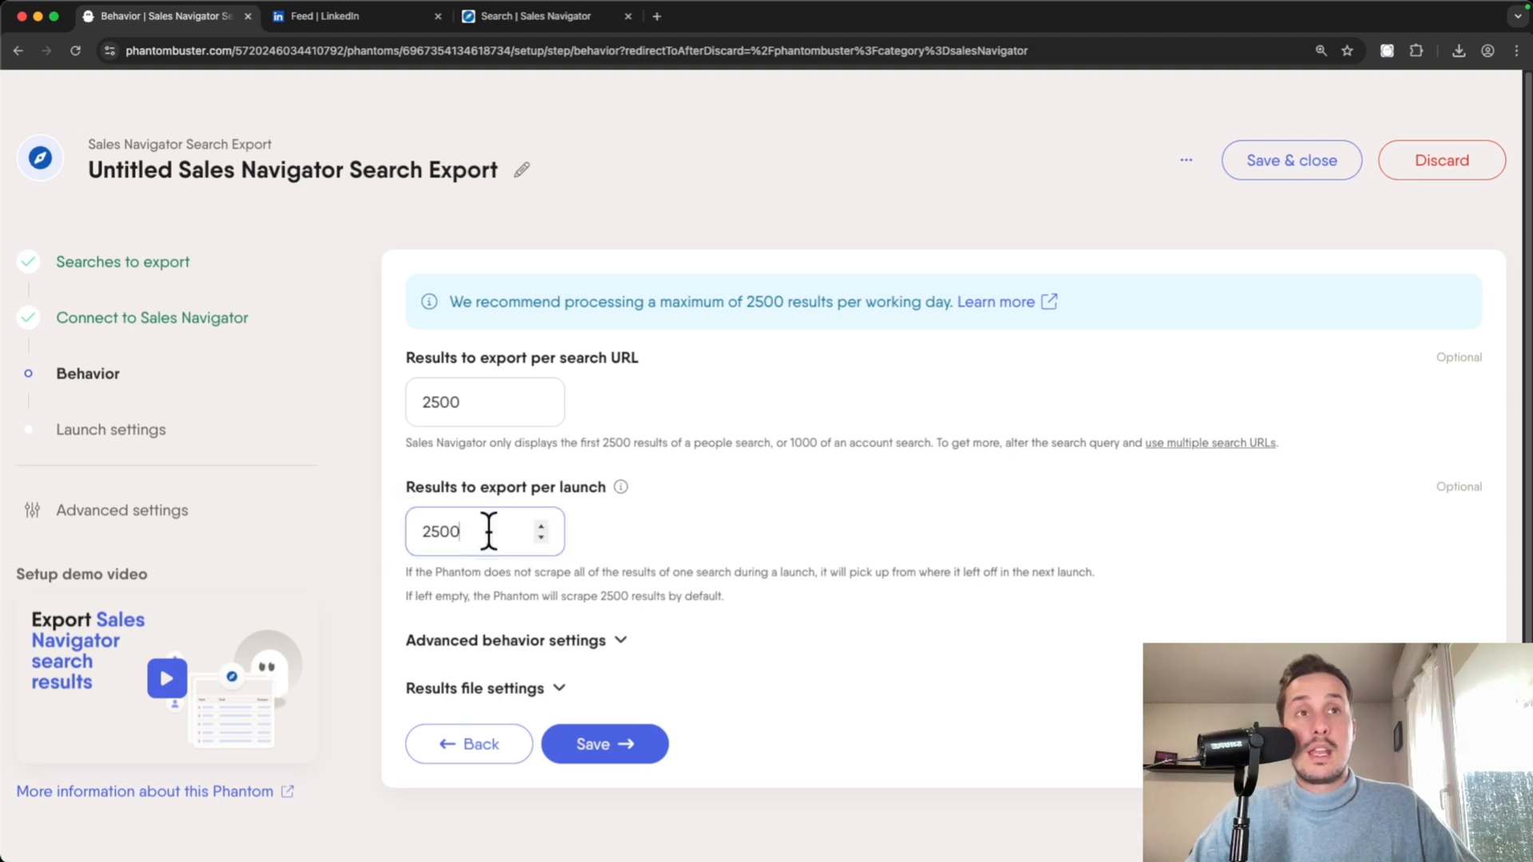
double_click(487, 529)
type("50")
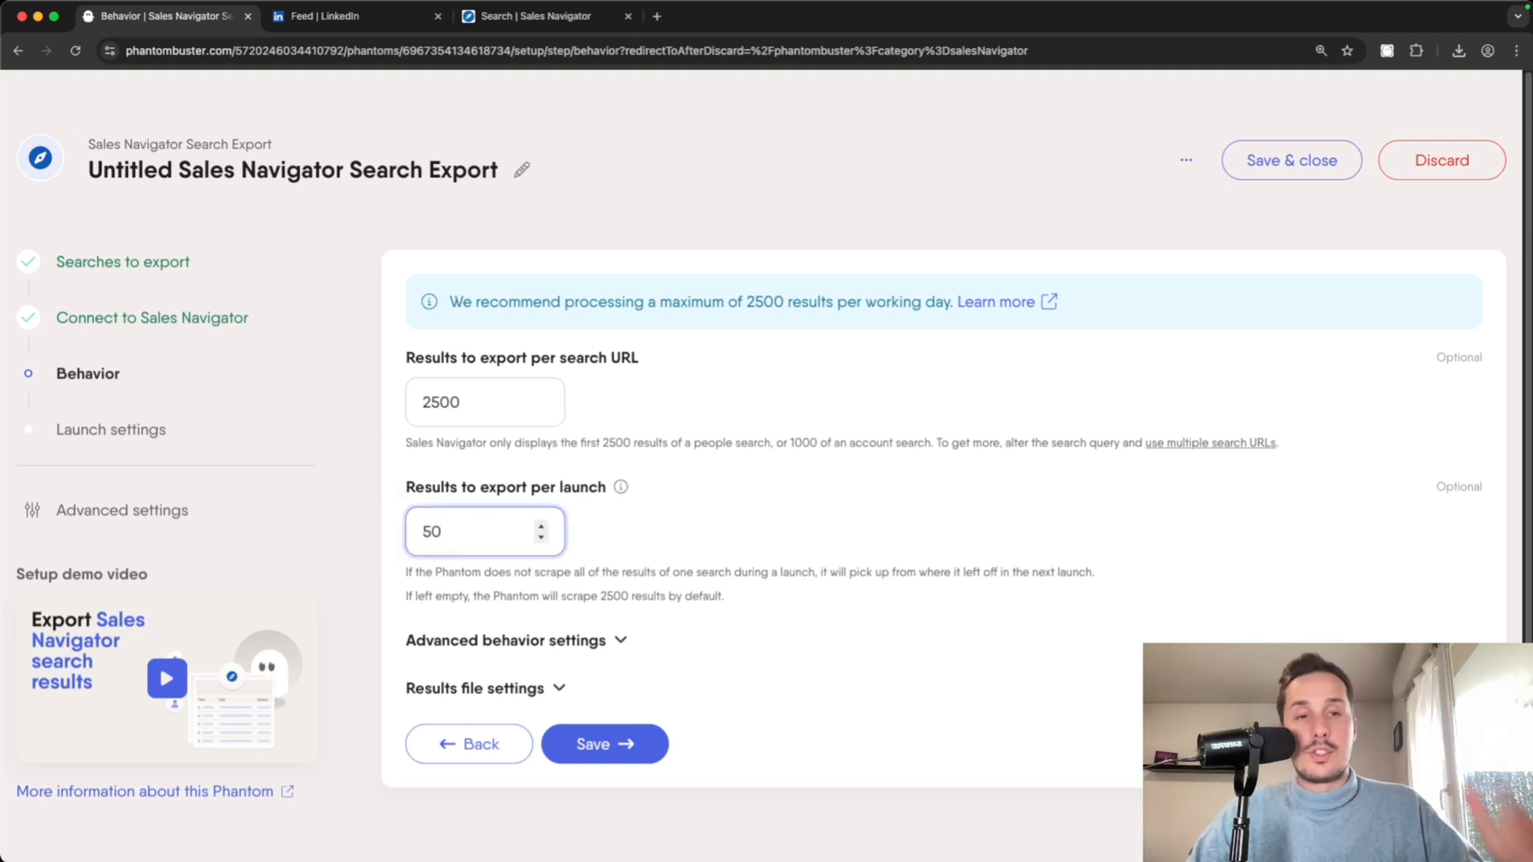
scroll(793, 496, "down", 1)
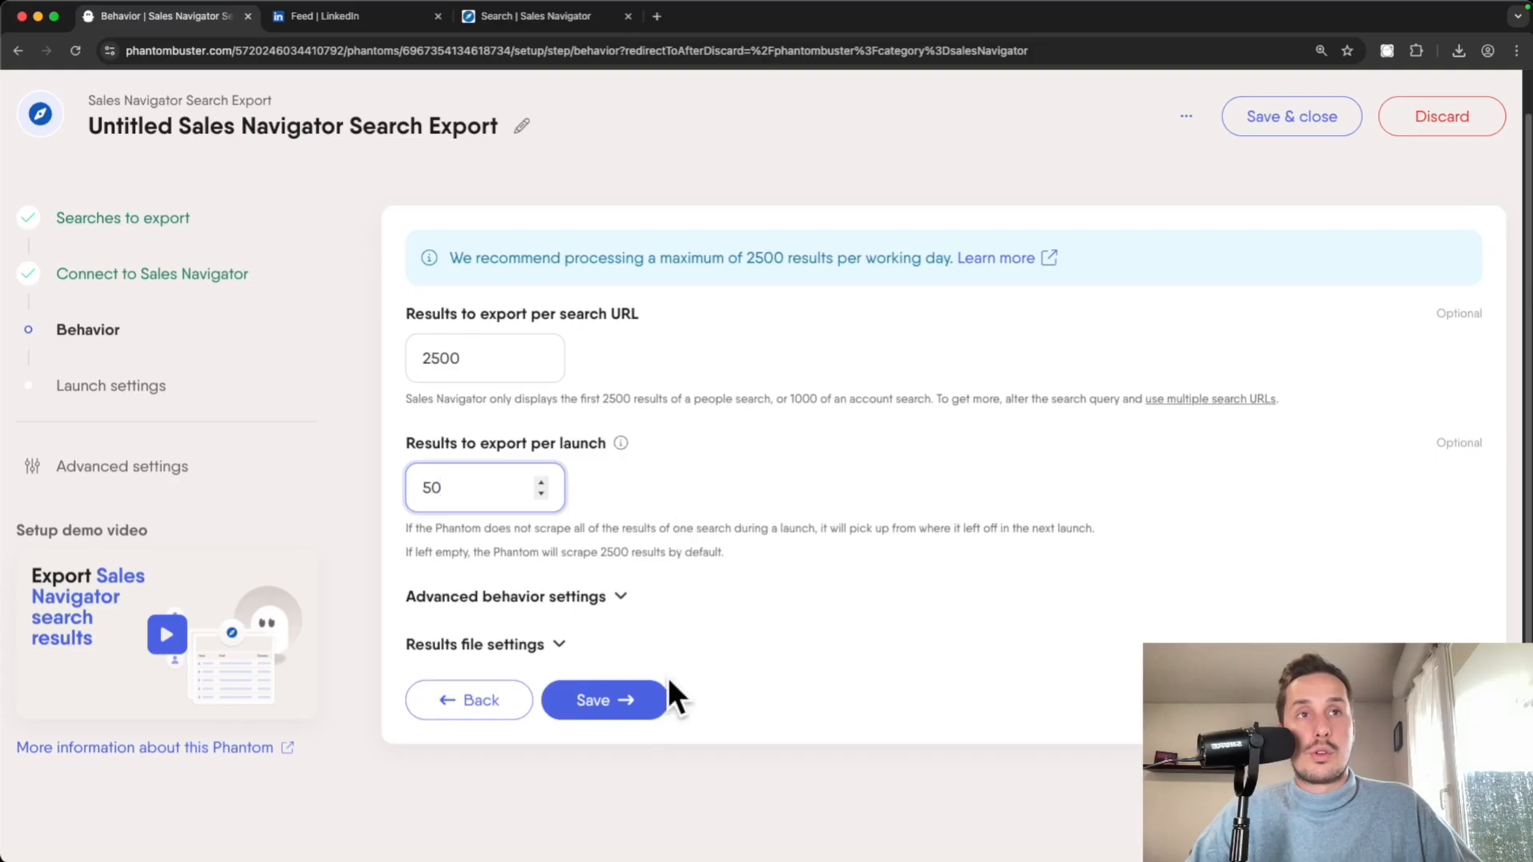
left_click(630, 699)
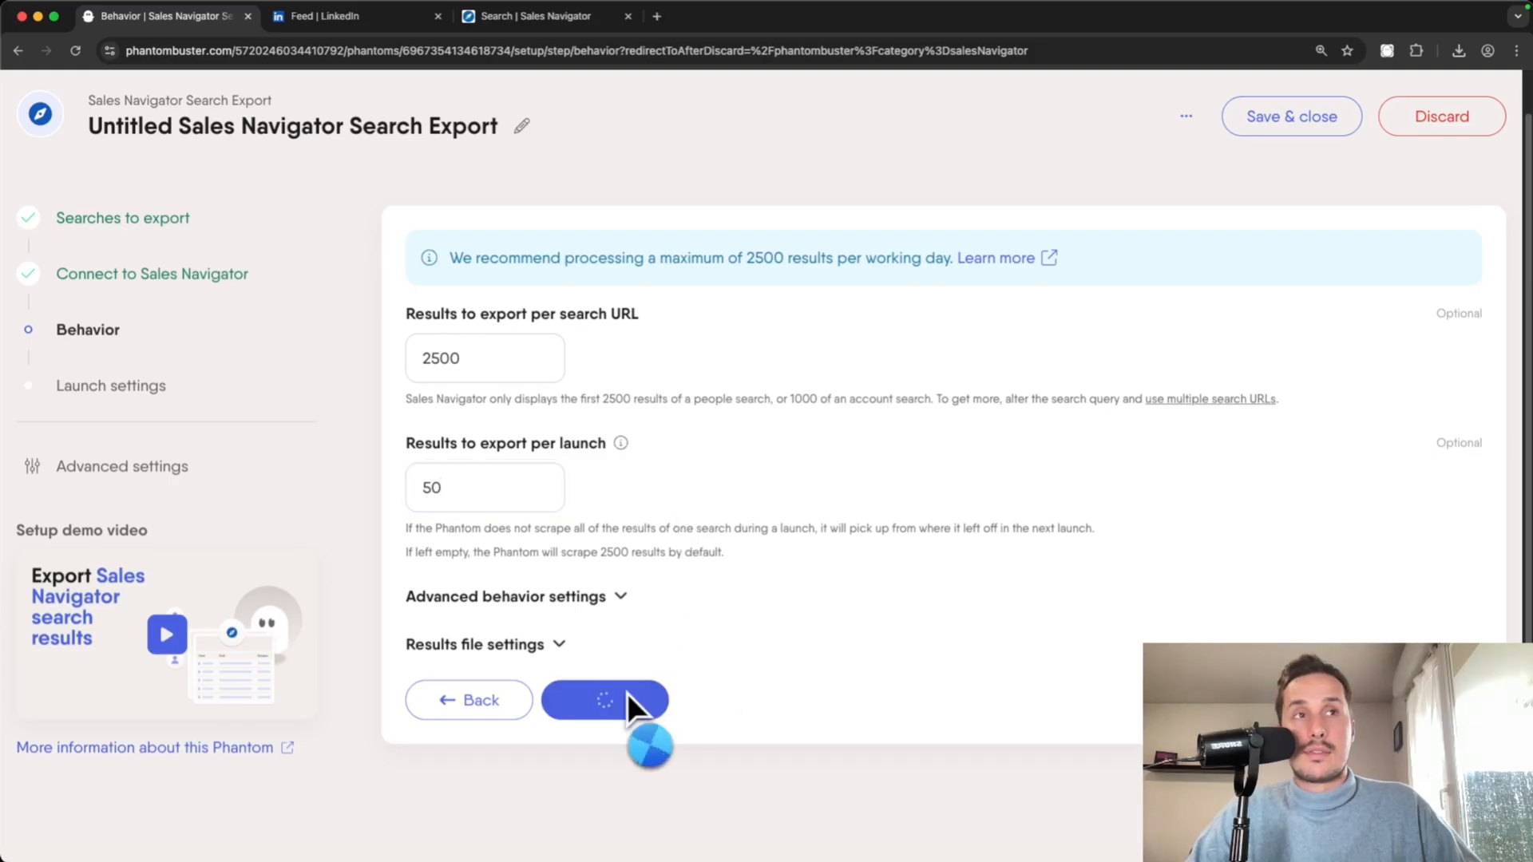
scroll(629, 696, "down", 1)
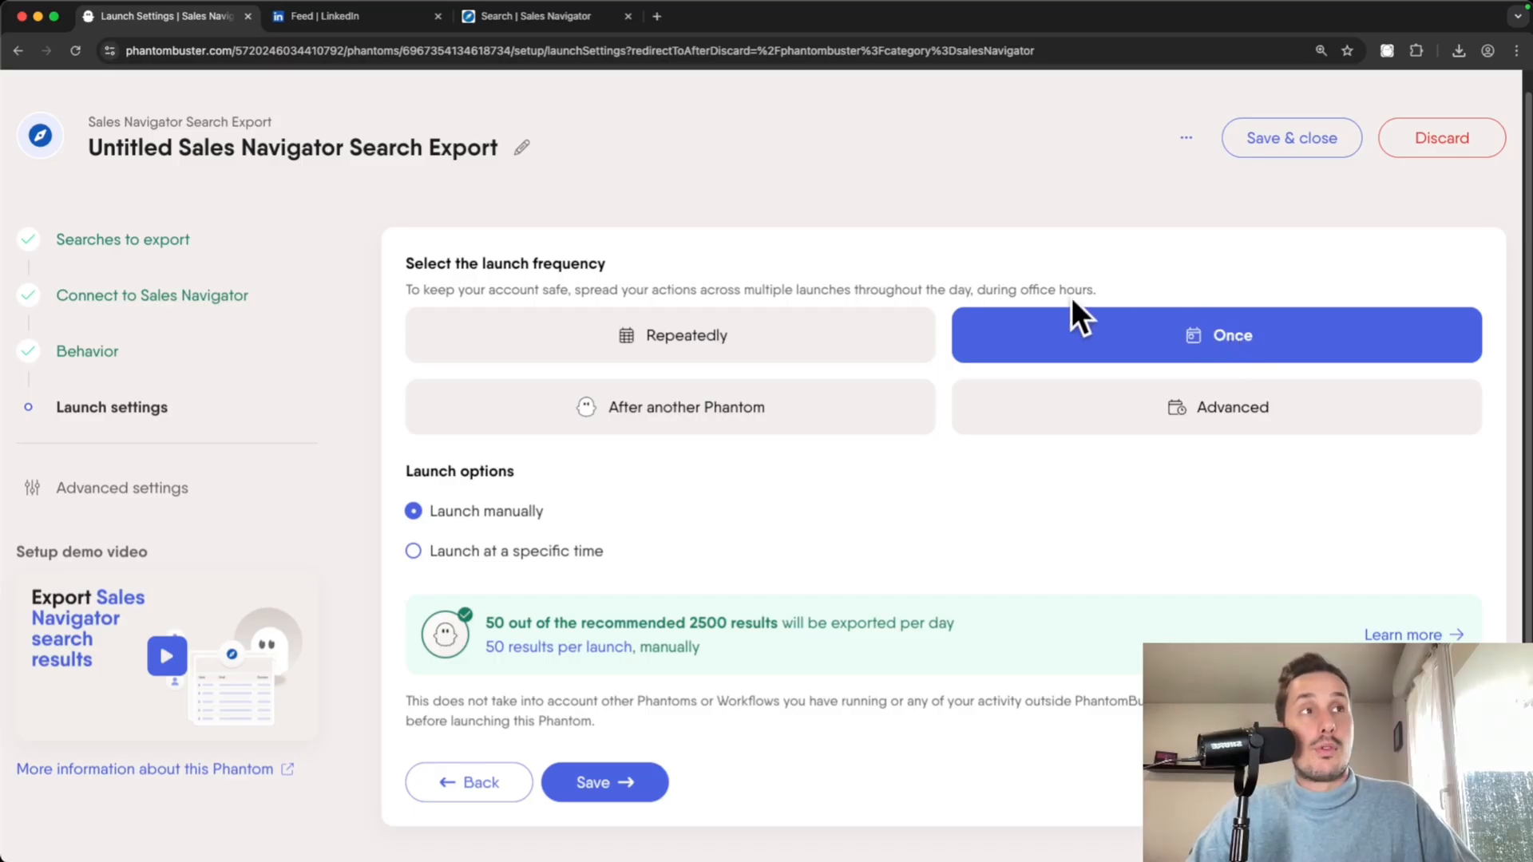
- After trying Repeatedly, set launch to Once, launched manually, and save the setup
left_click(688, 343)
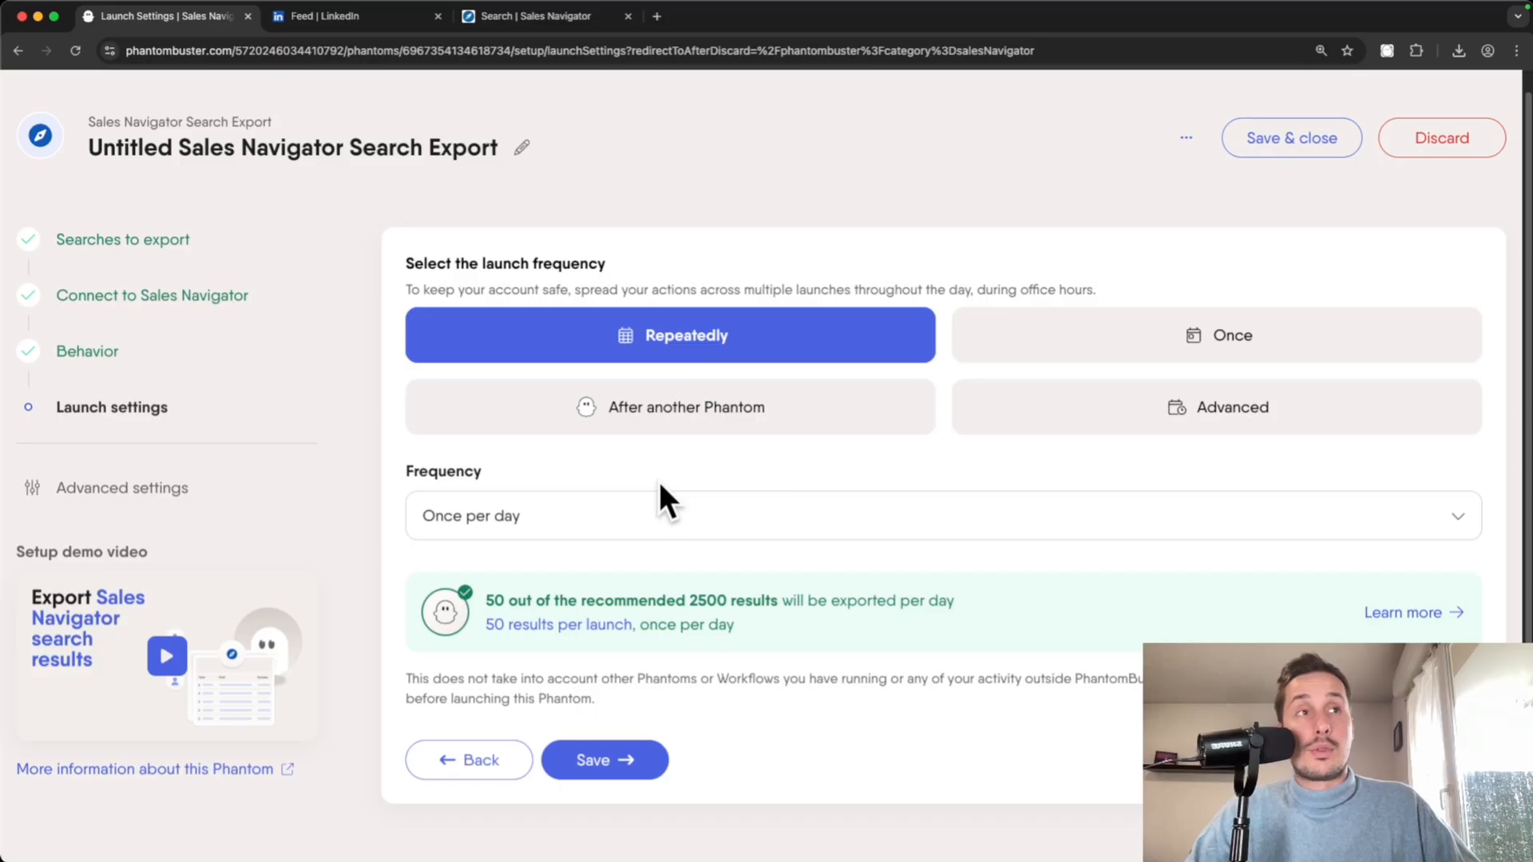
left_click(695, 515)
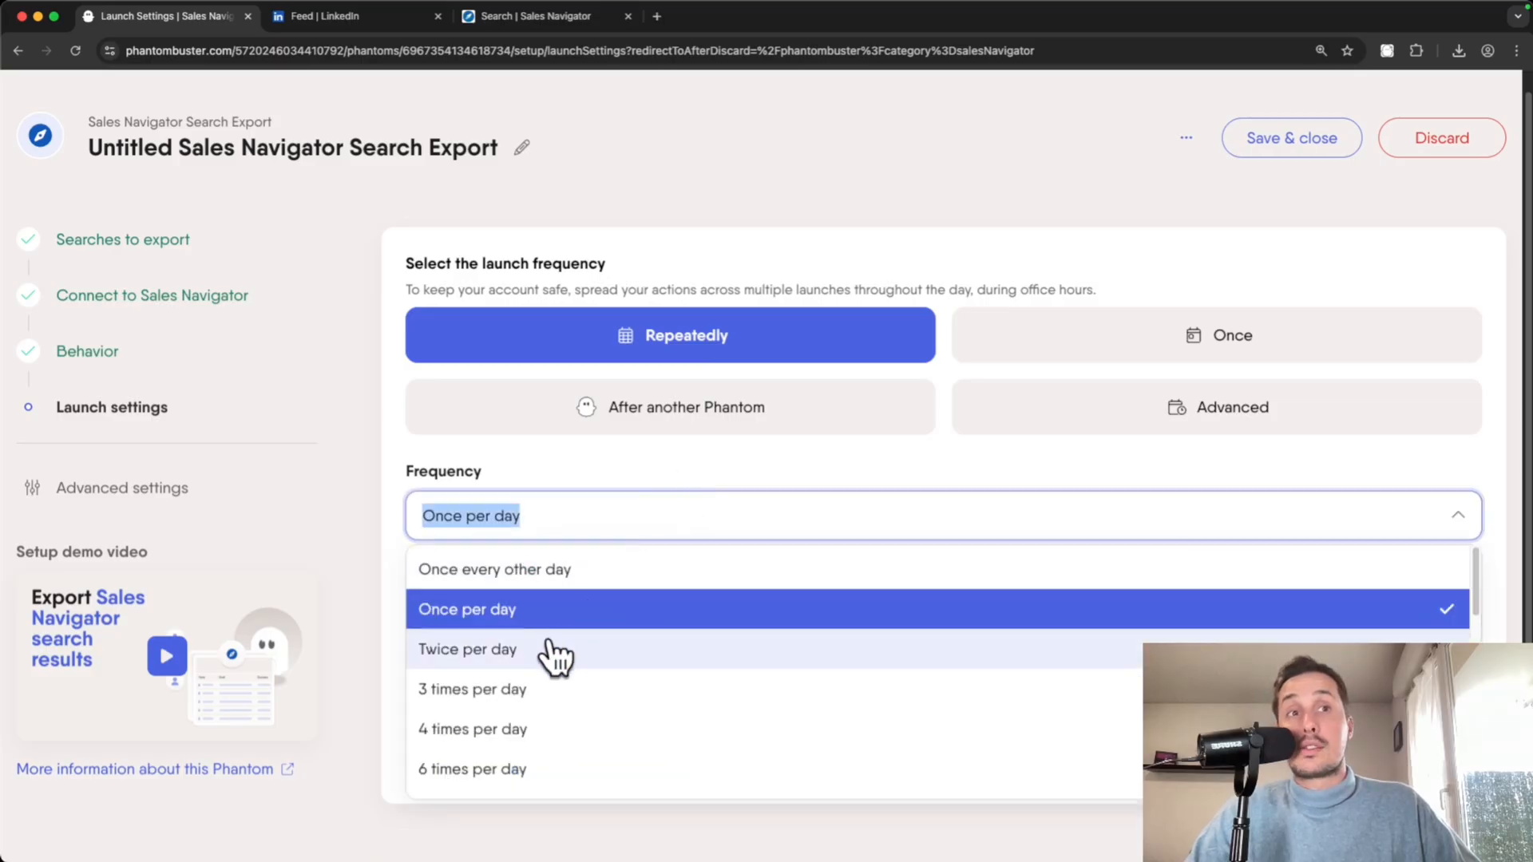
scroll(479, 706, "down", 10)
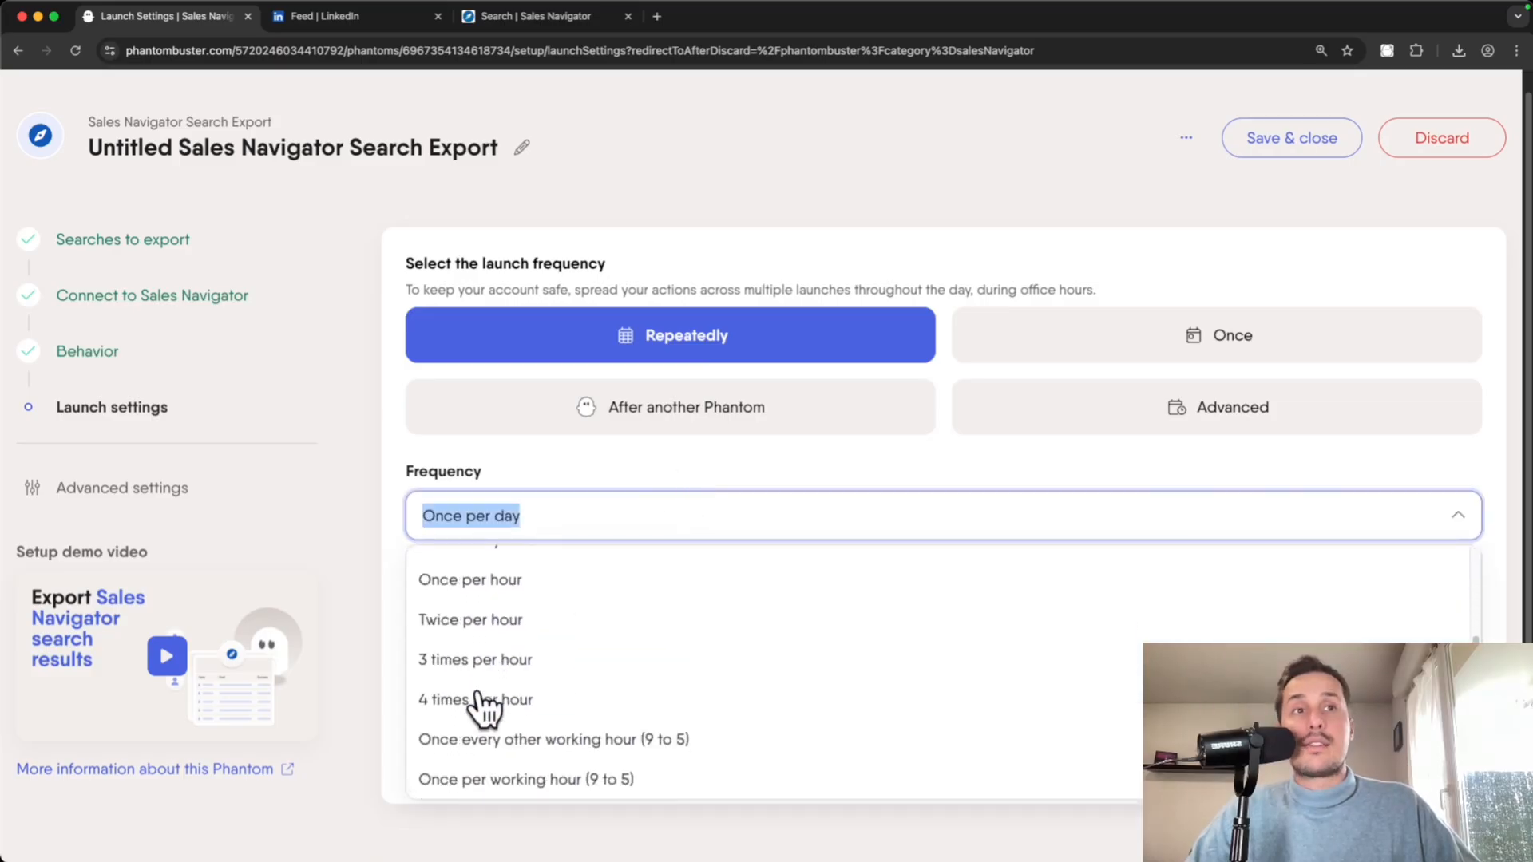
scroll(483, 707, "up", 10)
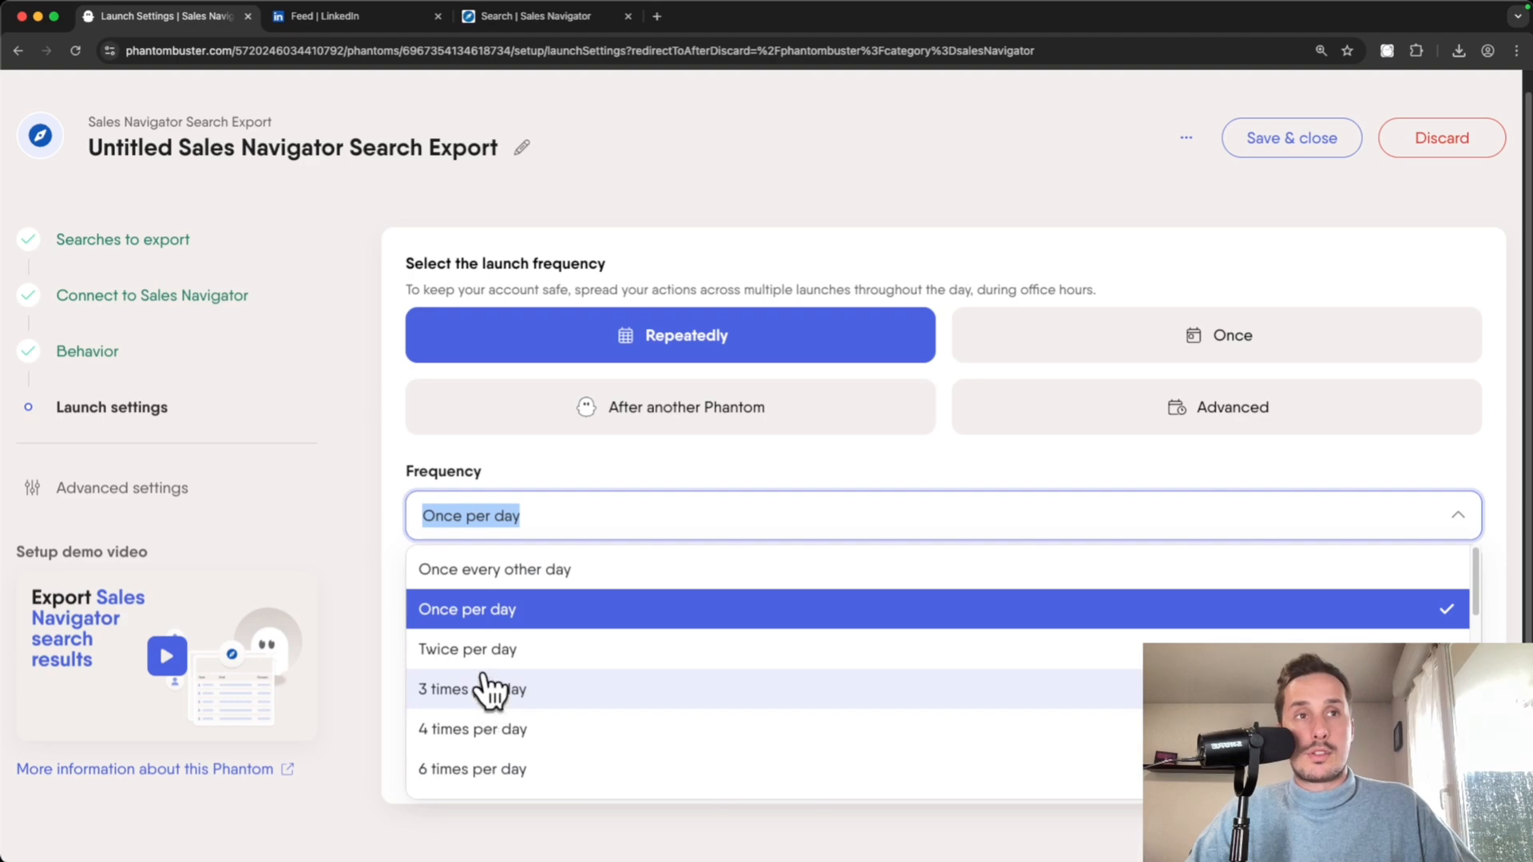
left_click(710, 463)
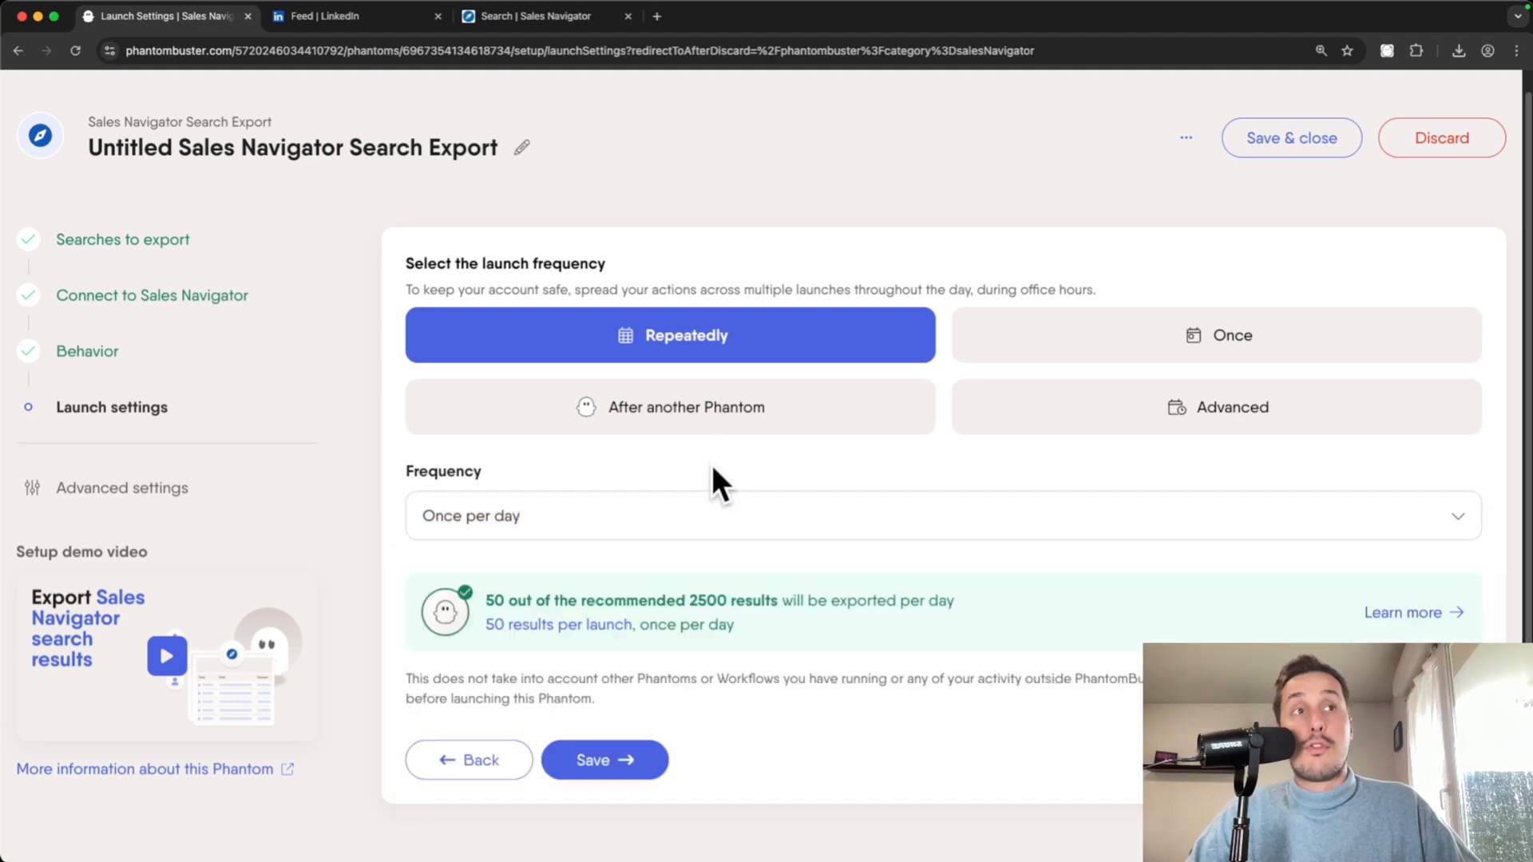
left_click(1239, 342)
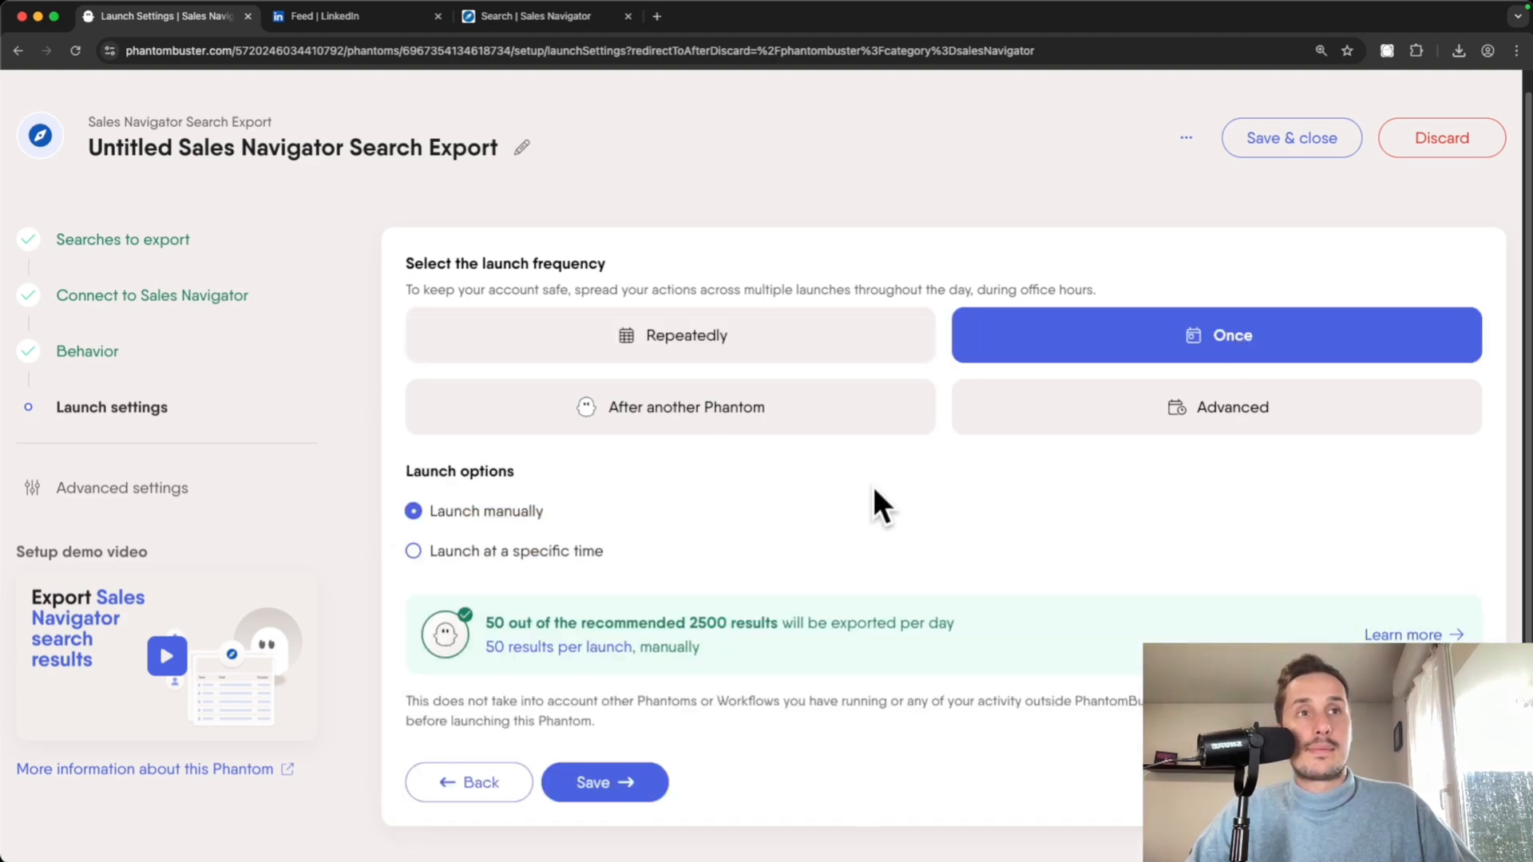
left_click(620, 781)
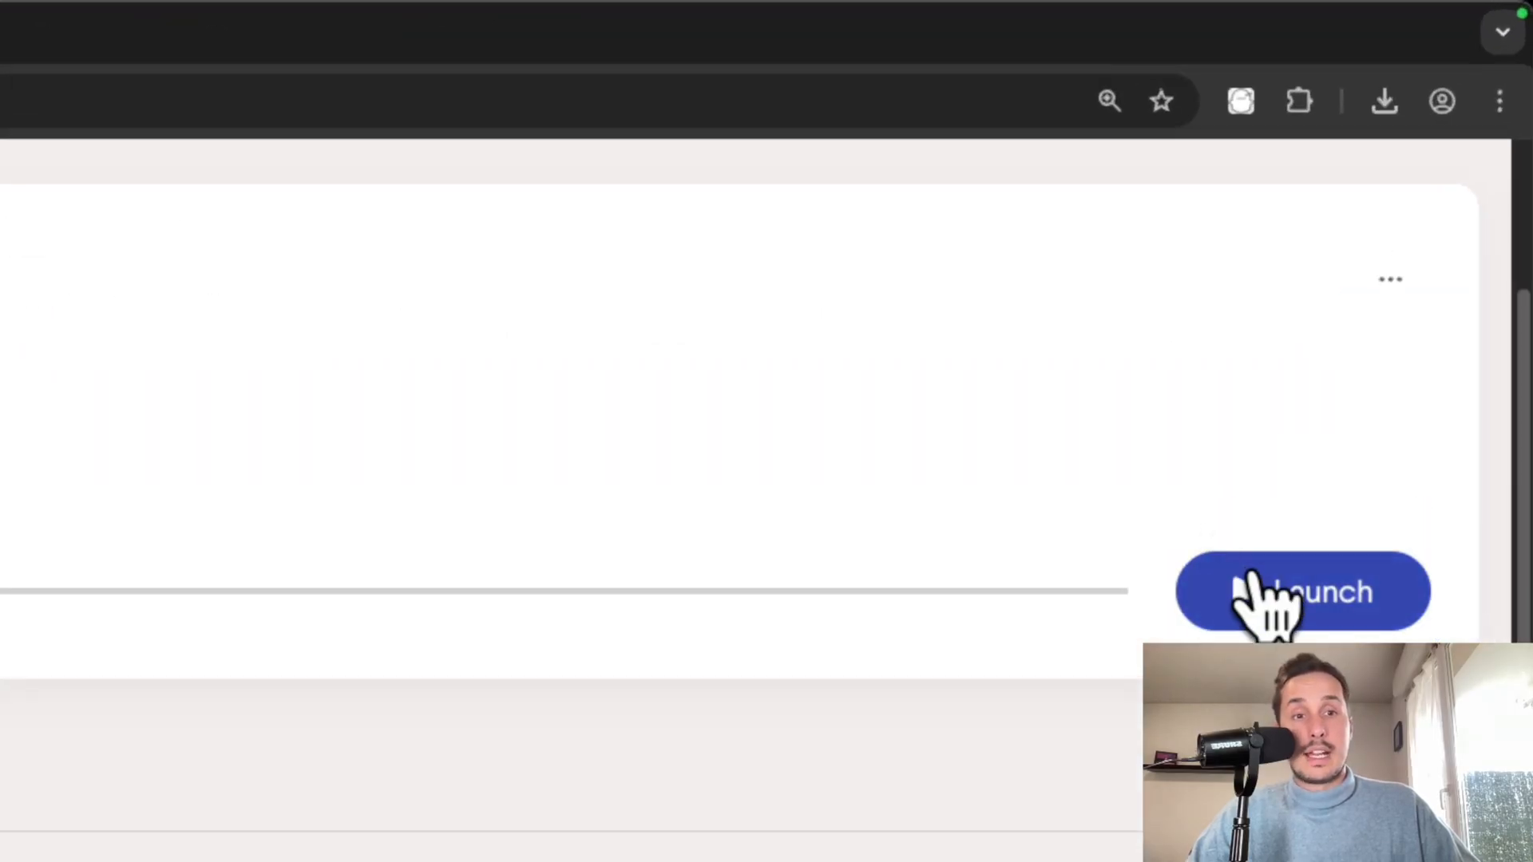
- Launch the Sales Navigator export and review the Results (50) table of lead profiles
left_click(1297, 603)
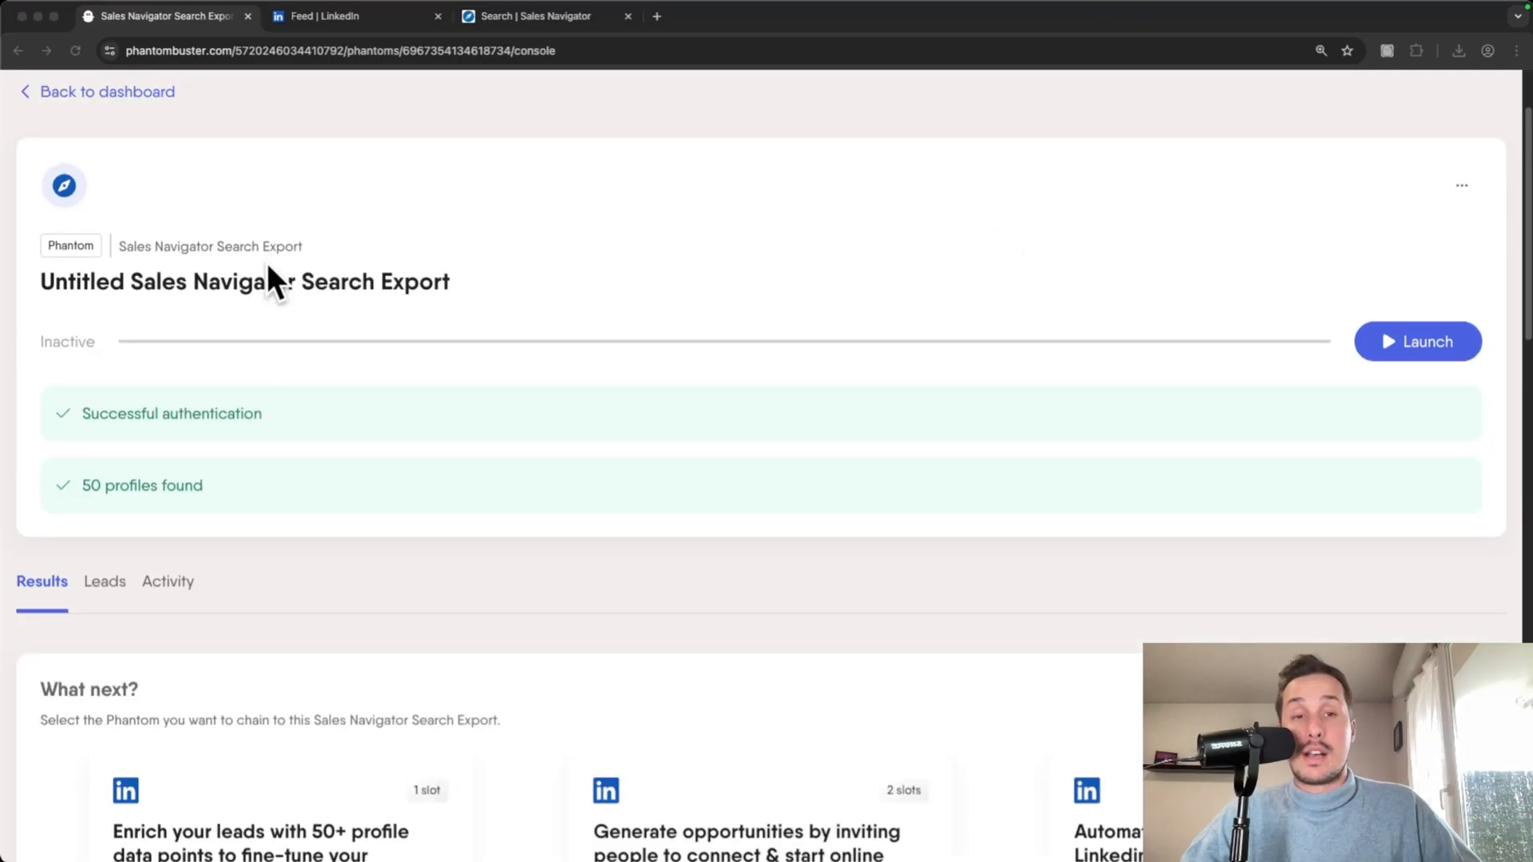
scroll(201, 335, "down", 10)
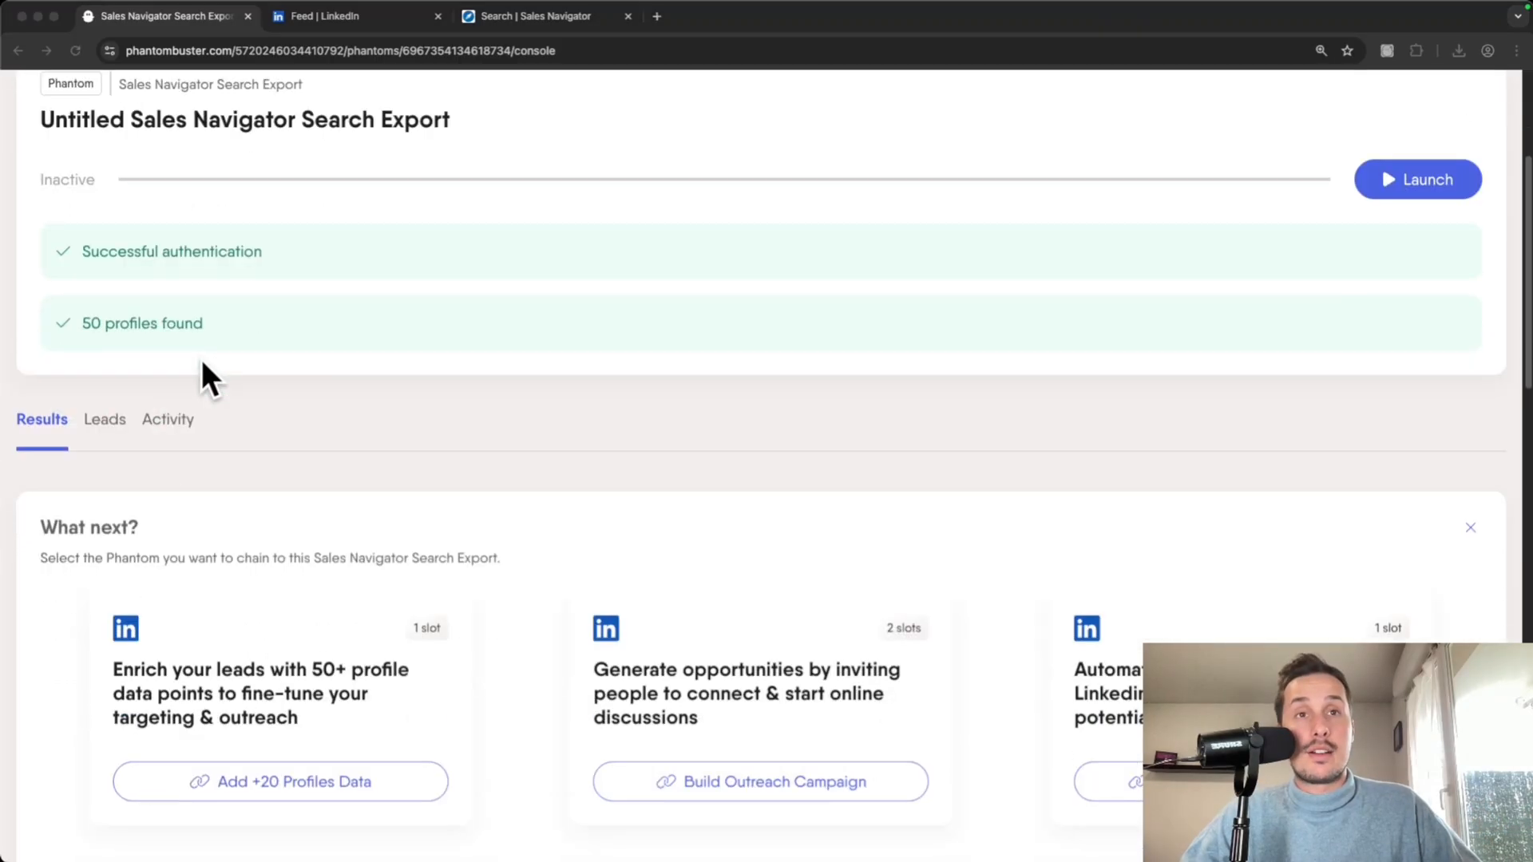
scroll(209, 371, "down", 2)
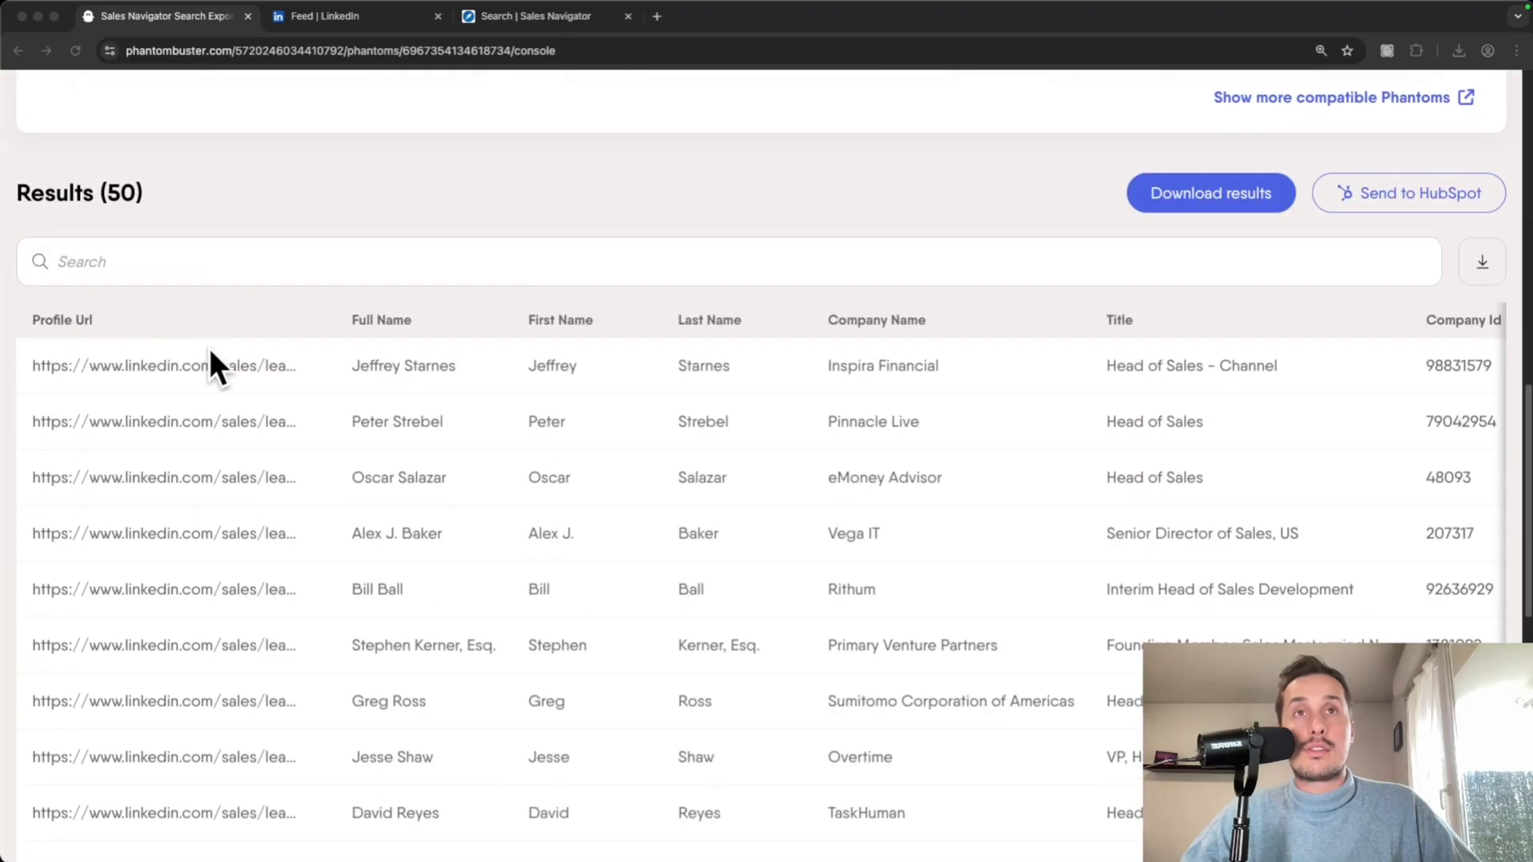
scroll(219, 308, "down", 3)
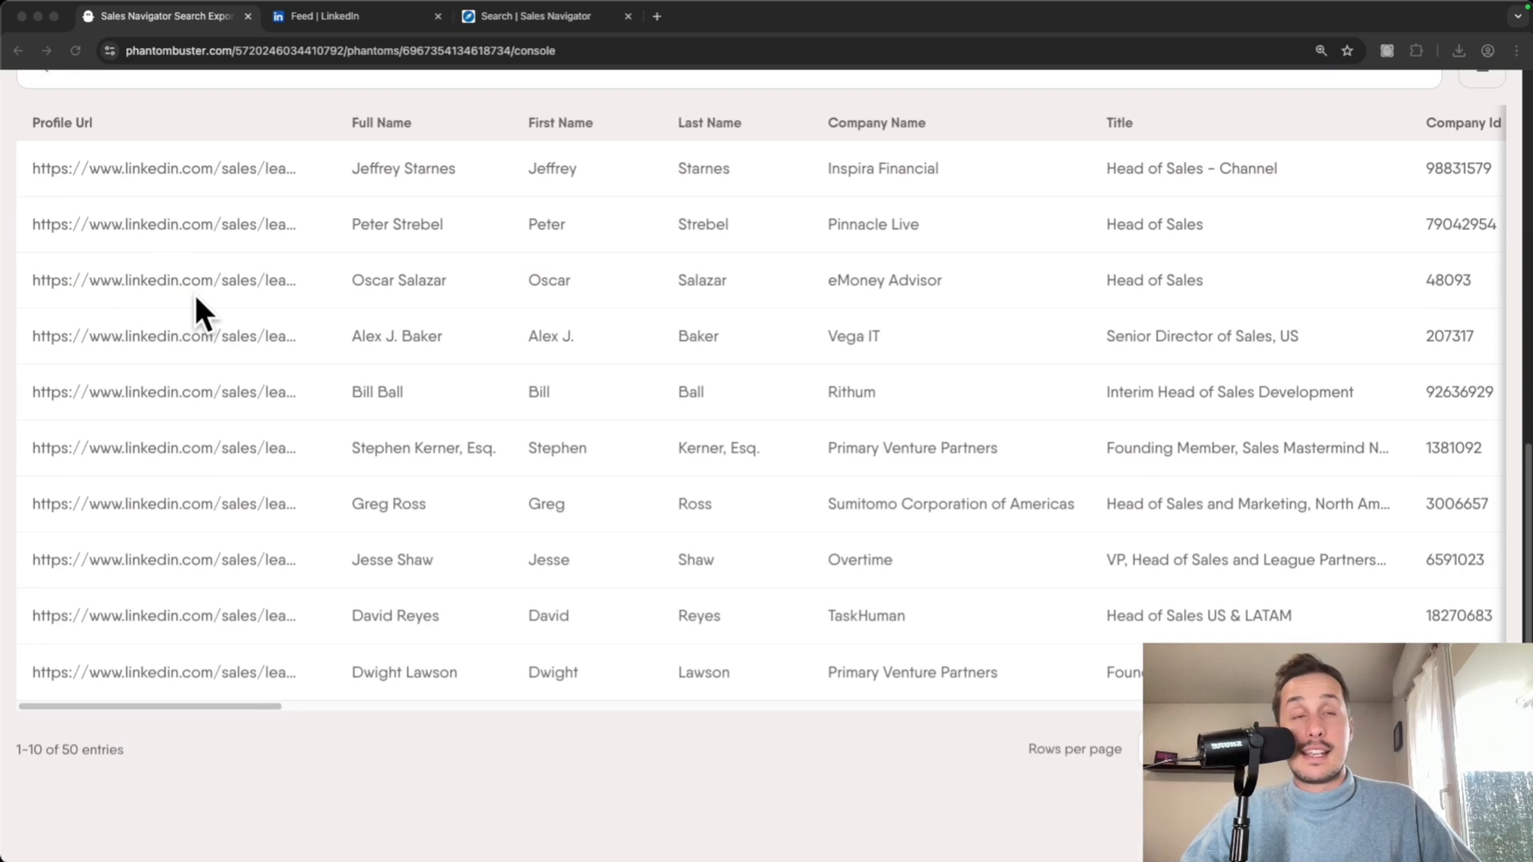
scroll(195, 294, "up", 4)
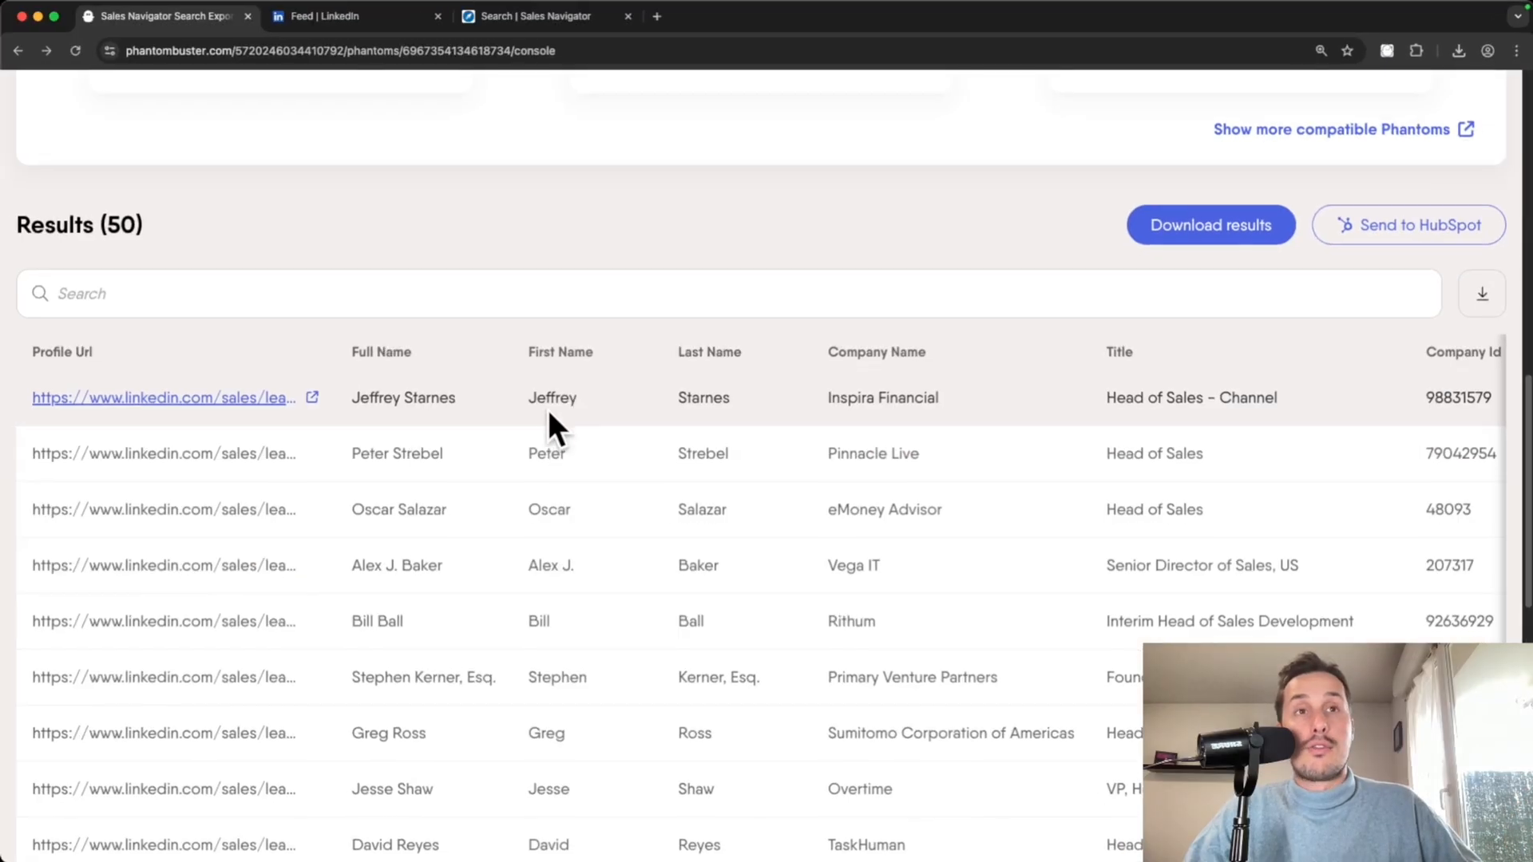
scroll(356, 461, "down", 4)
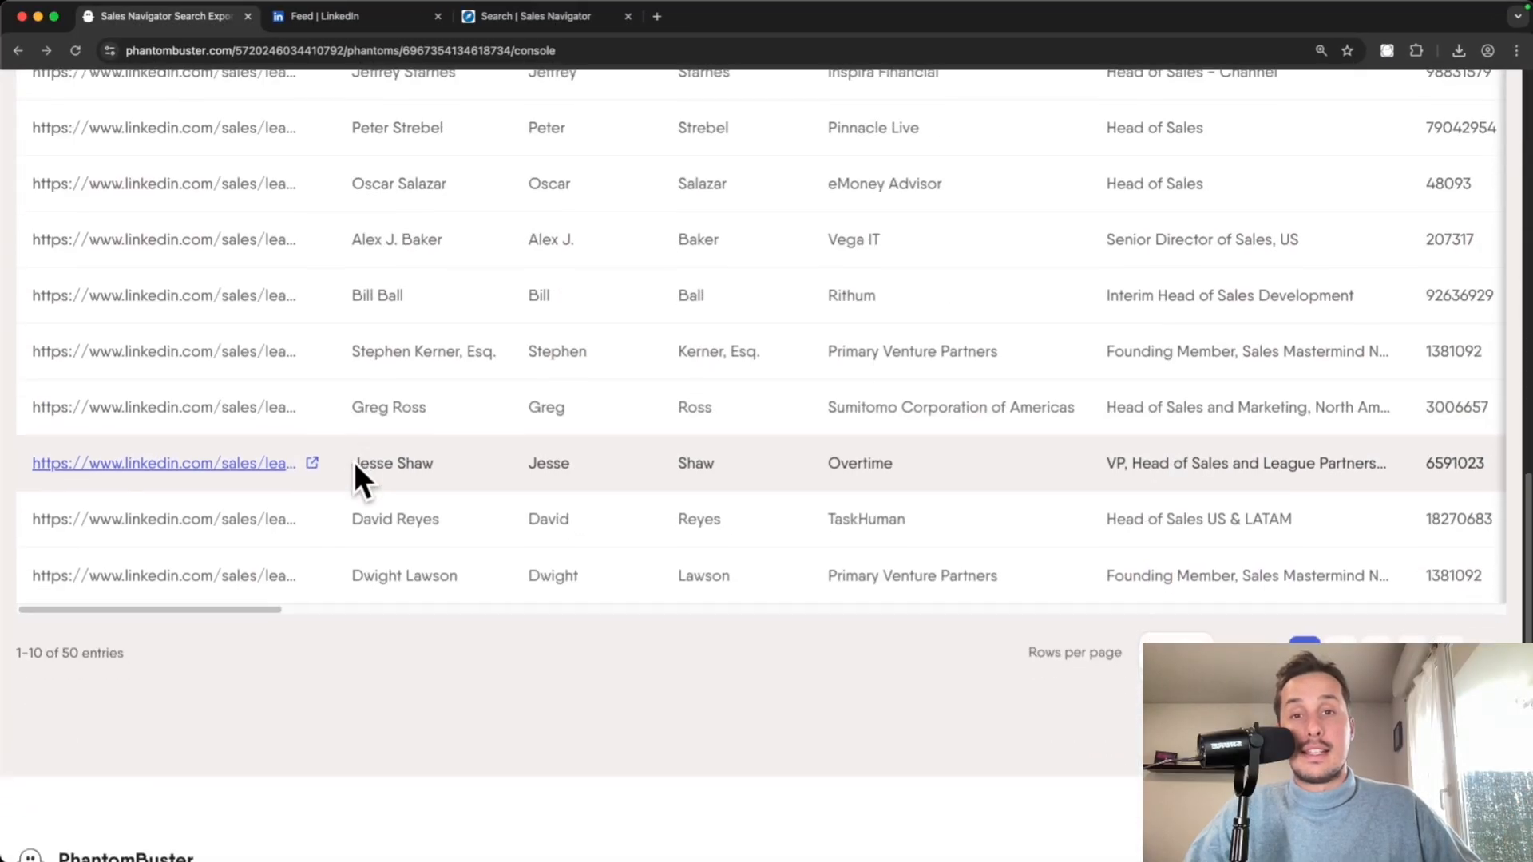
scroll(353, 462, "up", 2)
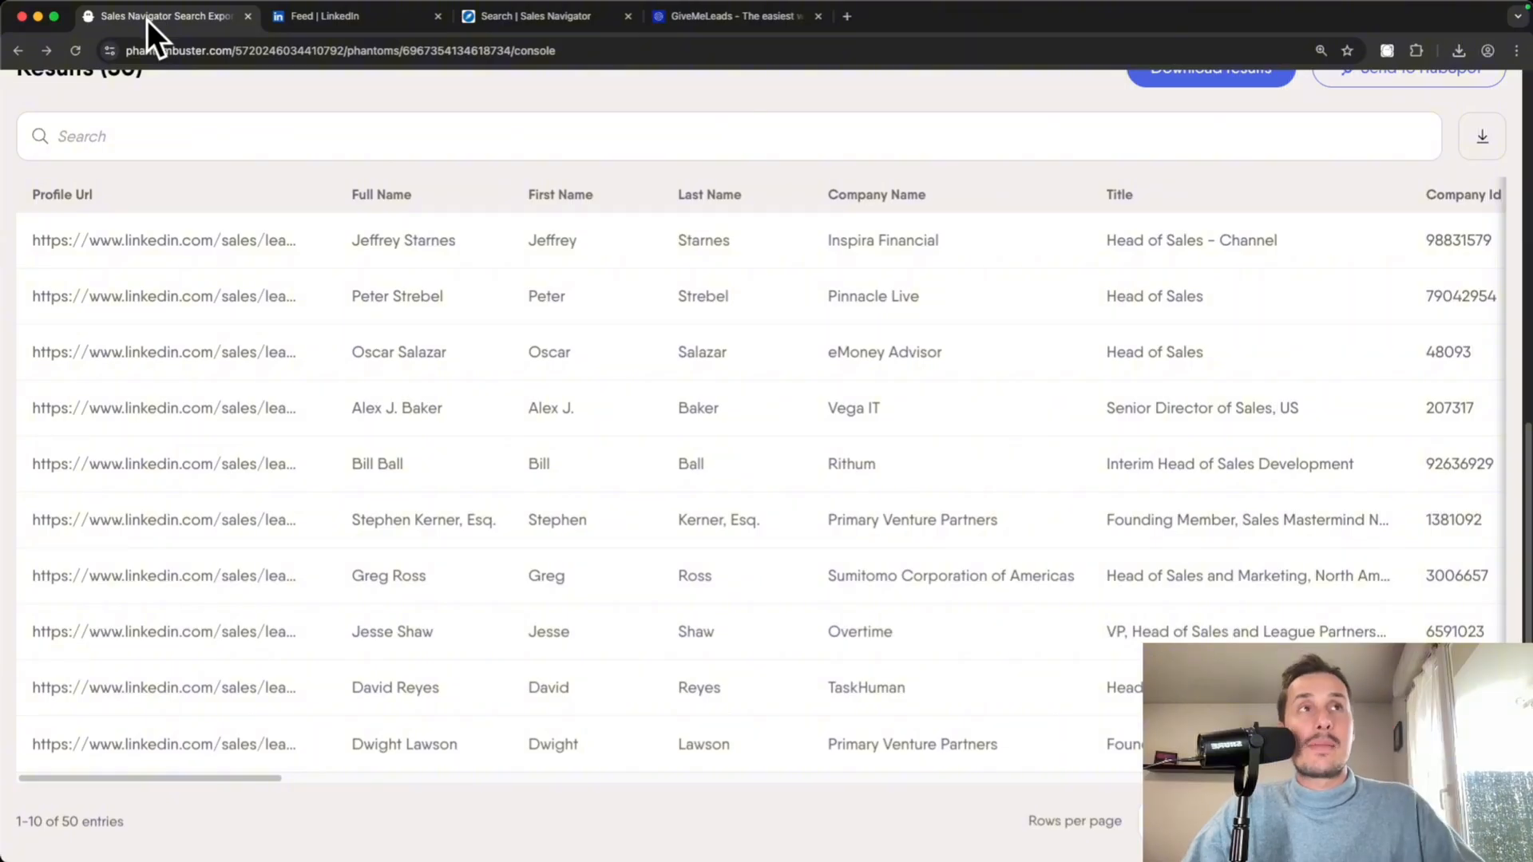
- Send the Sales Navigator search to GiveMeLeads and export 50 leads
left_click(757, 21)
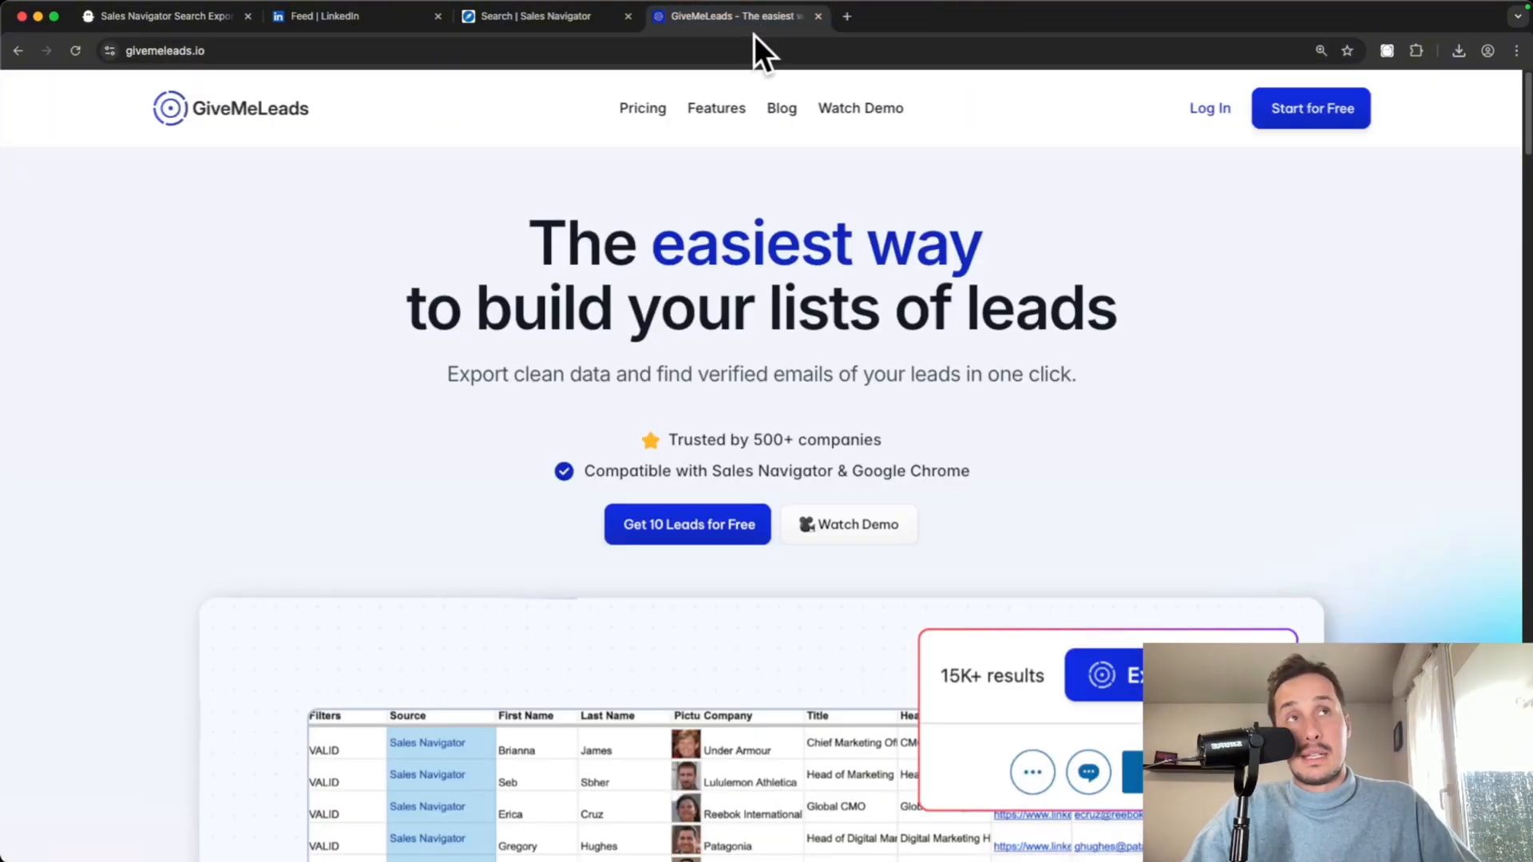
left_click(546, 17)
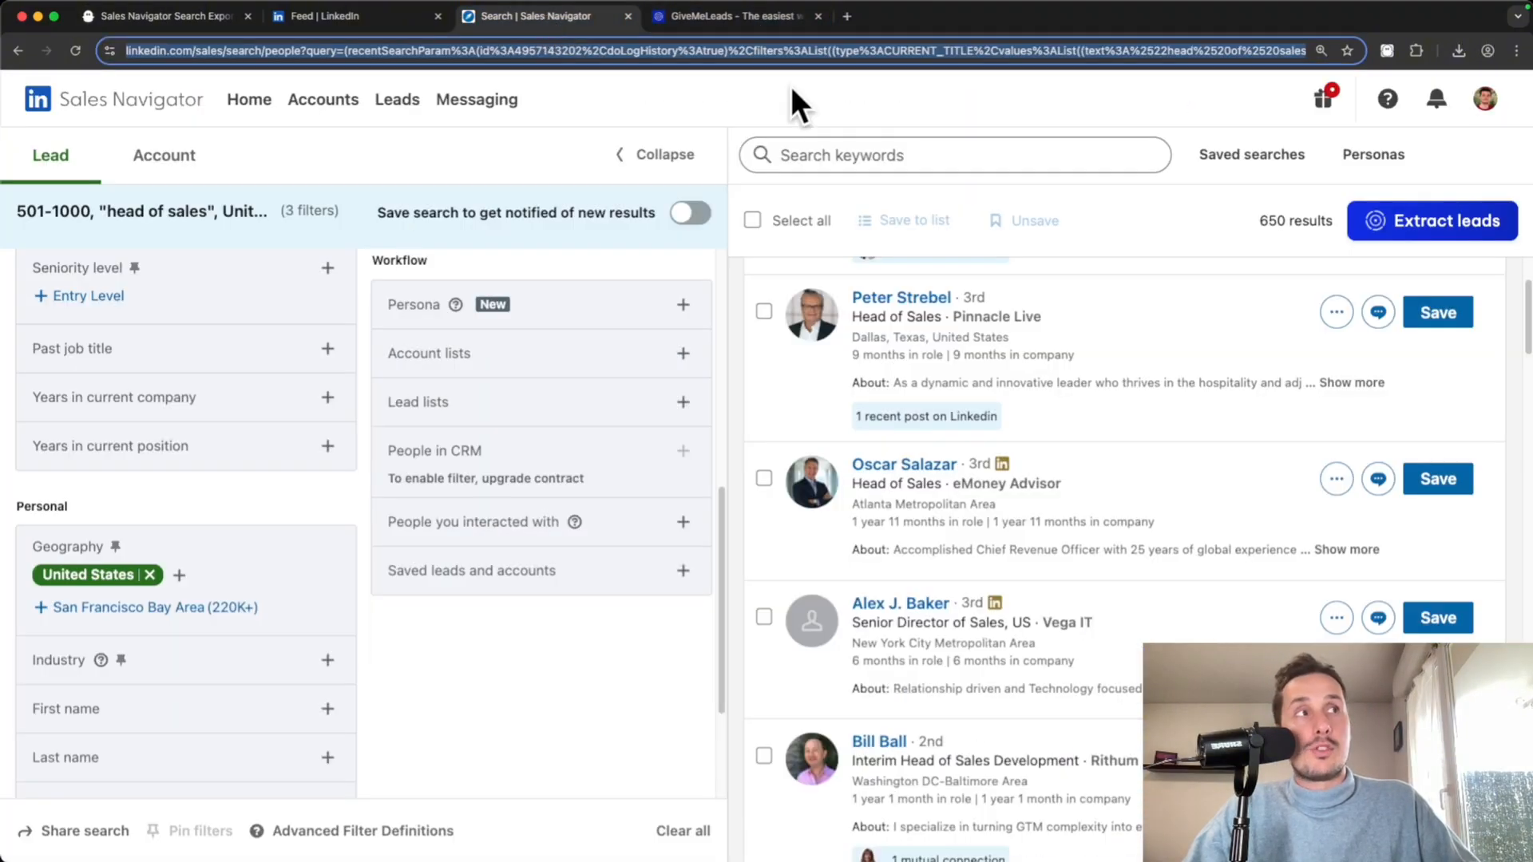
left_click(1445, 227)
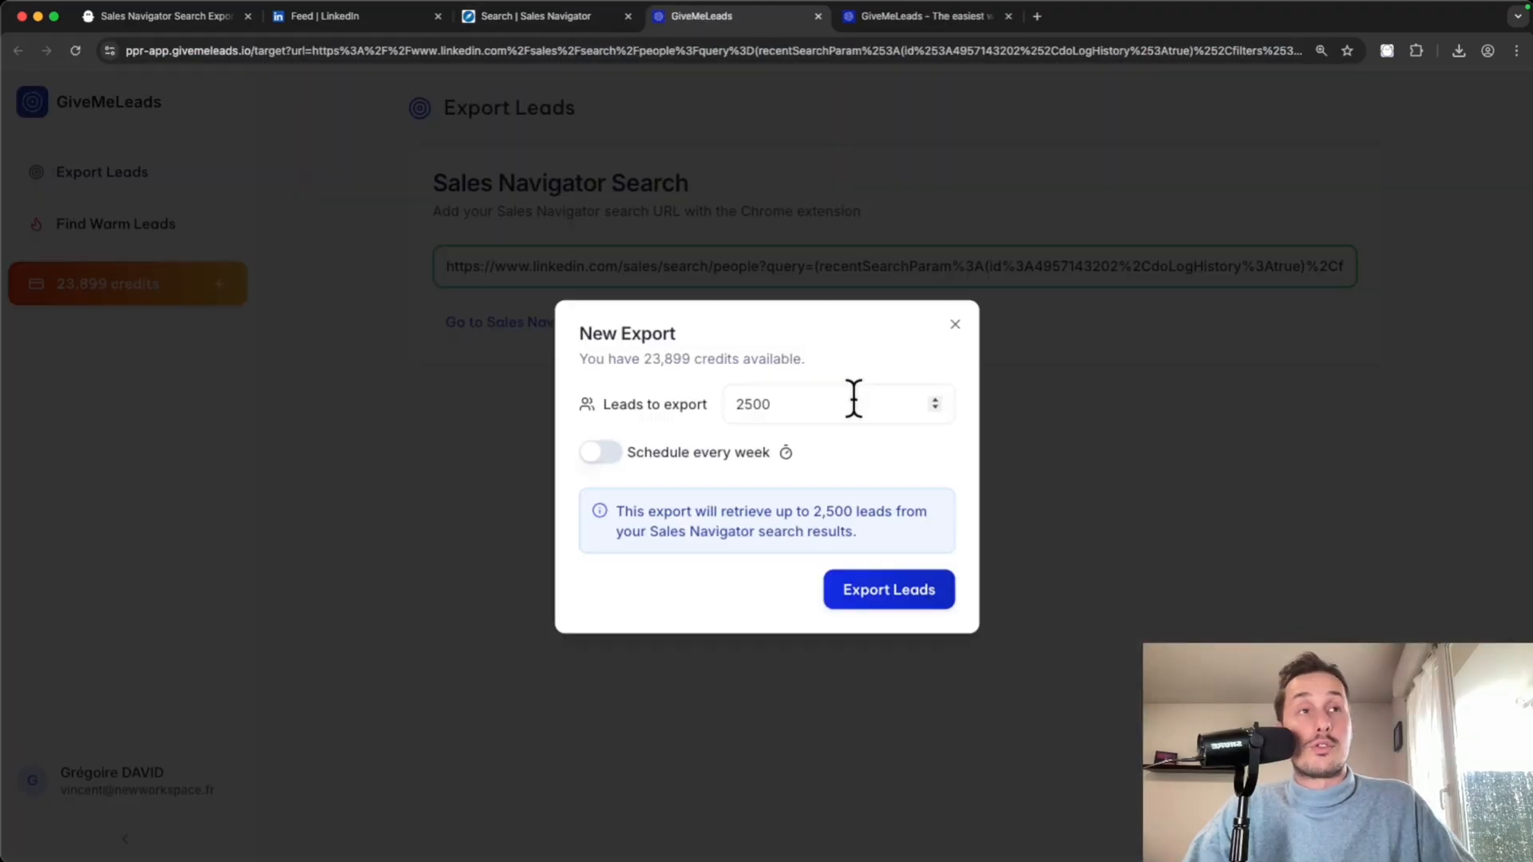
double_click(853, 403)
type("50")
left_click(891, 339)
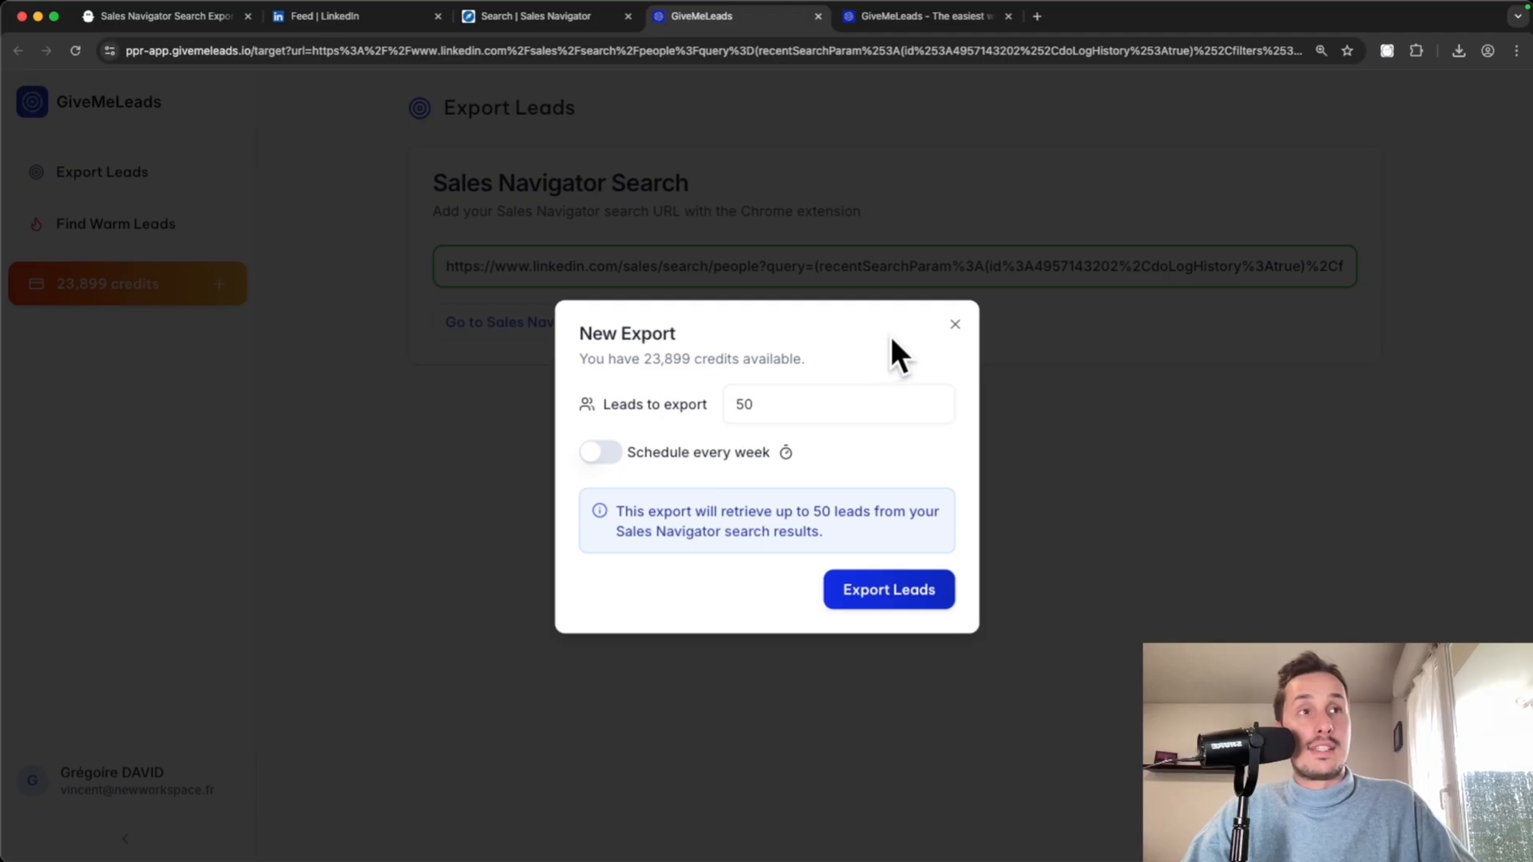
left_click(870, 595)
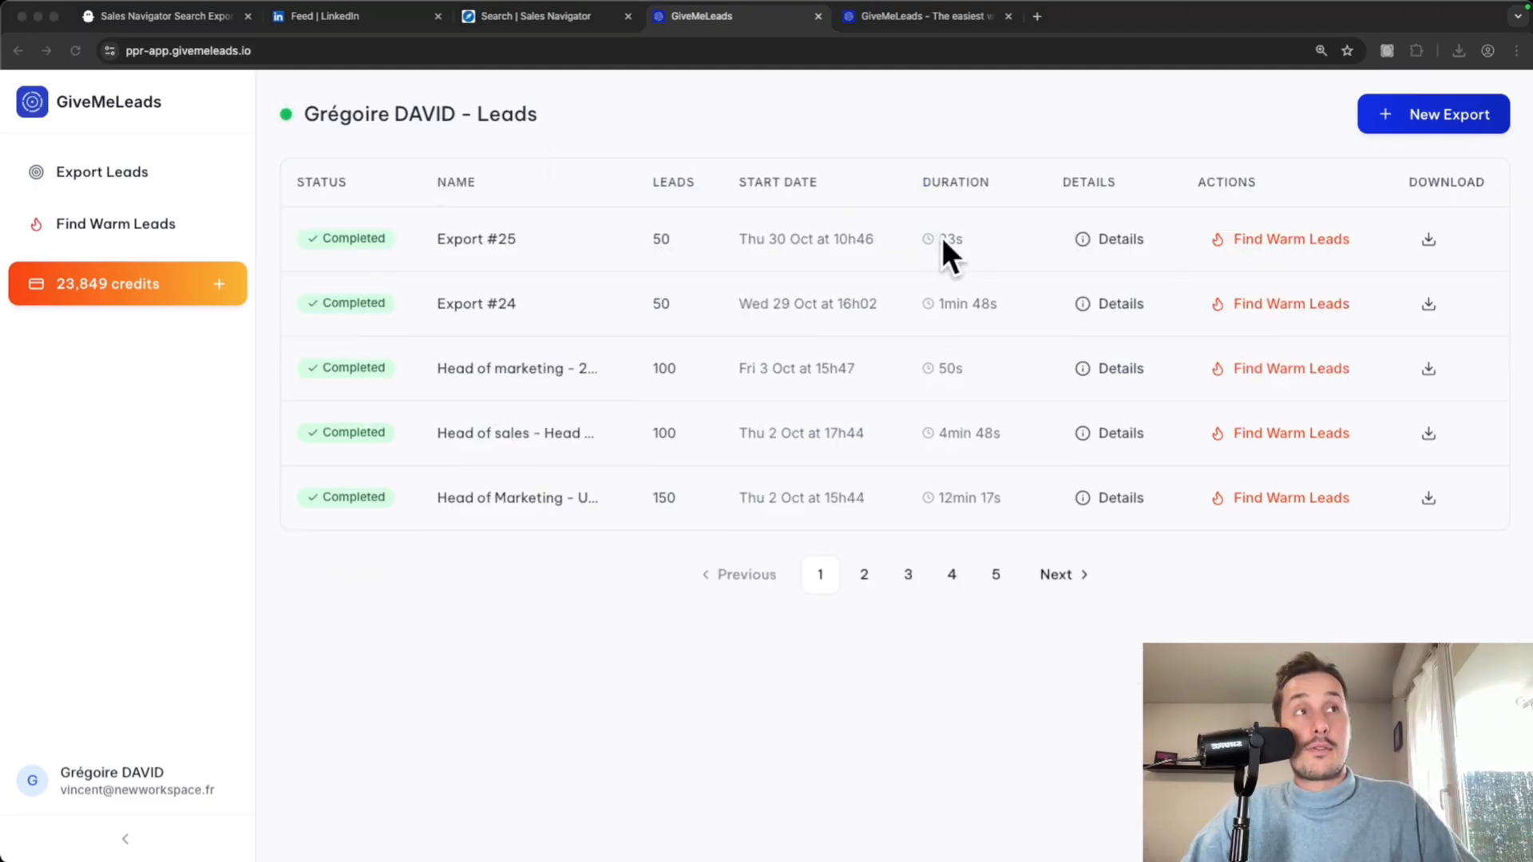
- Download the completed Export #25 as a CSV file
left_click(1443, 241)
left_click(1427, 240)
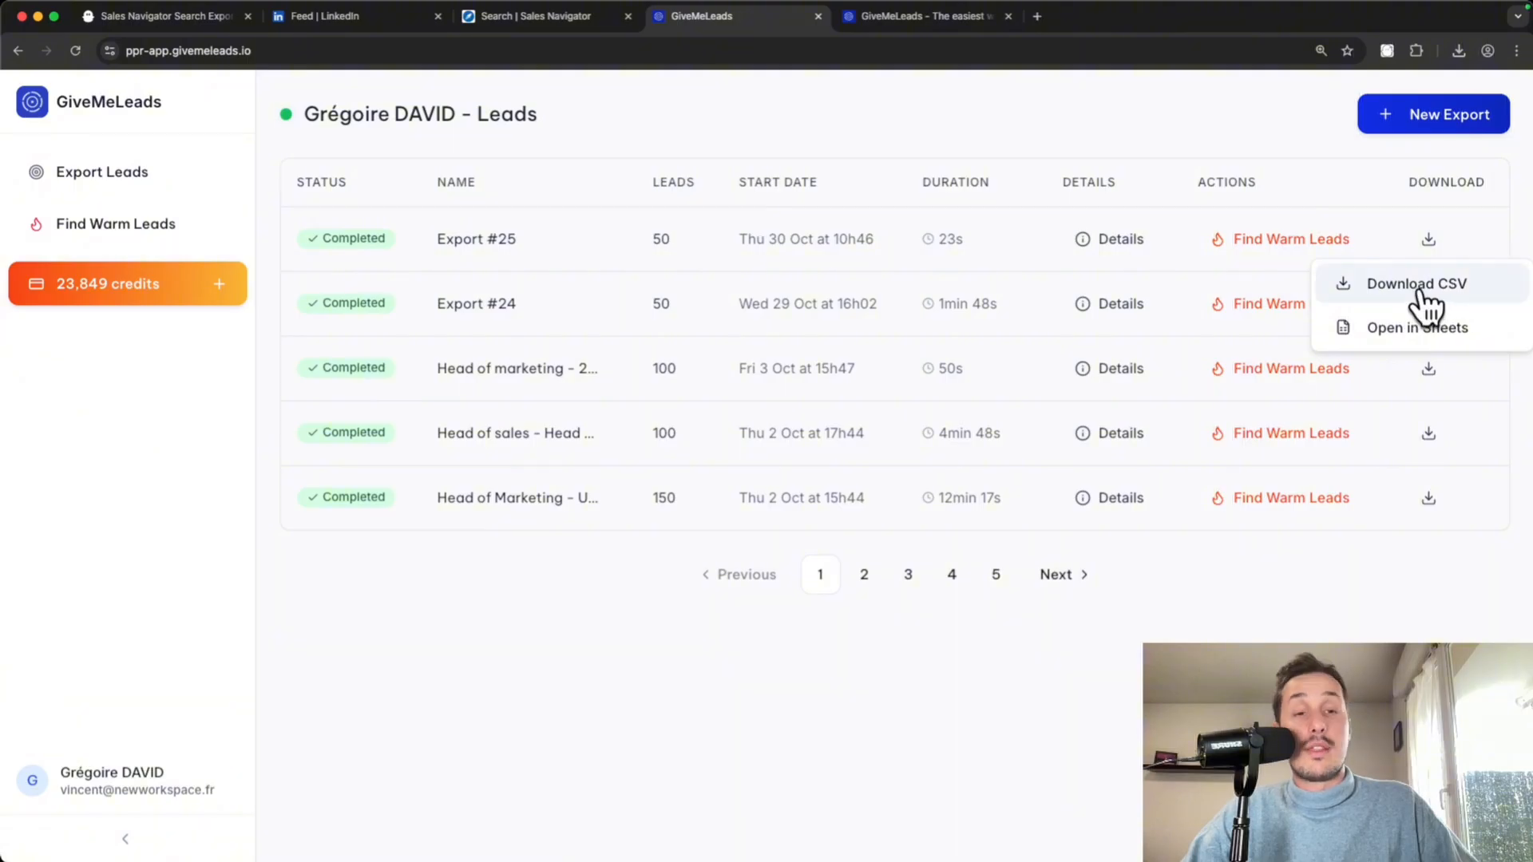
left_click(1405, 291)
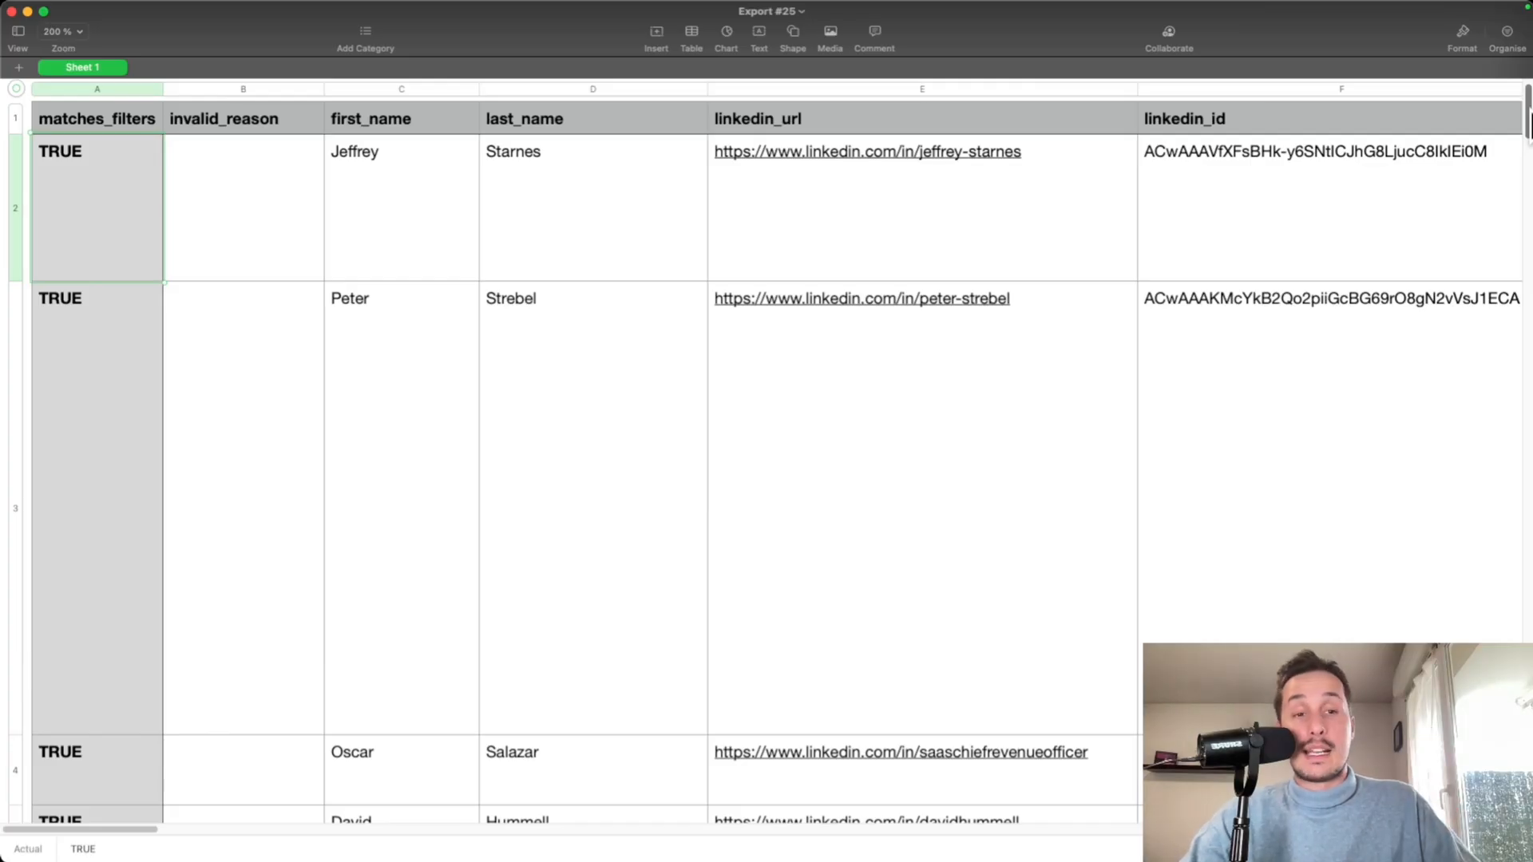
- Check the verified email columns in Export #25's sheet, then return to Chrome
left_click_drag(1527, 116, 1502, 83)
scroll(977, 343, "right", 10)
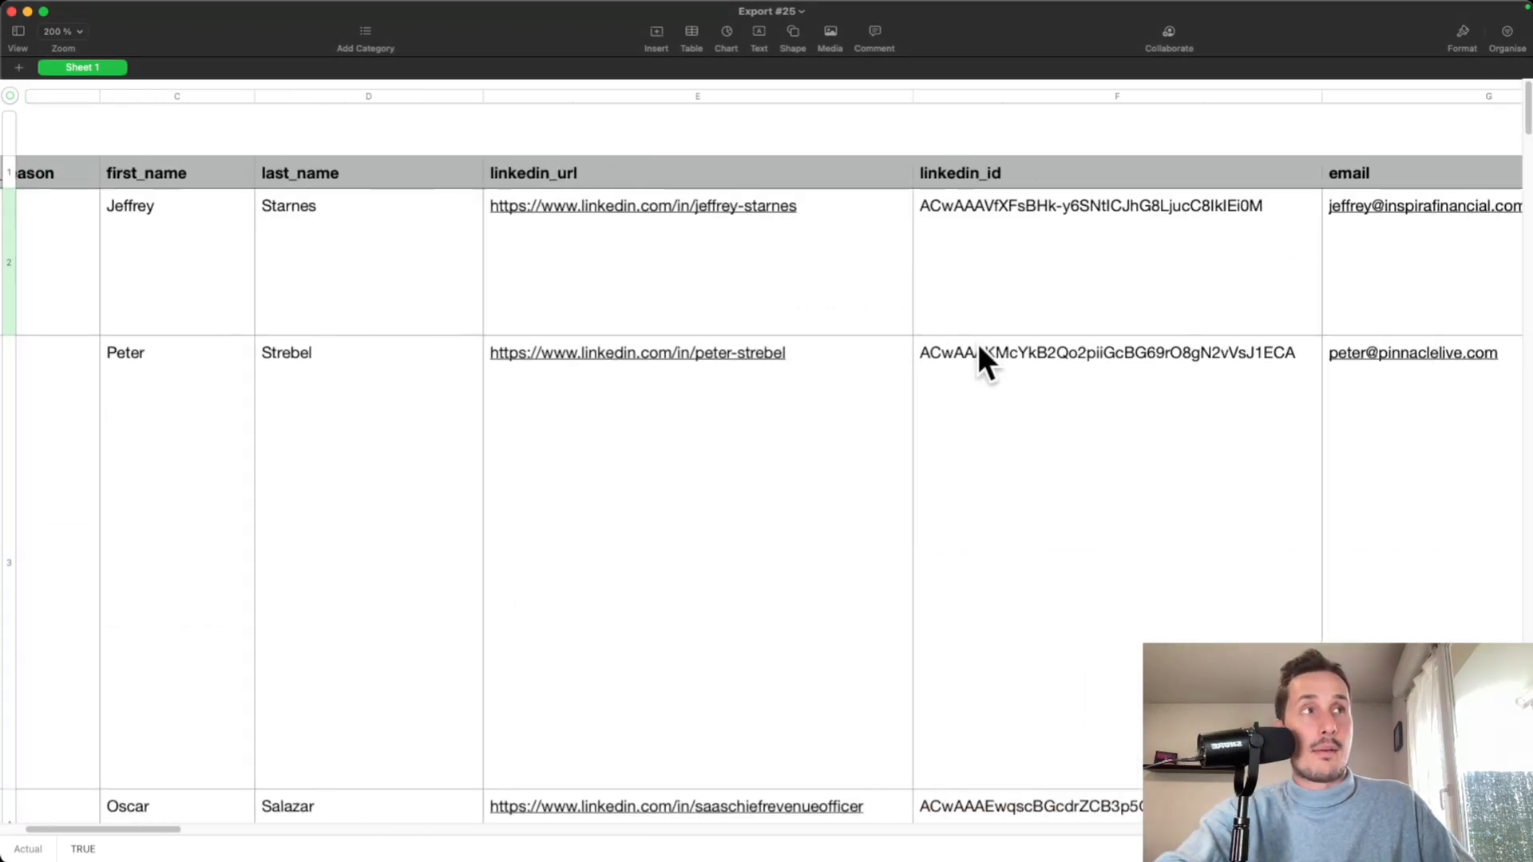
scroll(945, 315, "right", 3)
left_click(849, 232)
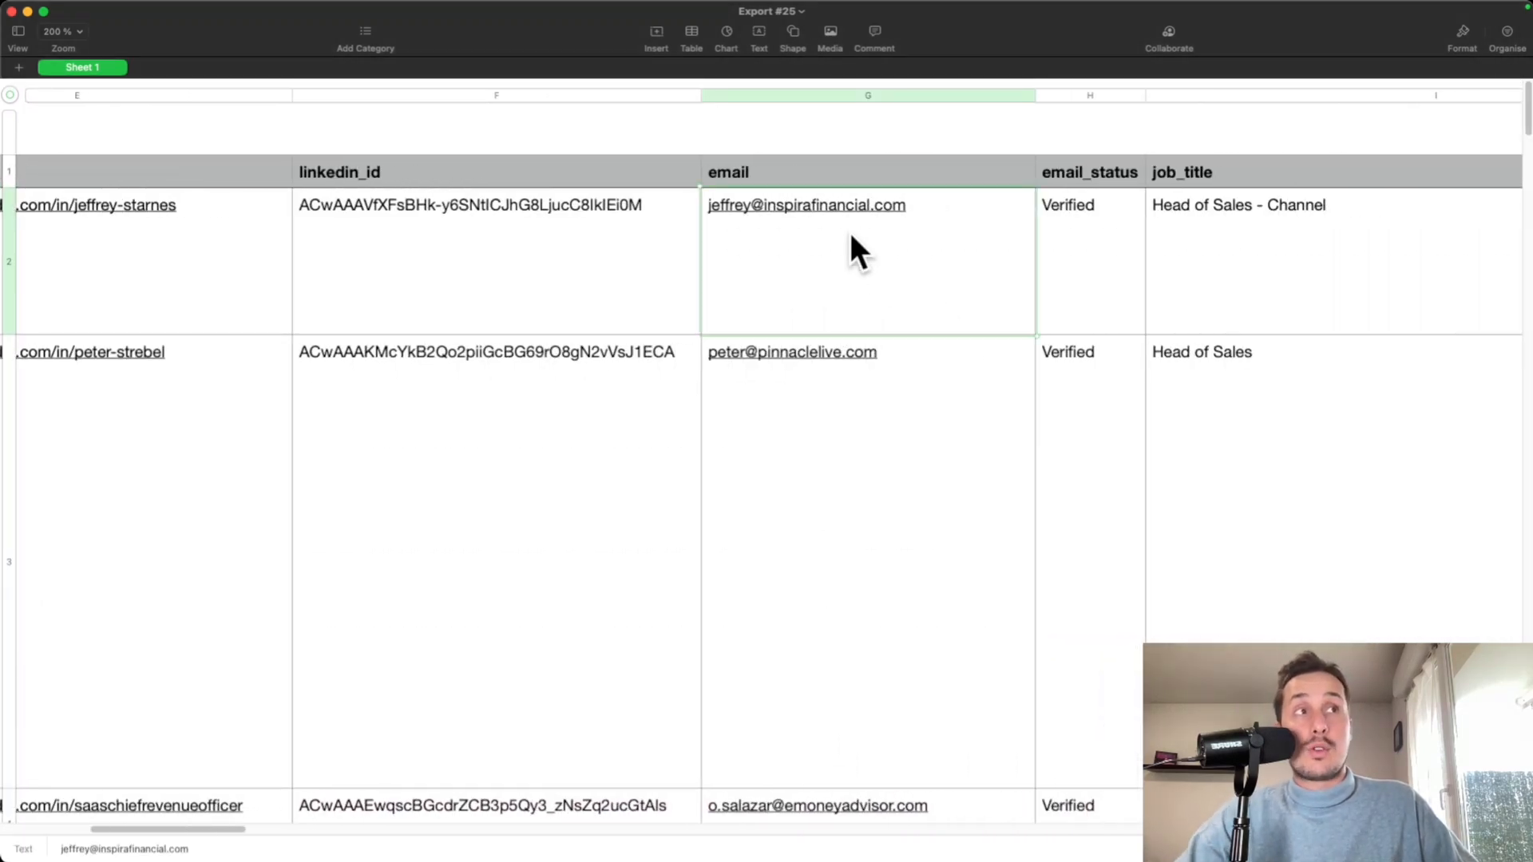
left_click_drag(861, 277, 837, 706)
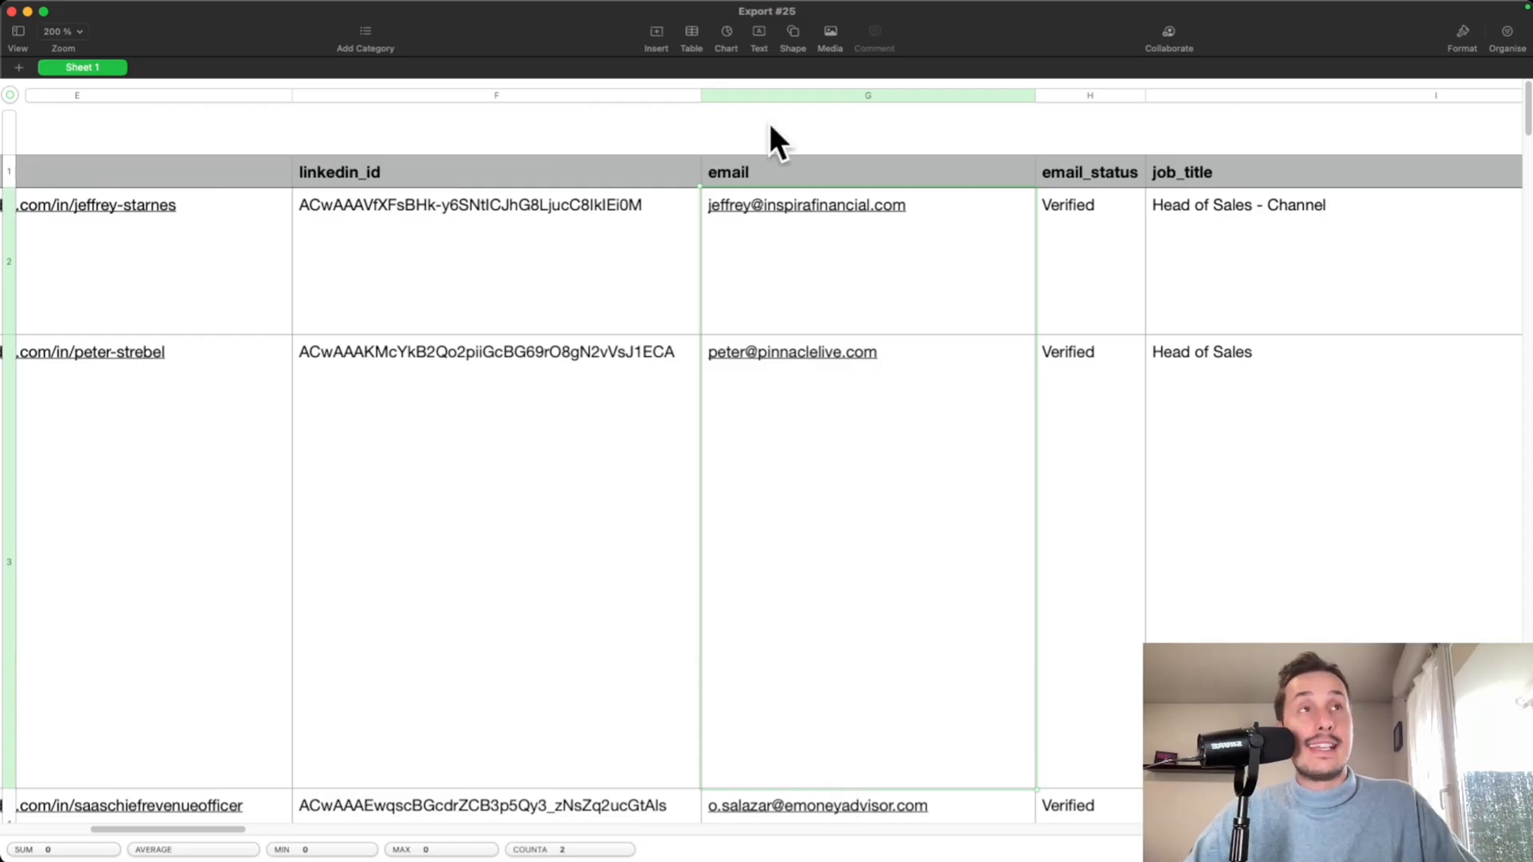
key("super+Tab")
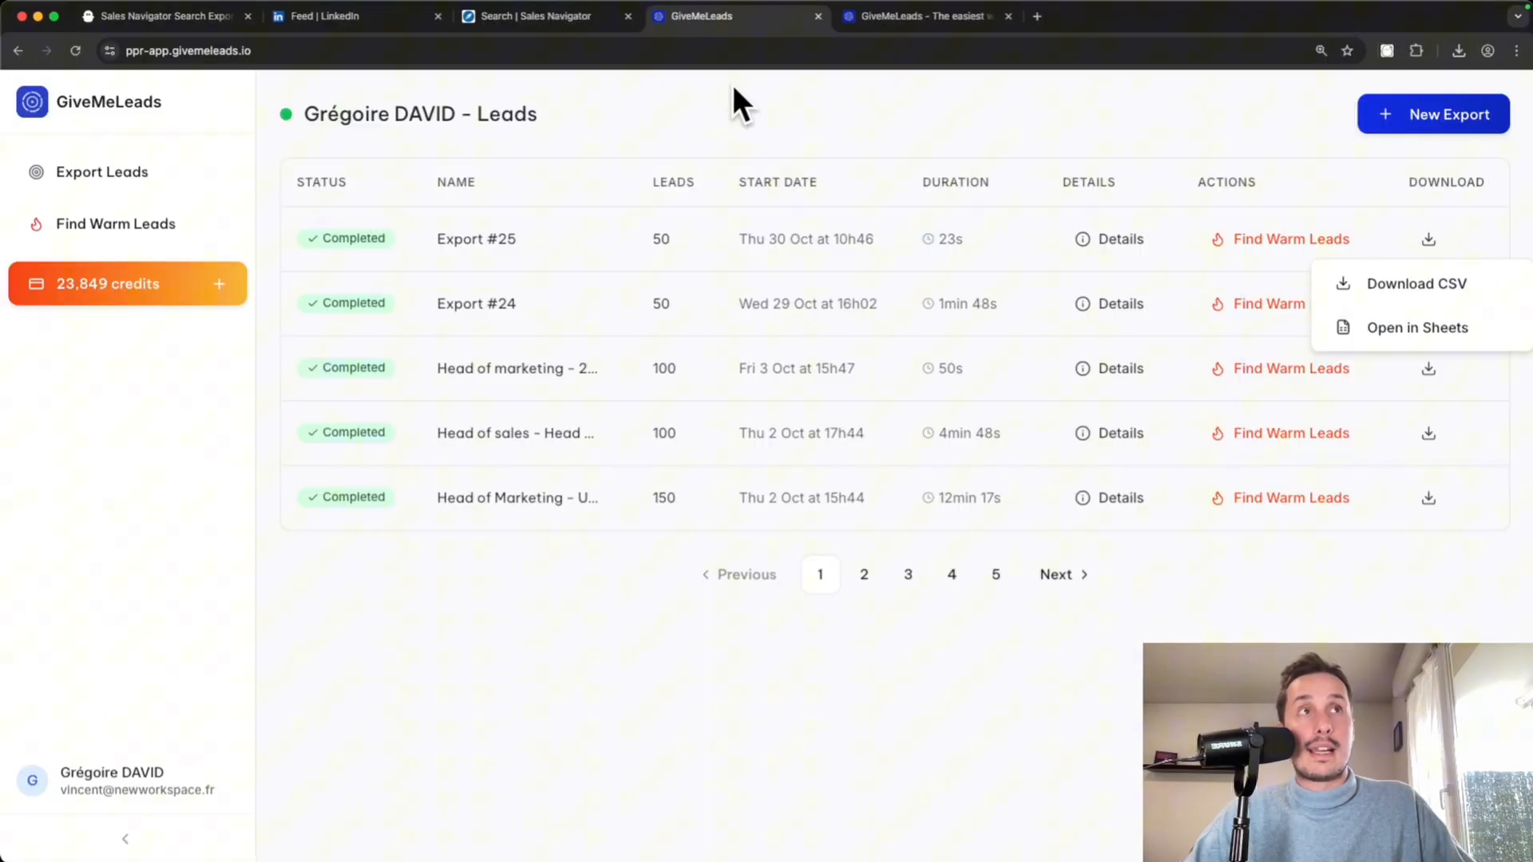
- Pan the Google Maps 'hostel san francisco' map to look over more hostels
left_click(907, 21)
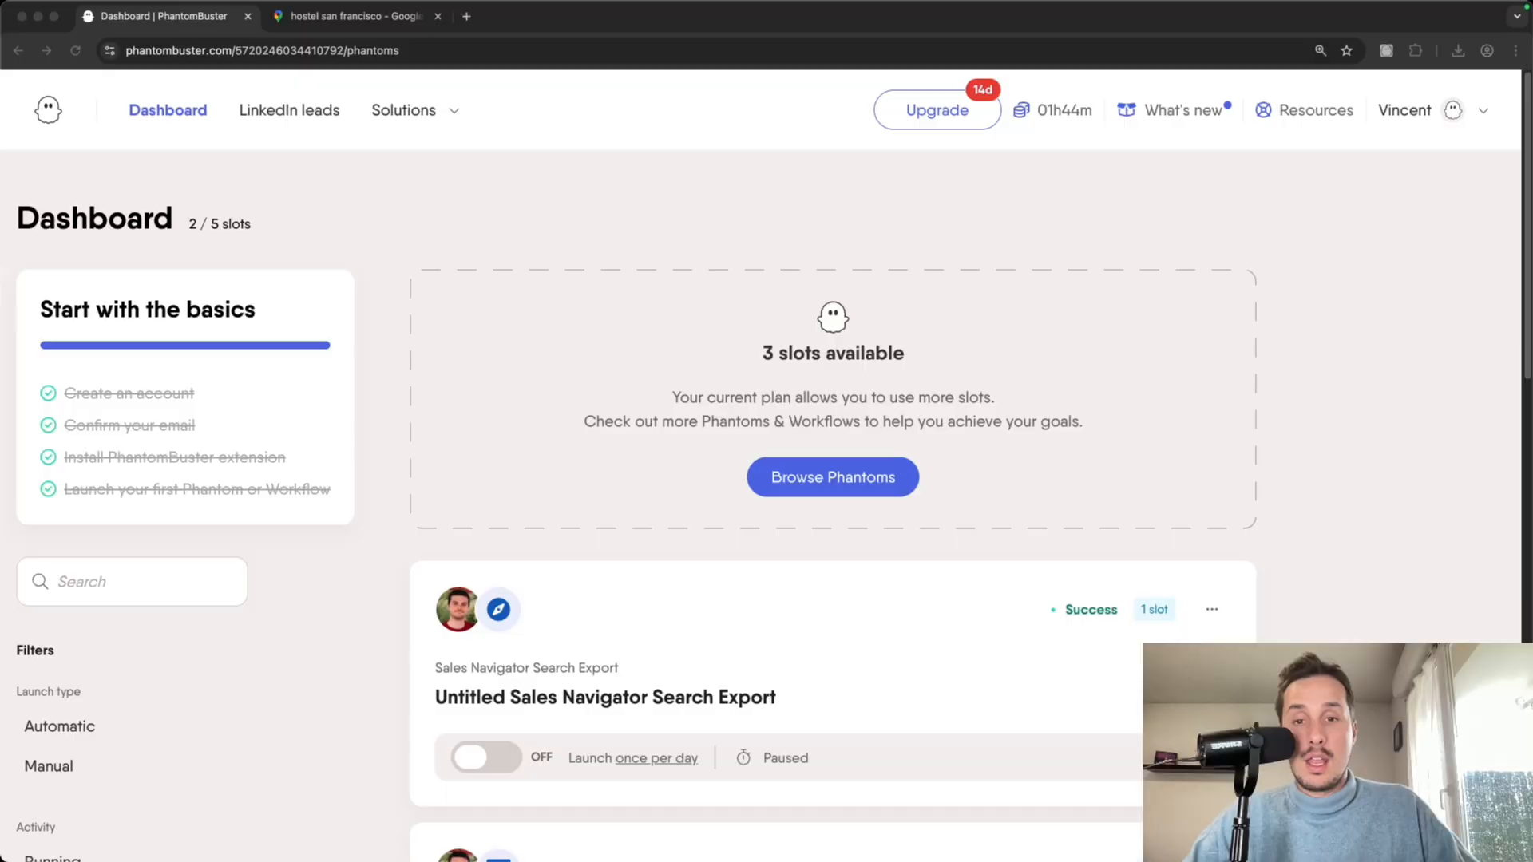
left_click(363, 21)
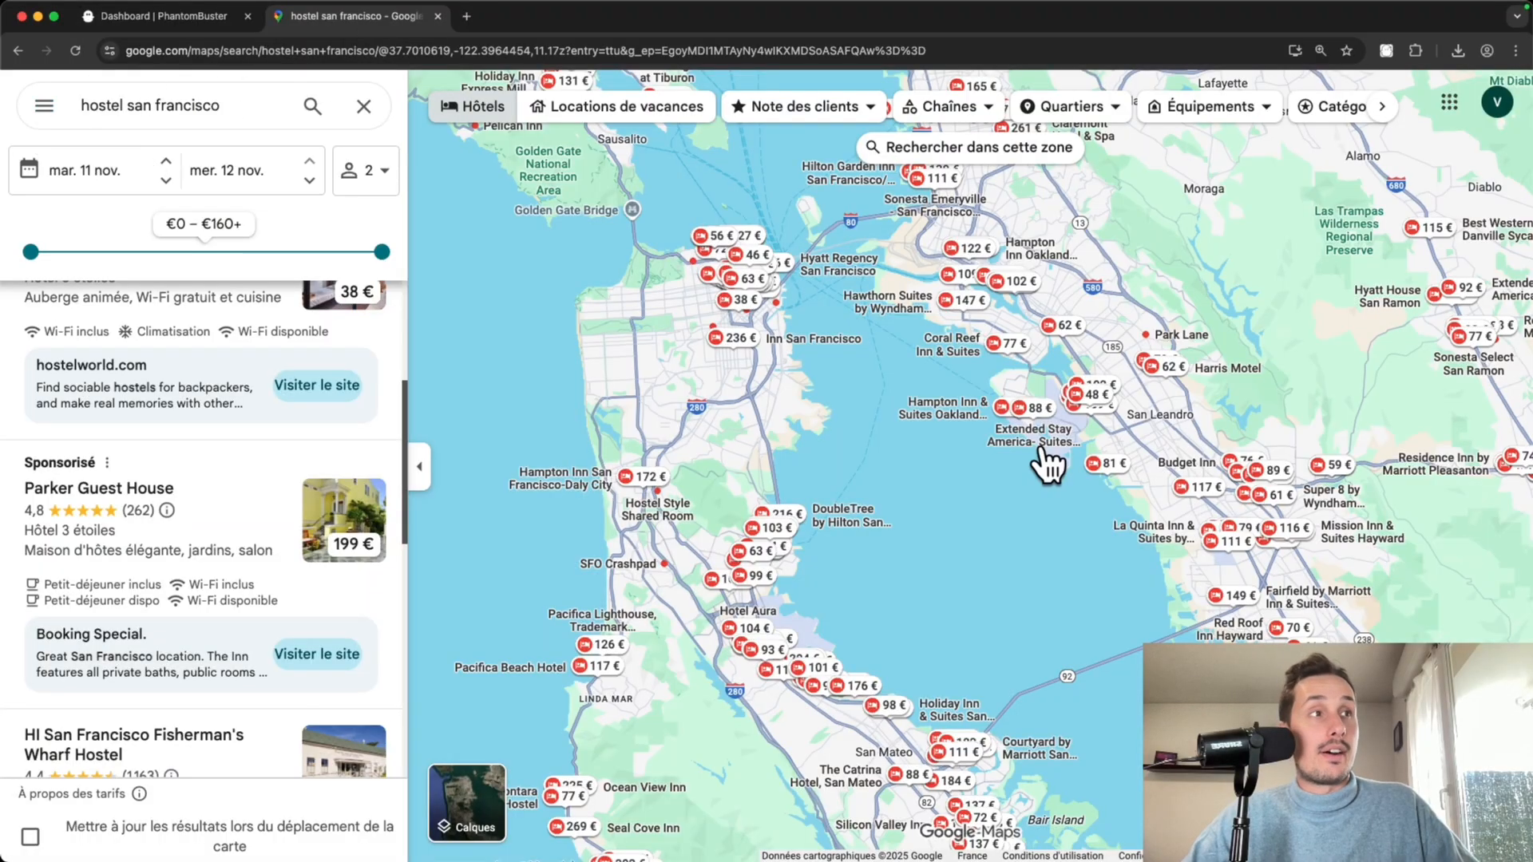
scroll(1036, 455, "down", 3)
left_click_drag(1012, 489, 845, 397)
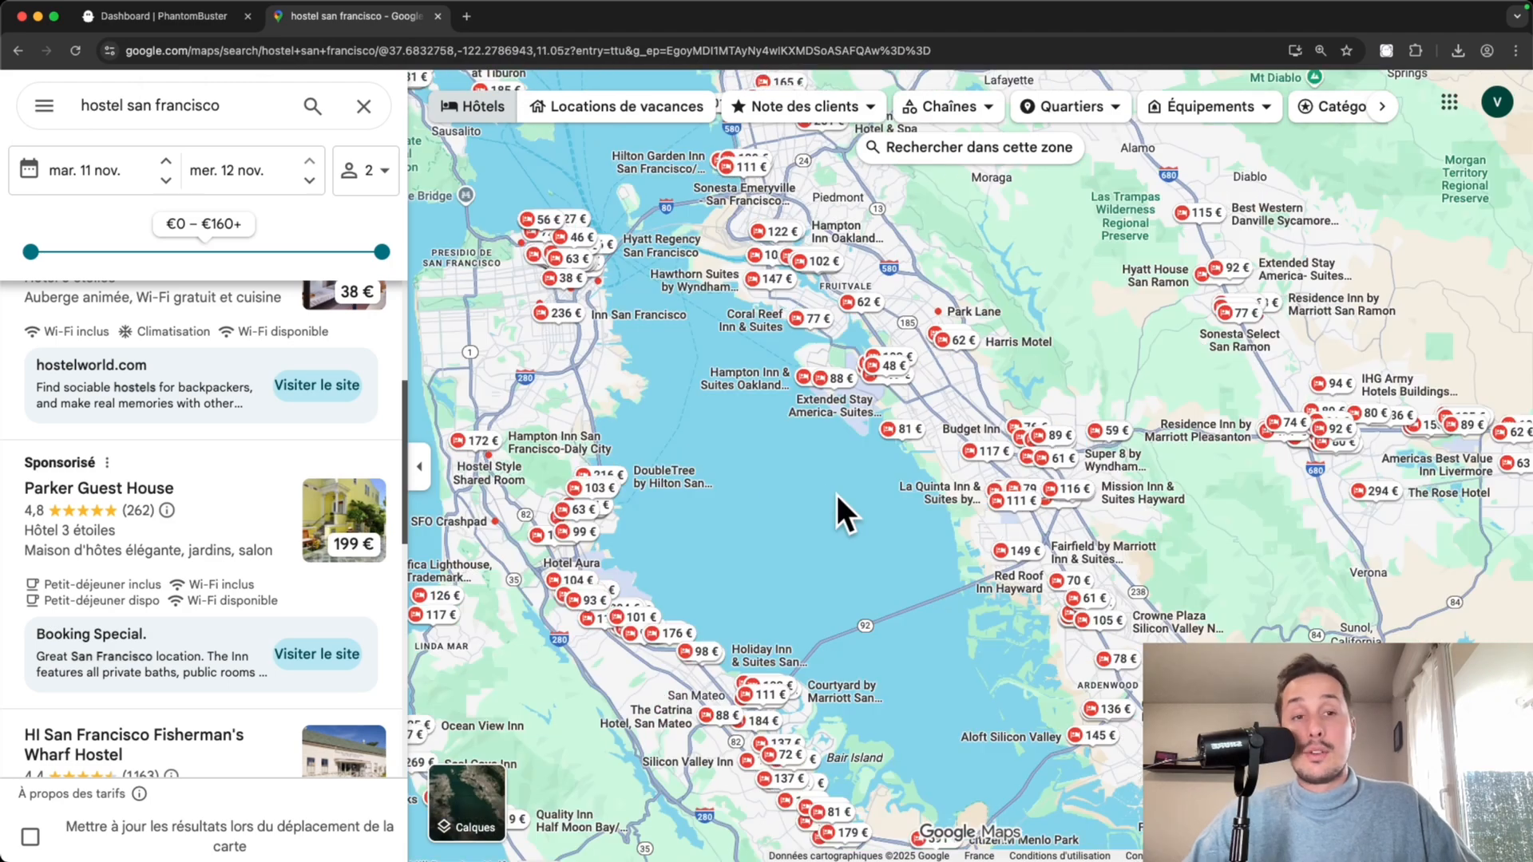
left_click_drag(823, 490, 835, 521)
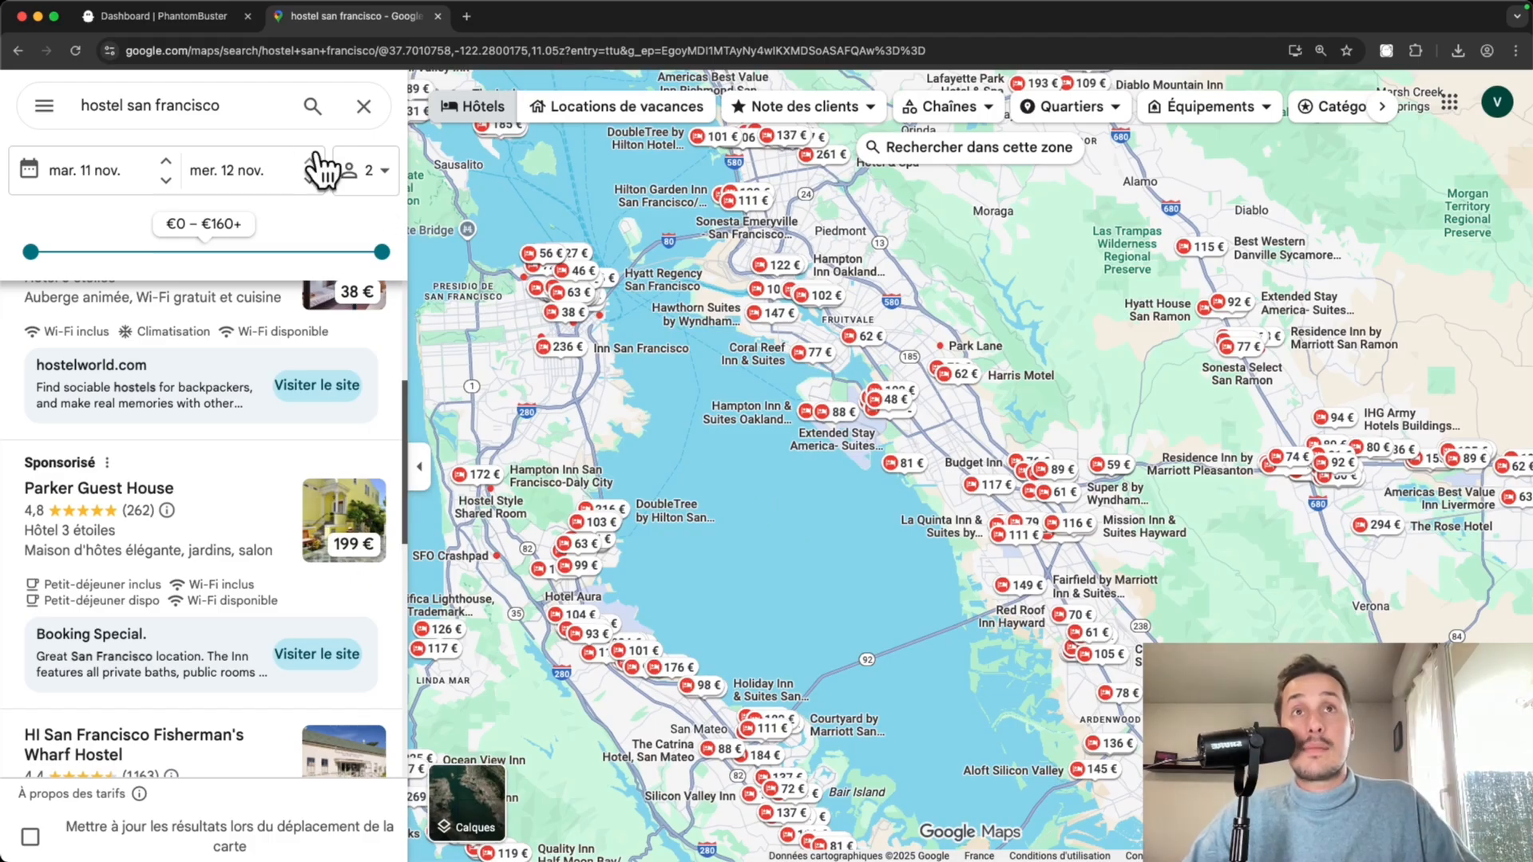
- Scroll through the hostel results list, then return to the PhantomBuster Dashboard
left_click(250, 108)
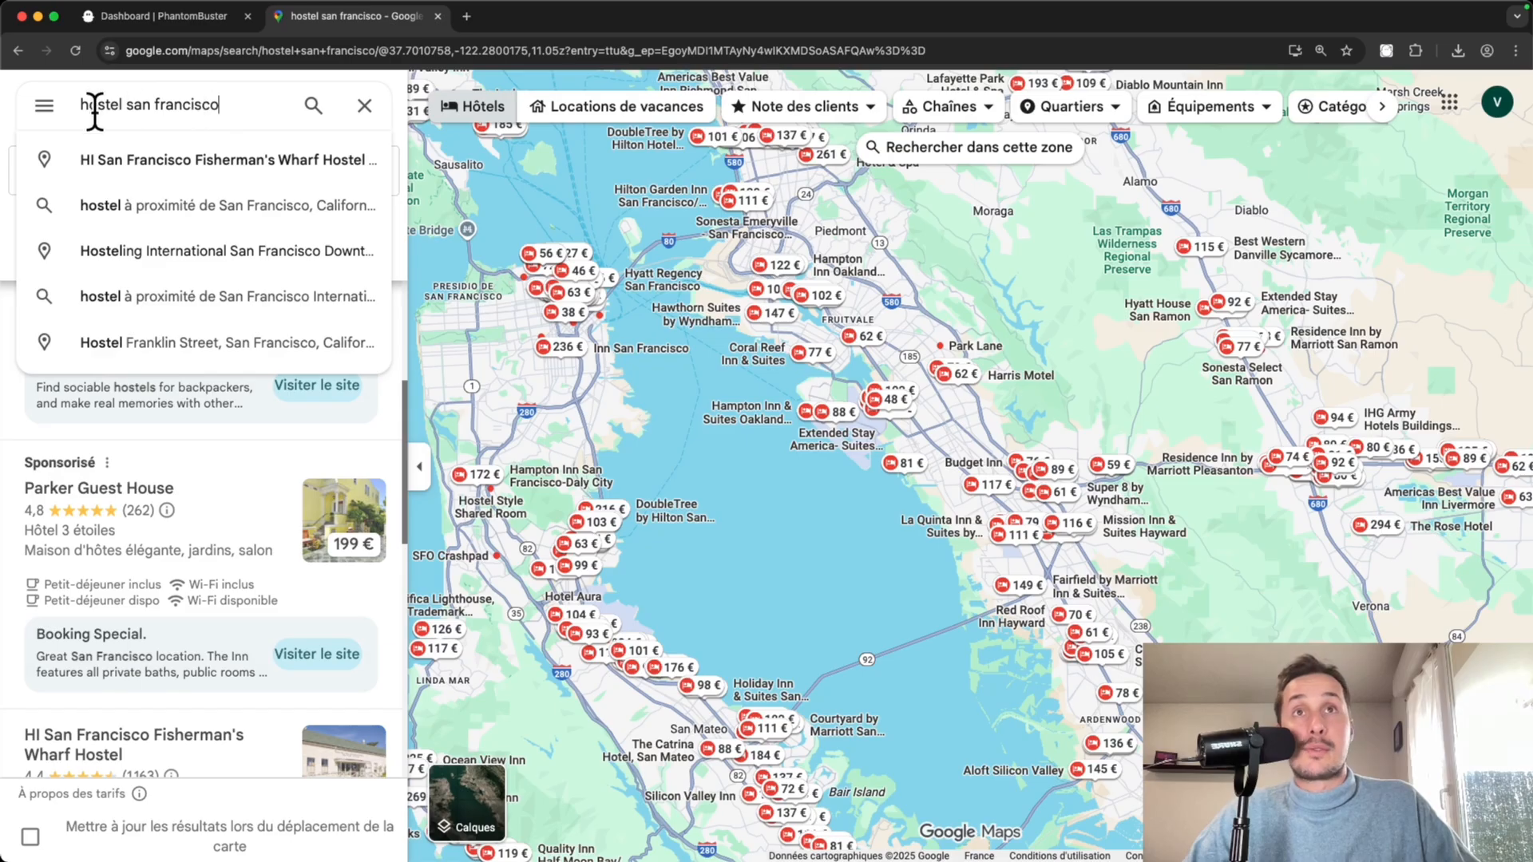
left_click(692, 466)
scroll(185, 583, "down", 3)
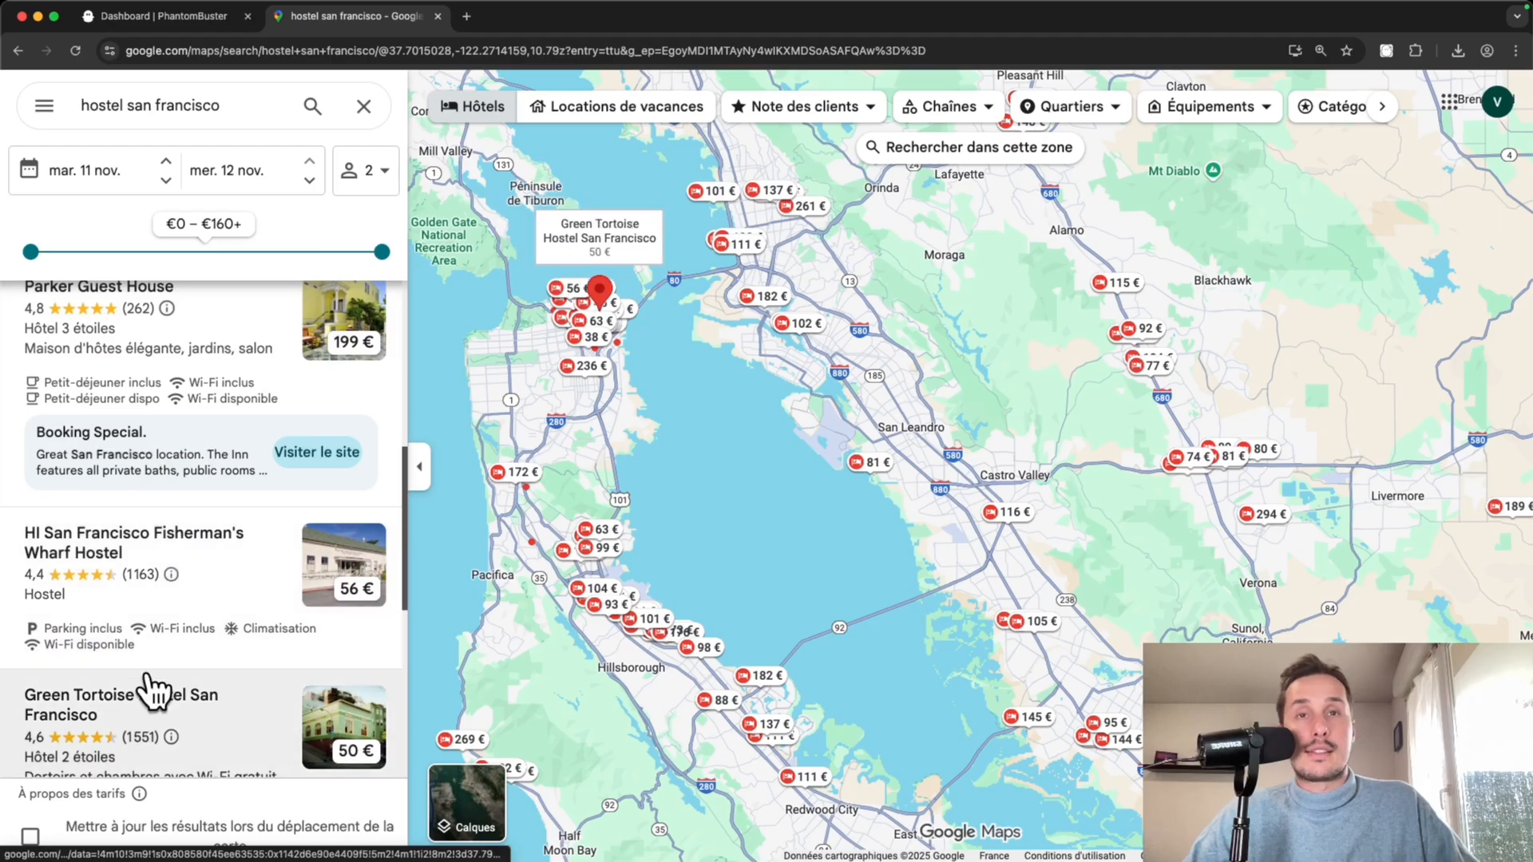
scroll(151, 688, "down", 1)
scroll(151, 683, "down", 1)
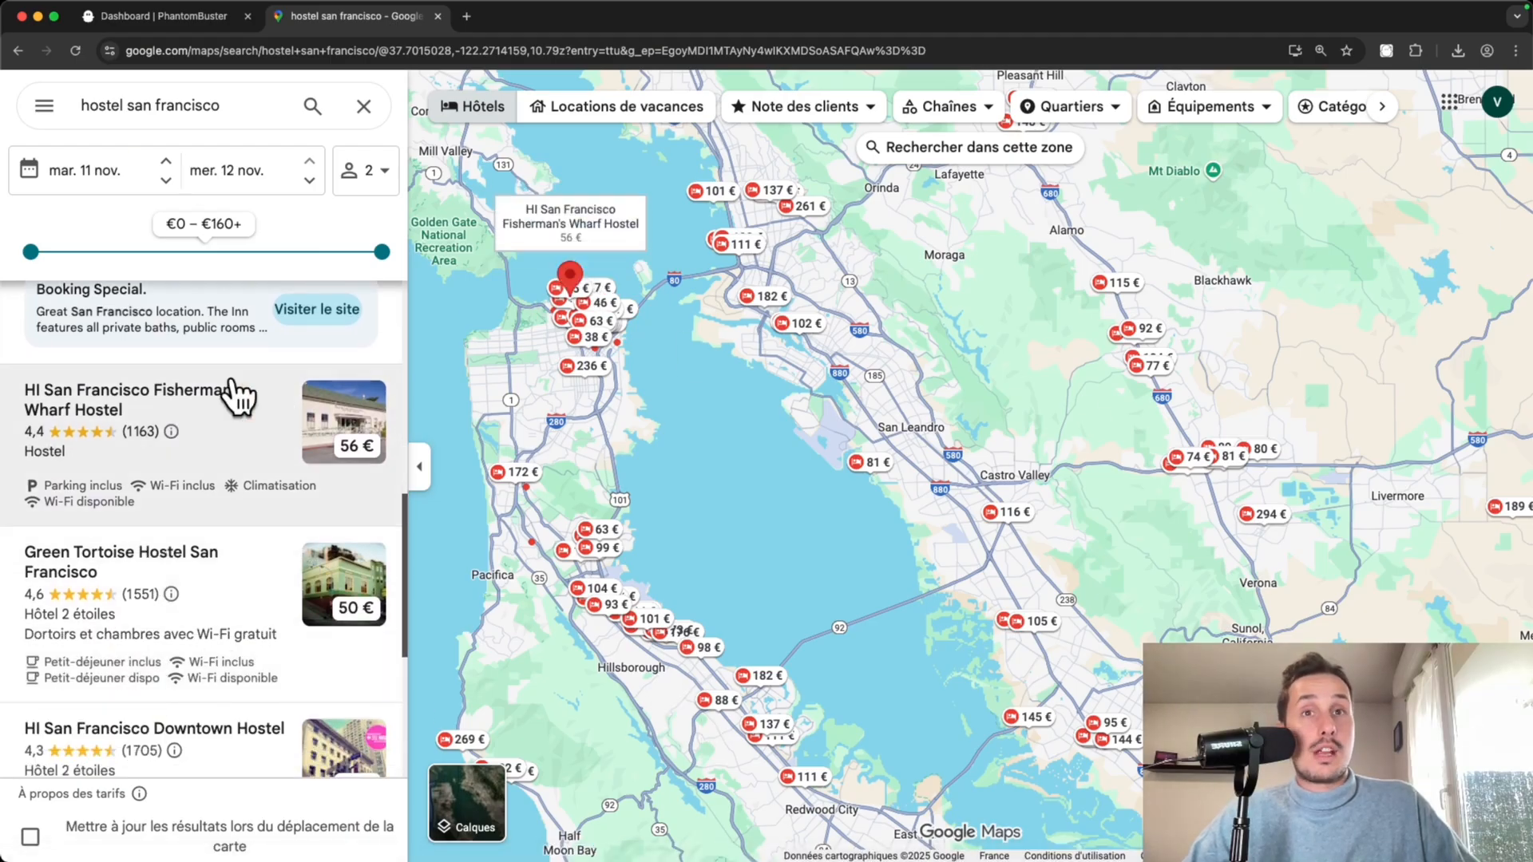
scroll(239, 435, "down", 1)
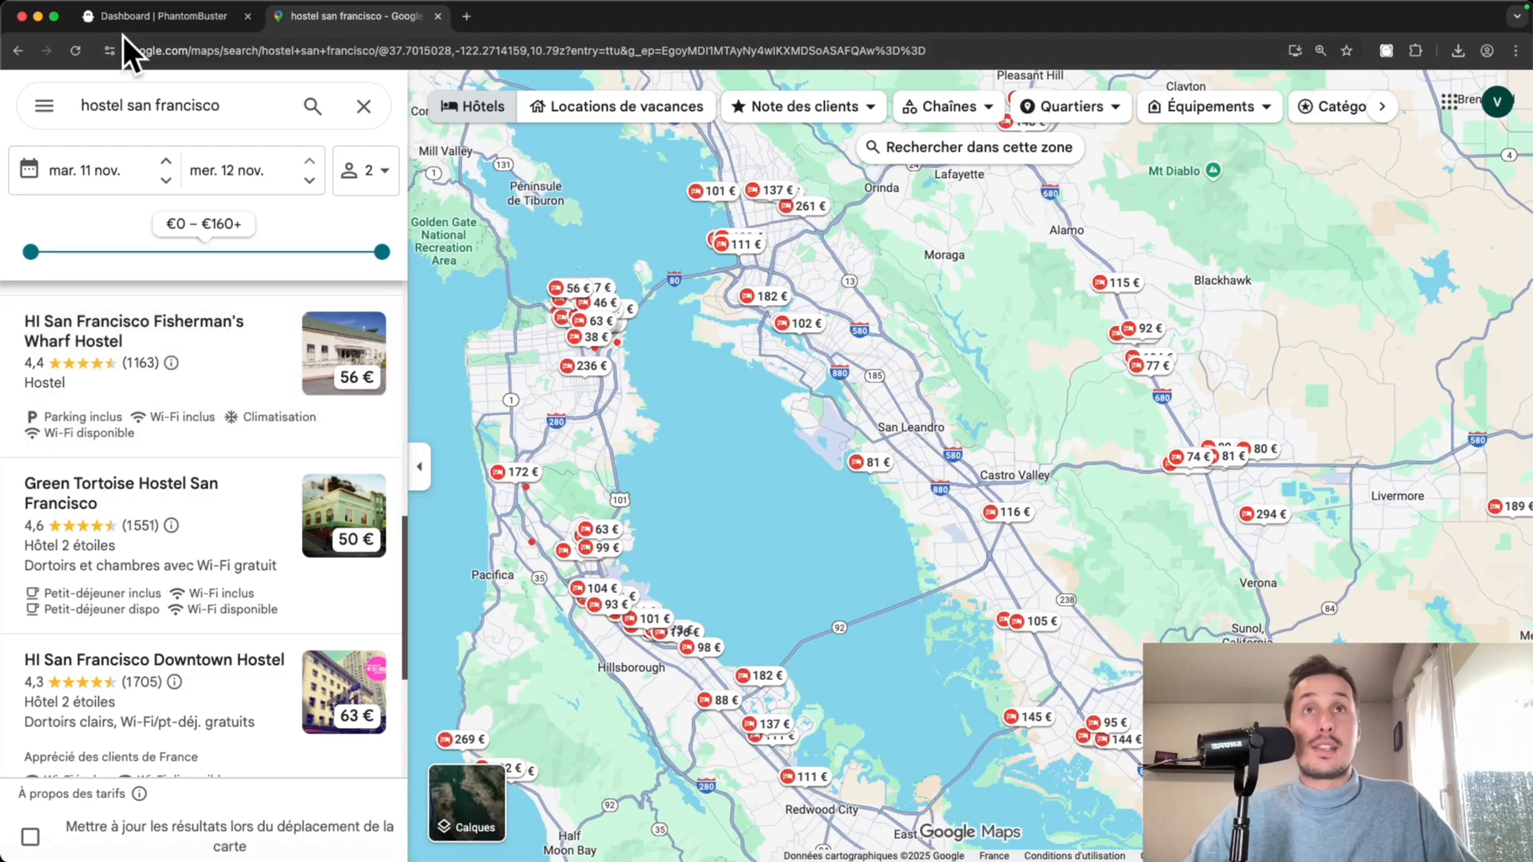
left_click(188, 19)
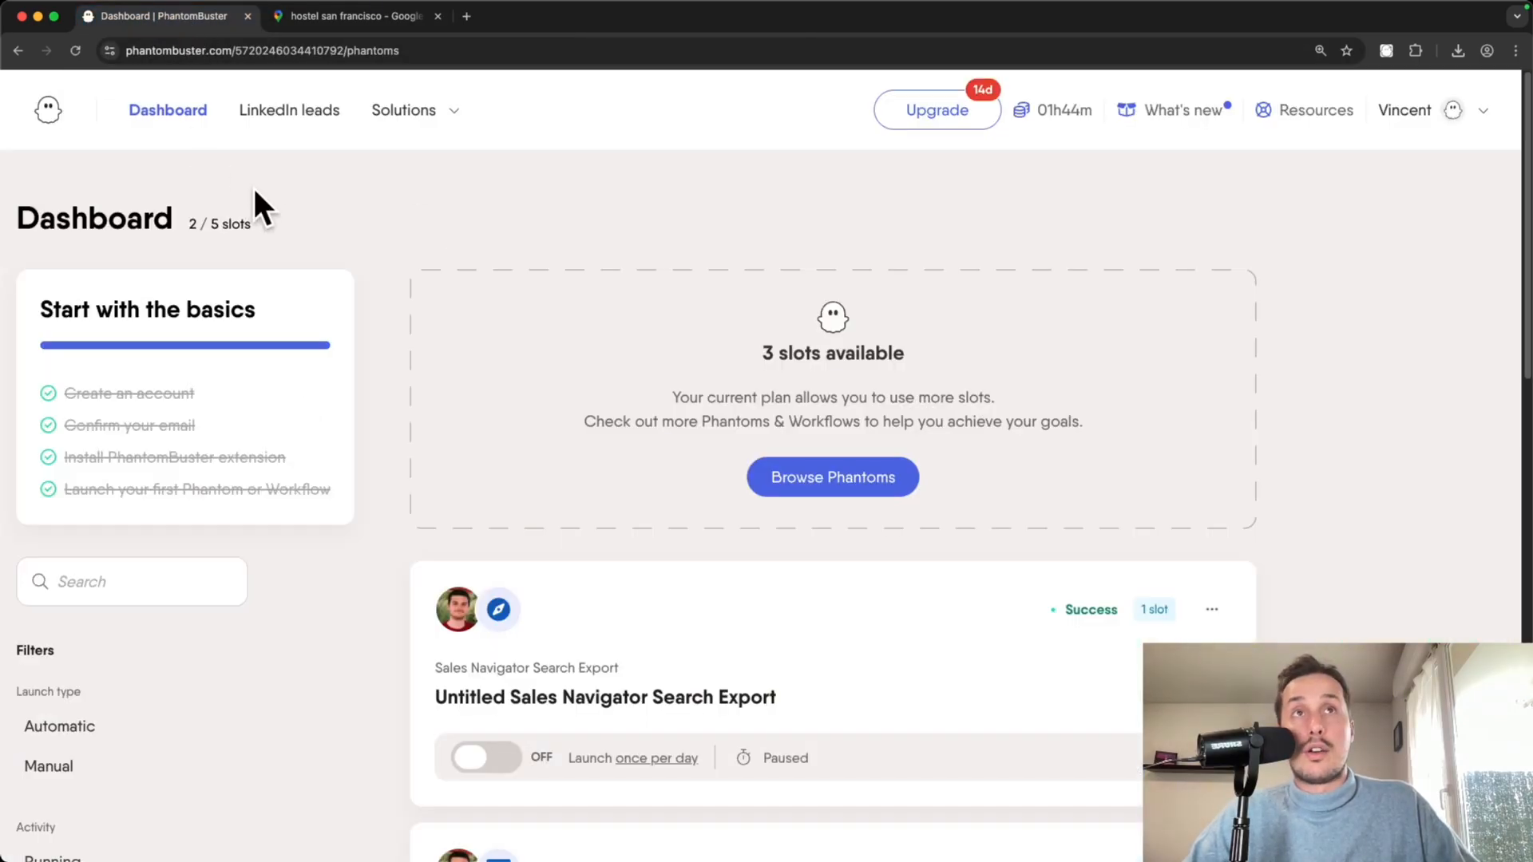
- Filter phantoms to Google and start a Google Maps Search Export setup
scroll(301, 229, "down", 5)
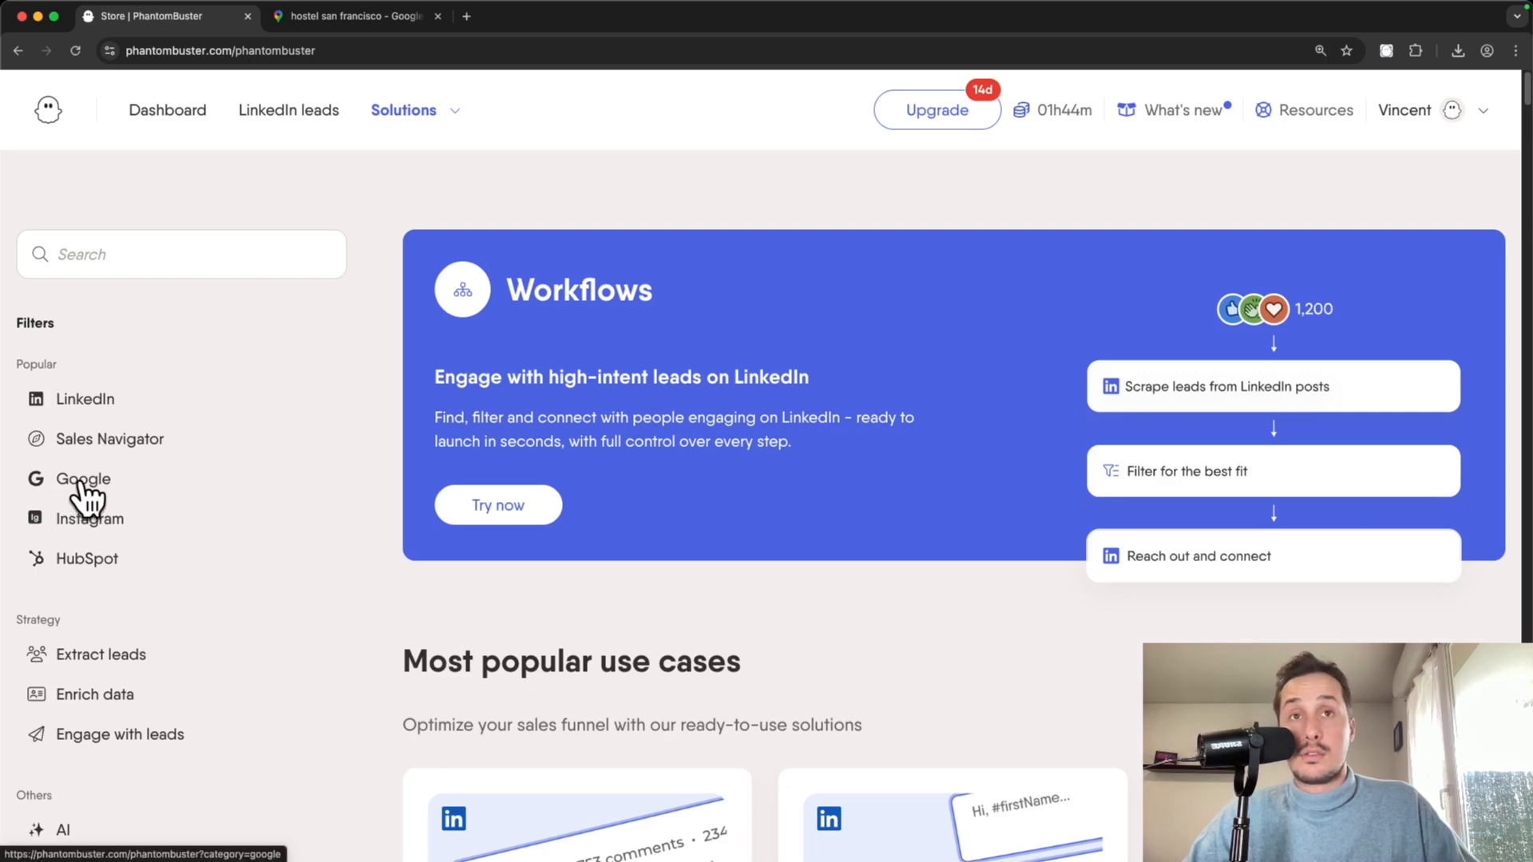
left_click(81, 484)
scroll(469, 541, "down", 5)
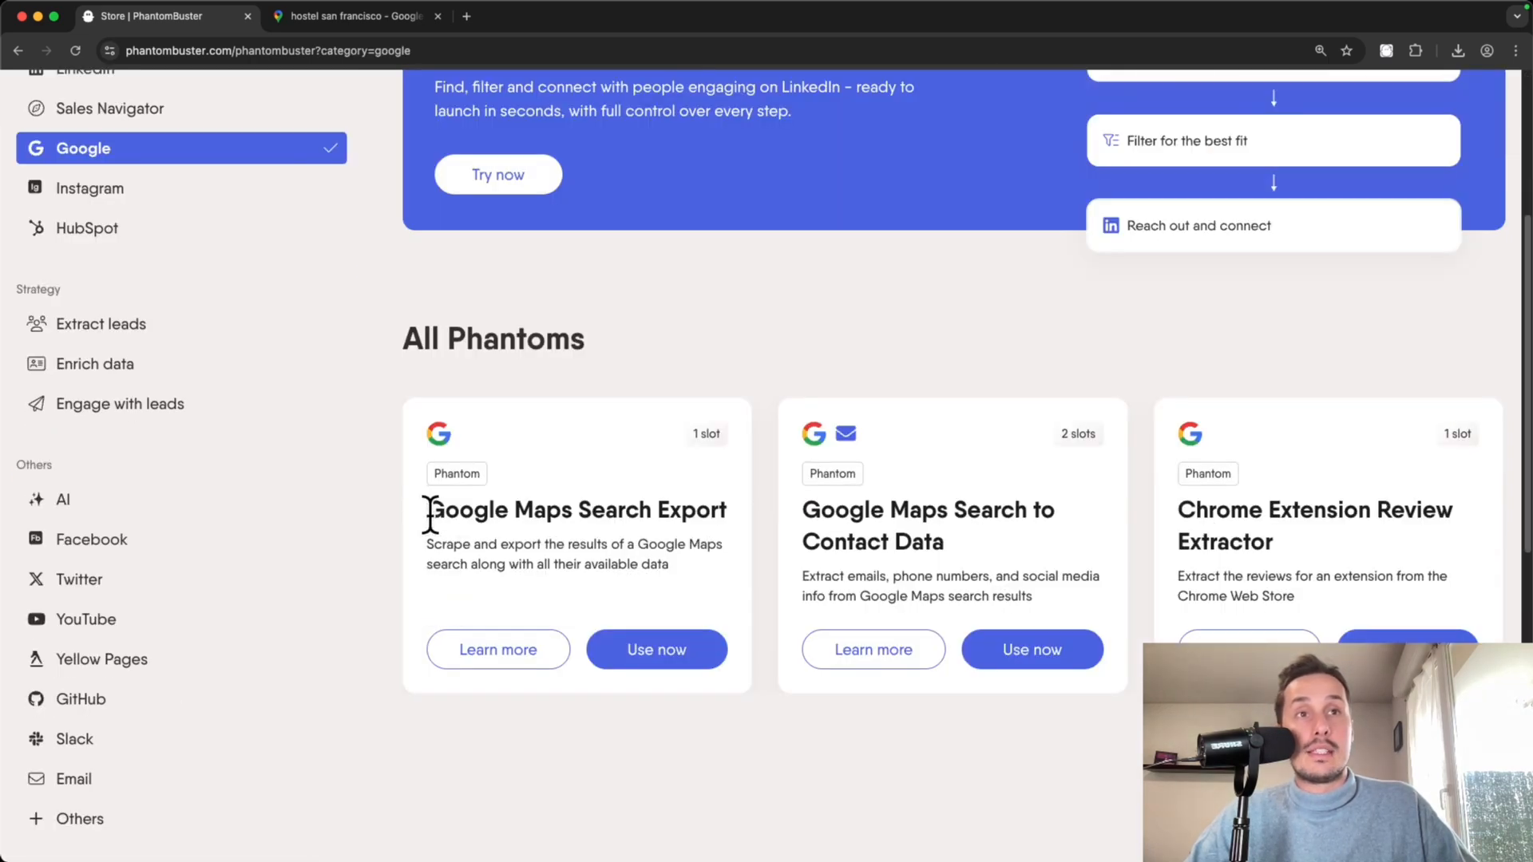
left_click_drag(431, 515, 674, 523)
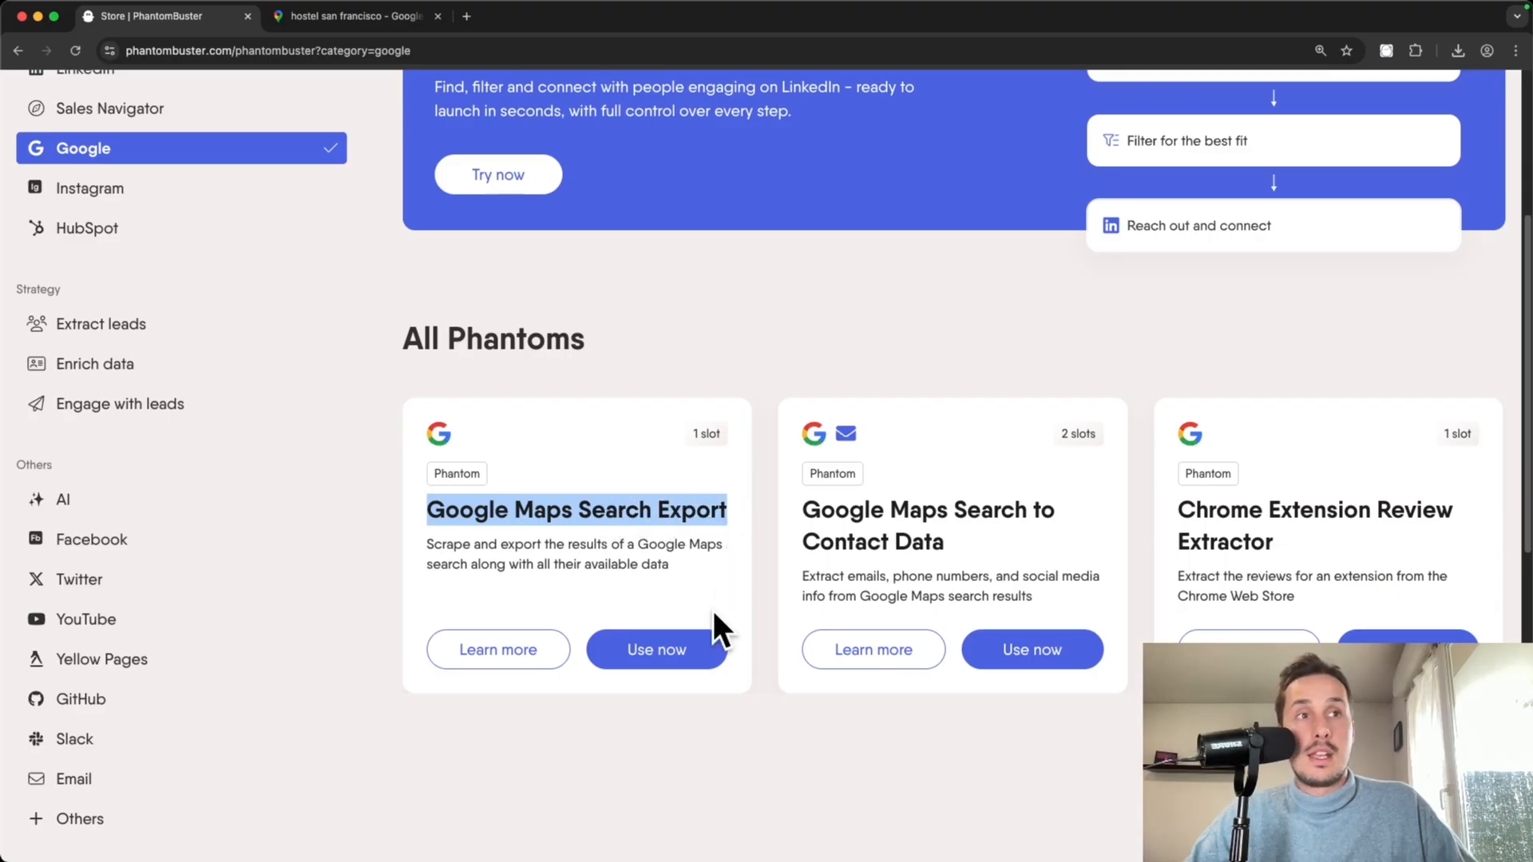
left_click(662, 653)
- Paste the San Francisco hostel Google Maps URL as the search and save
left_click(511, 395)
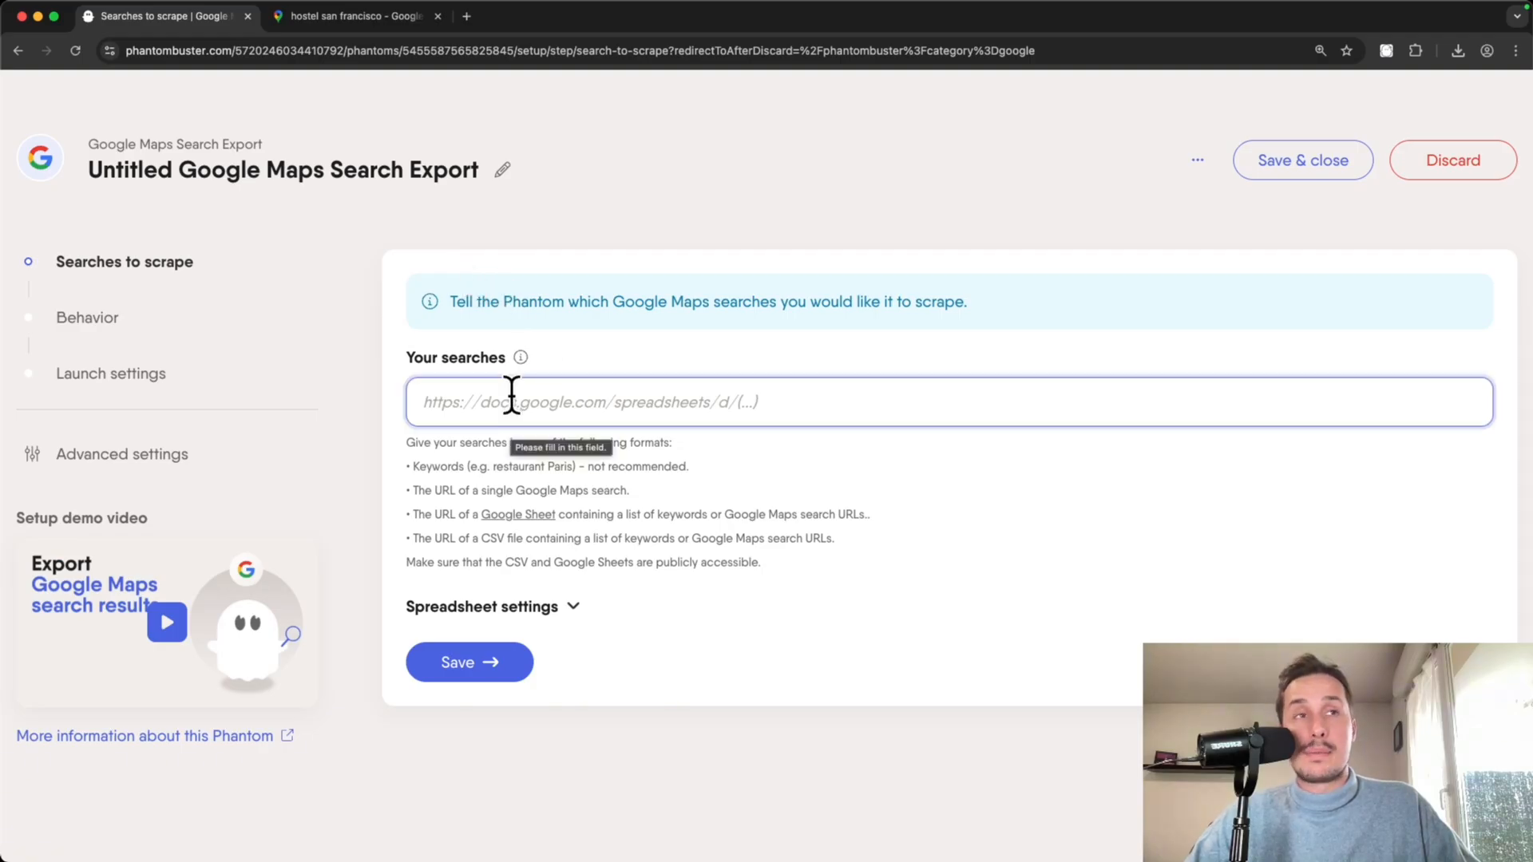
left_click(357, 15)
left_click_drag(733, 533, 701, 500)
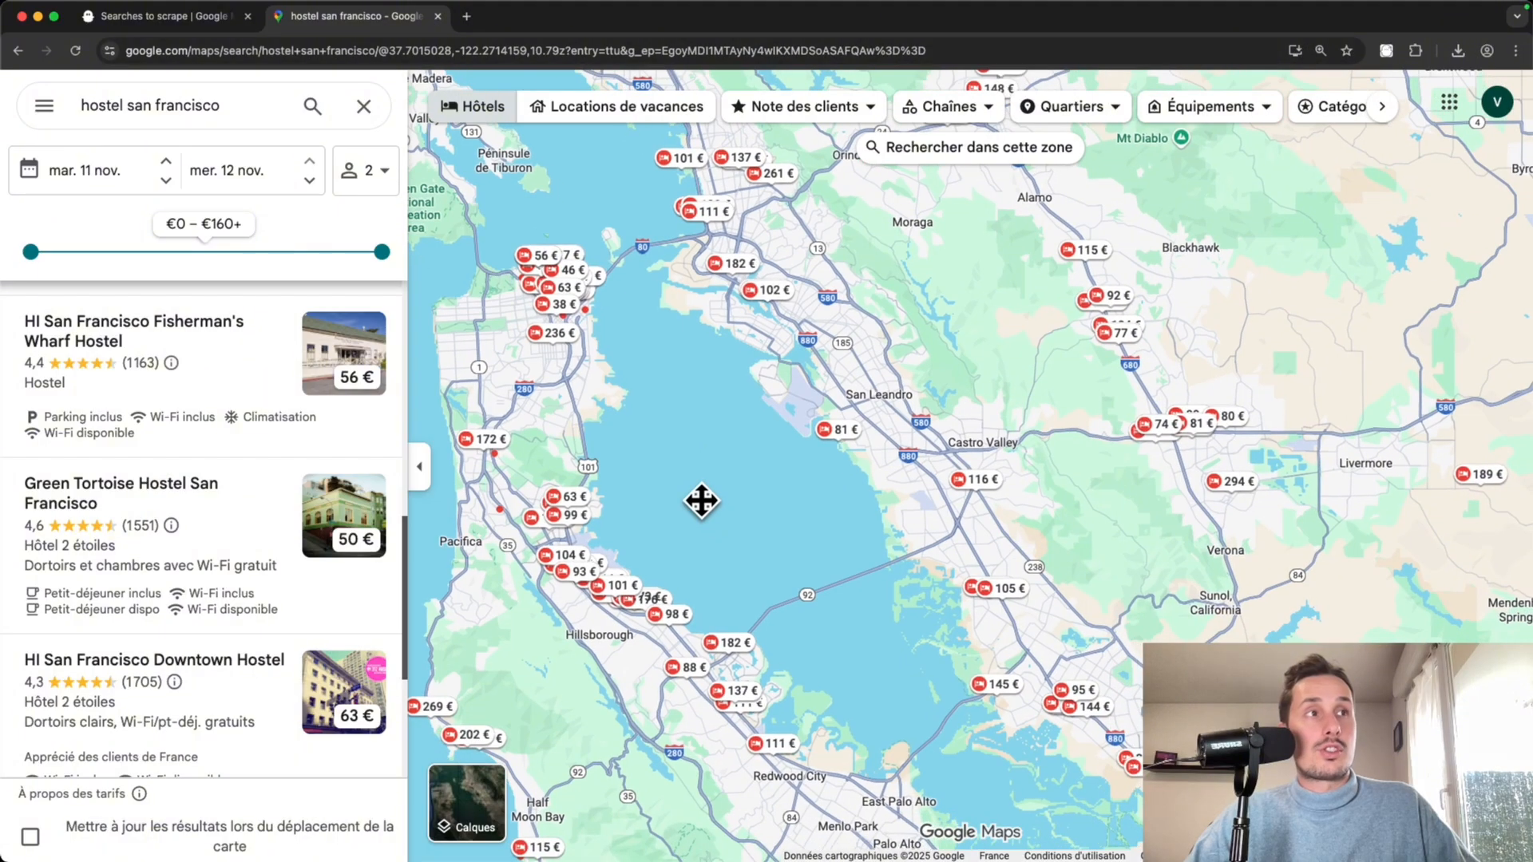
left_click(434, 51)
key("super+c")
left_click(167, 27)
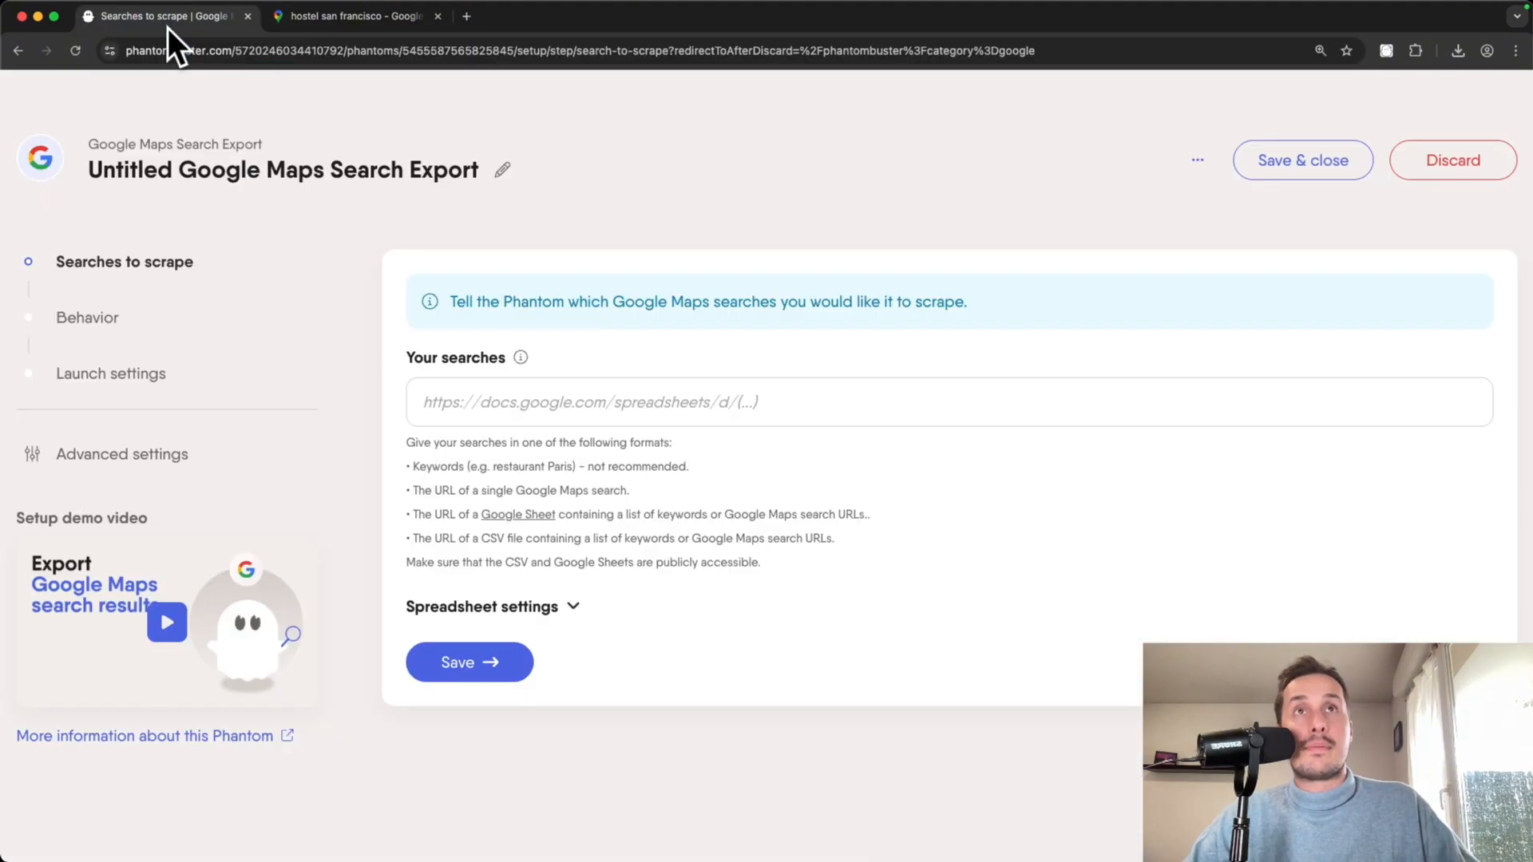
left_click(625, 387)
key("super+v")
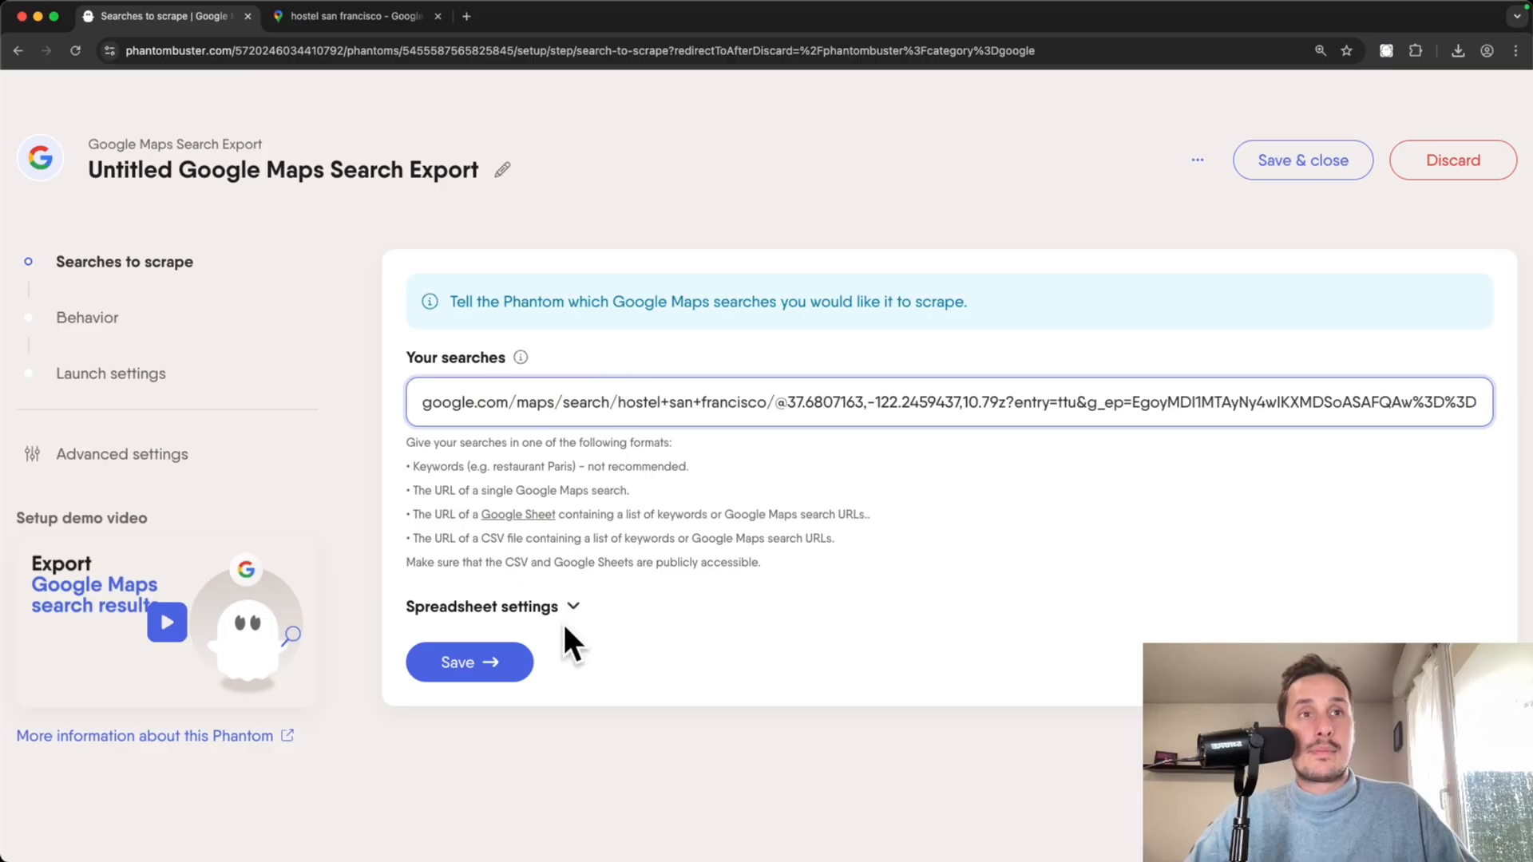
left_click(490, 661)
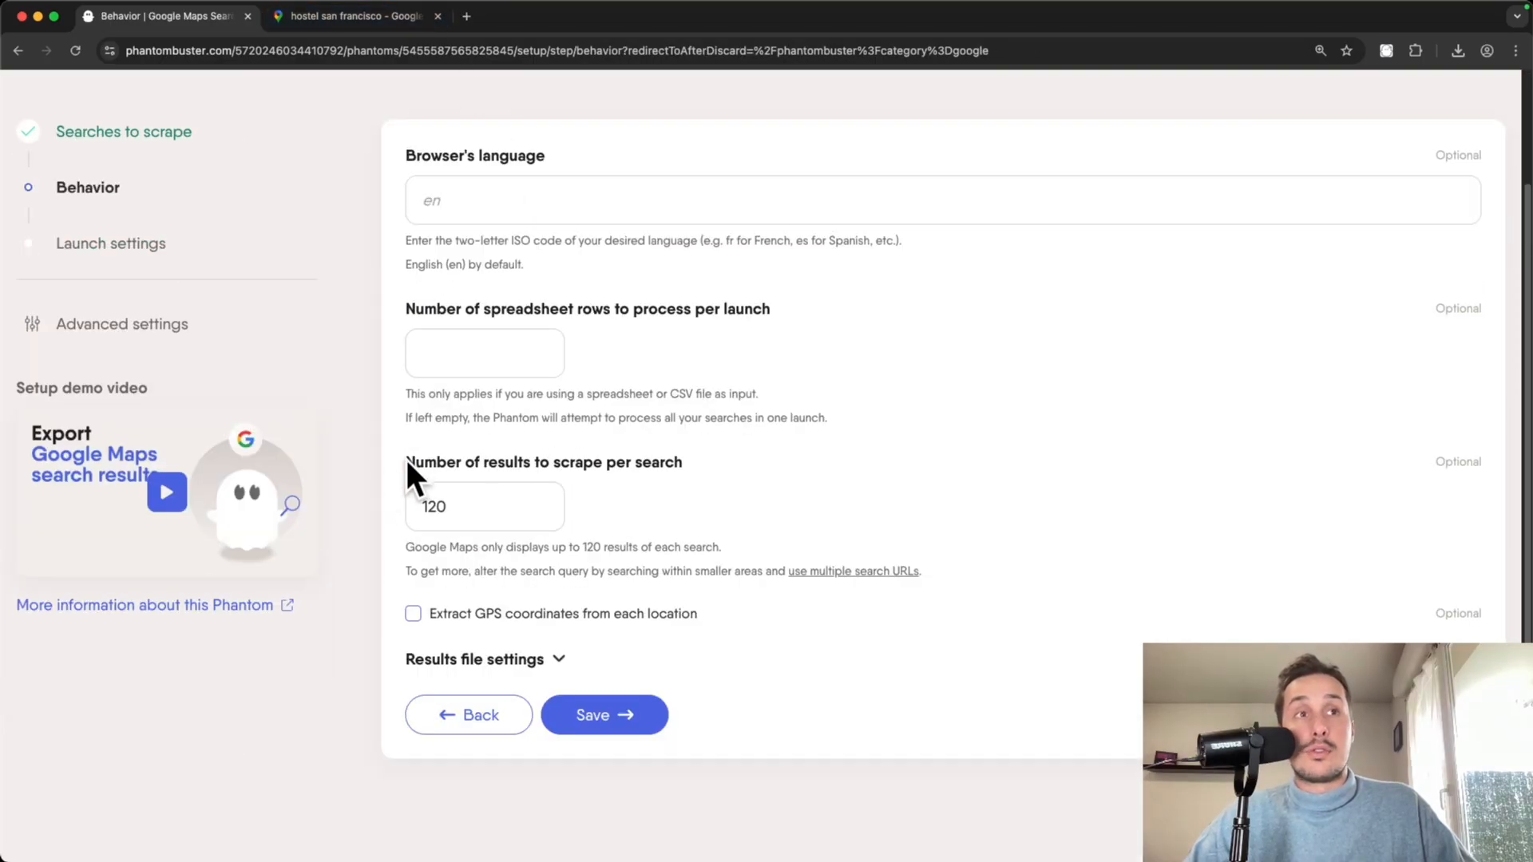
- Change results per search from 120 to 20
left_click(479, 495)
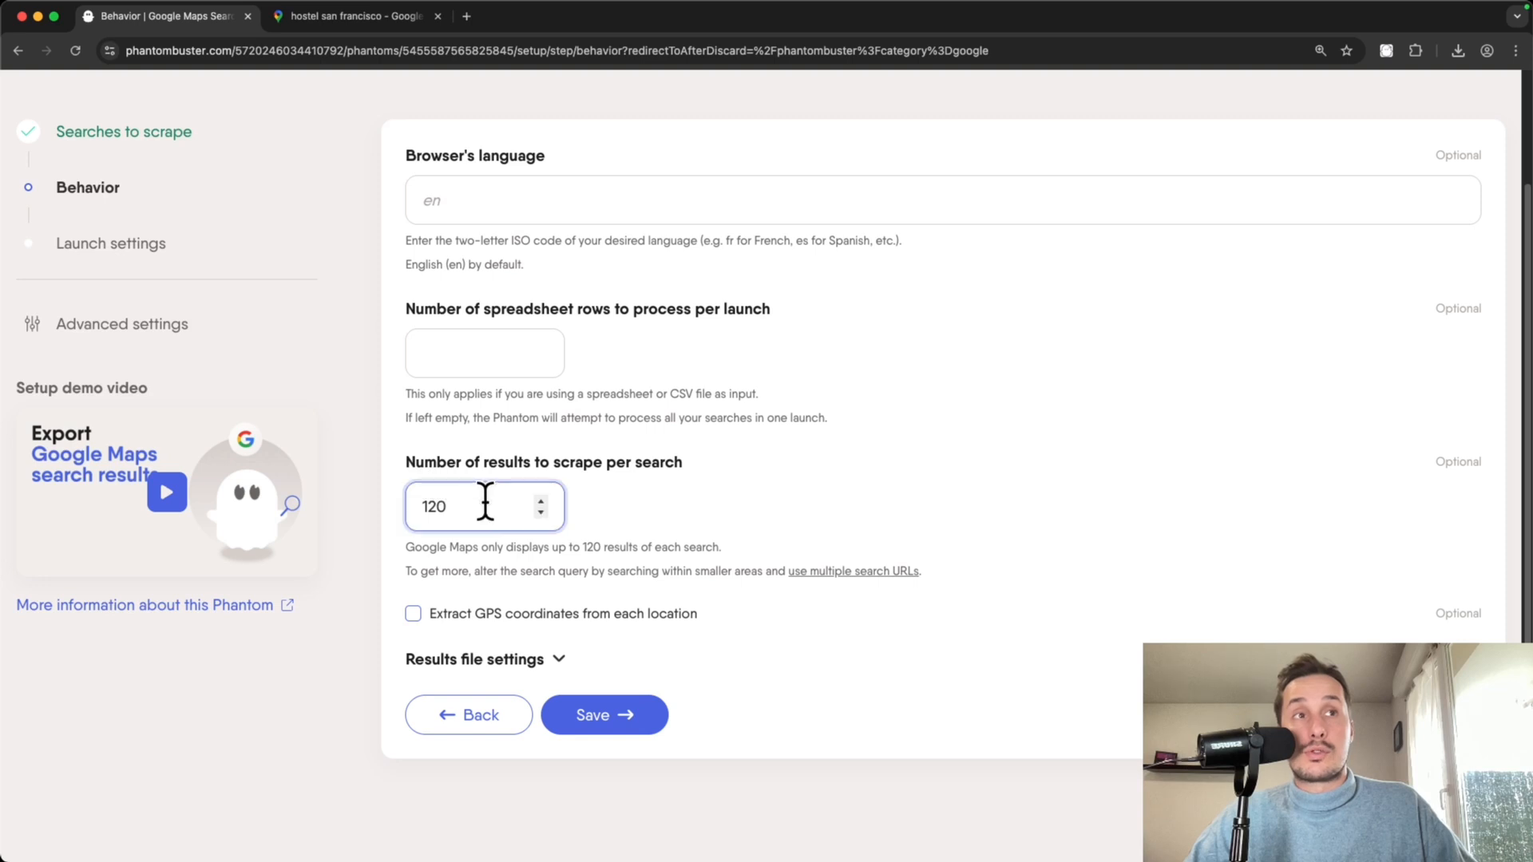
left_click_drag(495, 506, 403, 507)
type("20")
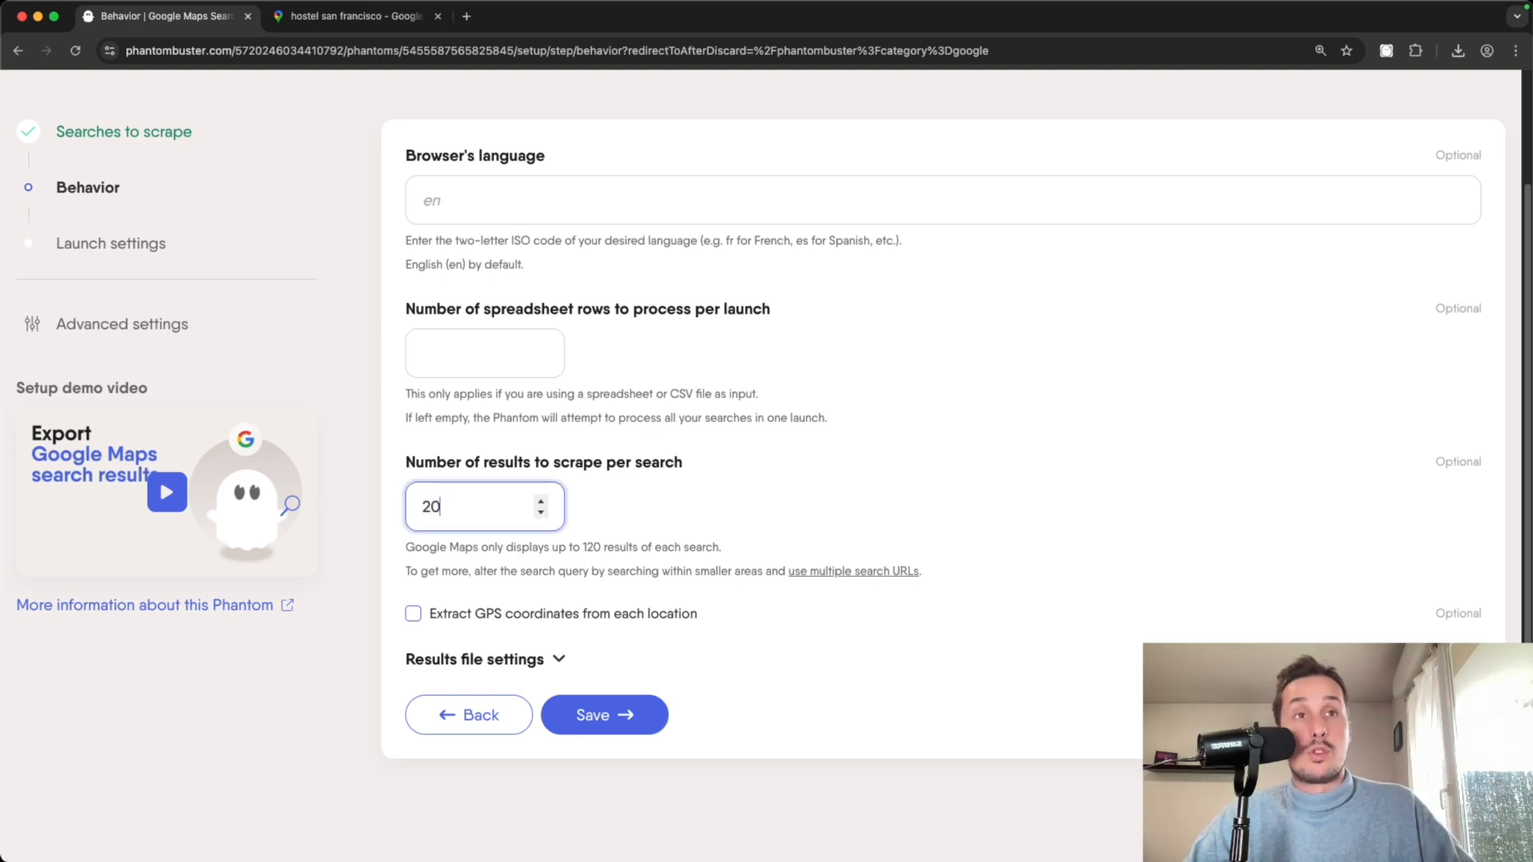
- Save the Behavior and Launch settings and launch the Google Maps Search Export phantom
left_click(614, 716)
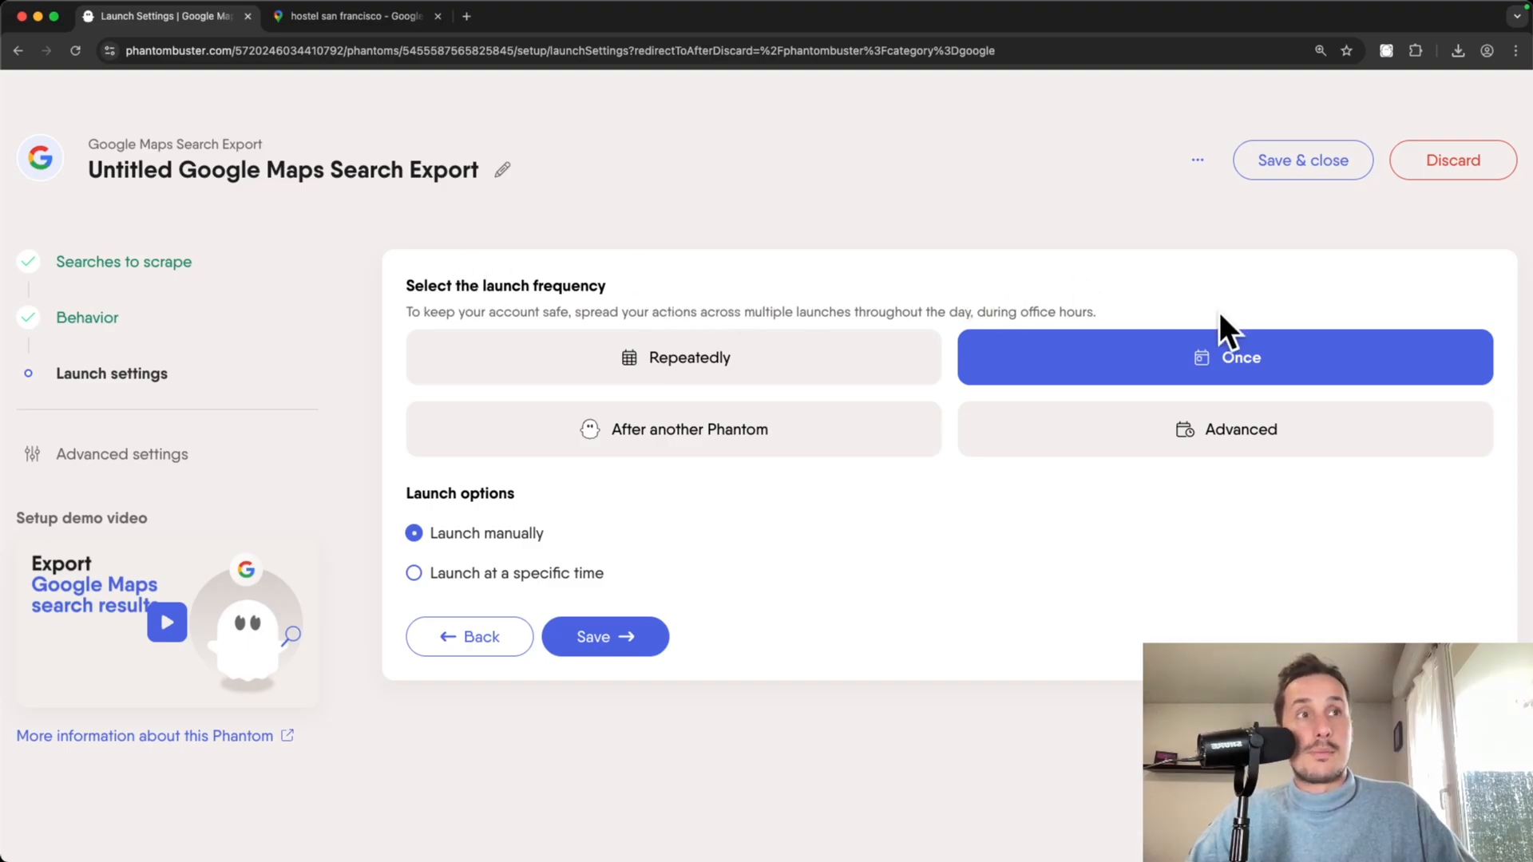
left_click(609, 643)
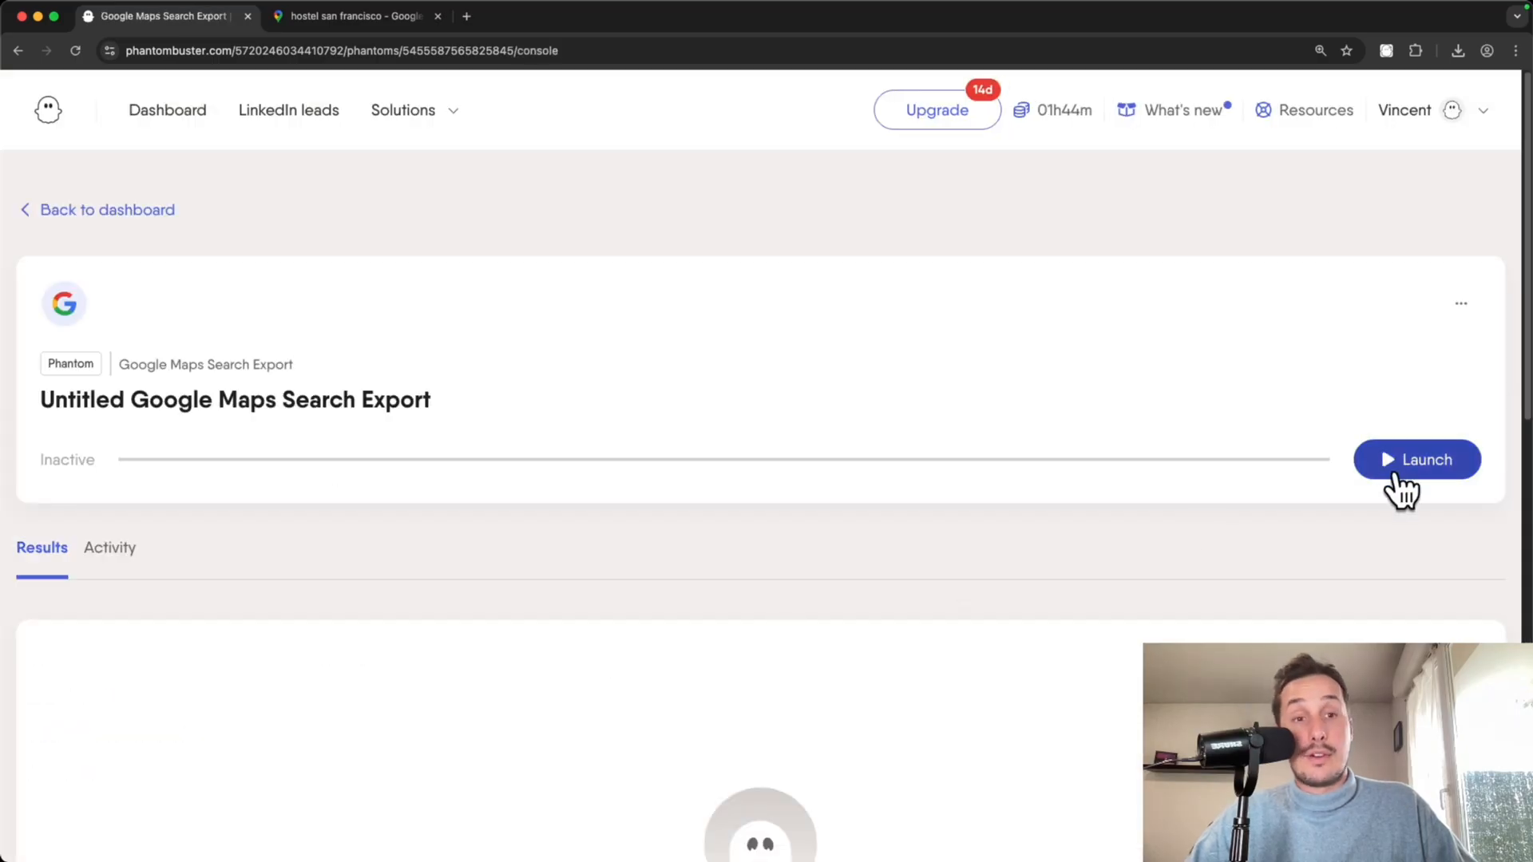
left_click(1429, 460)
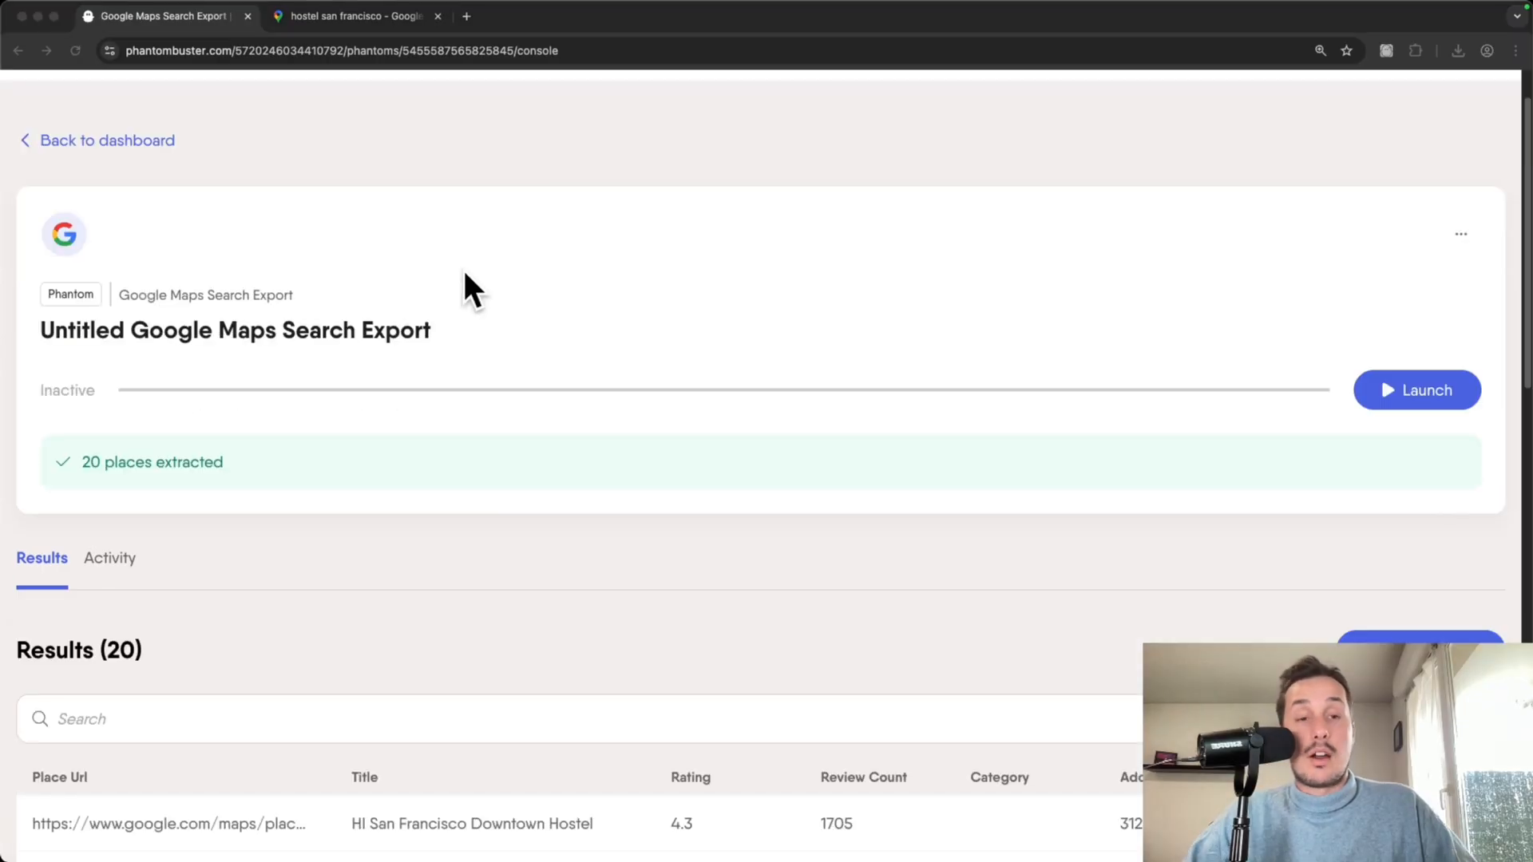
- Review the 20 San Francisco hostel results across plus code, website and phone columns
scroll(464, 273, "down", 1)
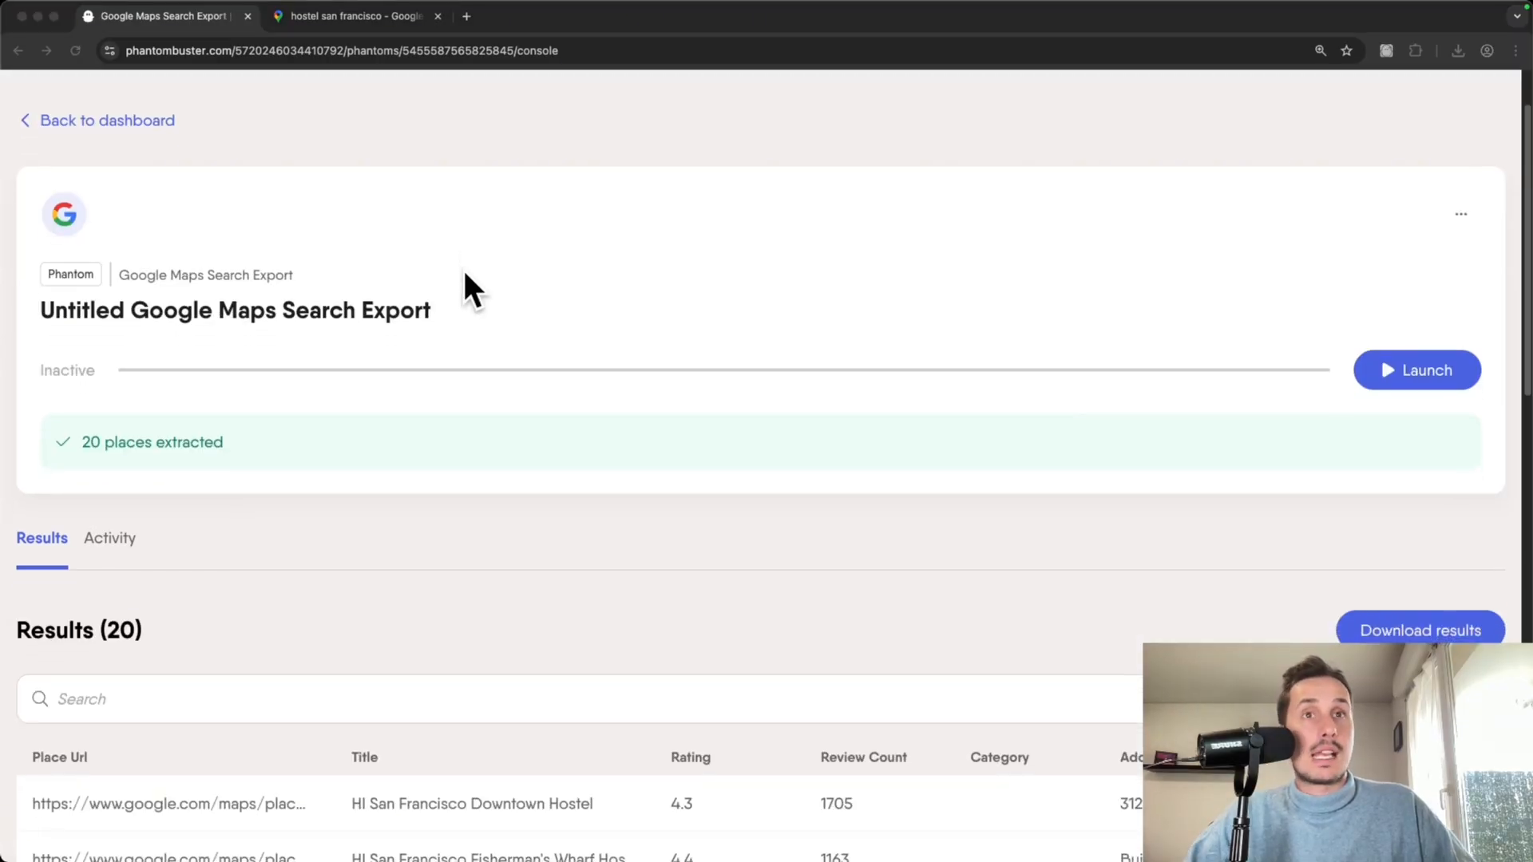
scroll(464, 274, "down", 8)
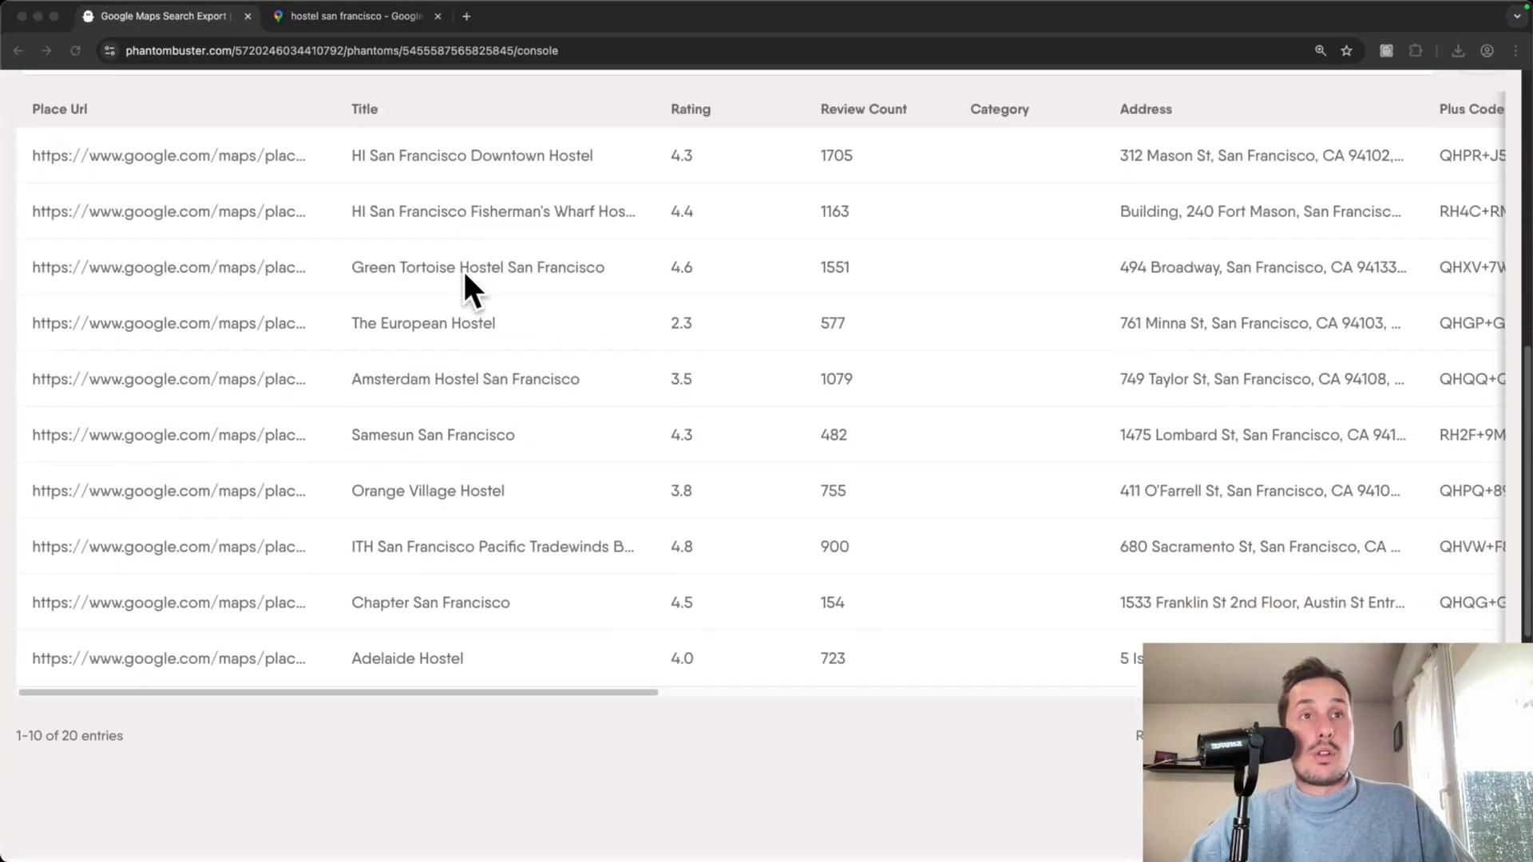
scroll(447, 269, "up", 1)
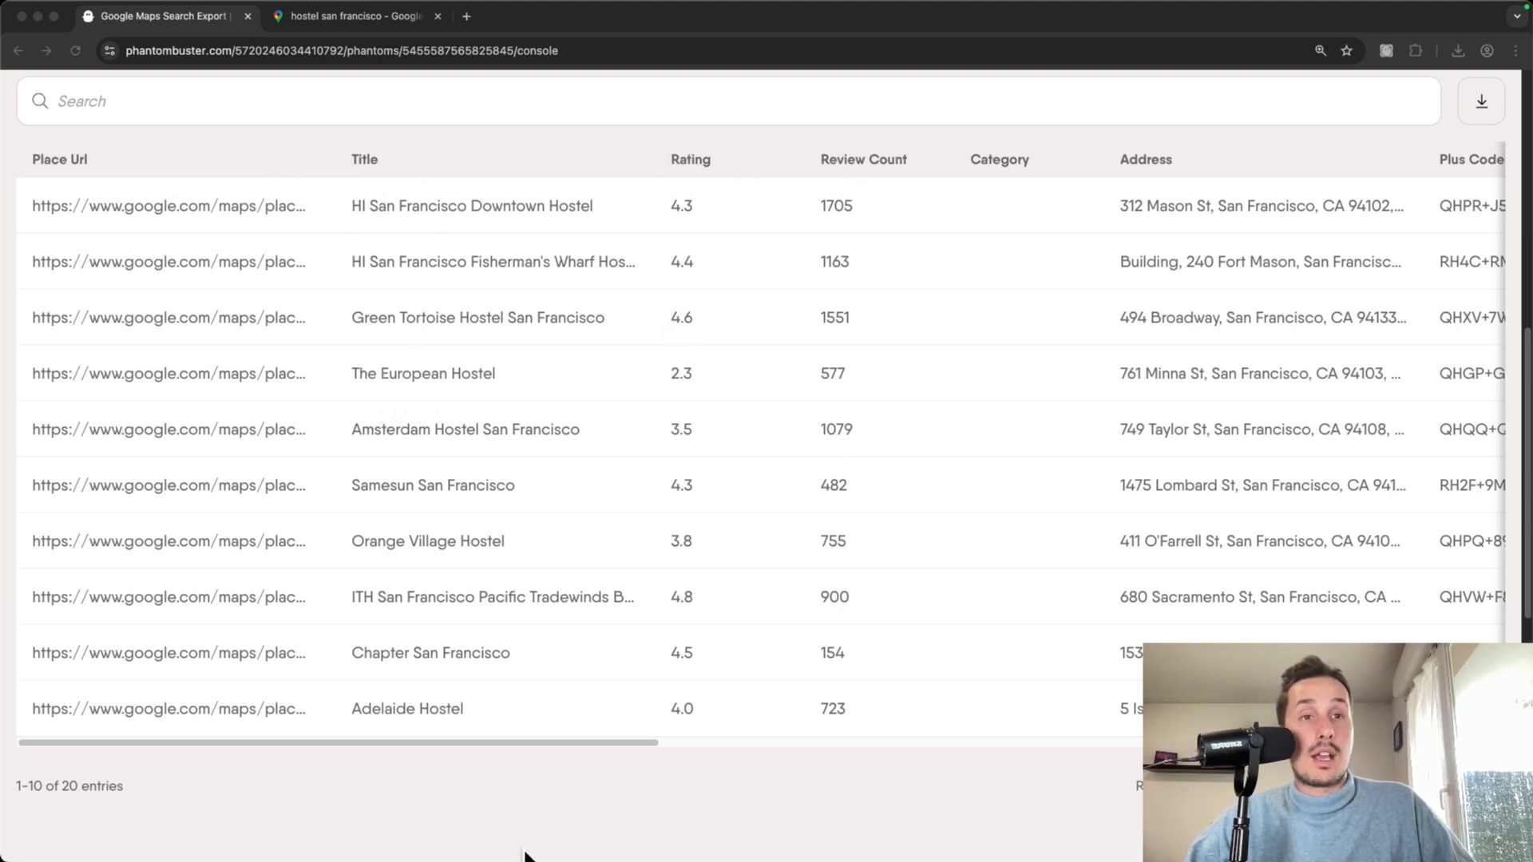
left_click_drag(572, 738, 1113, 712)
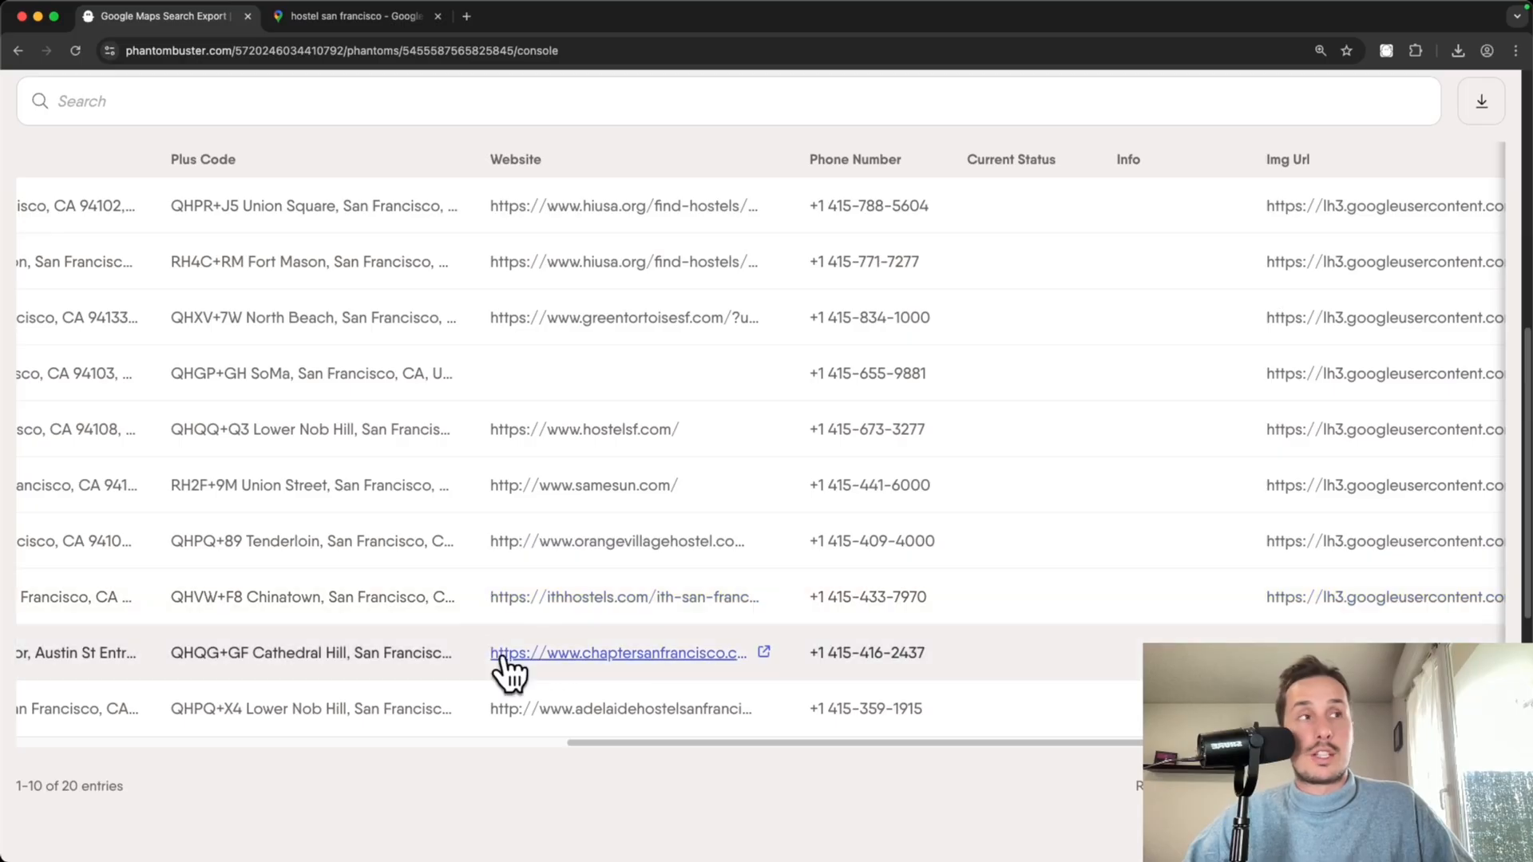
left_click_drag(729, 746, 1042, 746)
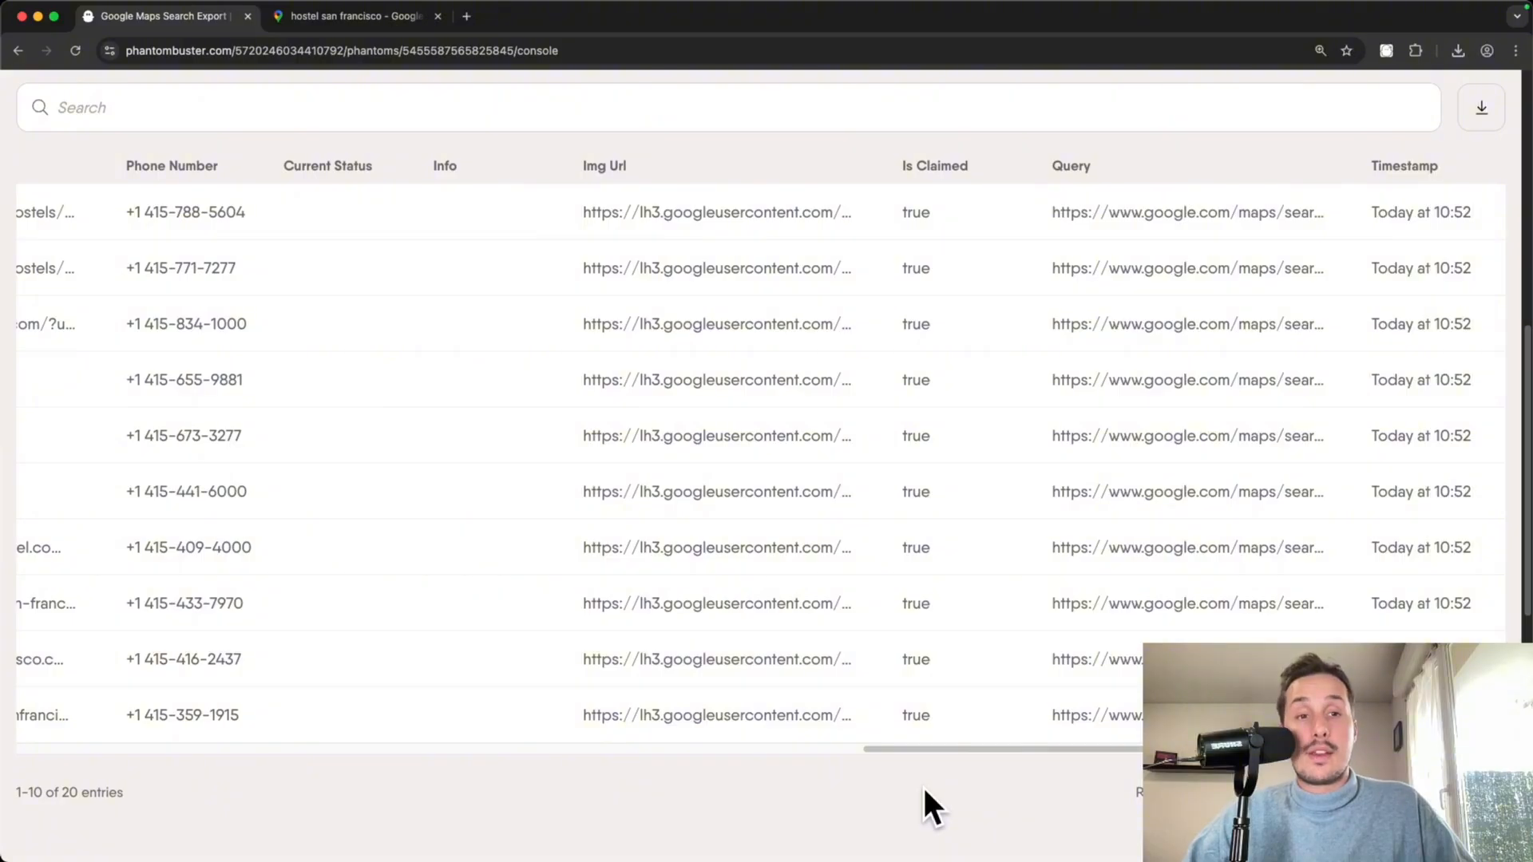
scroll(924, 790, "up", 1)
scroll(922, 784, "up", 4)
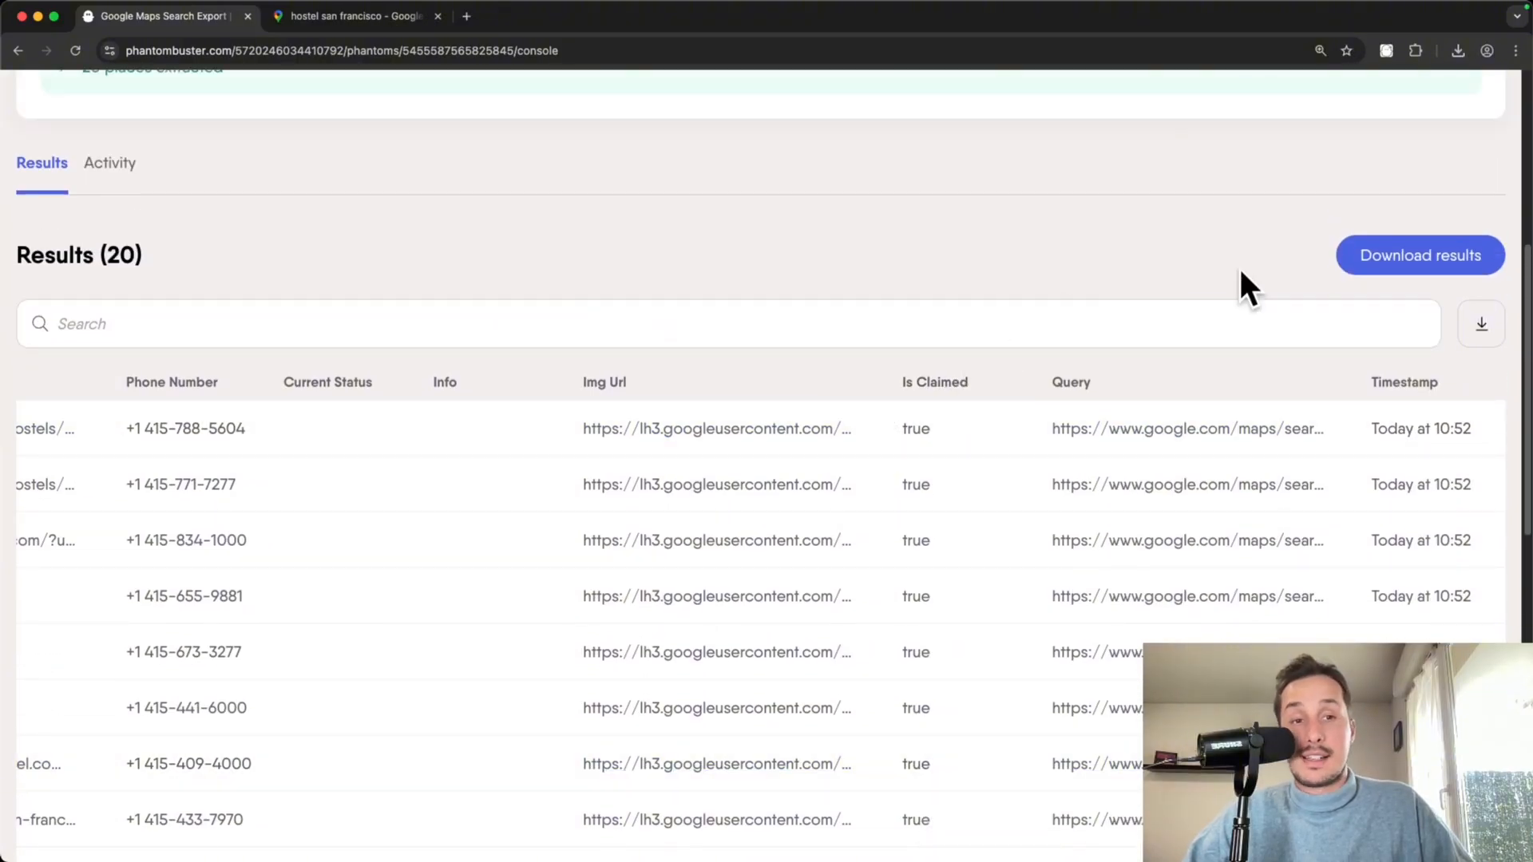
scroll(1349, 289, "down", 1)
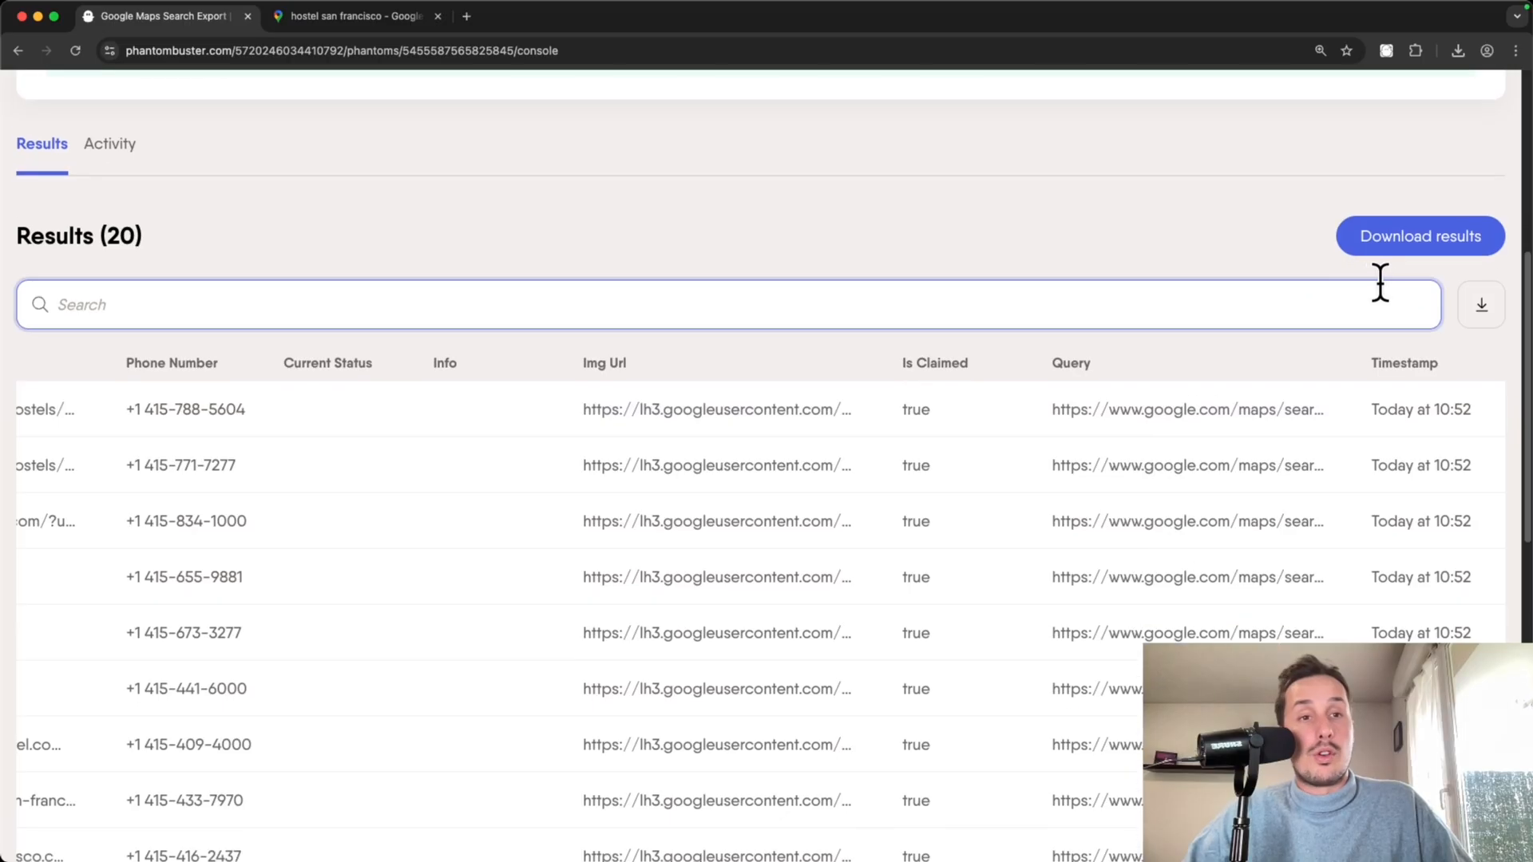